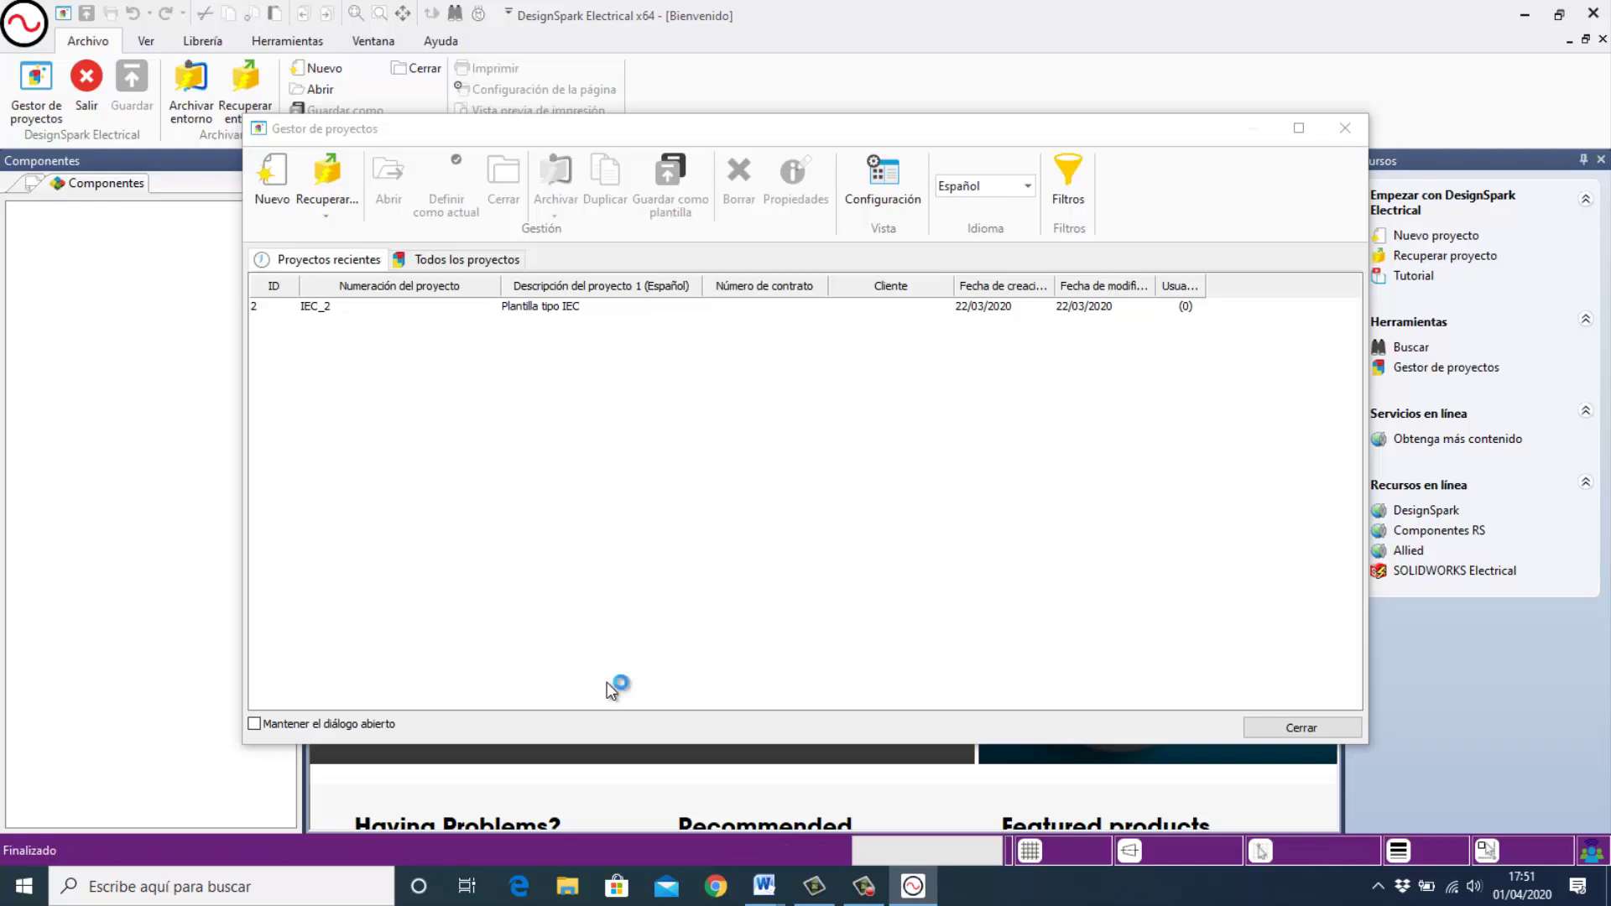
Create a new project from the IEC template with Español as the project language.
left_click(279, 177)
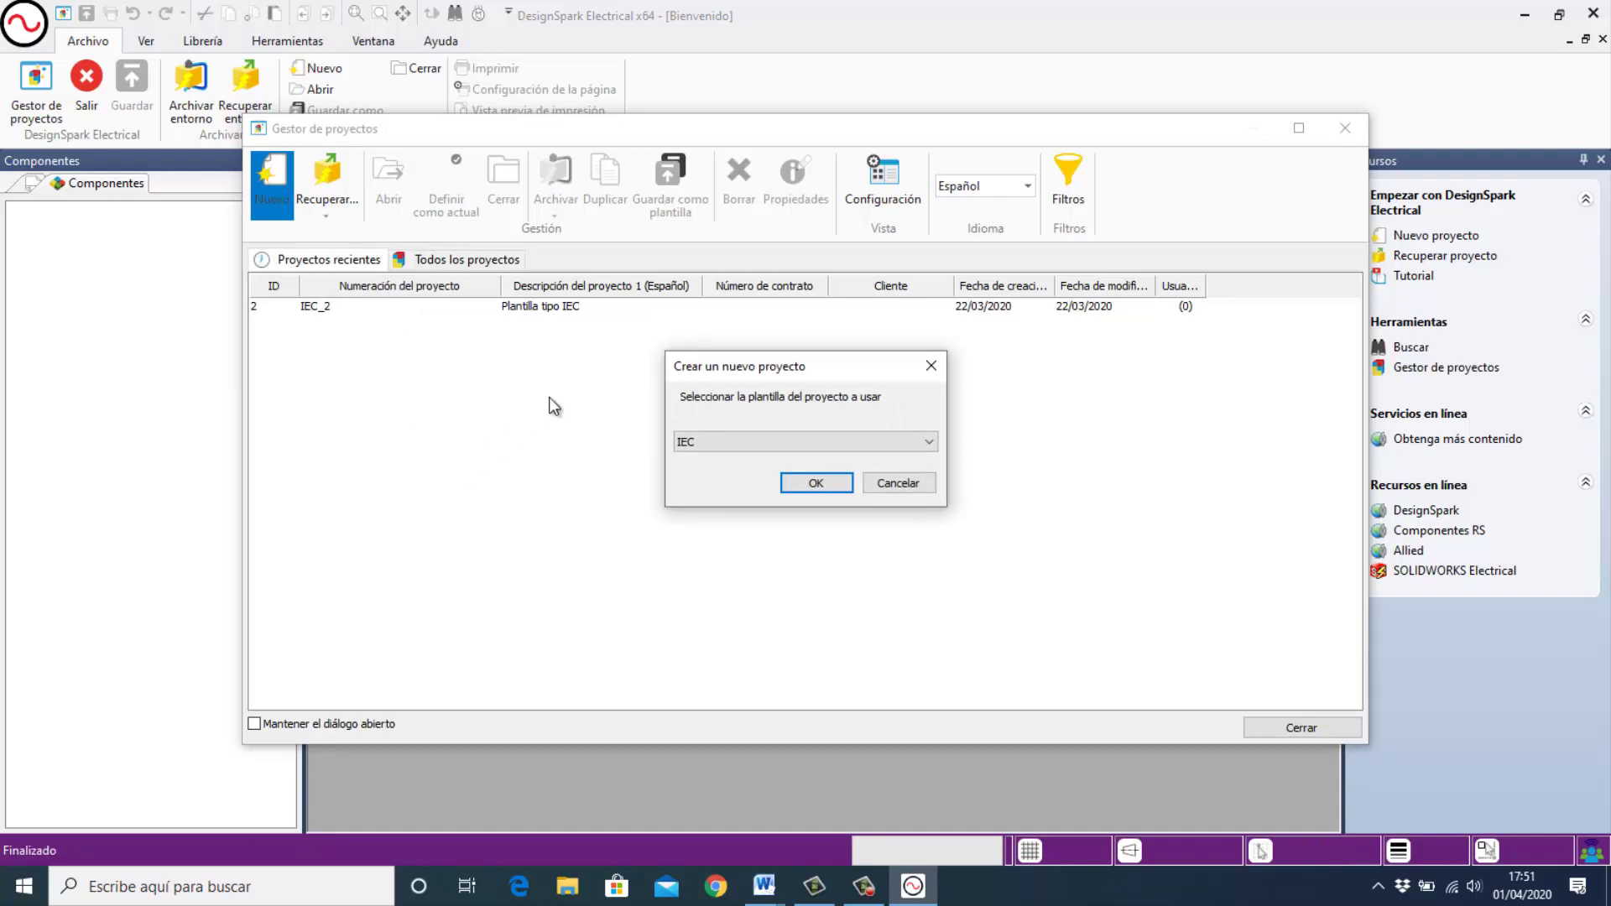
left_click(931, 445)
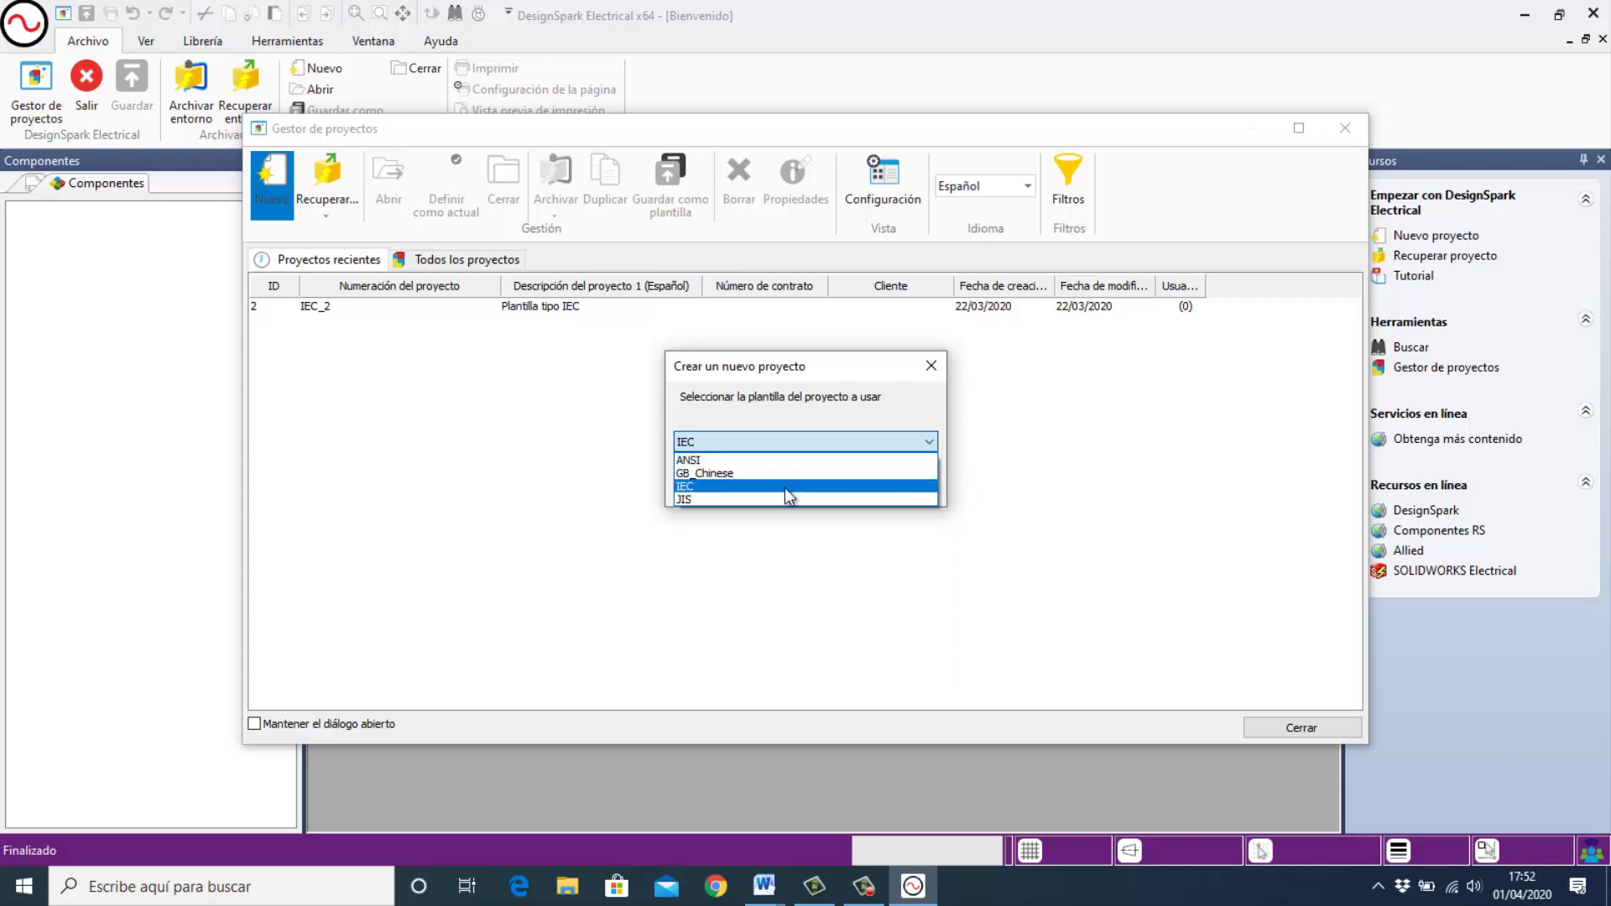
left_click(691, 489)
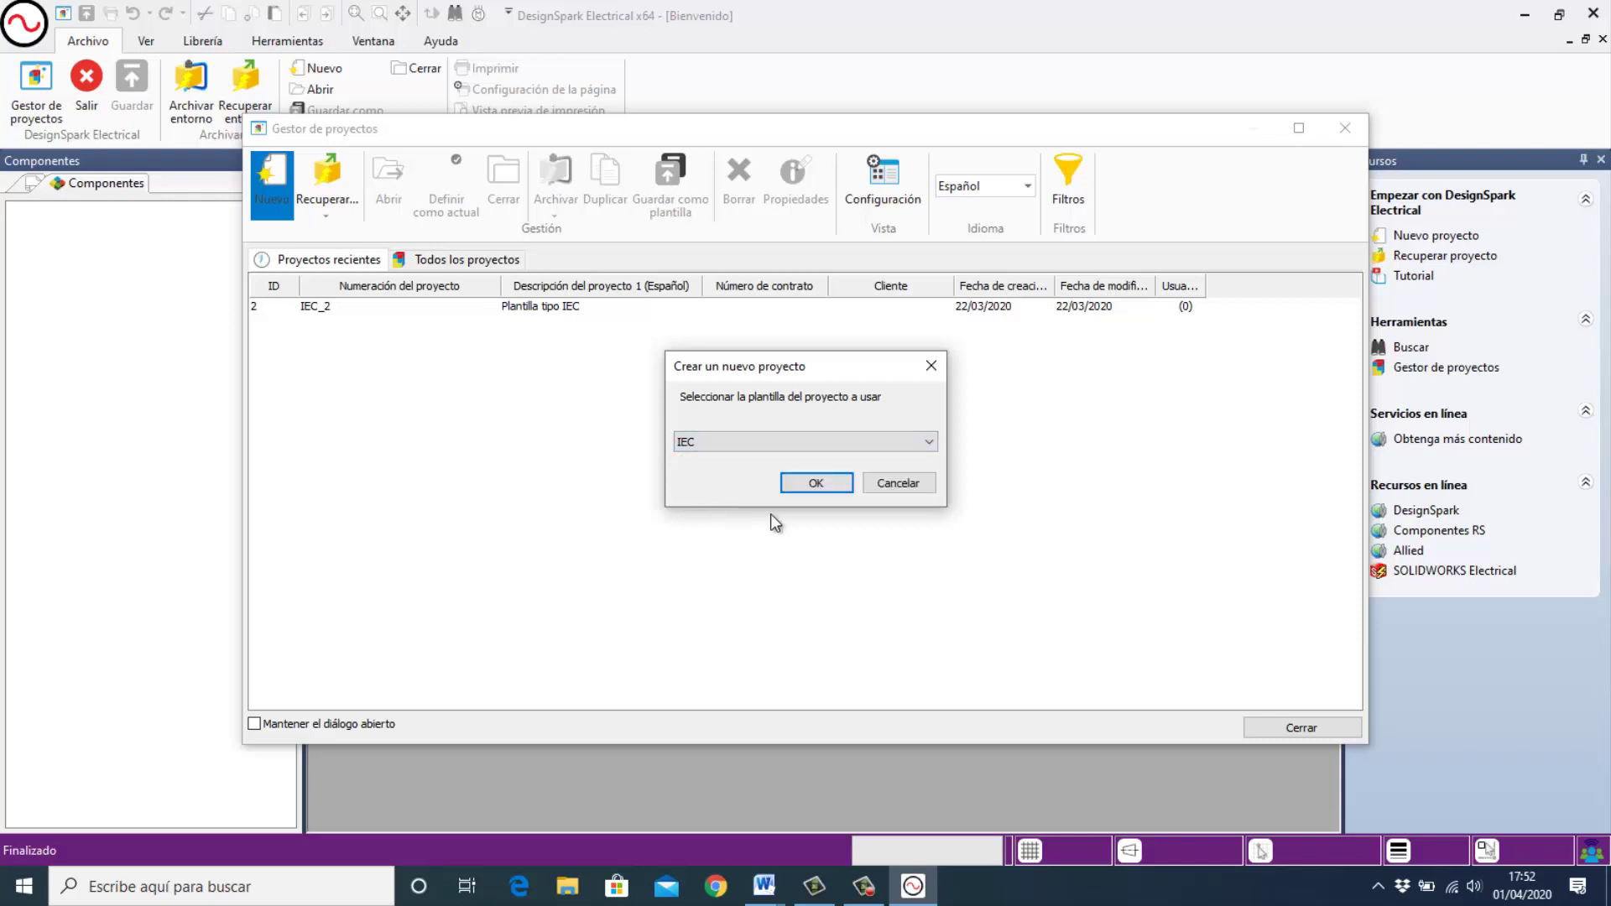
left_click(816, 485)
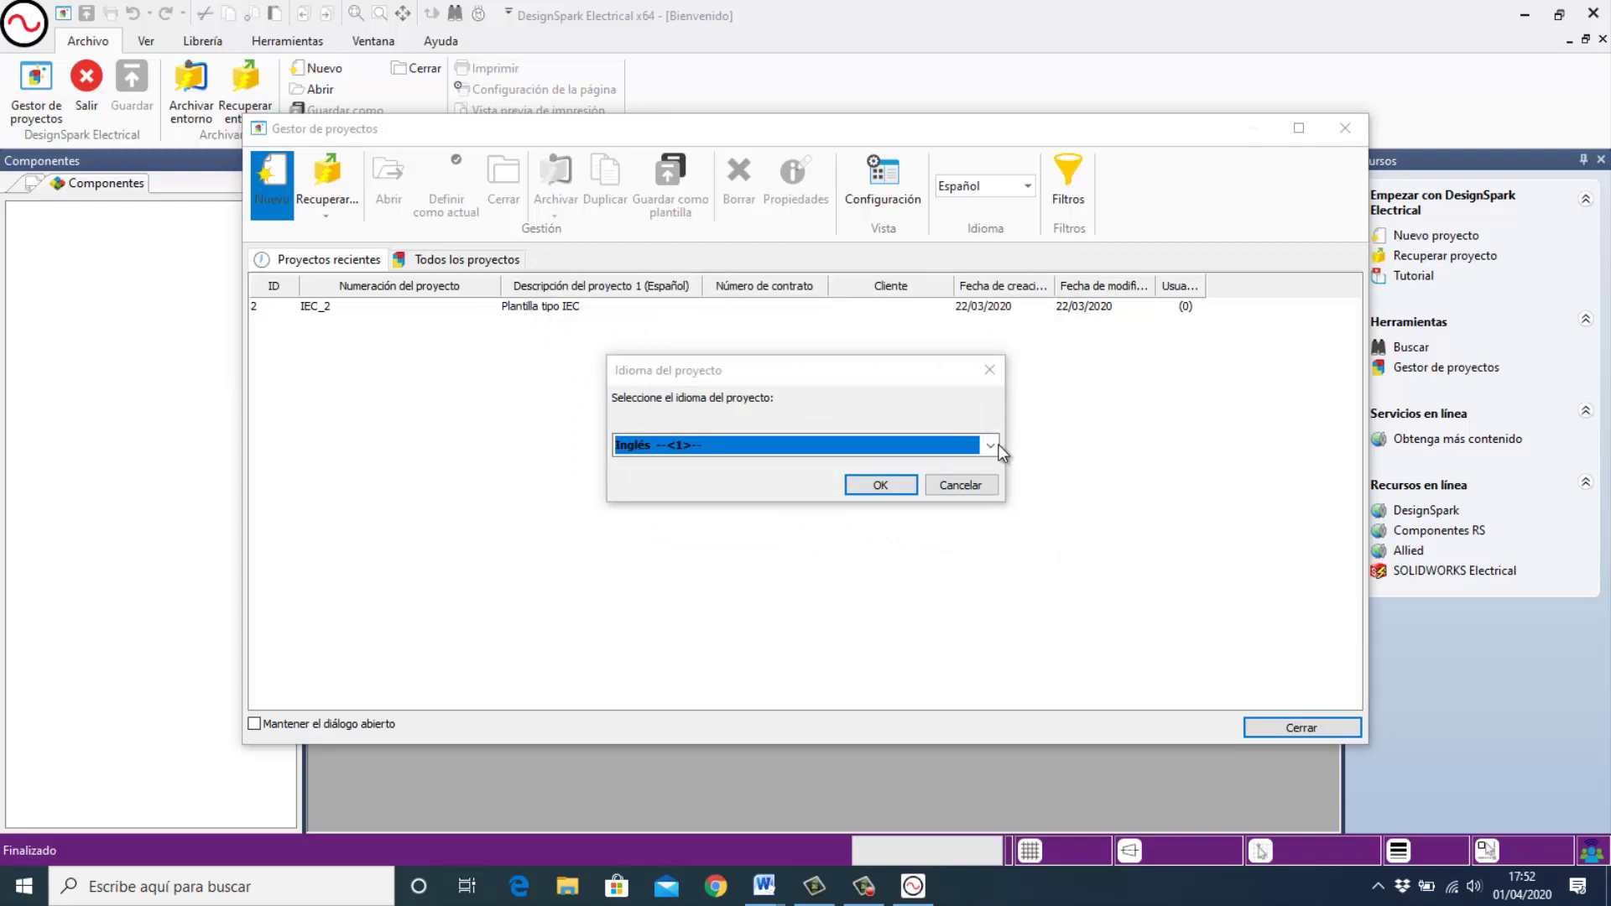
mouse_move(993, 448)
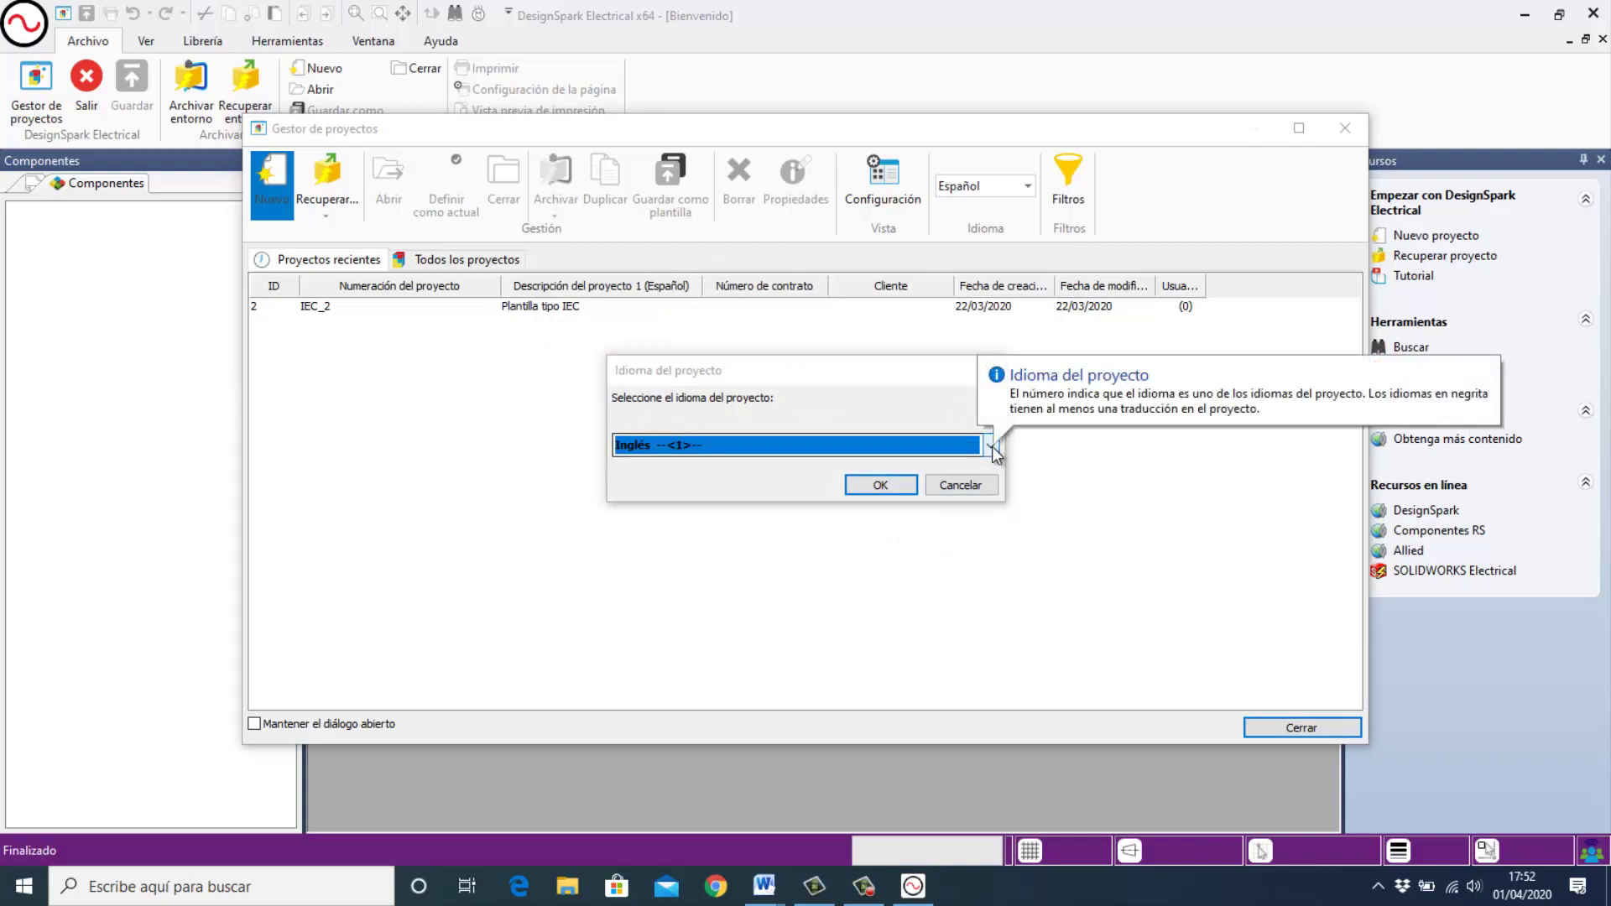
left_click(992, 447)
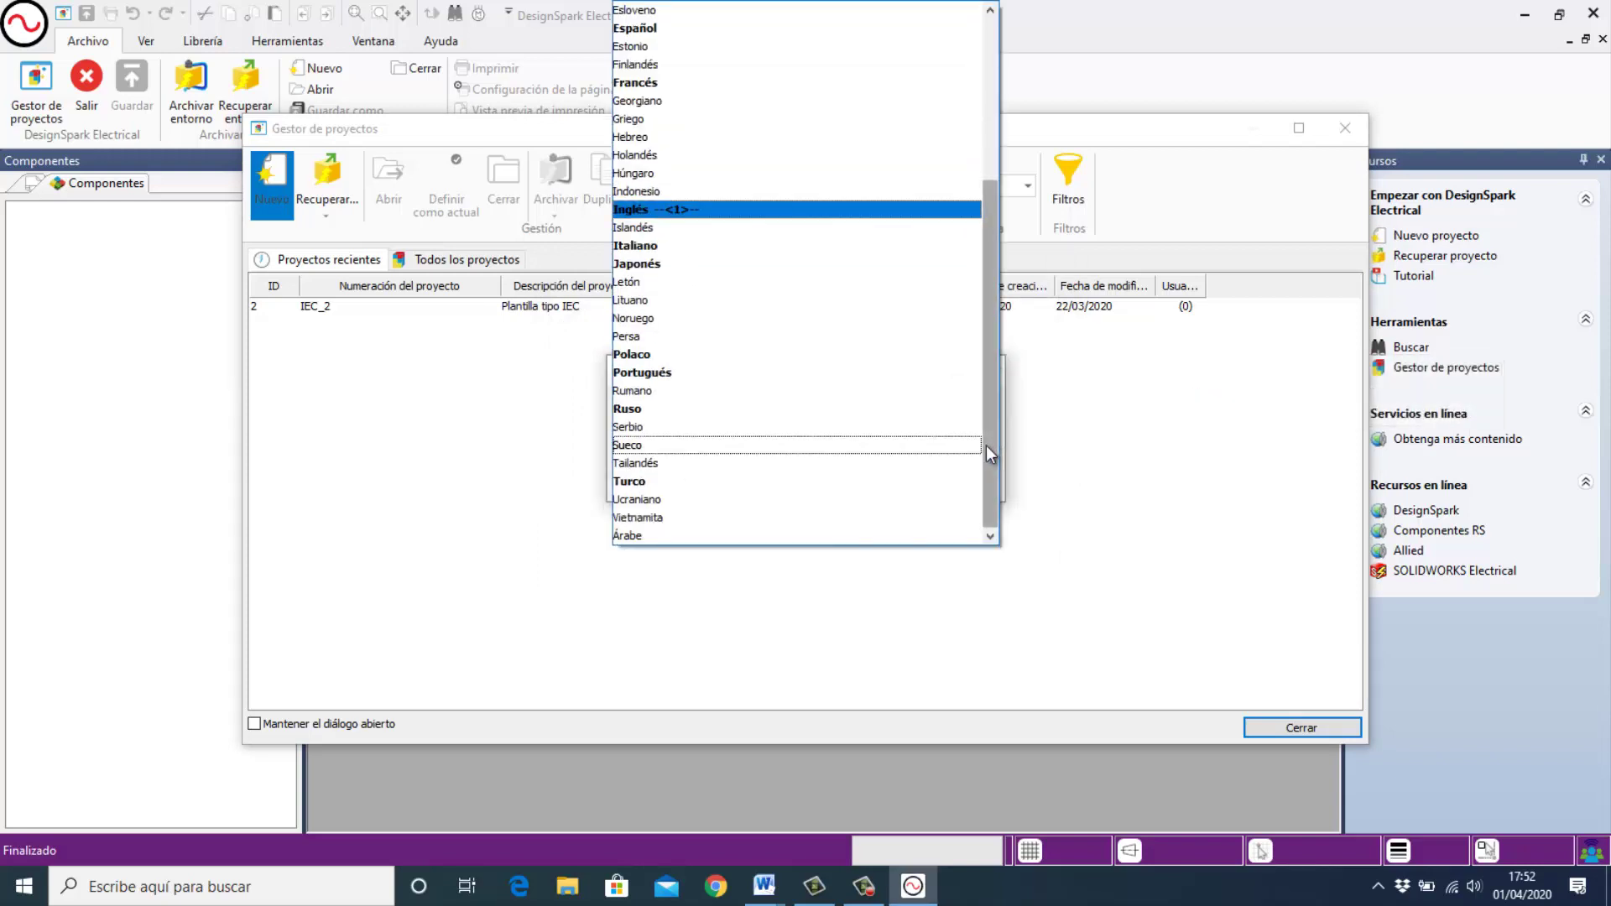
left_click(653, 27)
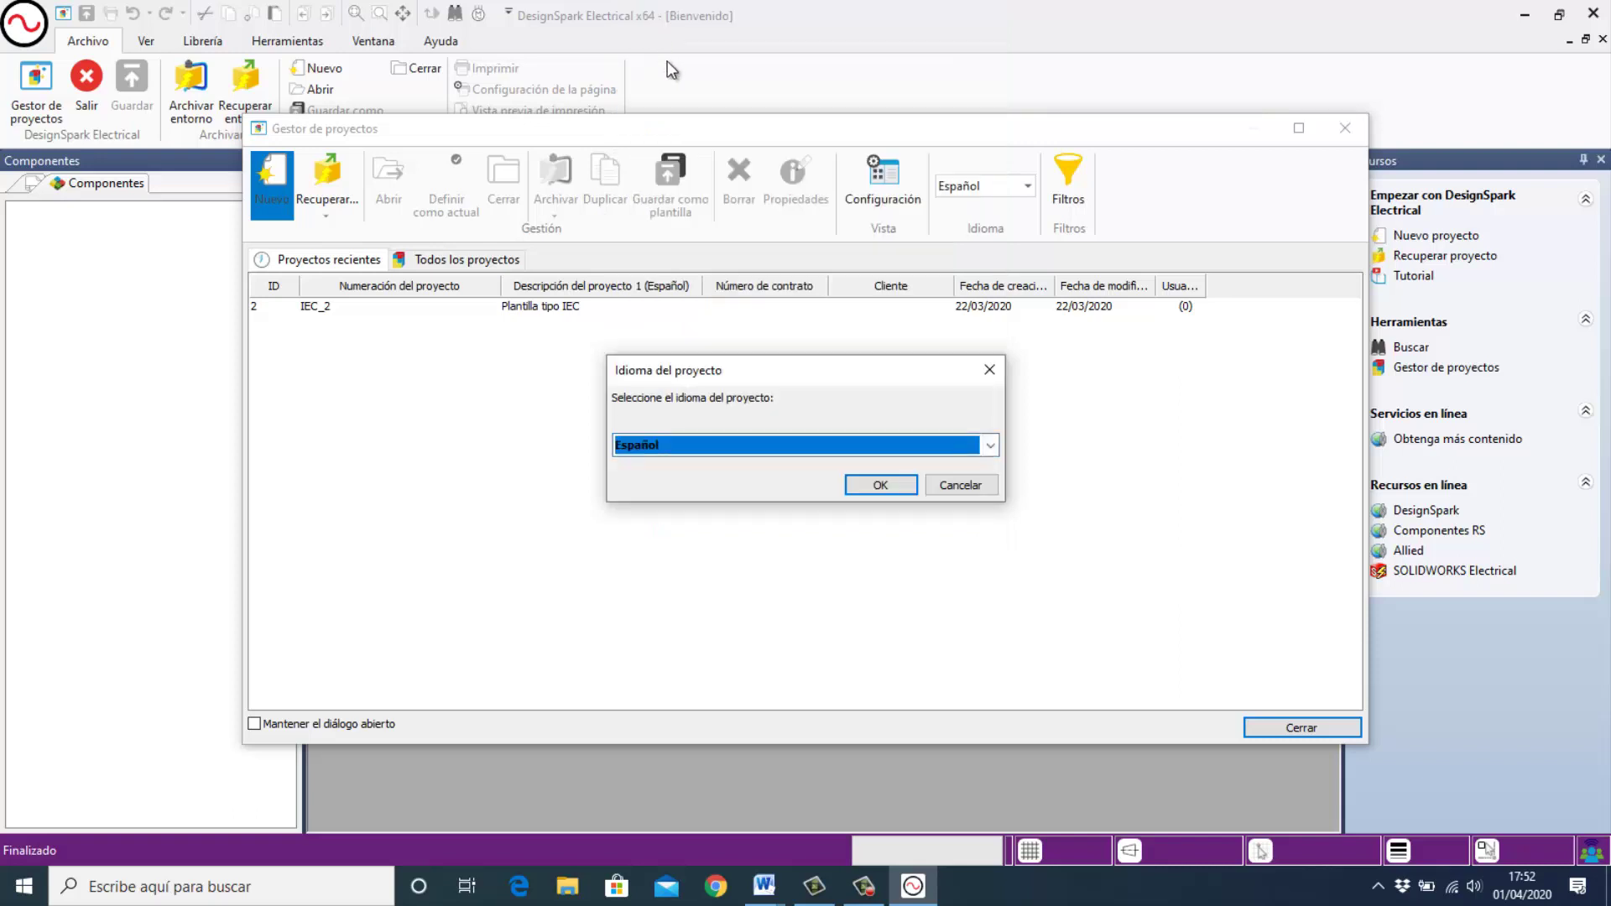
left_click(879, 487)
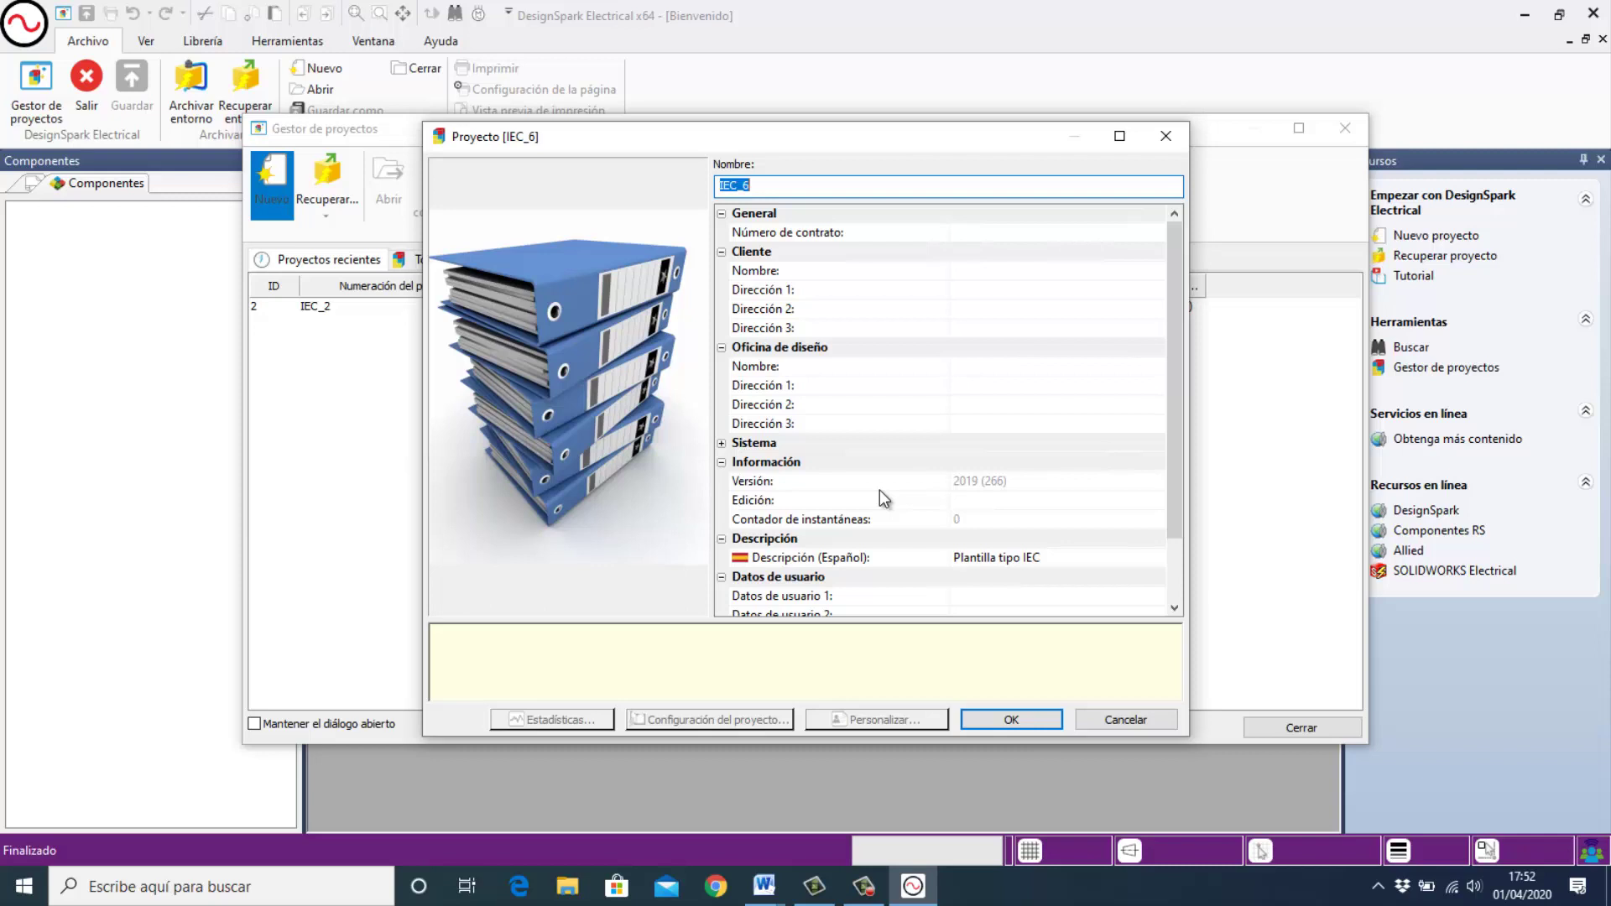
Name the new project INVERSIÓN GIRO and accept its remaining properties.
key("BackSpace")
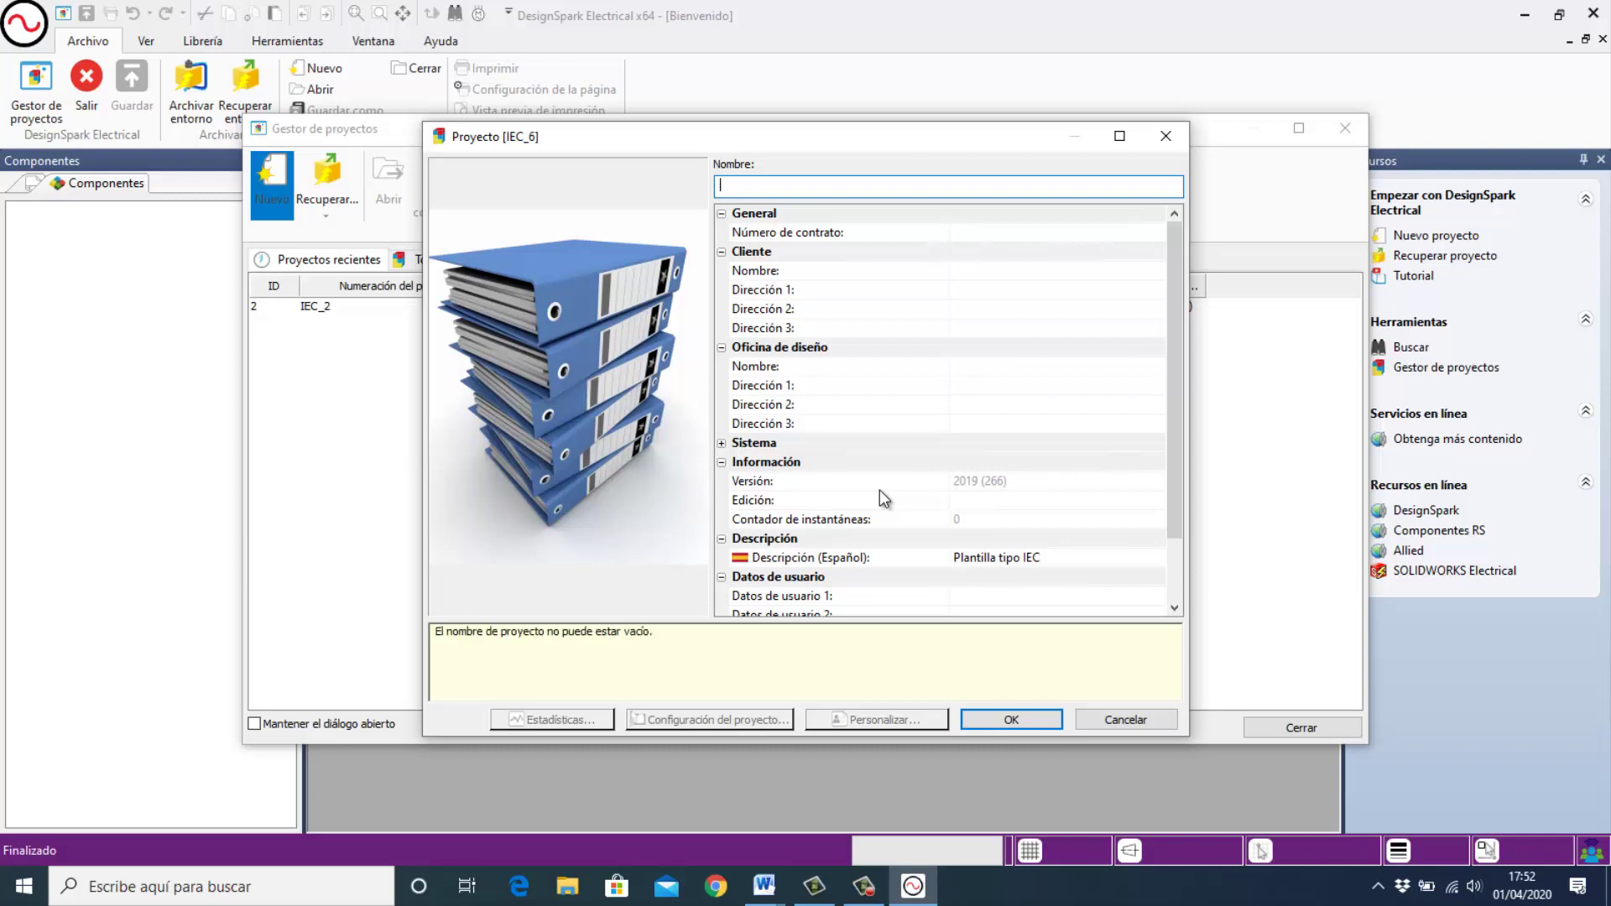
type("INV")
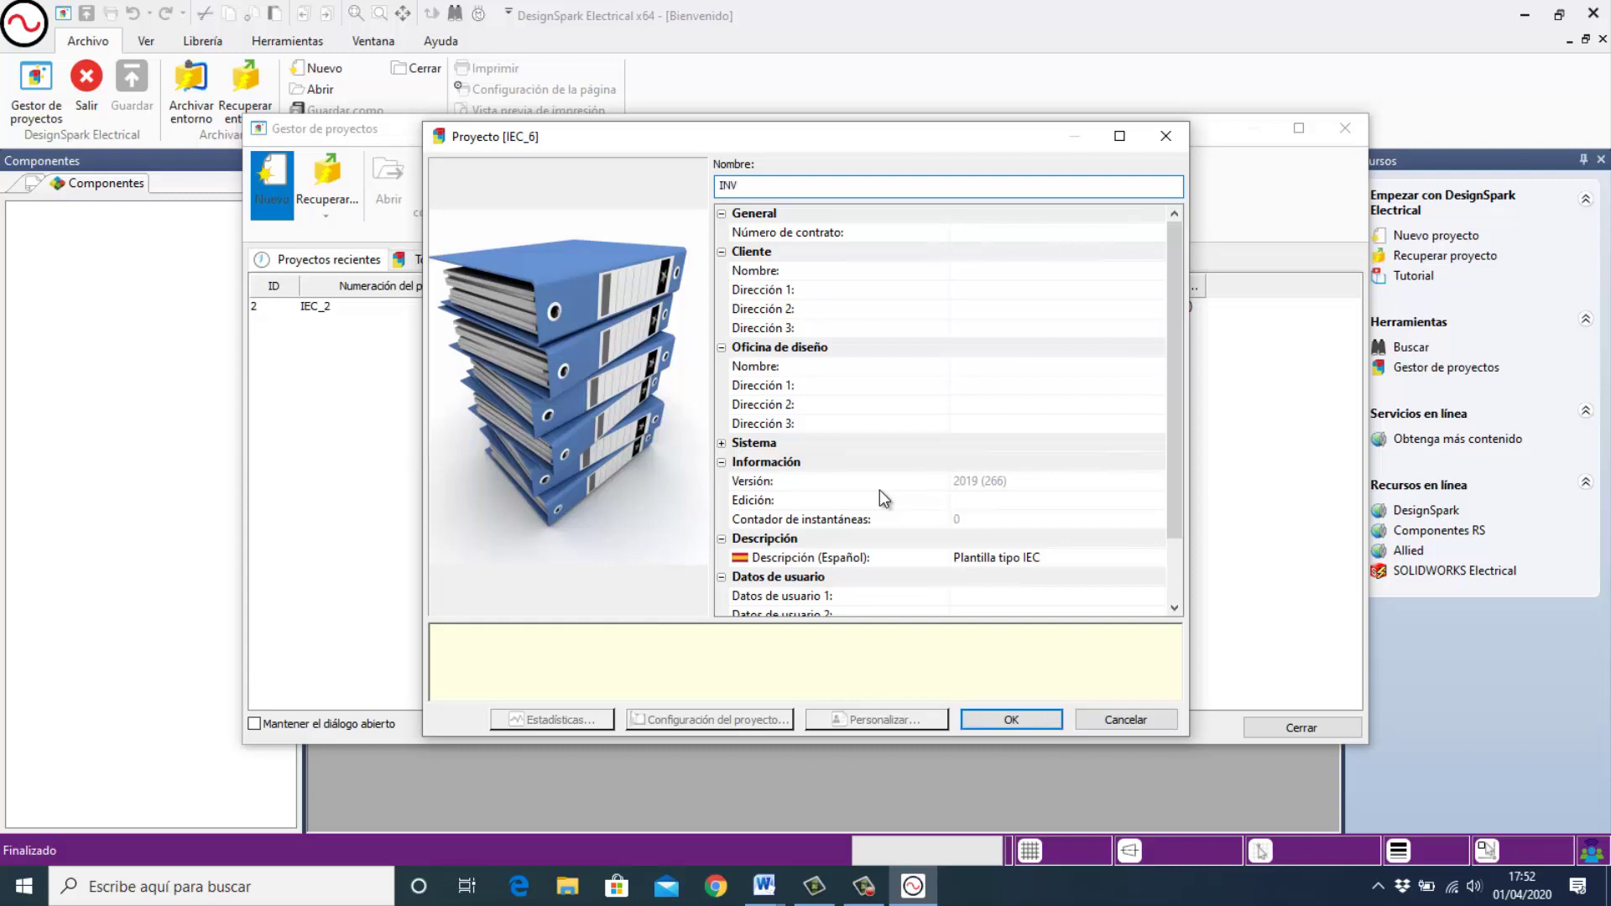
type("ERSIÓN GIRO")
left_click(1007, 720)
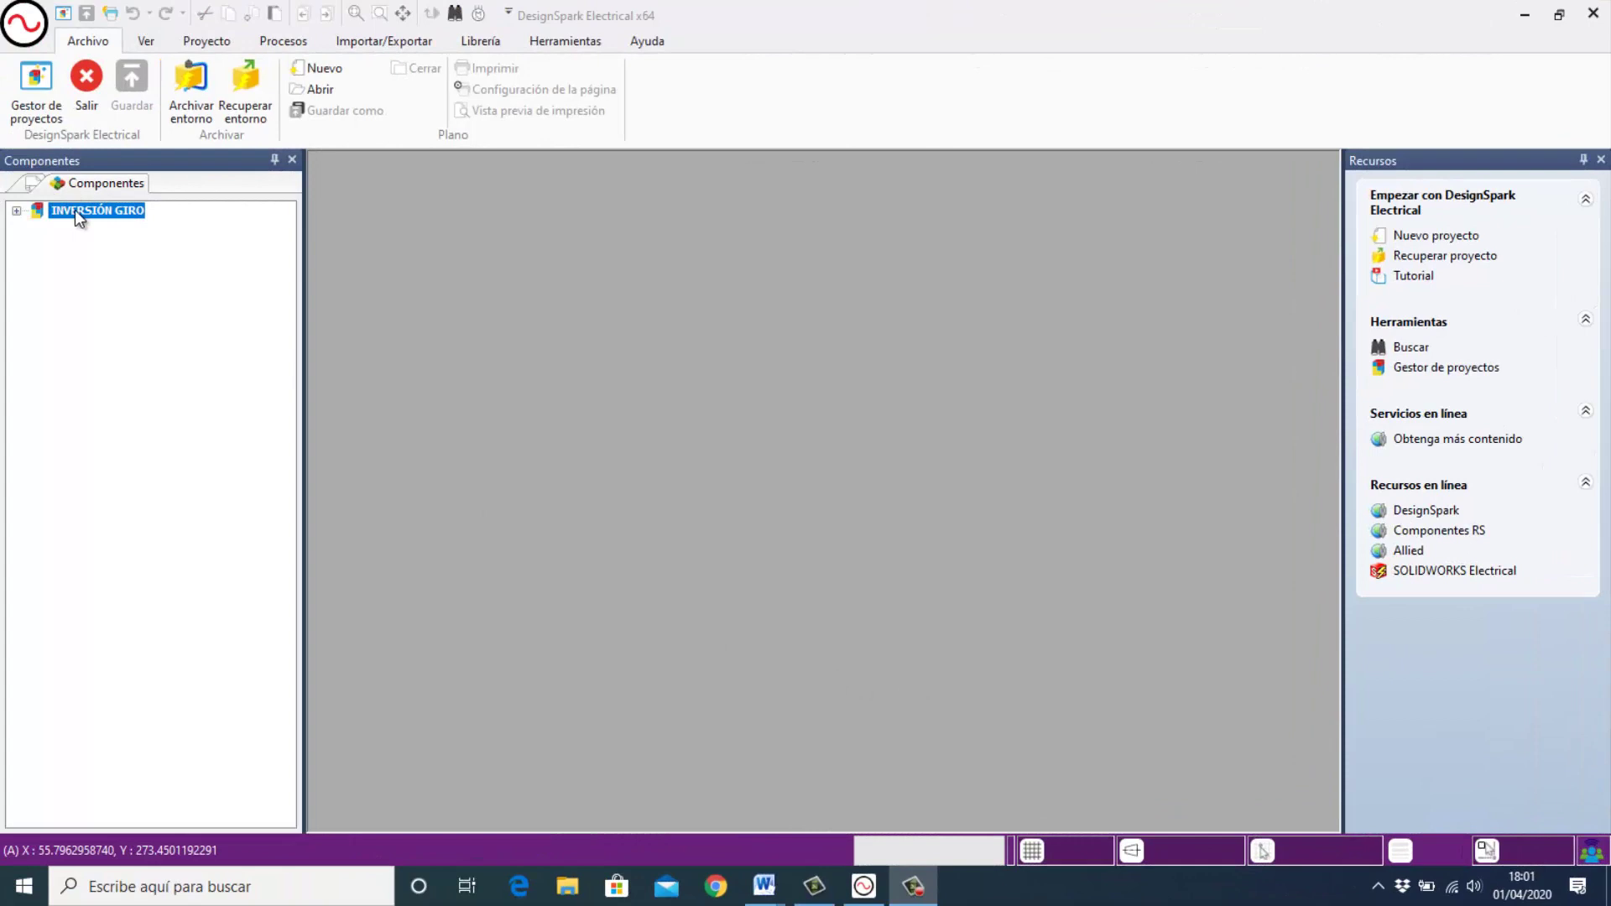
Examine the project's document and component trees and the kinds of document that can be added to the collection.
left_click(32, 184)
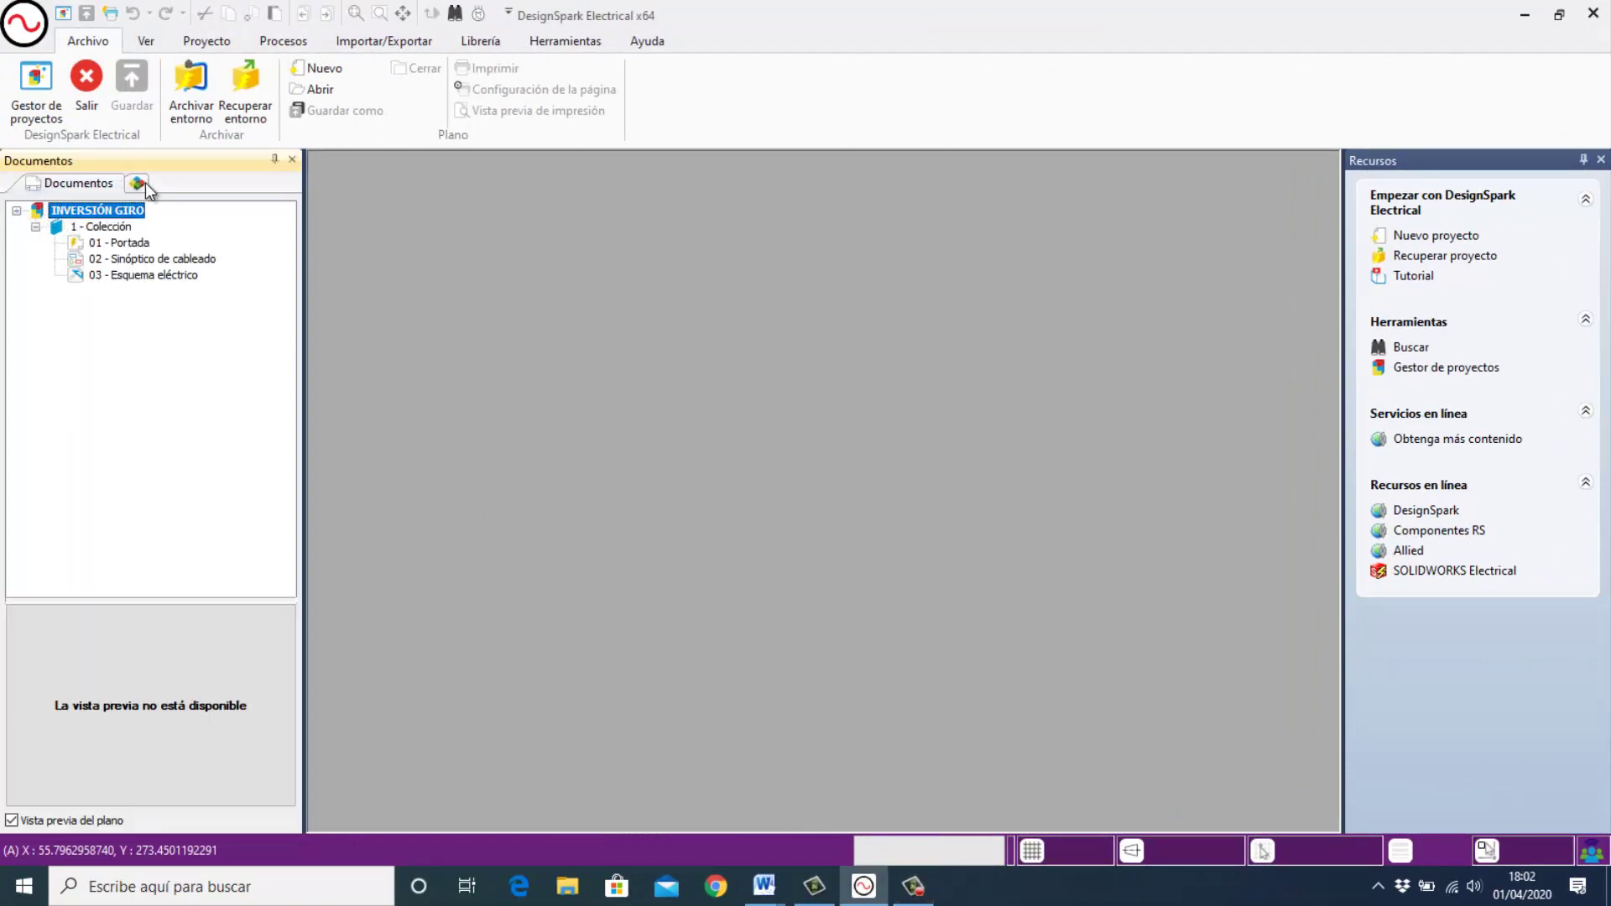
left_click(146, 185)
left_click(27, 188)
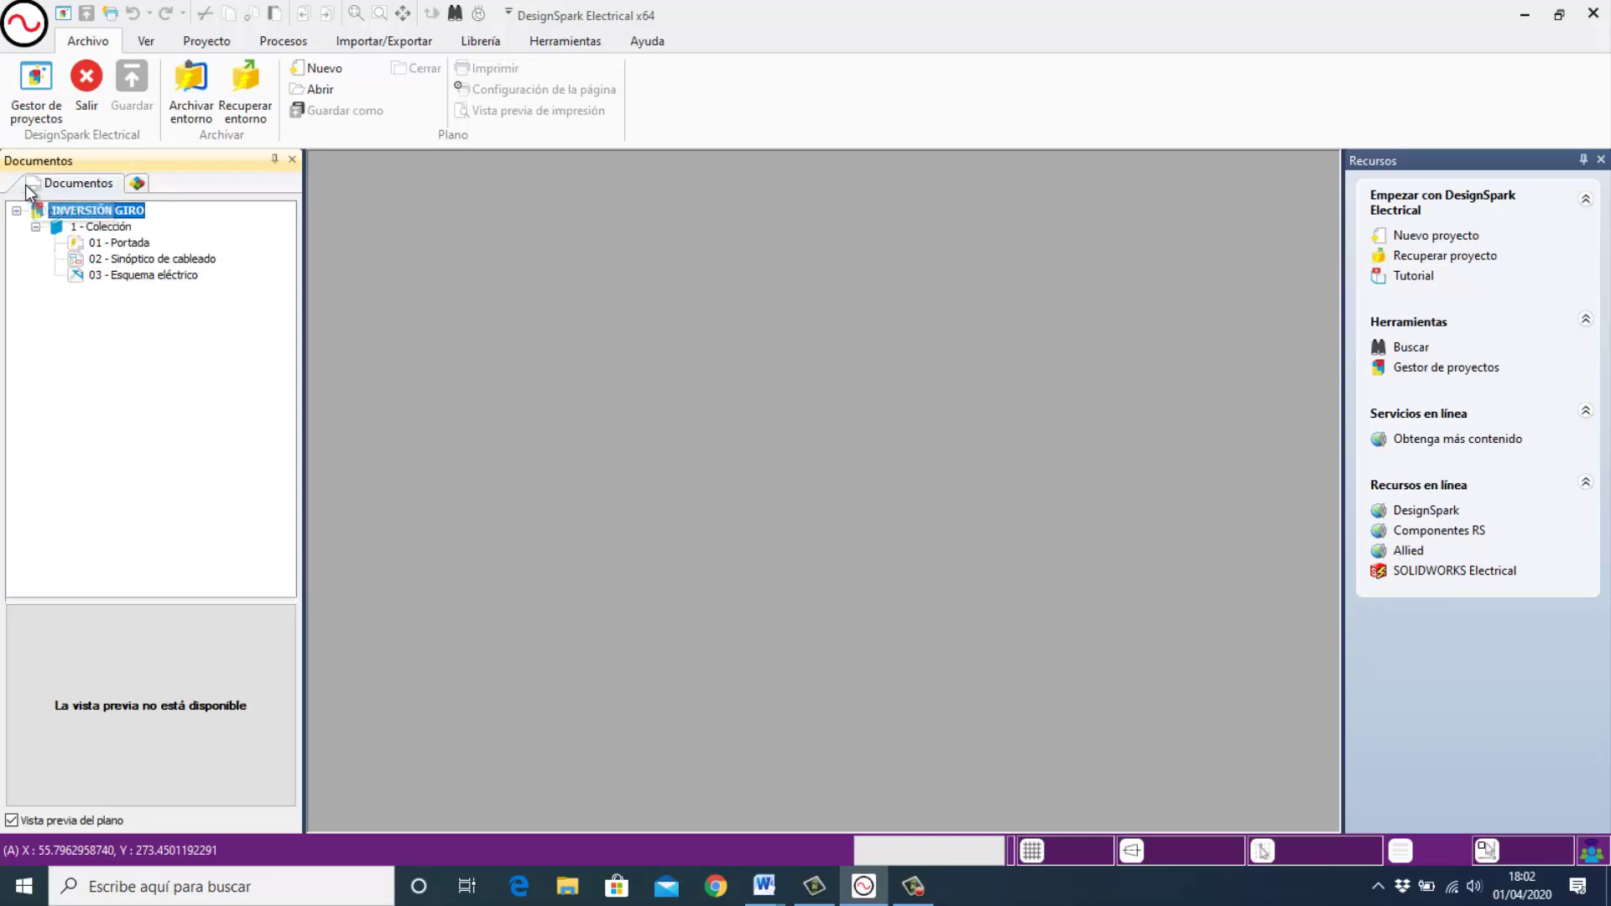
left_click(134, 188)
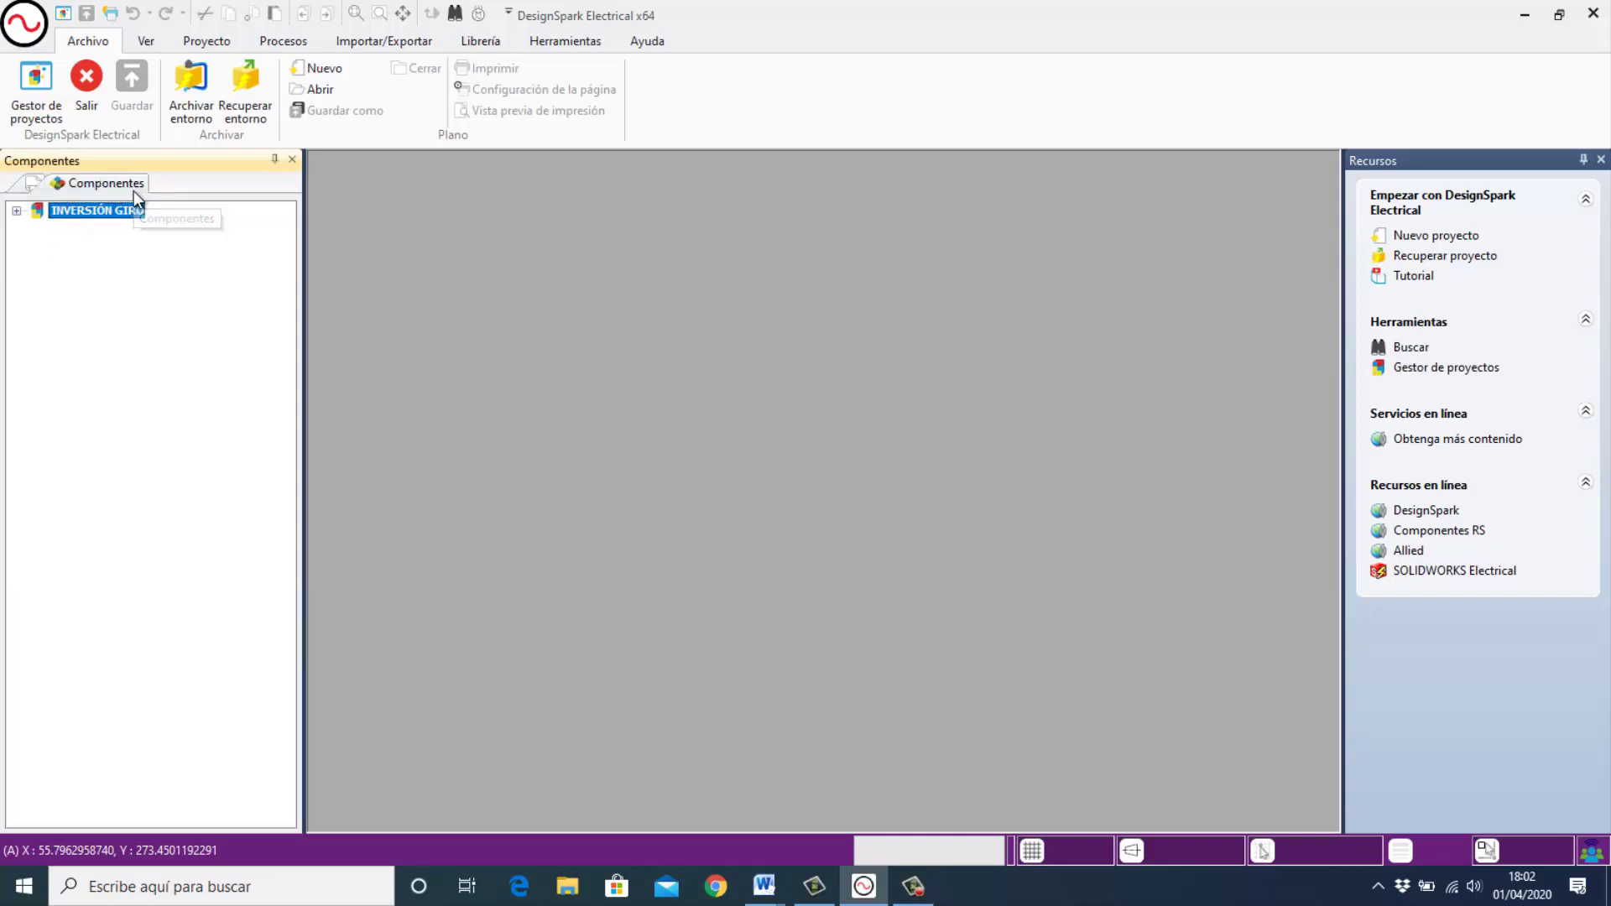
left_click(32, 184)
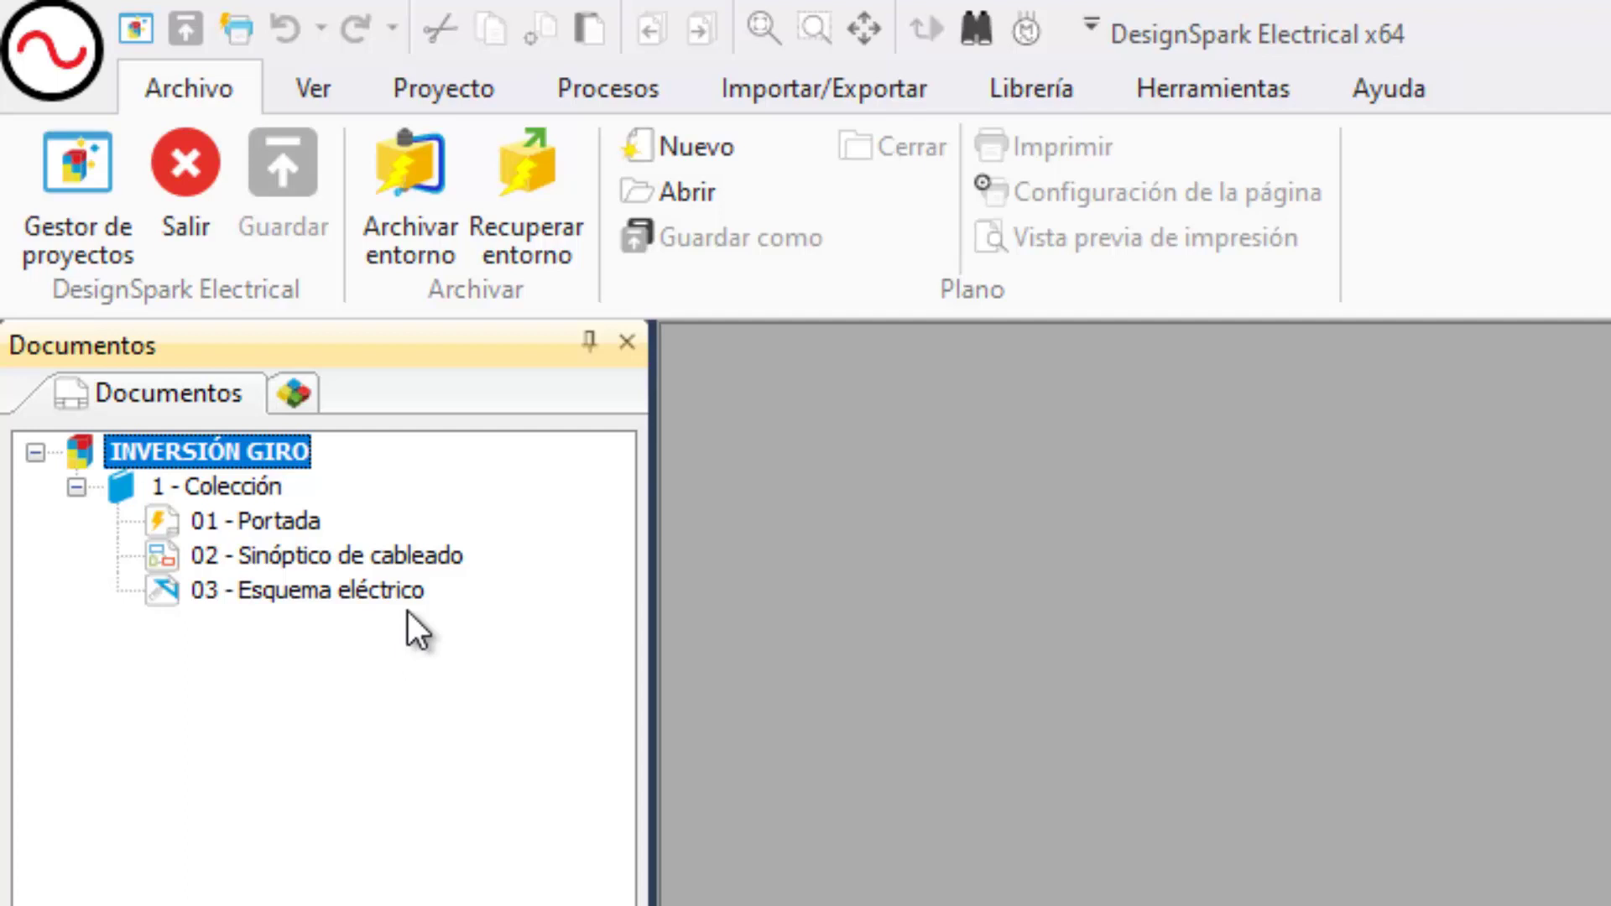
left_click(222, 490)
right_click(221, 490)
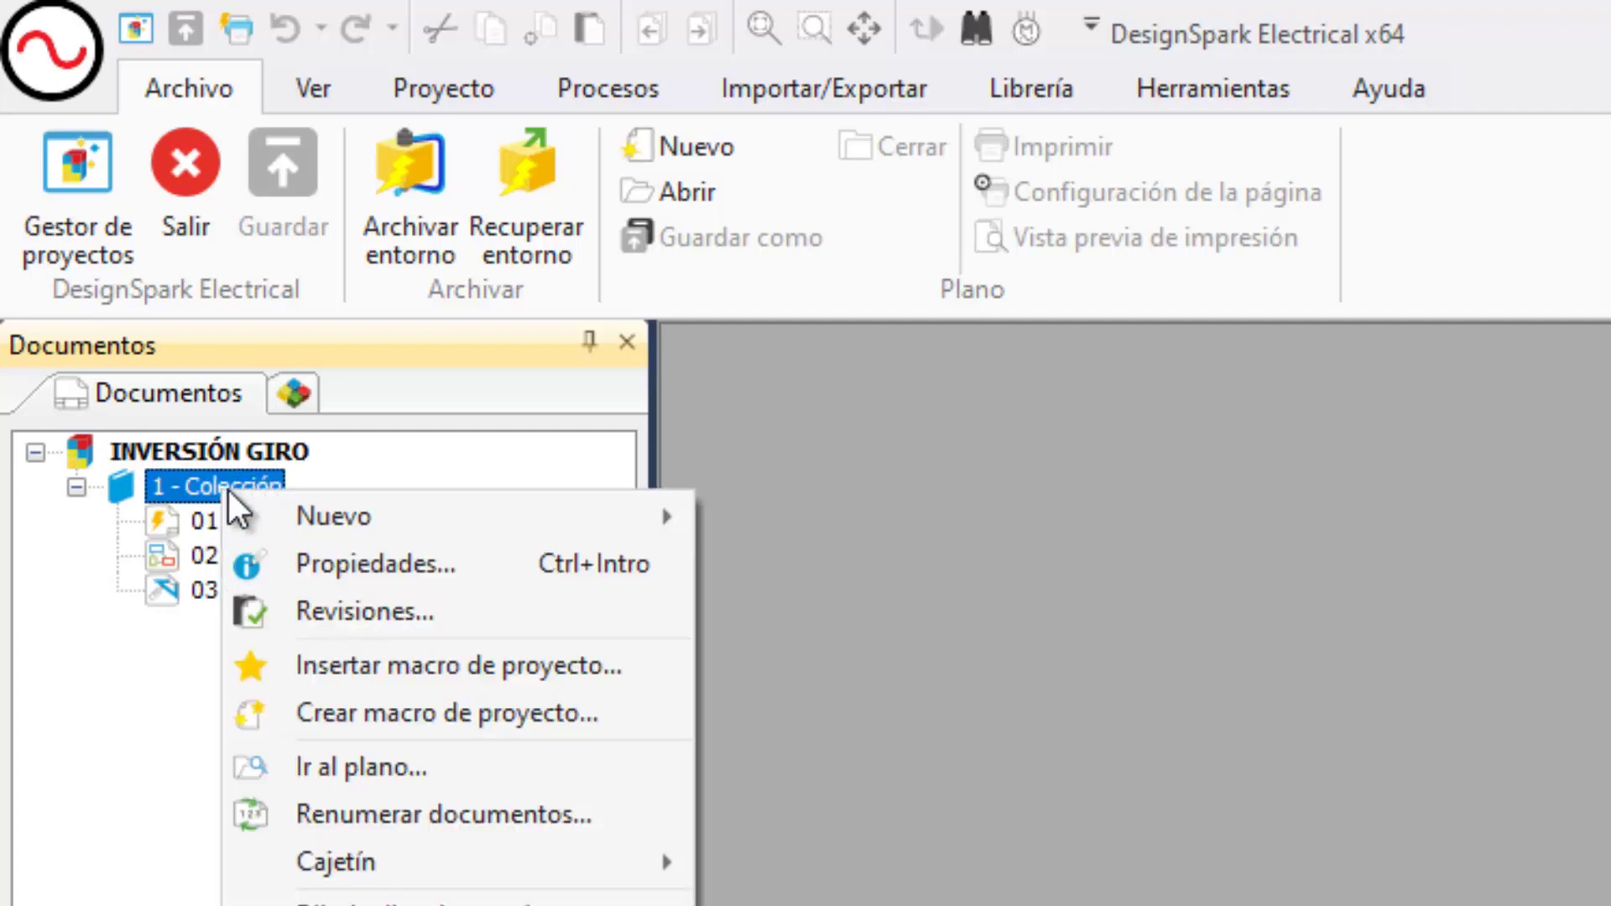
mouse_move(301, 515)
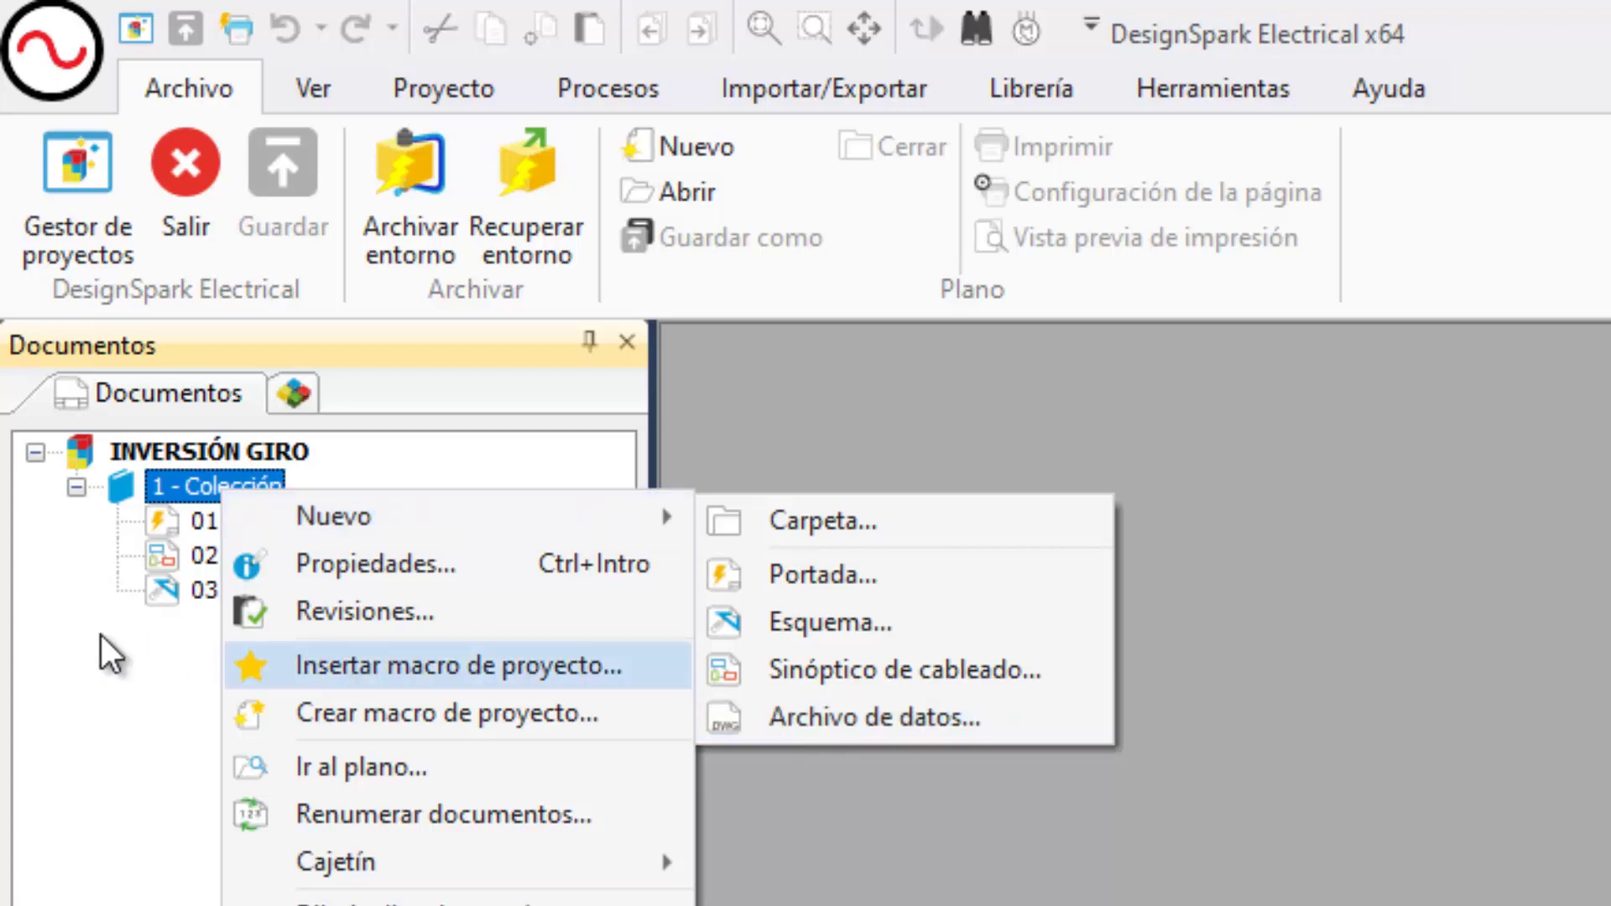
left_click(155, 688)
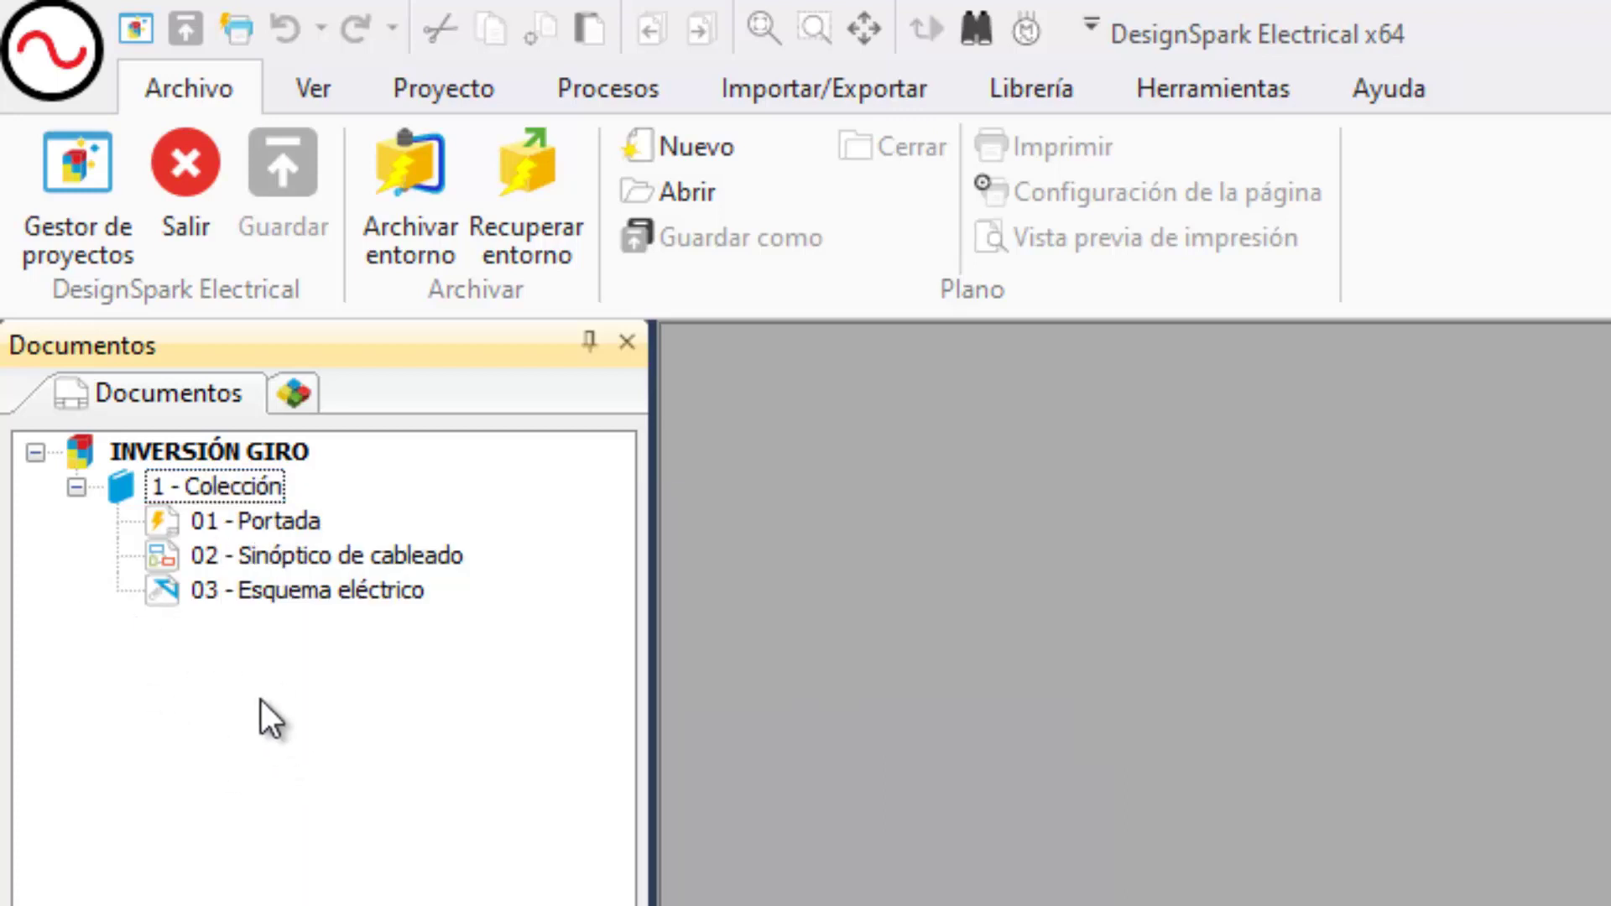
Open the project configuration from the properties of the INVERSIÓN GIRO project.
left_click(266, 451)
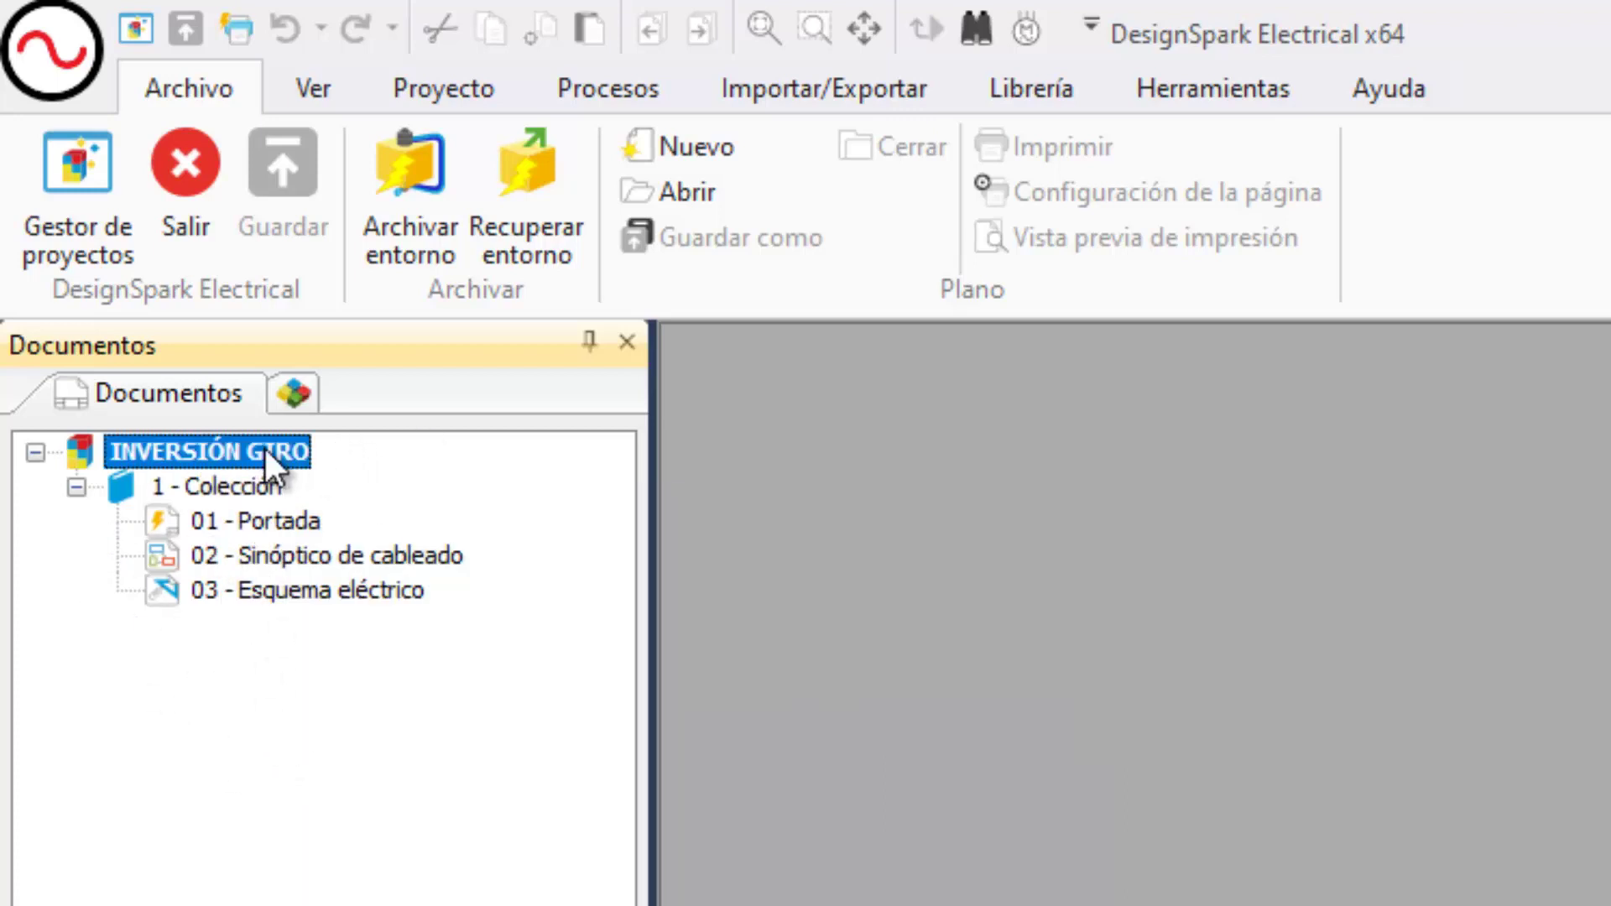
right_click(265, 451)
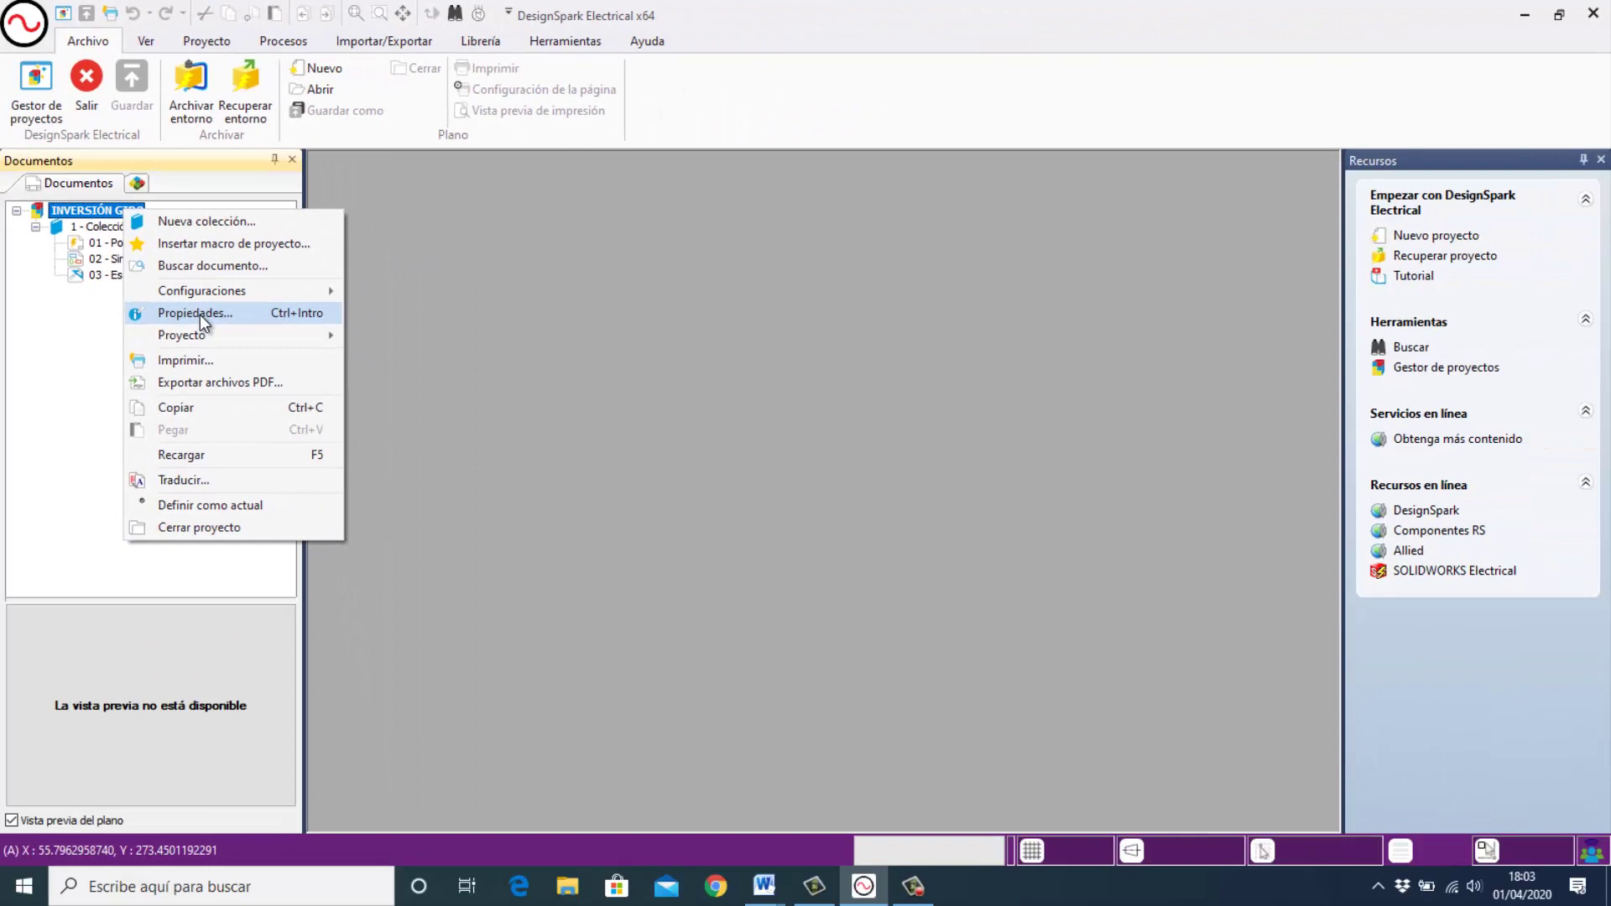
left_click(199, 313)
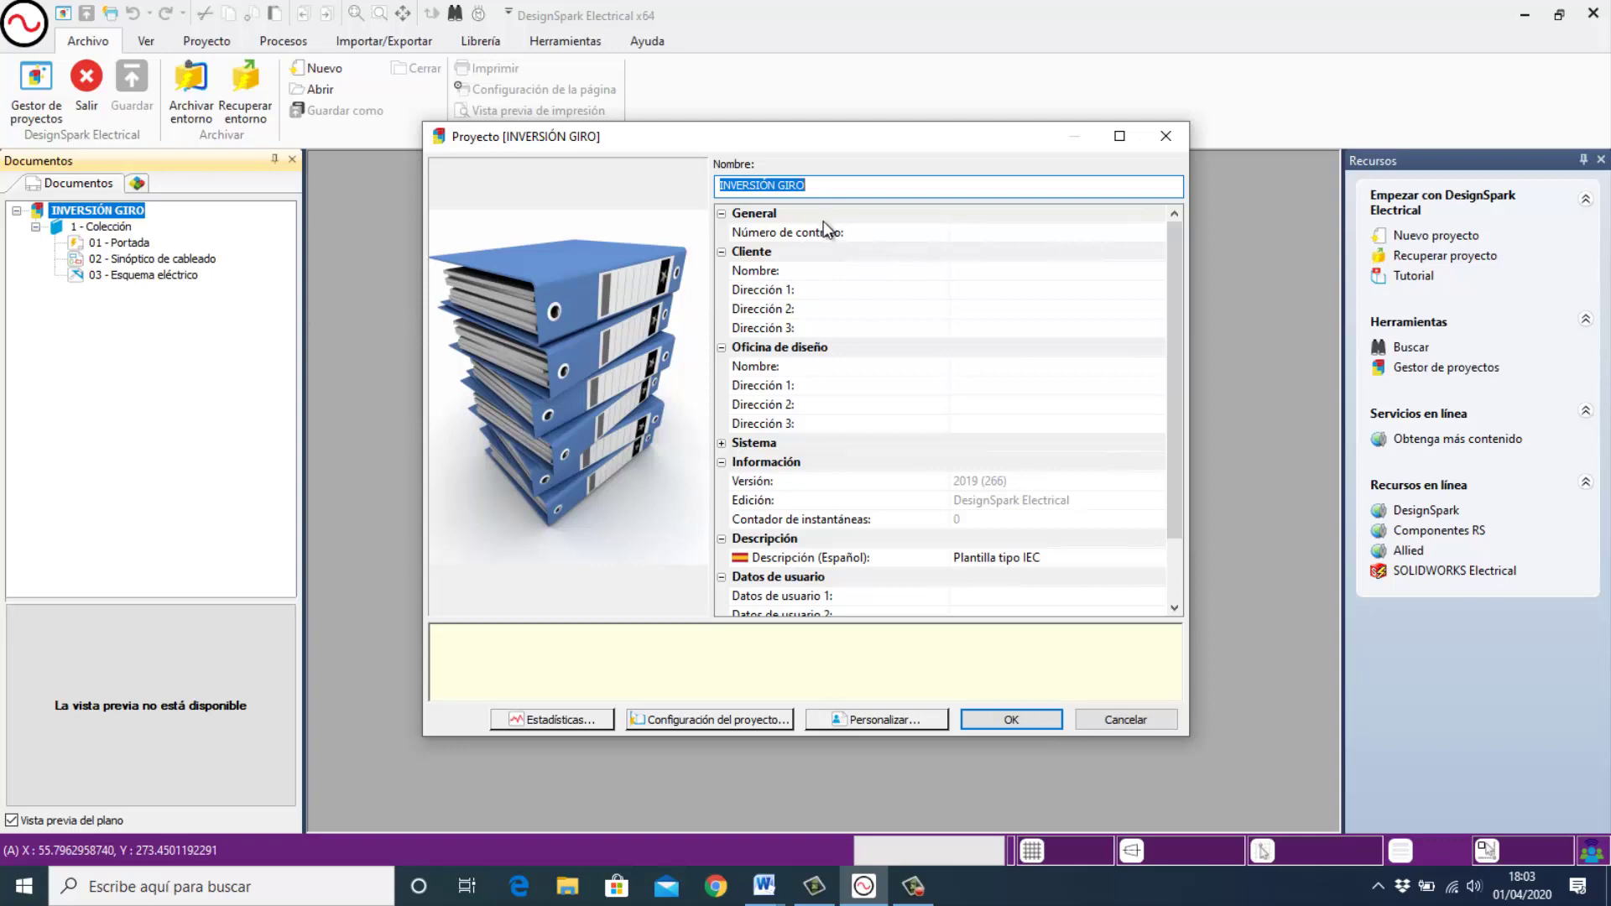
left_click(724, 720)
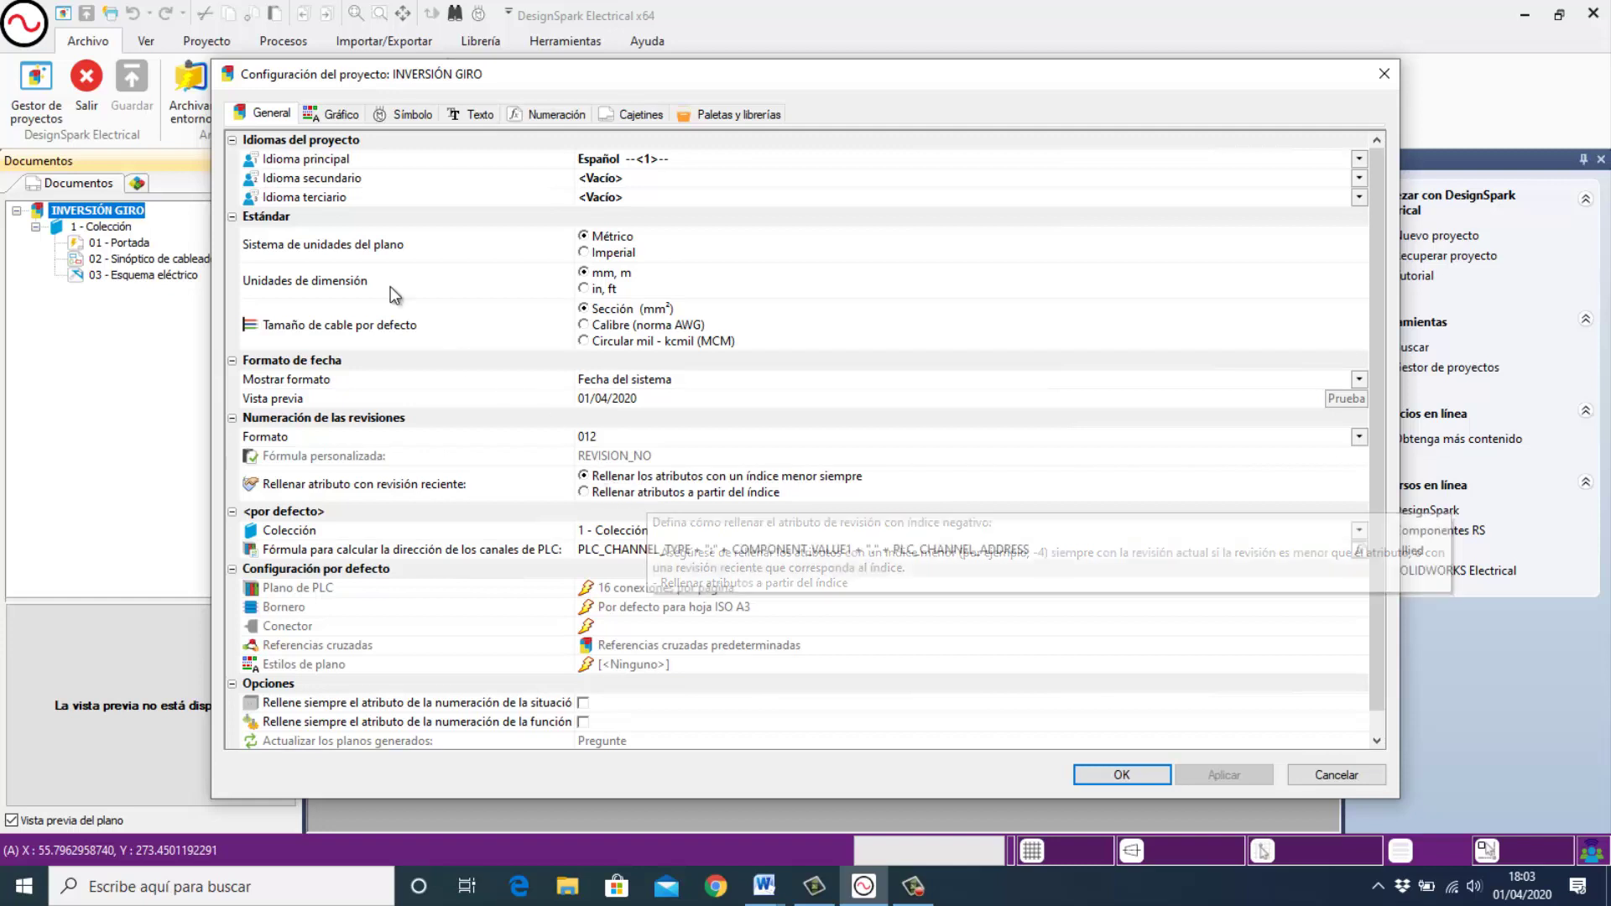
Review the project's graphic, symbol, text and numbering settings.
left_click(341, 114)
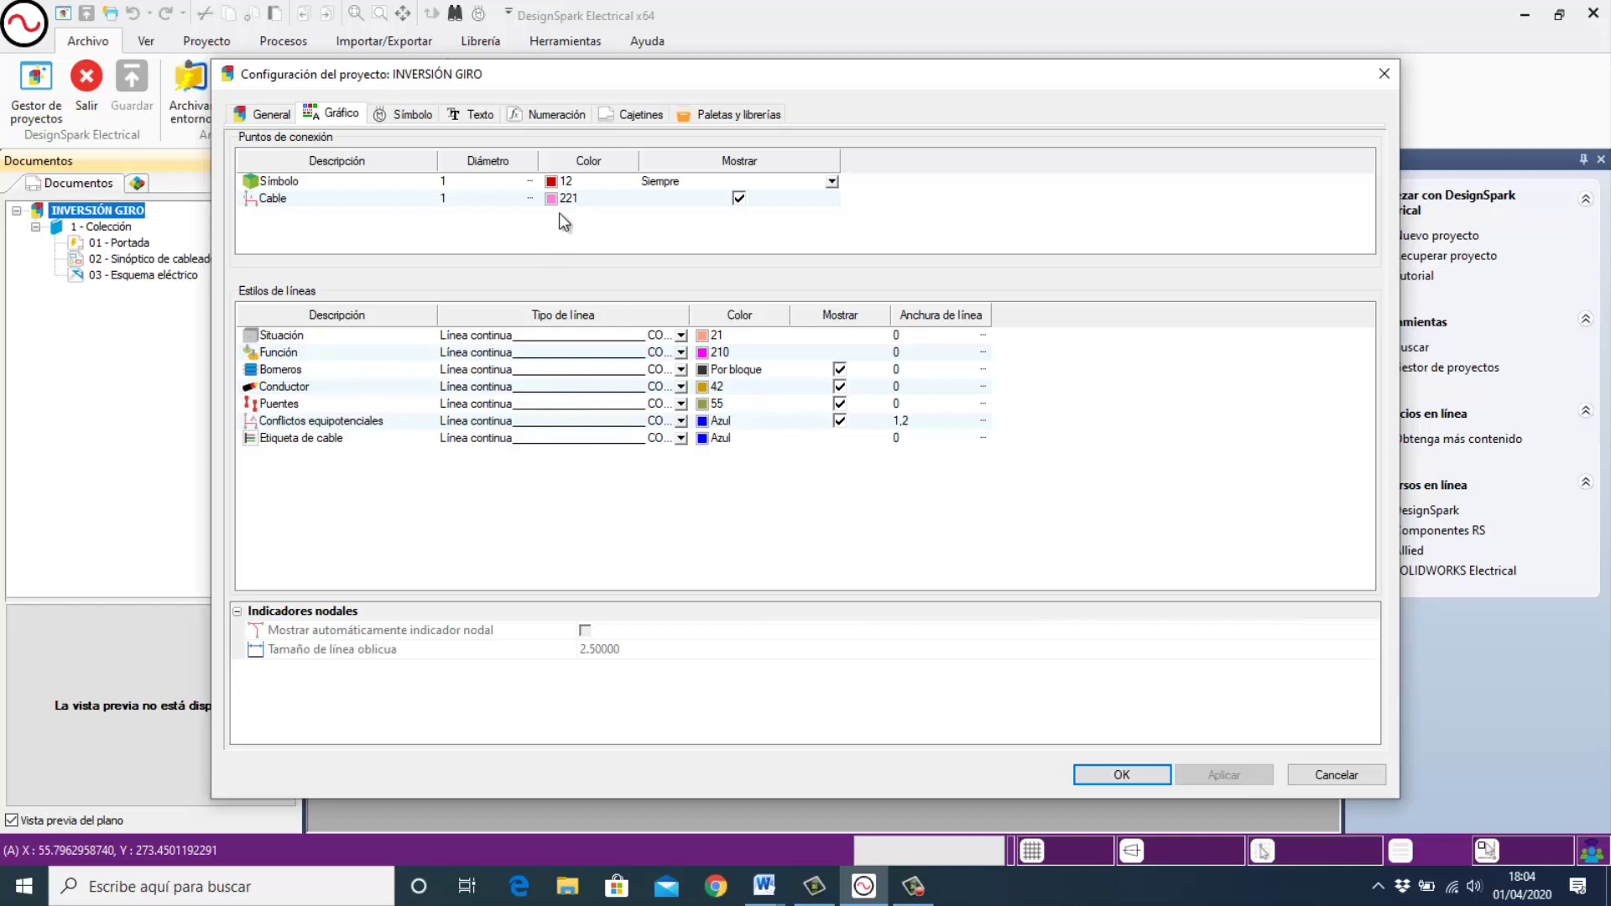
left_click(411, 116)
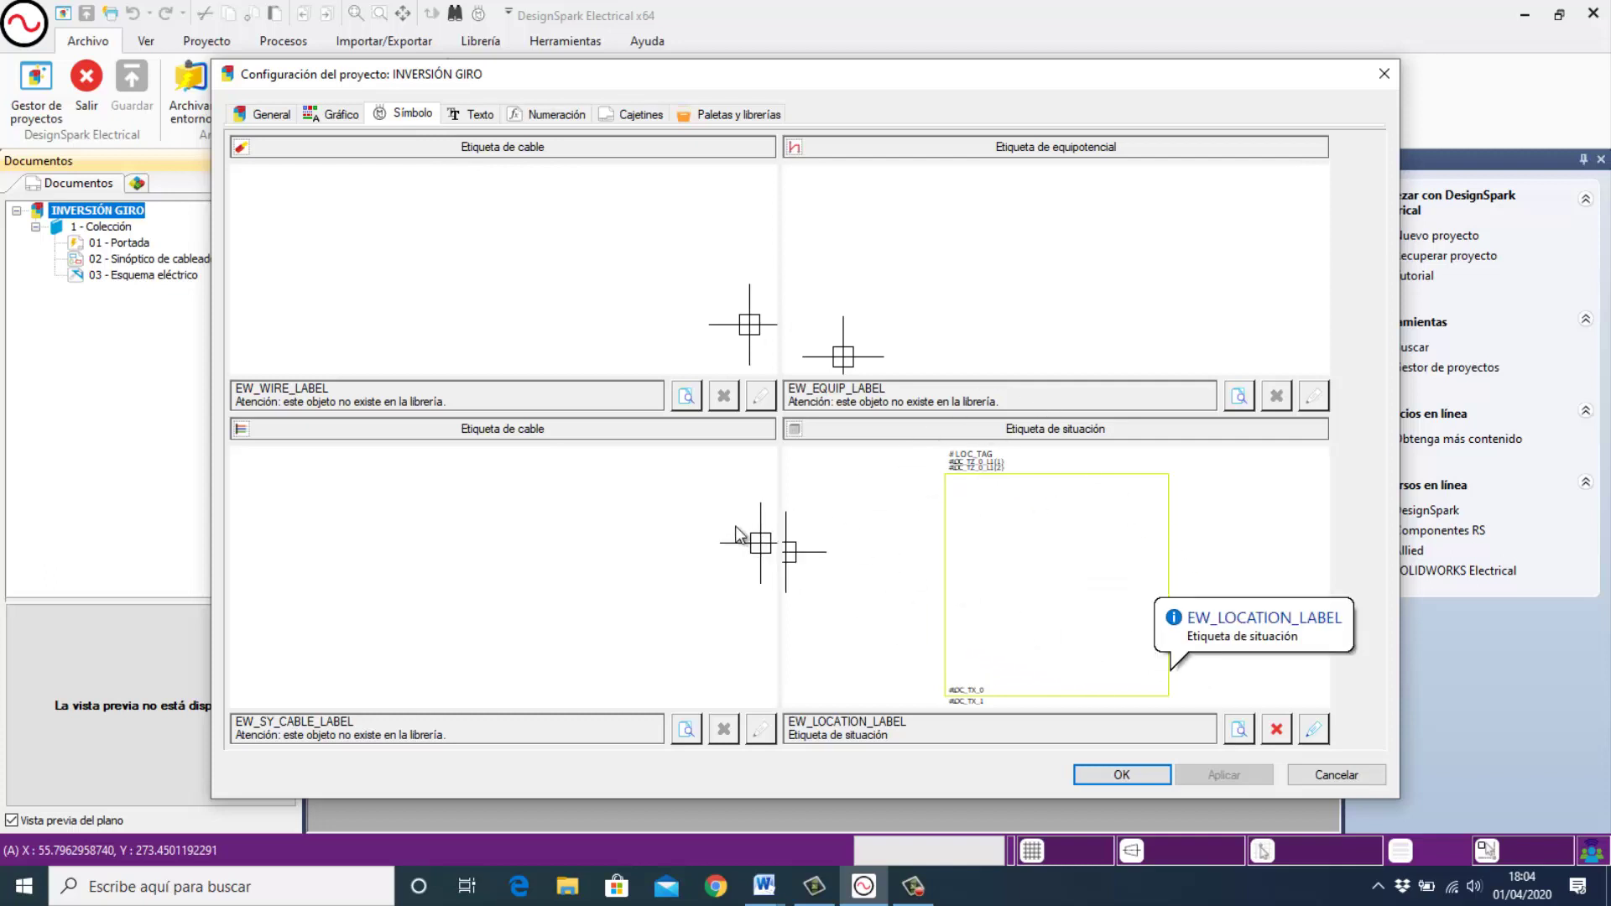
left_click(472, 118)
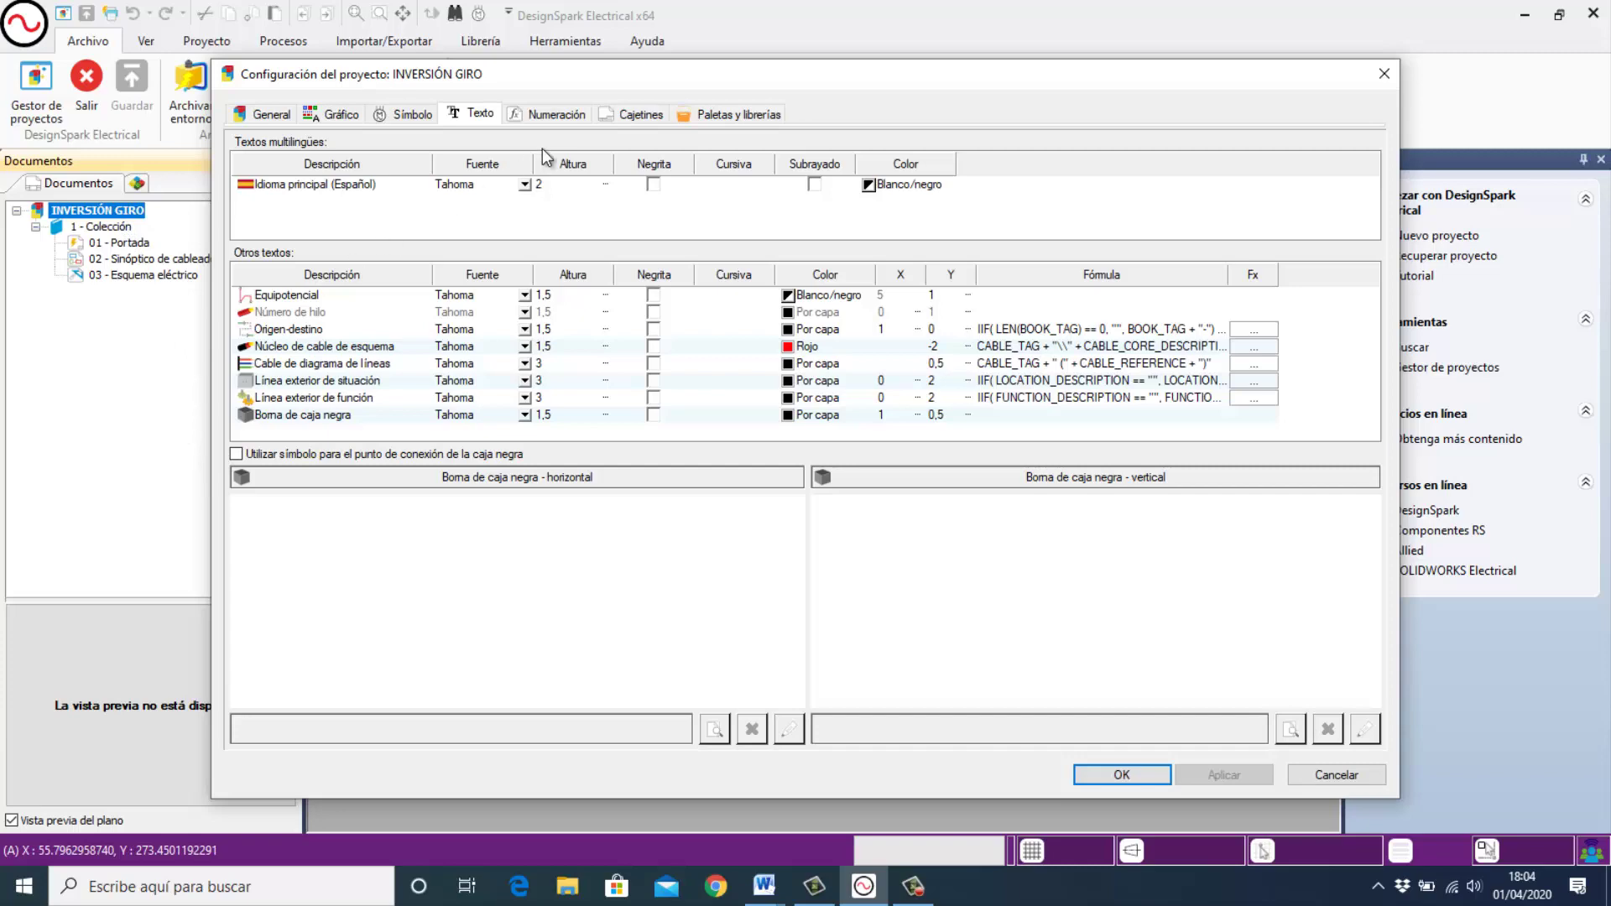
left_click(559, 114)
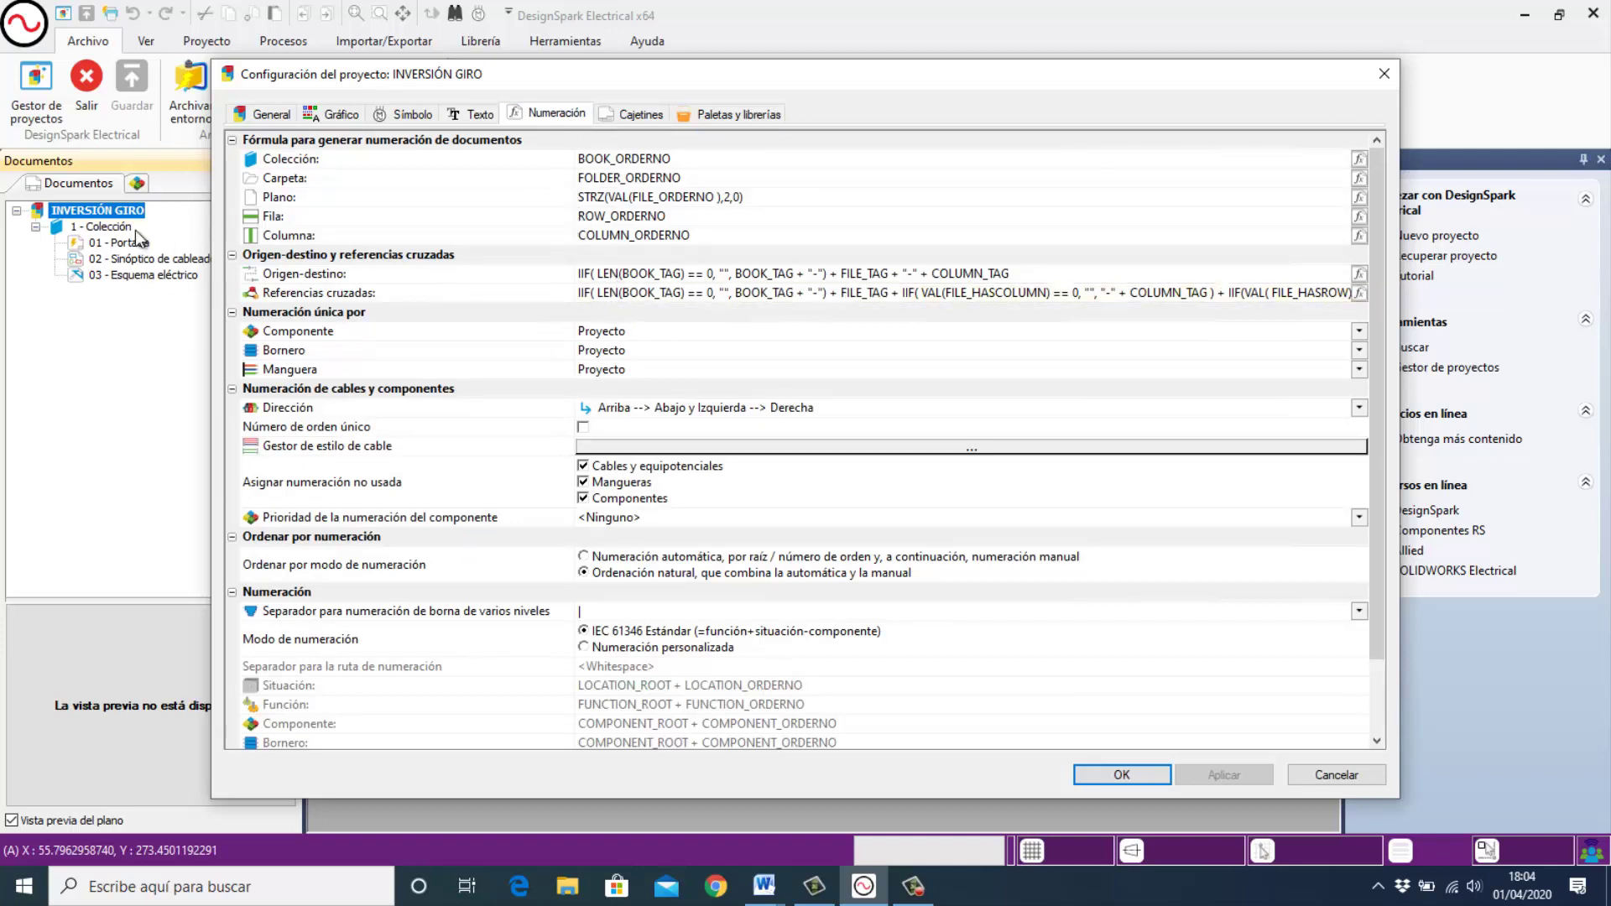
Assign the A3 title block "10 columnas (textos en español)" to the Esquema drawing type.
left_click(640, 112)
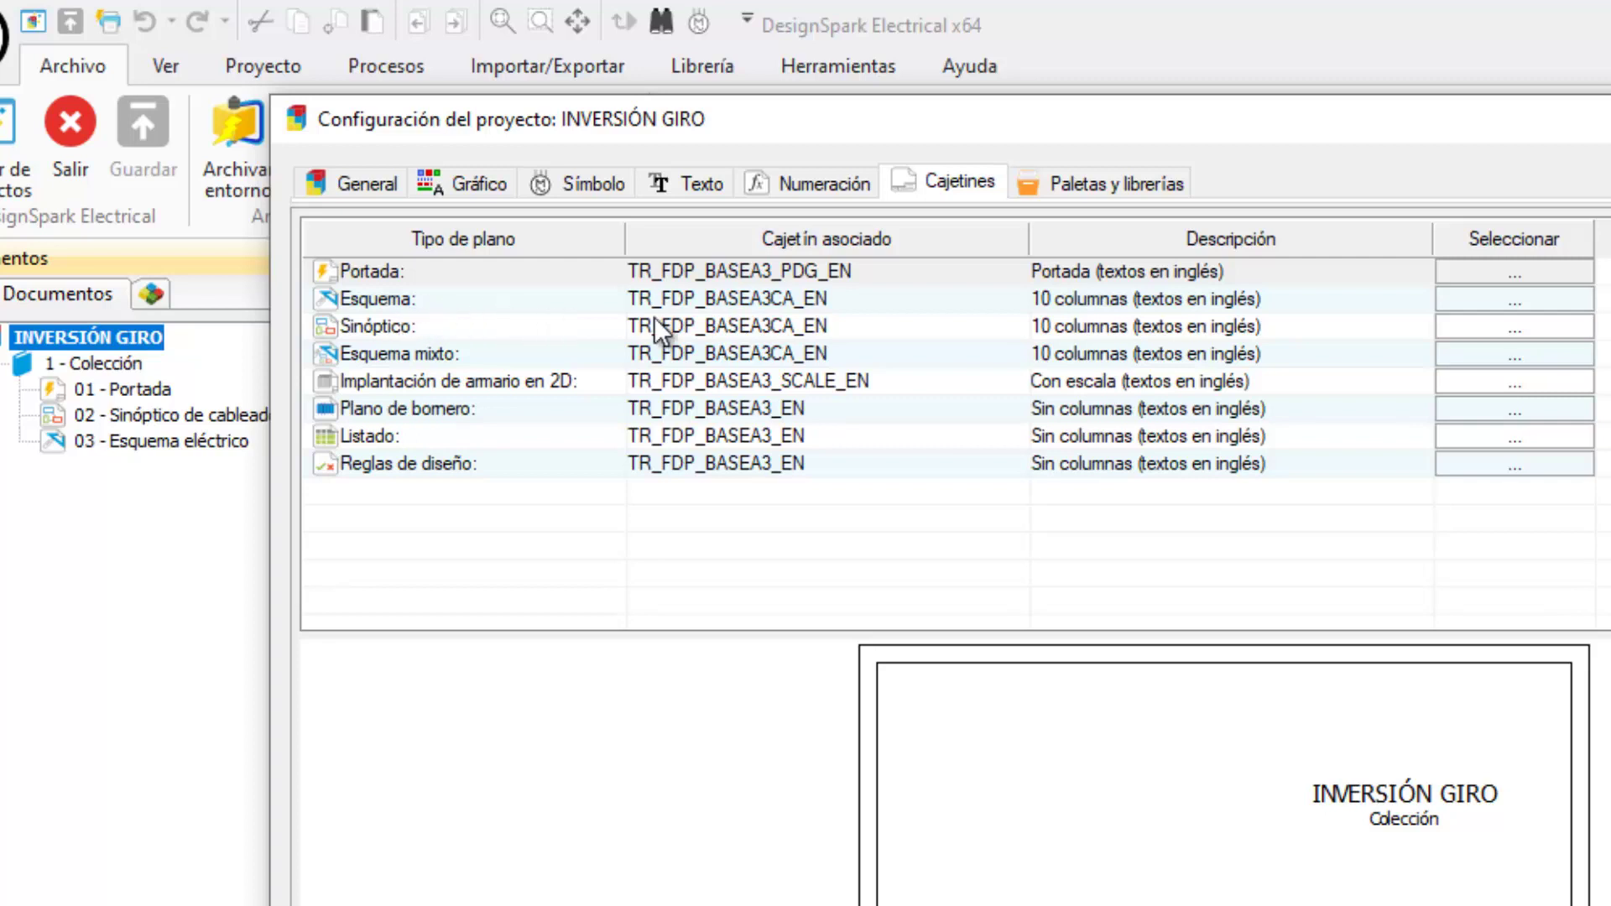
left_click(1526, 302)
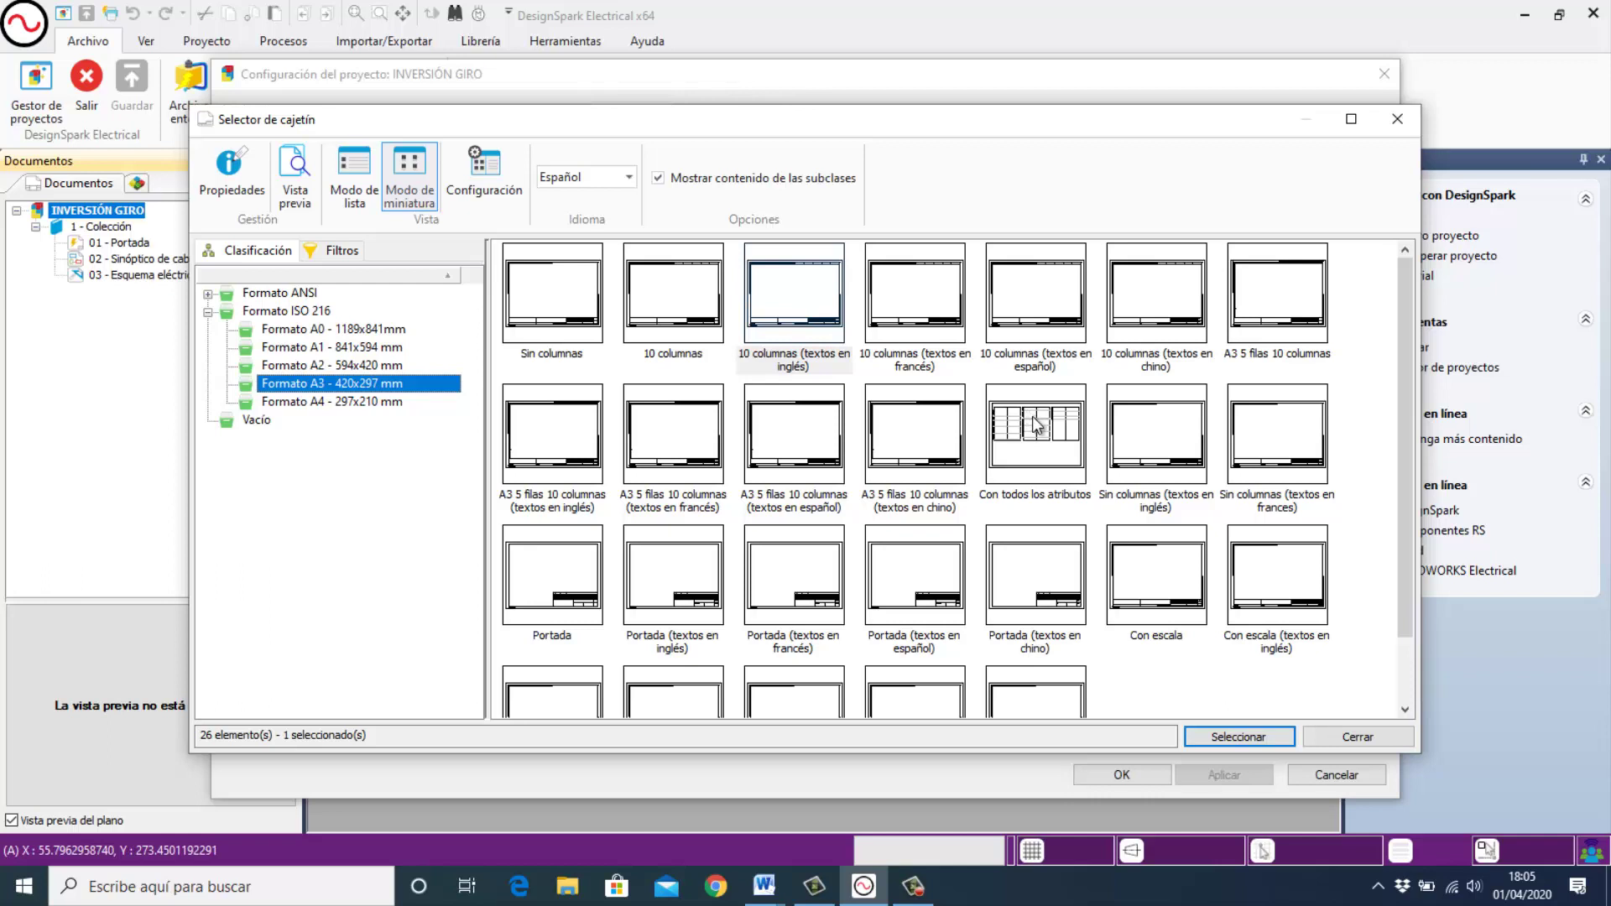
left_click(1041, 311)
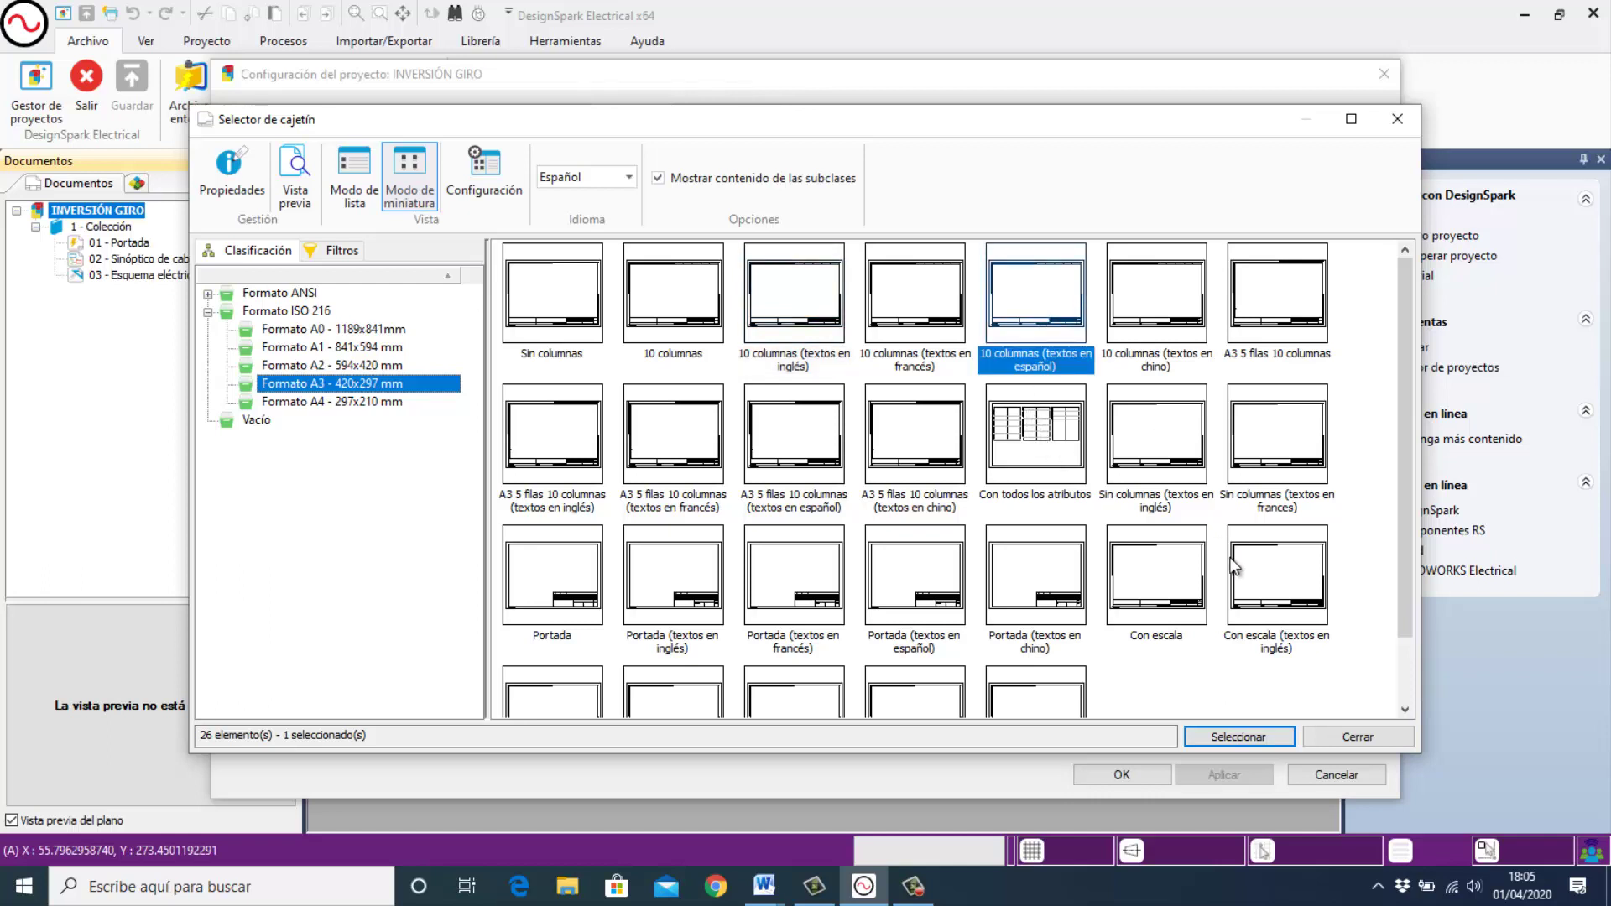
left_click(1284, 736)
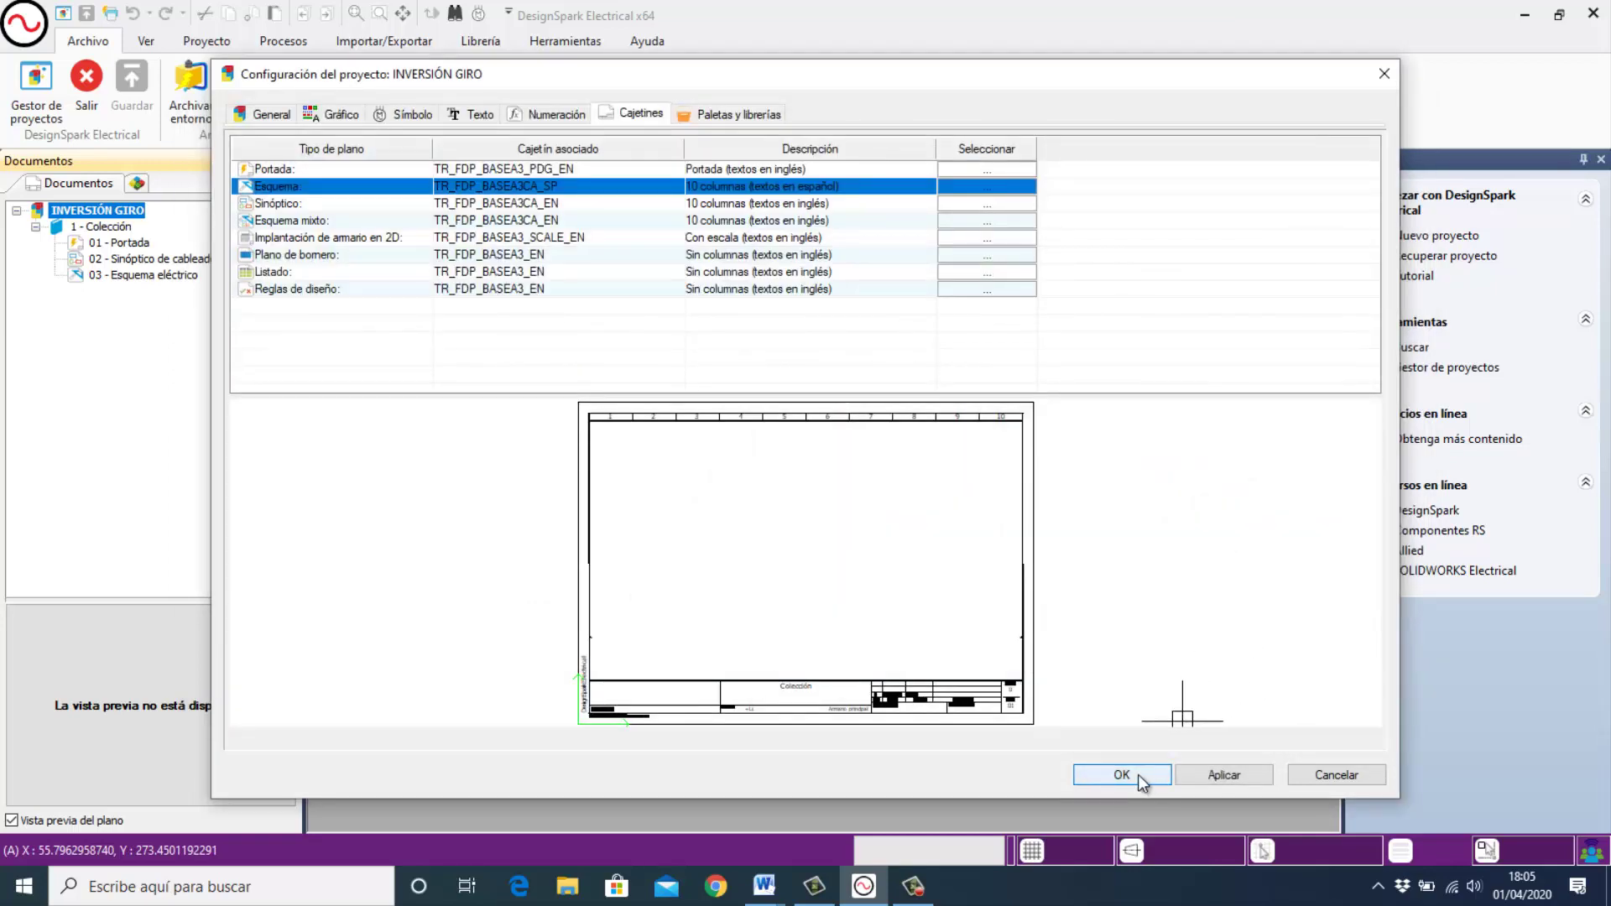
Apply the title block change to all related schematics and accept the project configuration and properties.
left_click(1209, 777)
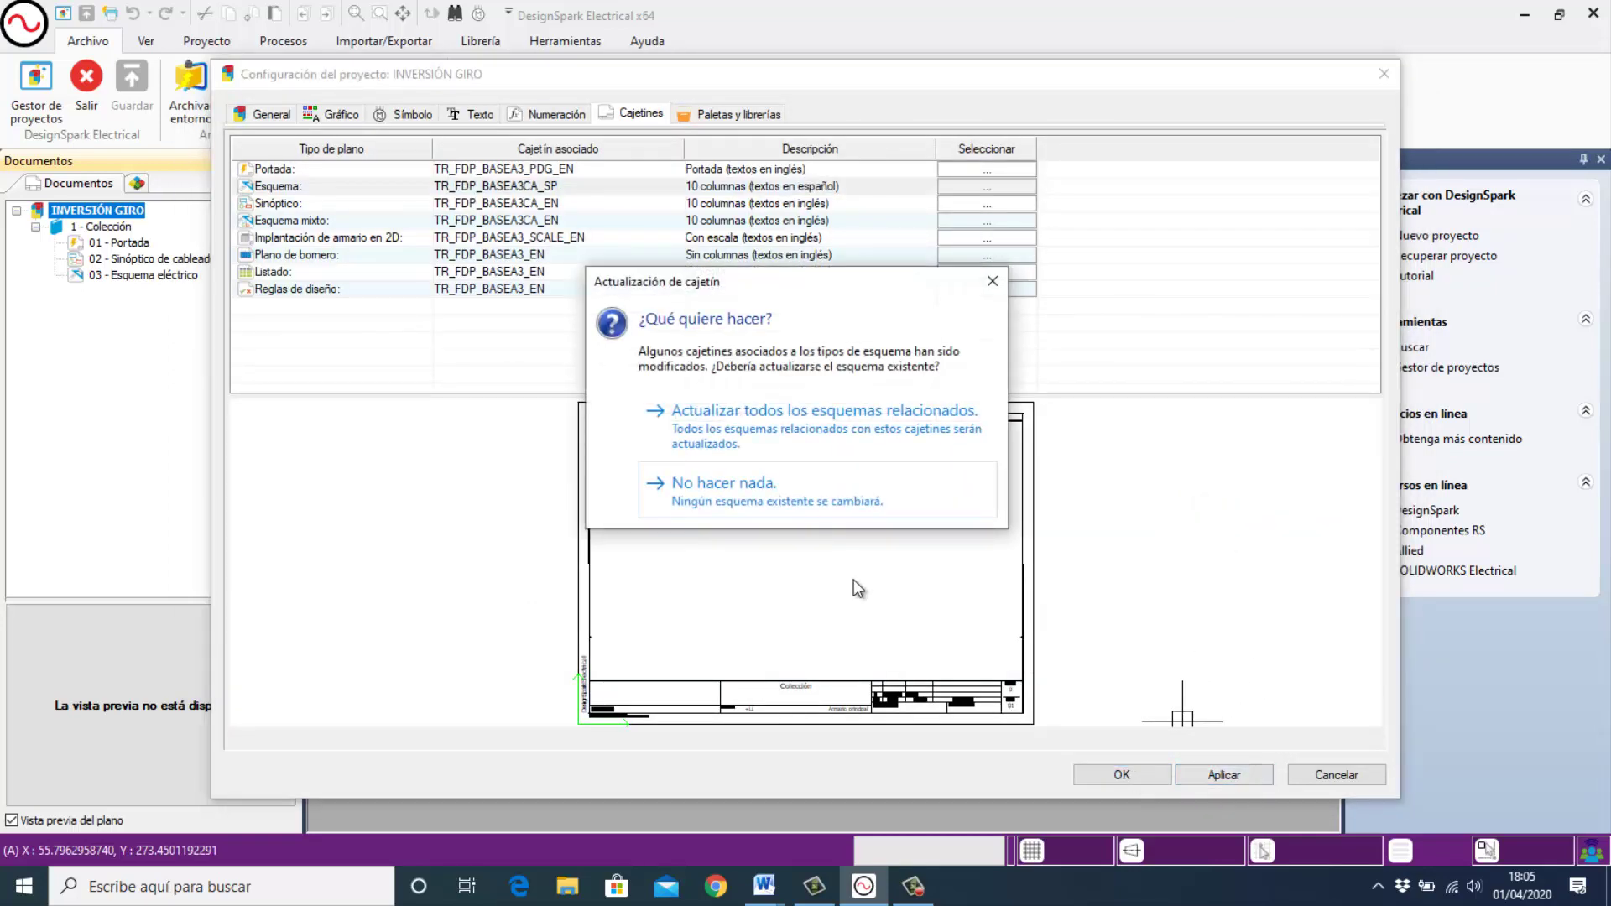
left_click(759, 422)
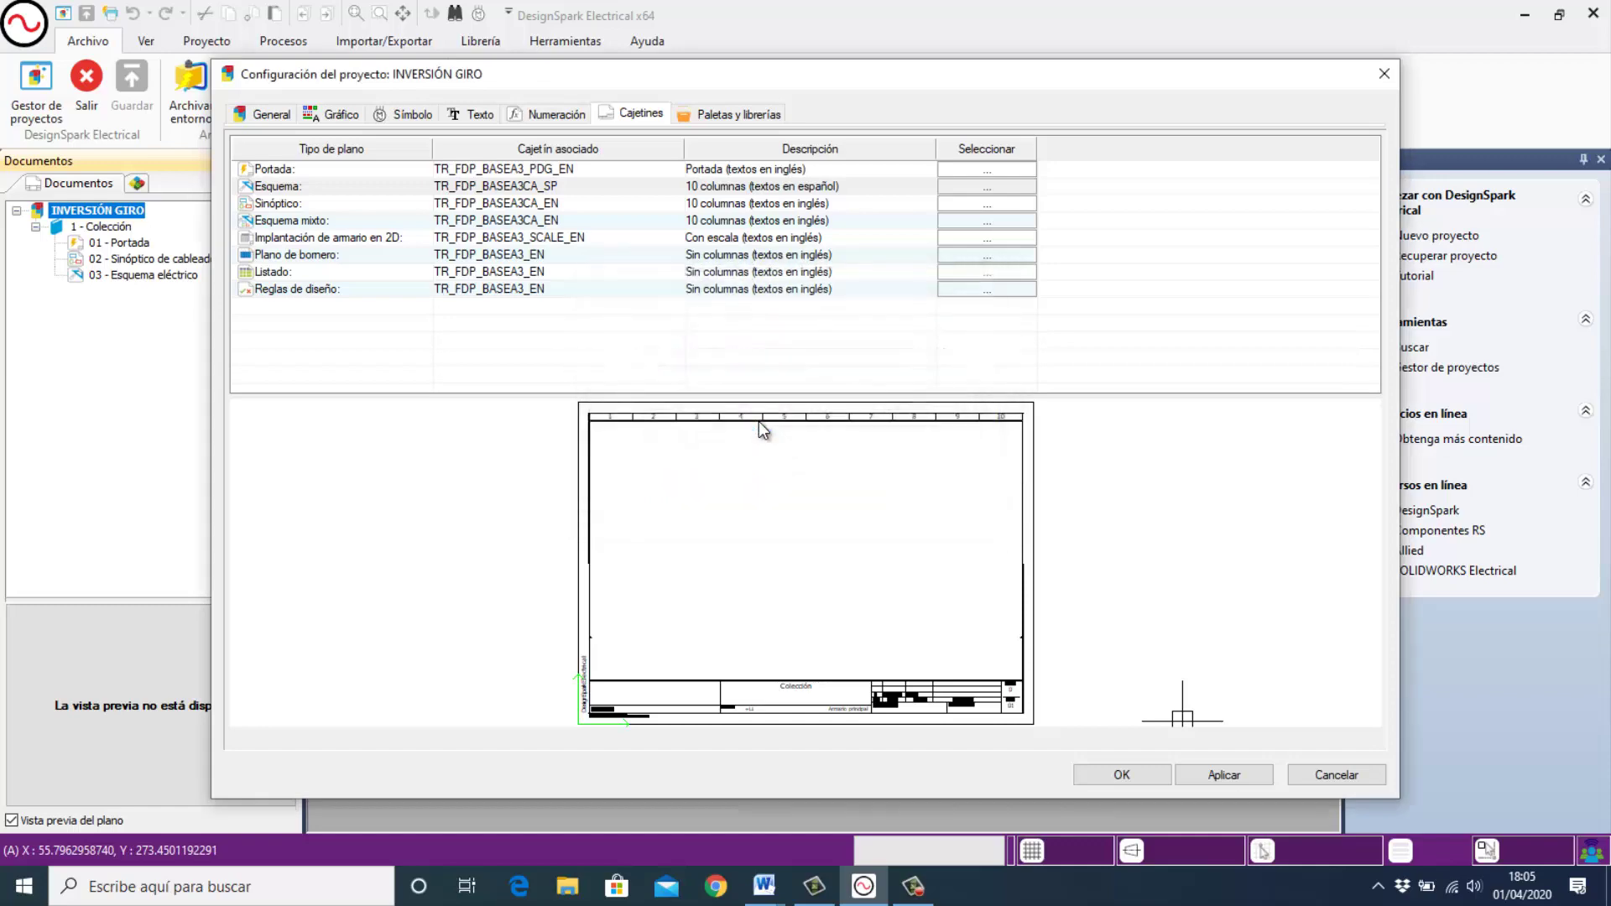
left_click(1135, 774)
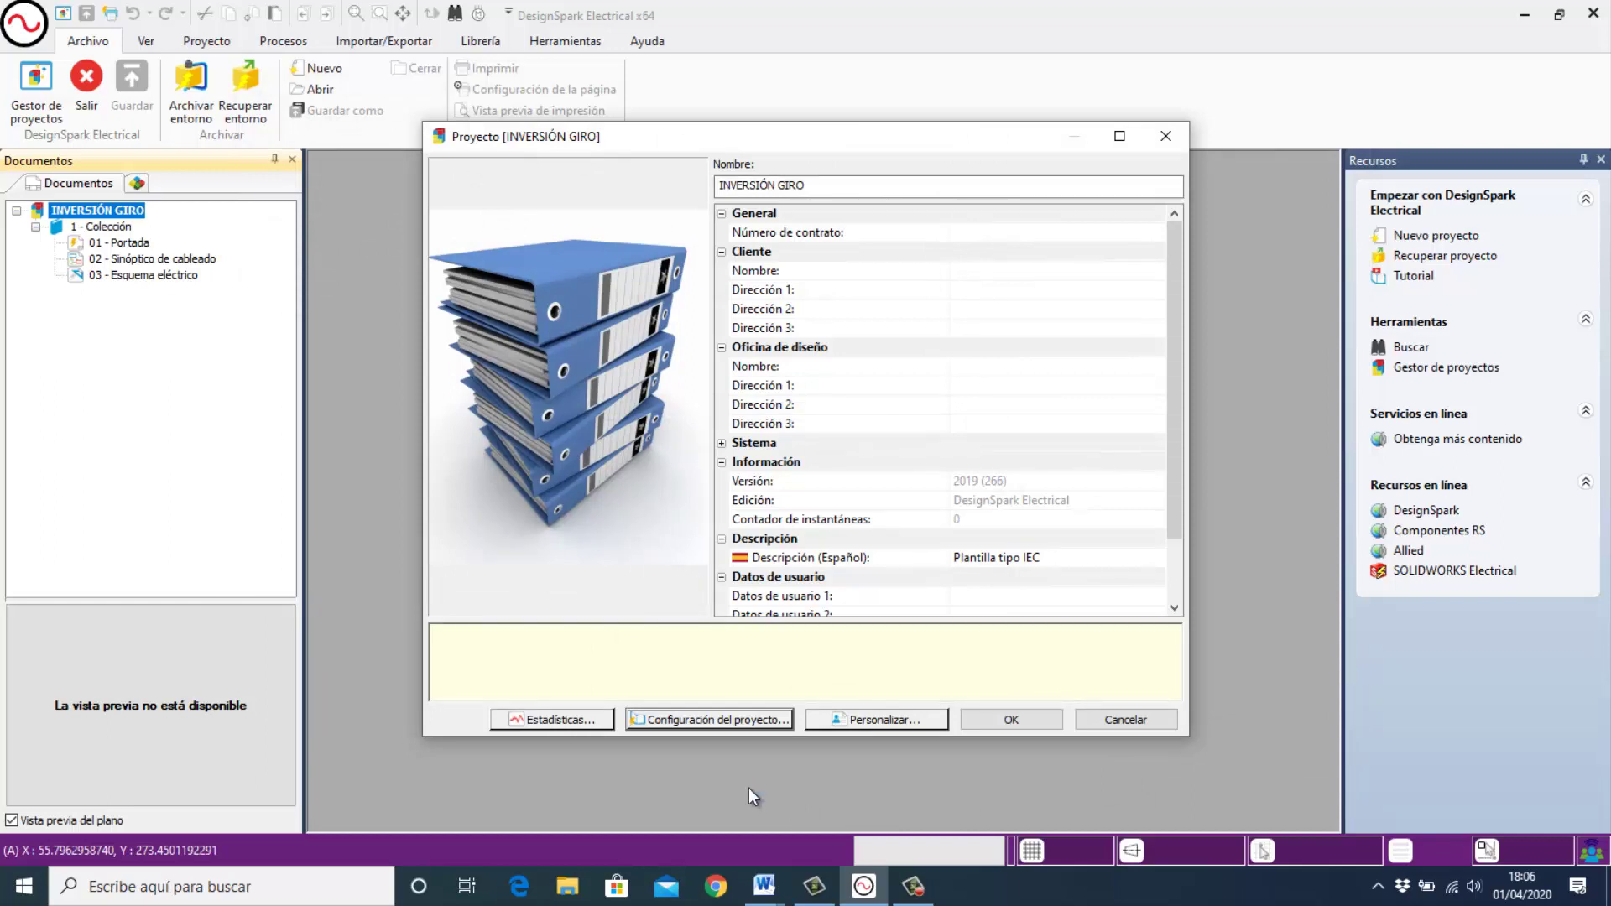
left_click(1011, 721)
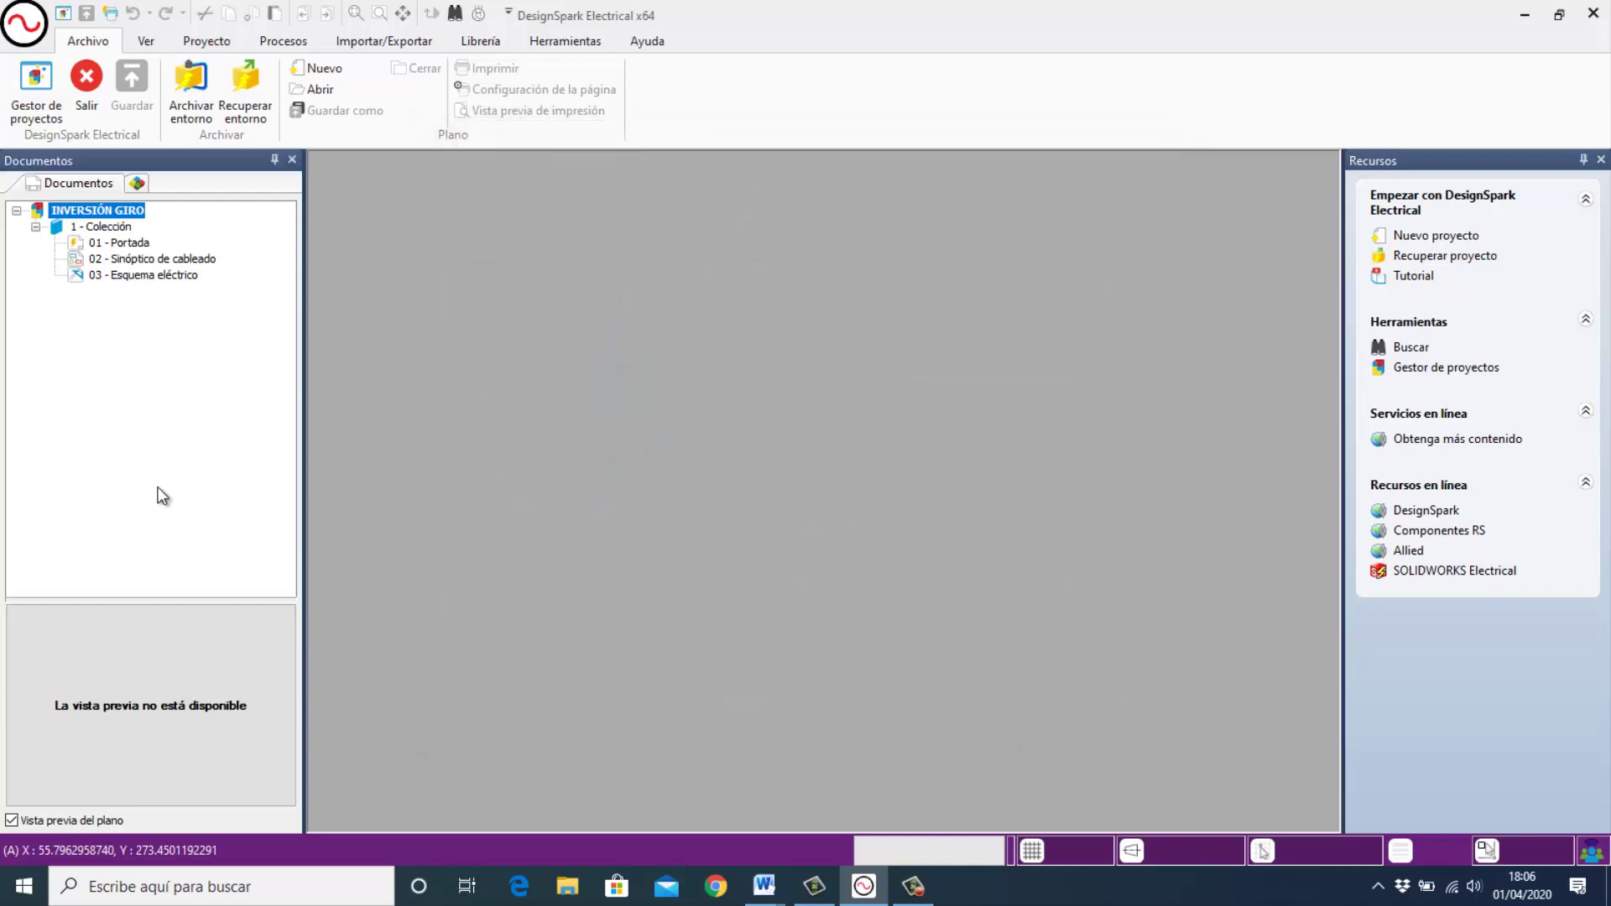
Open the user data customization from the properties of the collection 1 - Colección.
left_click(109, 229)
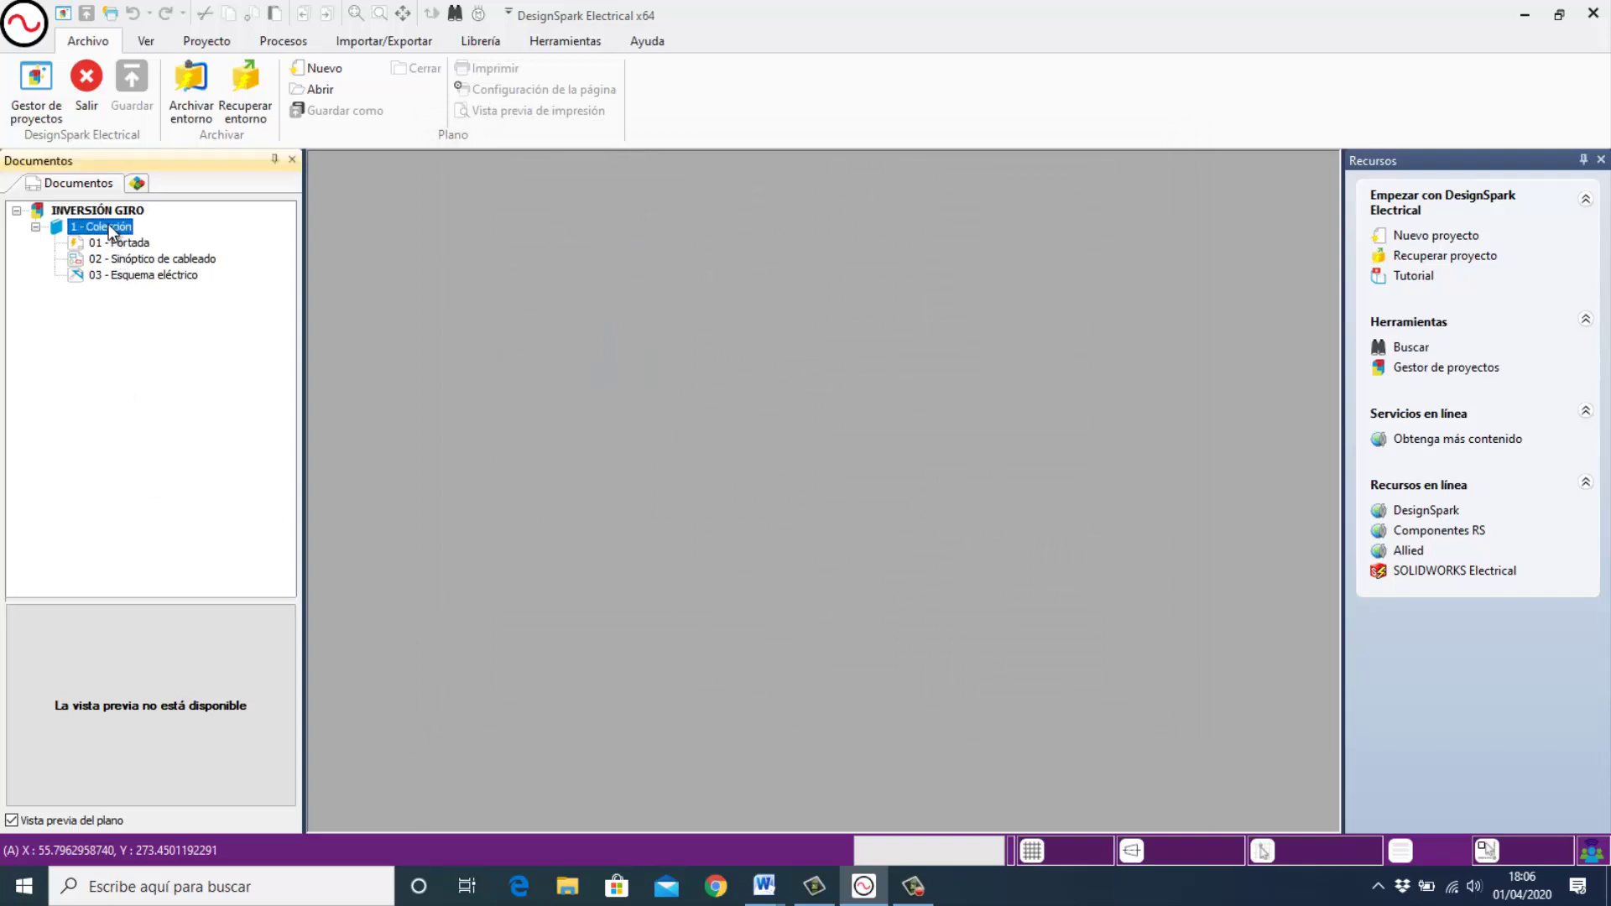
right_click(108, 224)
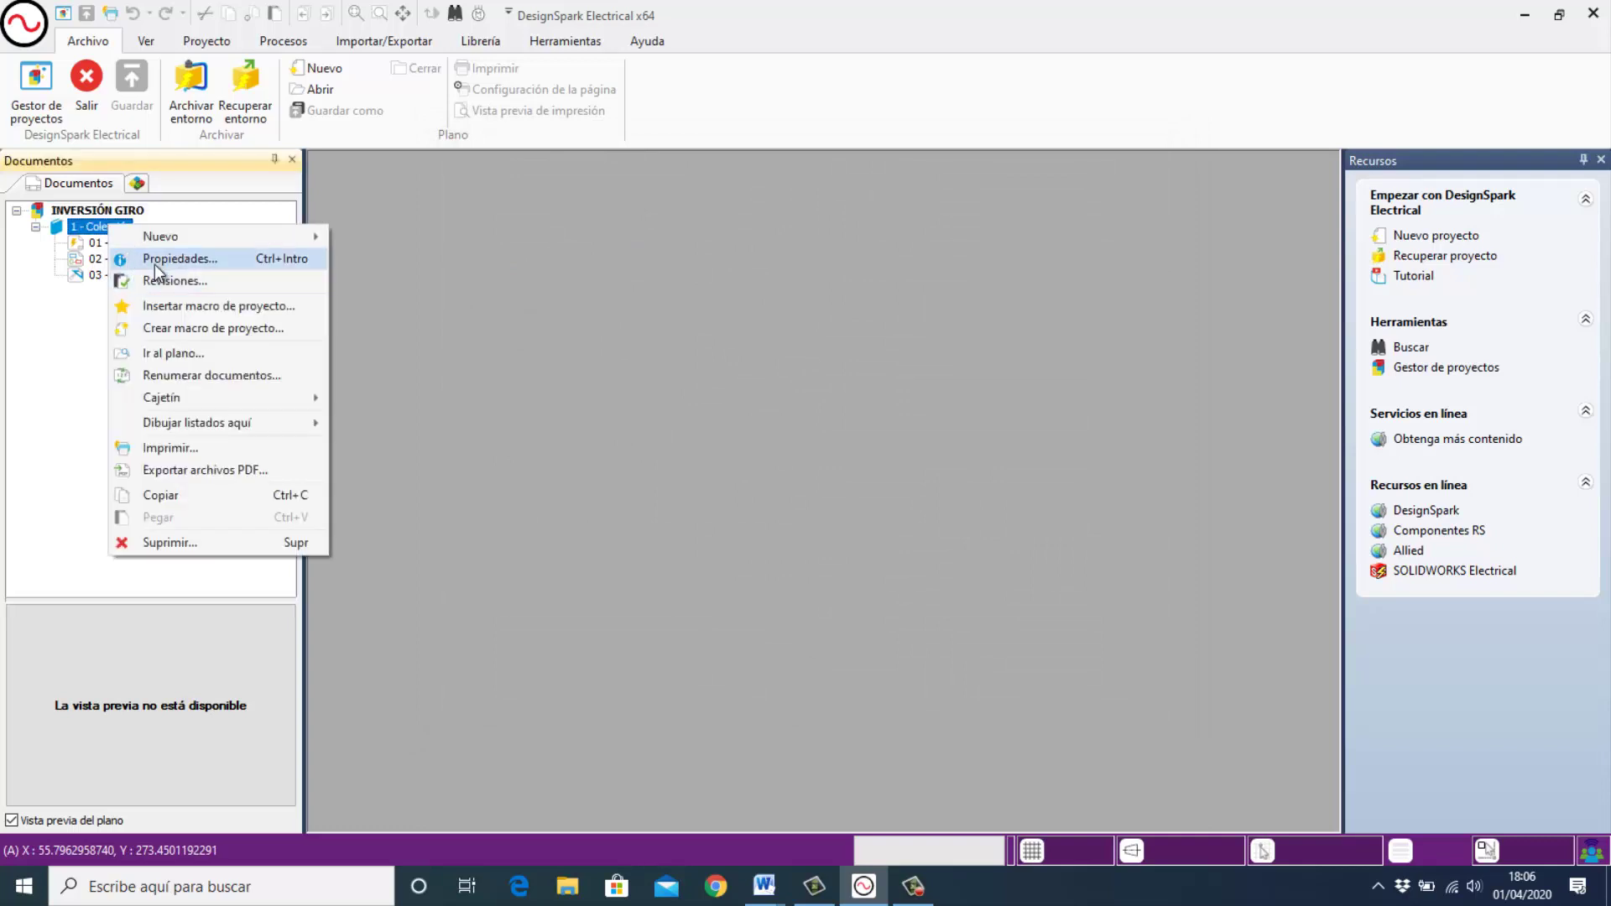
left_click(160, 259)
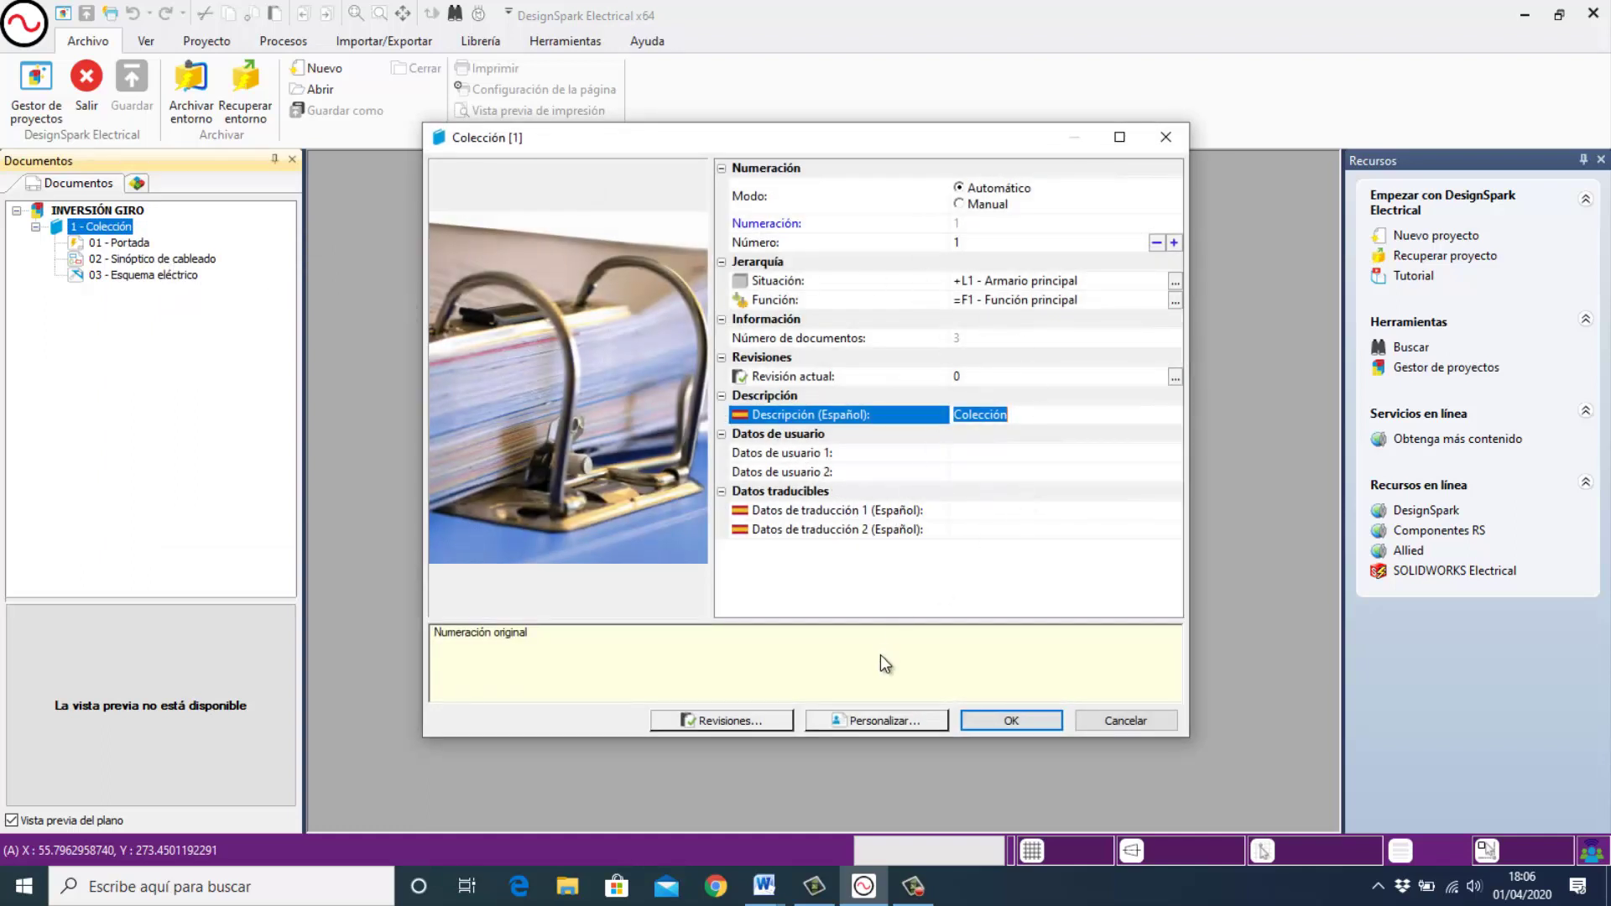
left_click(875, 722)
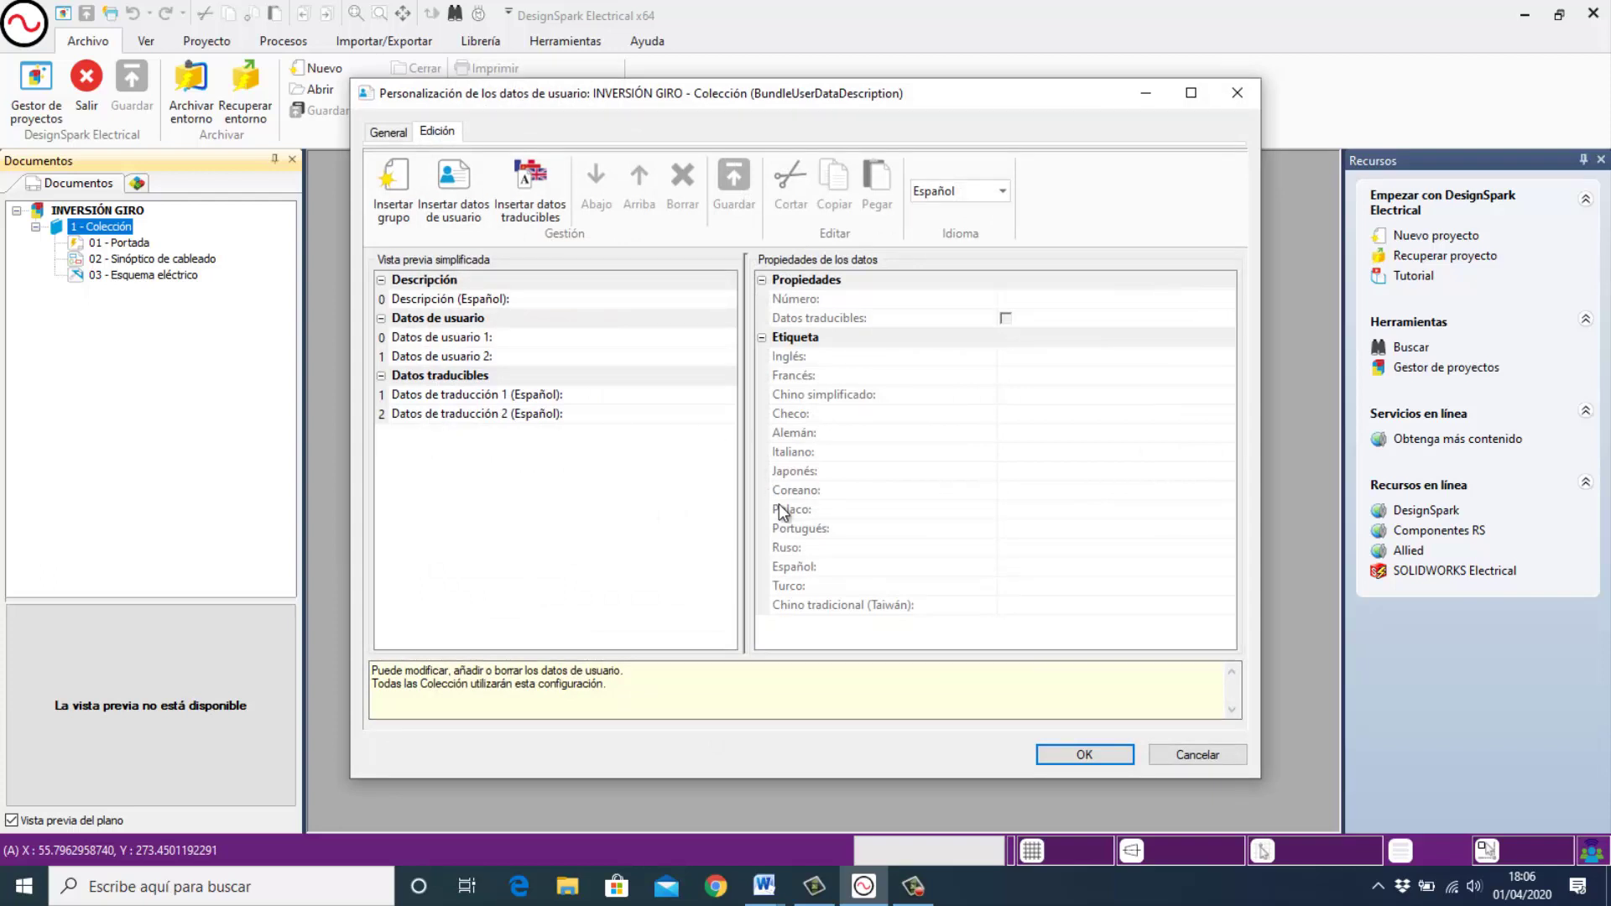
Rename the Spanish label of Datos de usuario 1 as "Comprobado por:" and accept the customization.
left_click(463, 337)
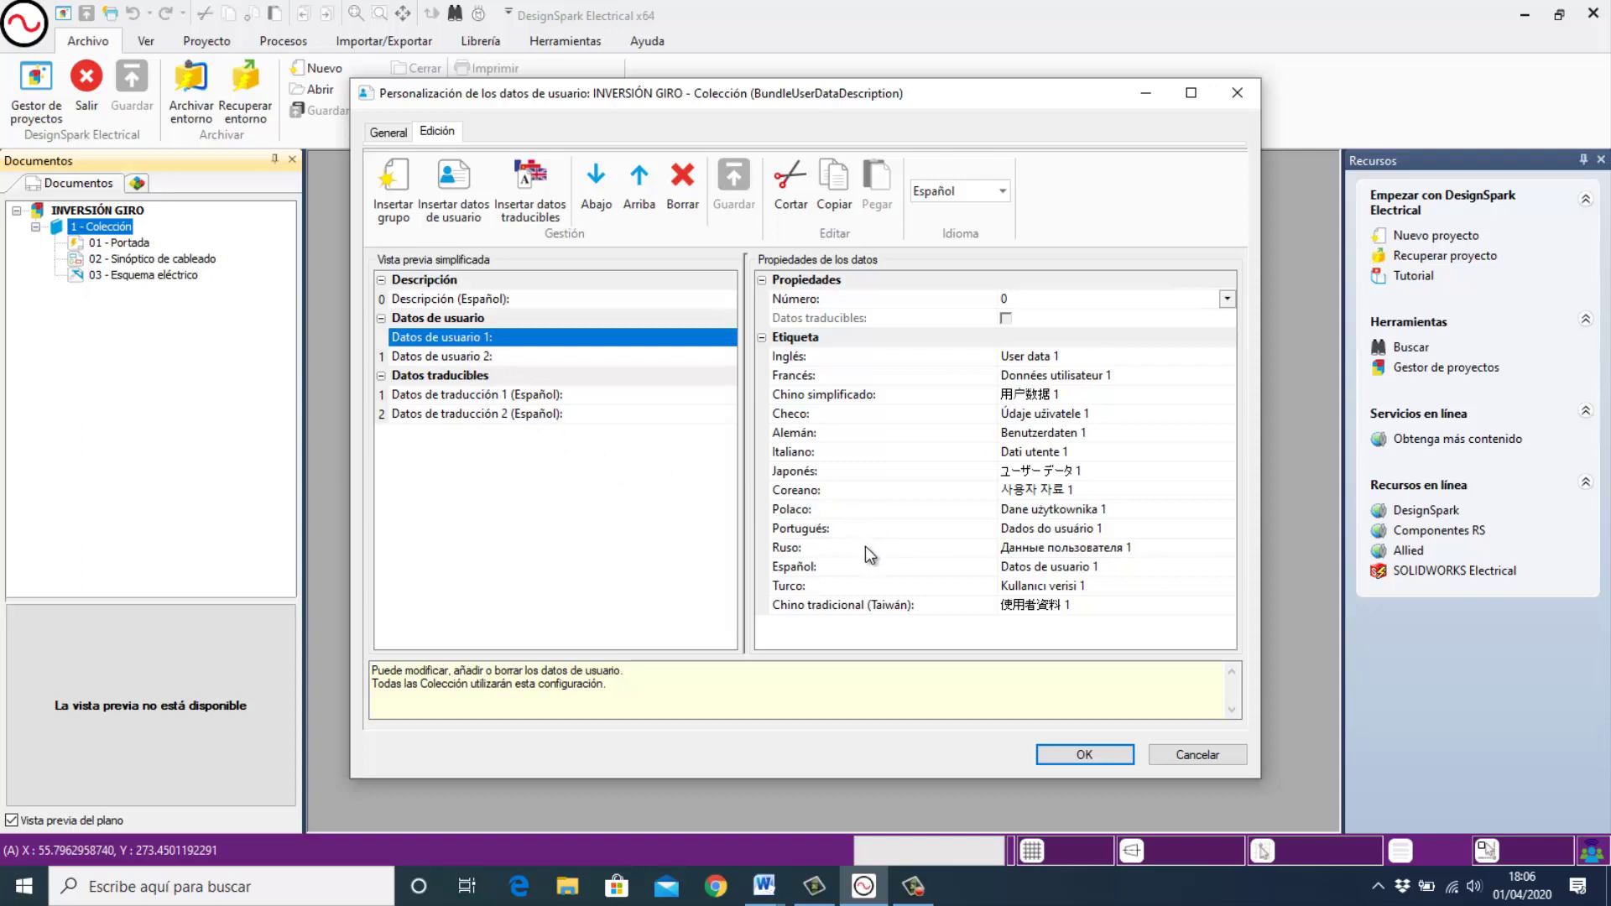
left_click(1019, 571)
left_click_drag(1107, 568, 995, 571)
type("c")
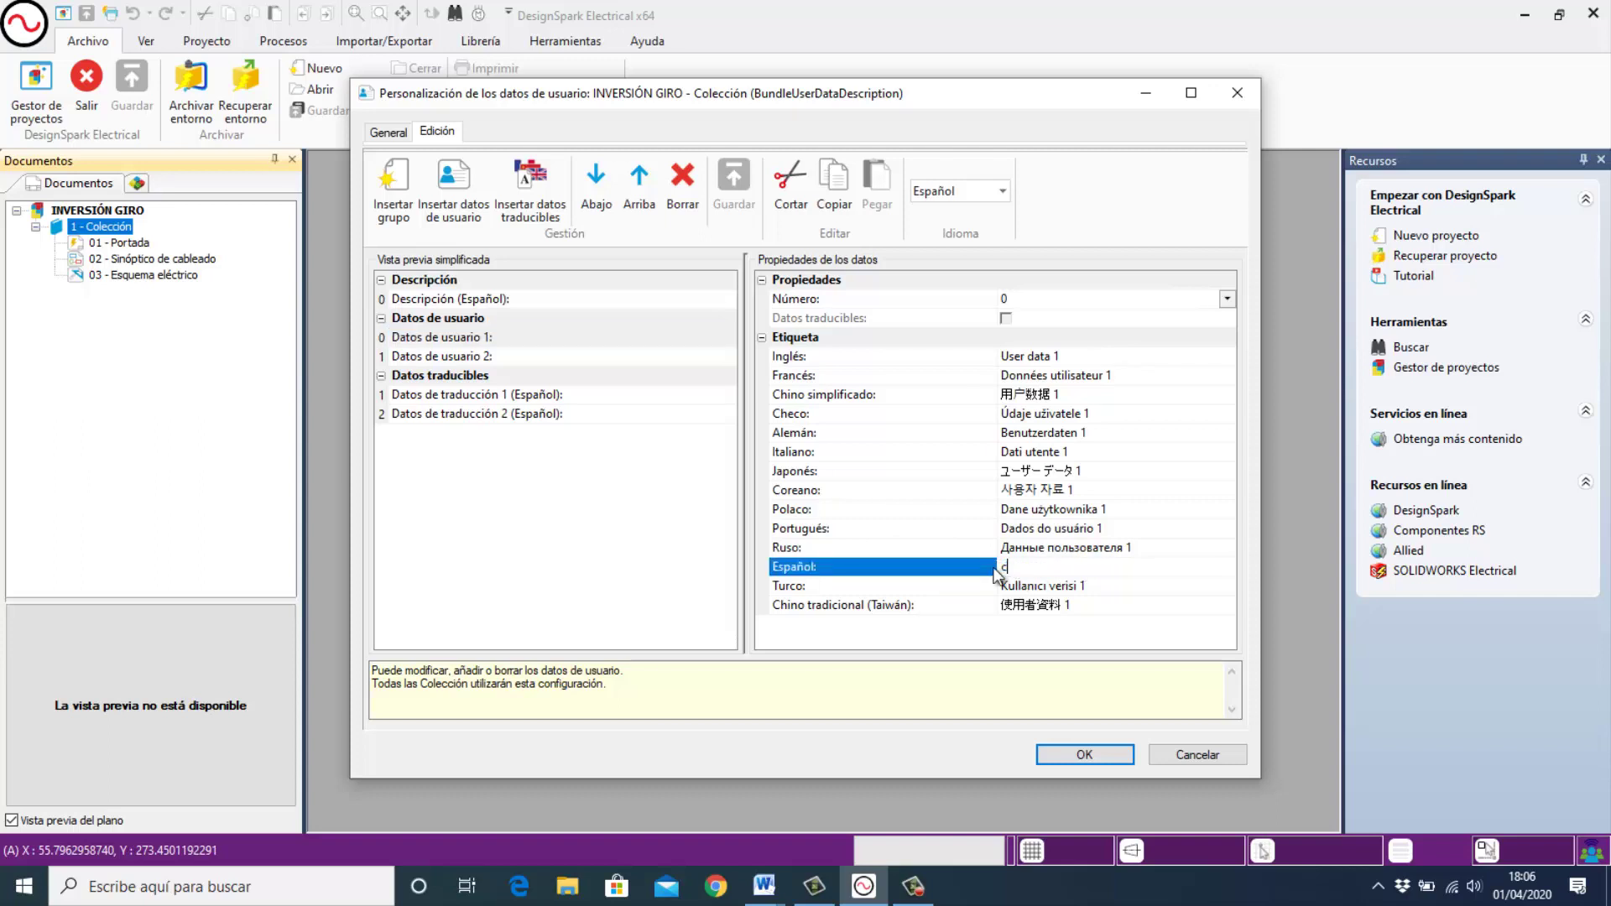
key("BackSpace")
type("Comprobado por:")
left_click(1083, 754)
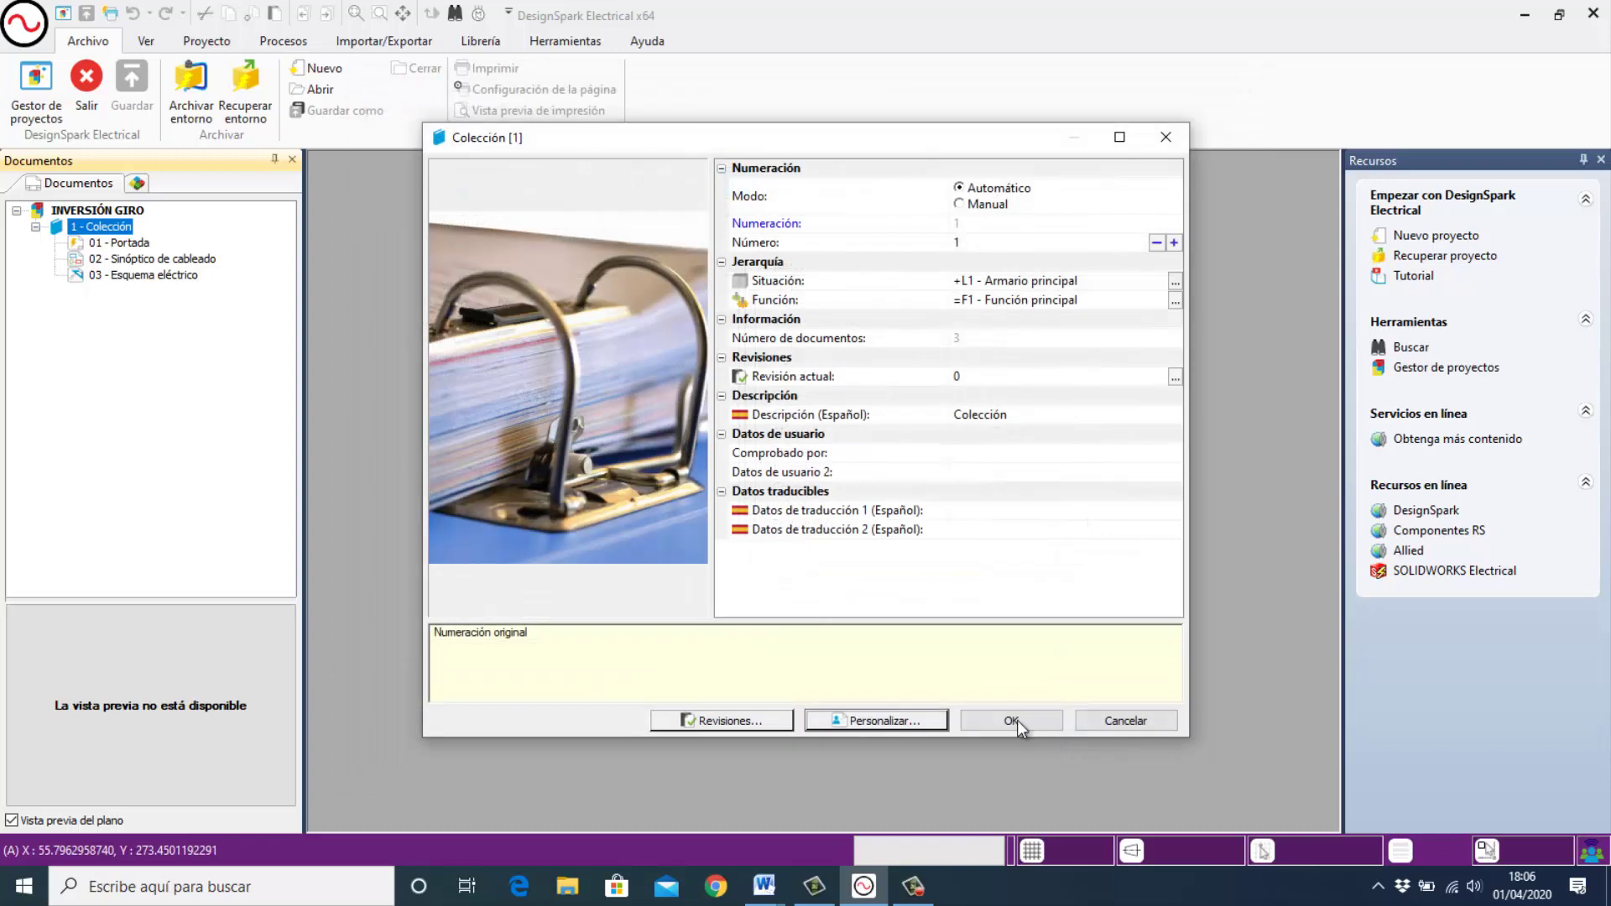
Rename the Spanish label of Datos de usuario 2 as "Fecha:" and accept the customization and collection properties.
left_click(870, 722)
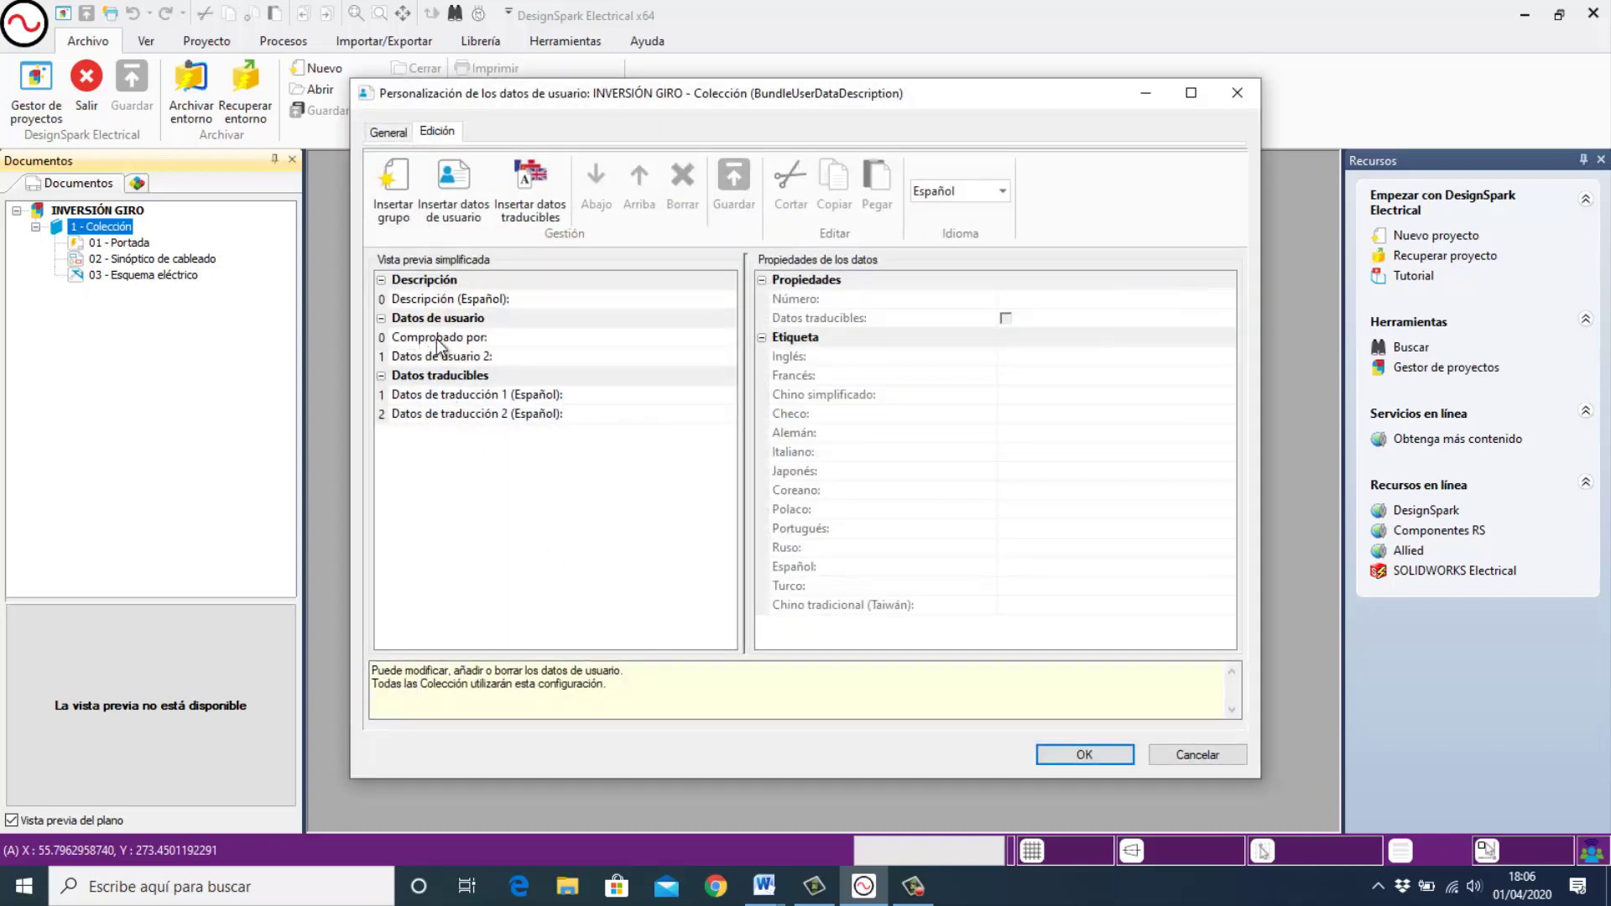
left_click(462, 357)
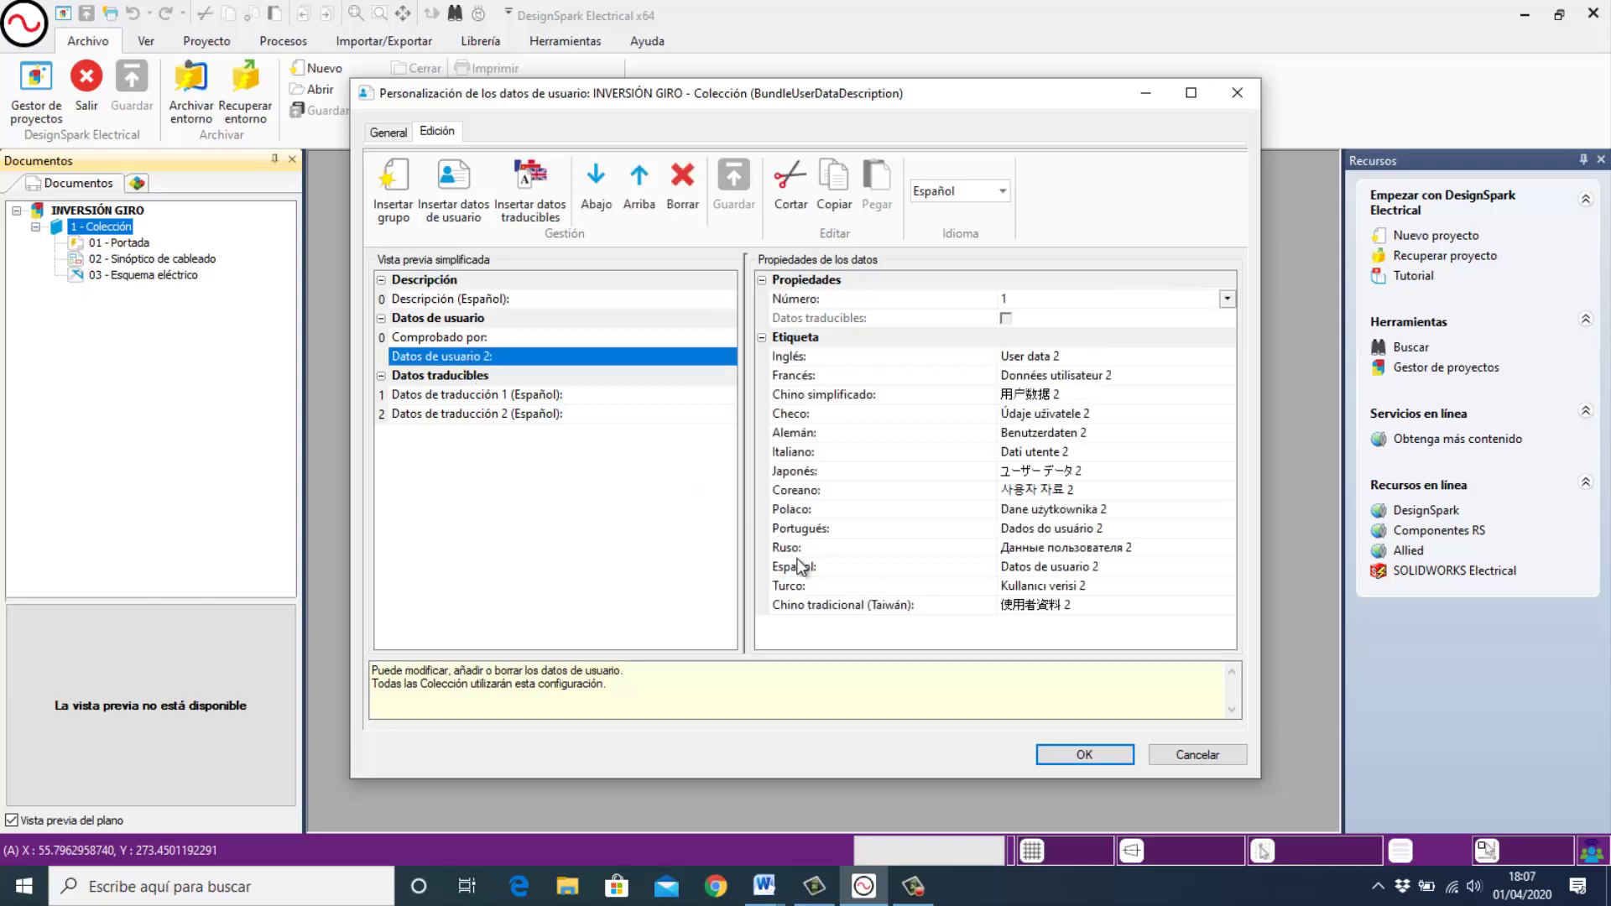
left_click(1057, 565)
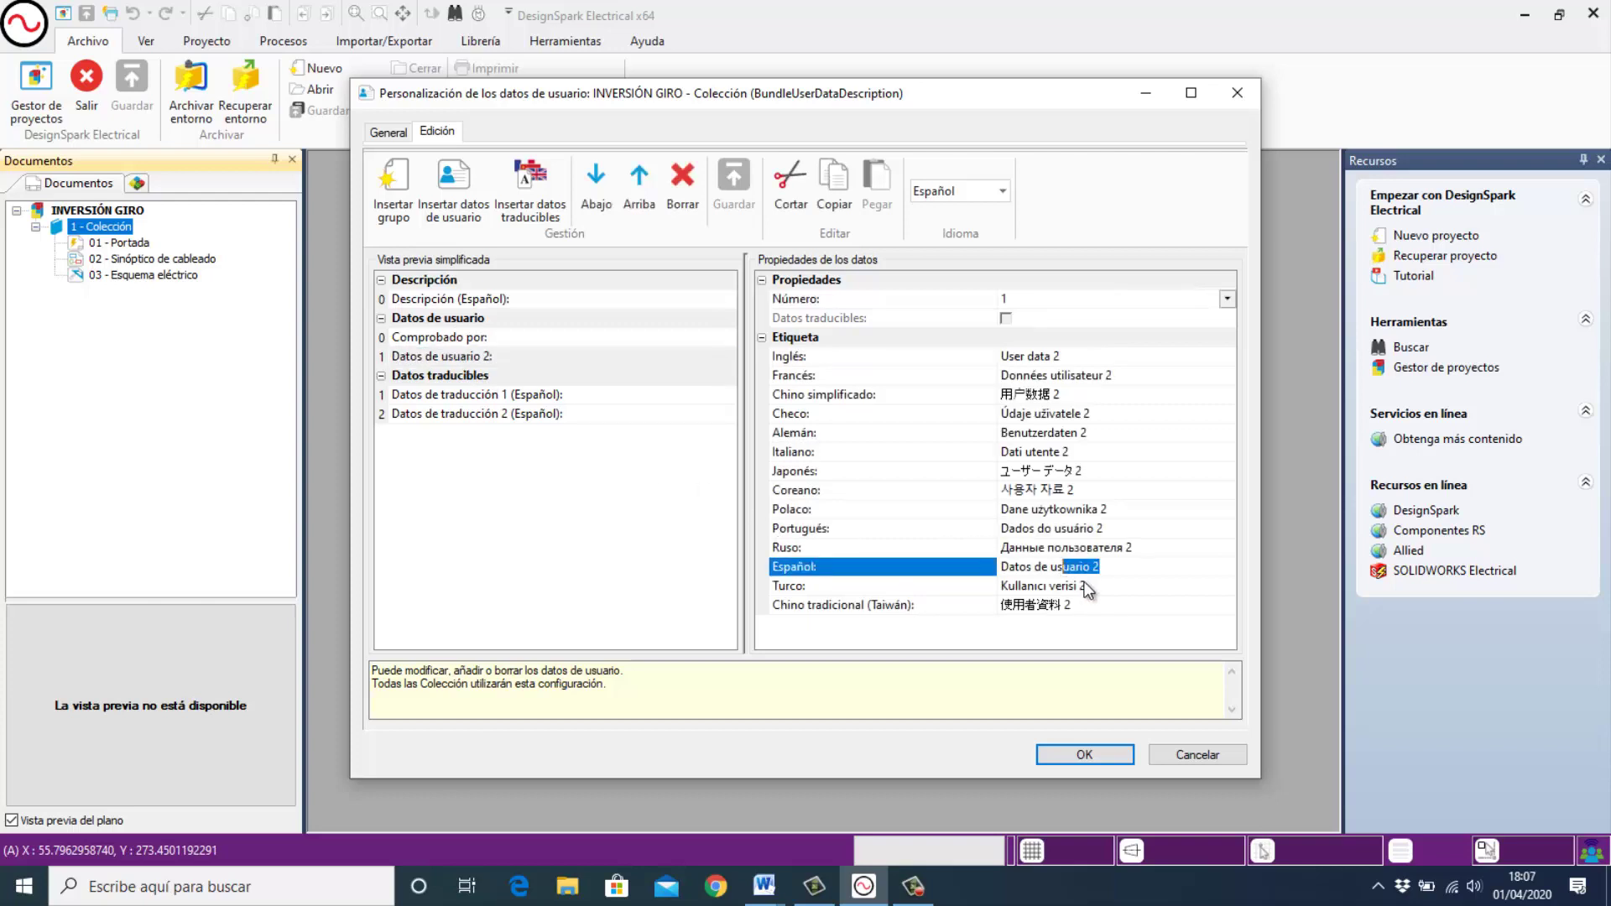
left_click_drag(1108, 568, 1004, 570)
type("Fec")
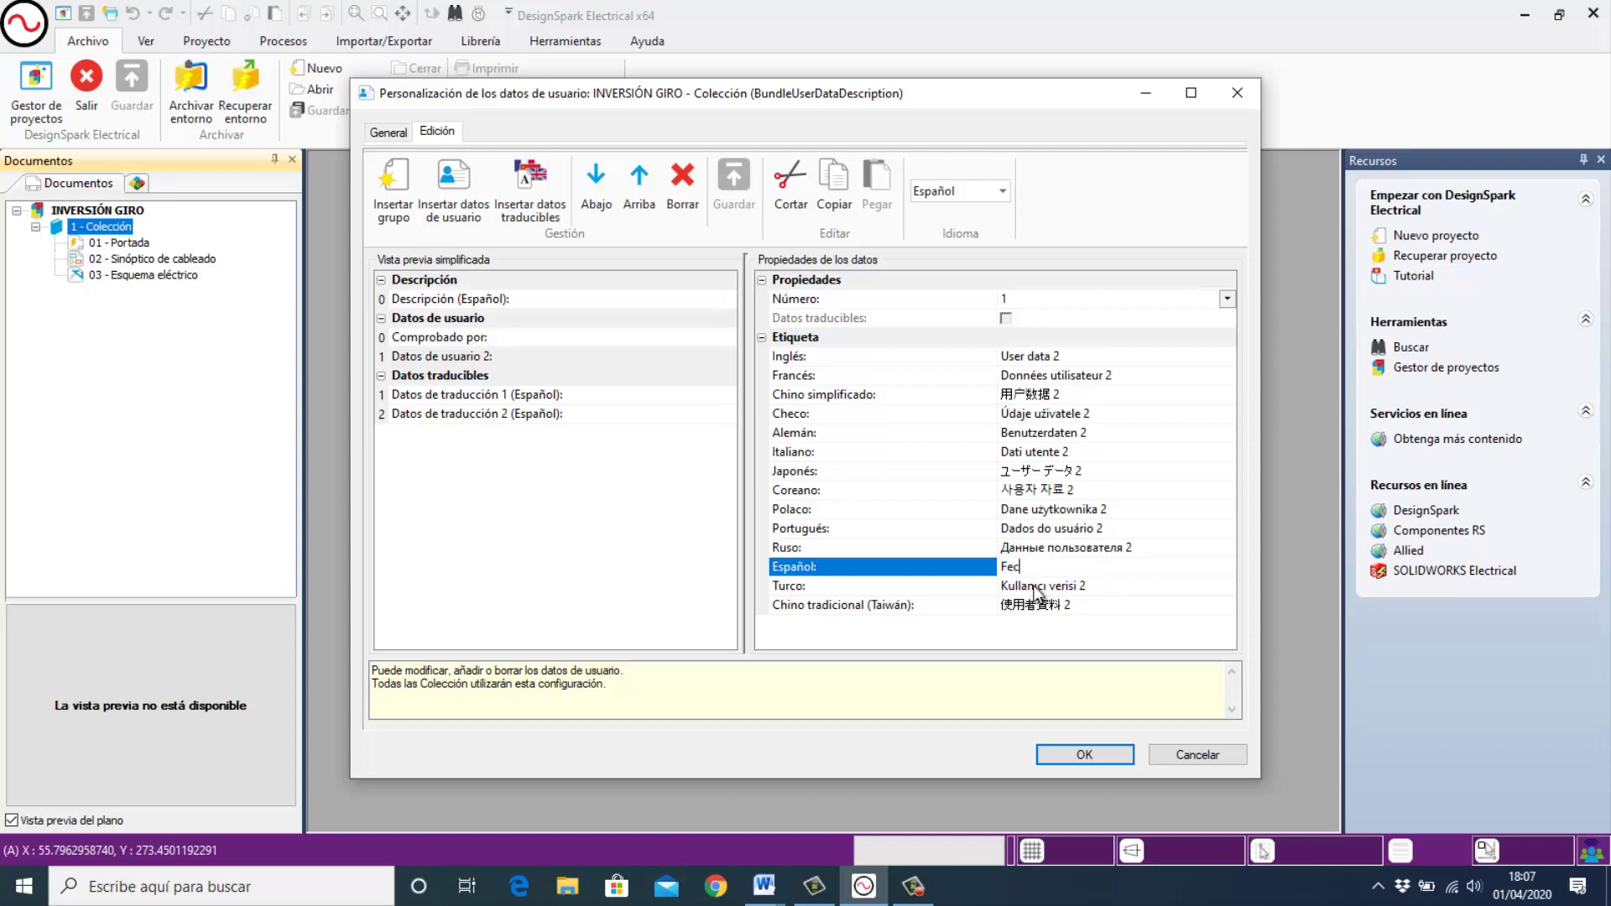
type("ha")
key("BackSpace")
type(":")
left_click(1084, 754)
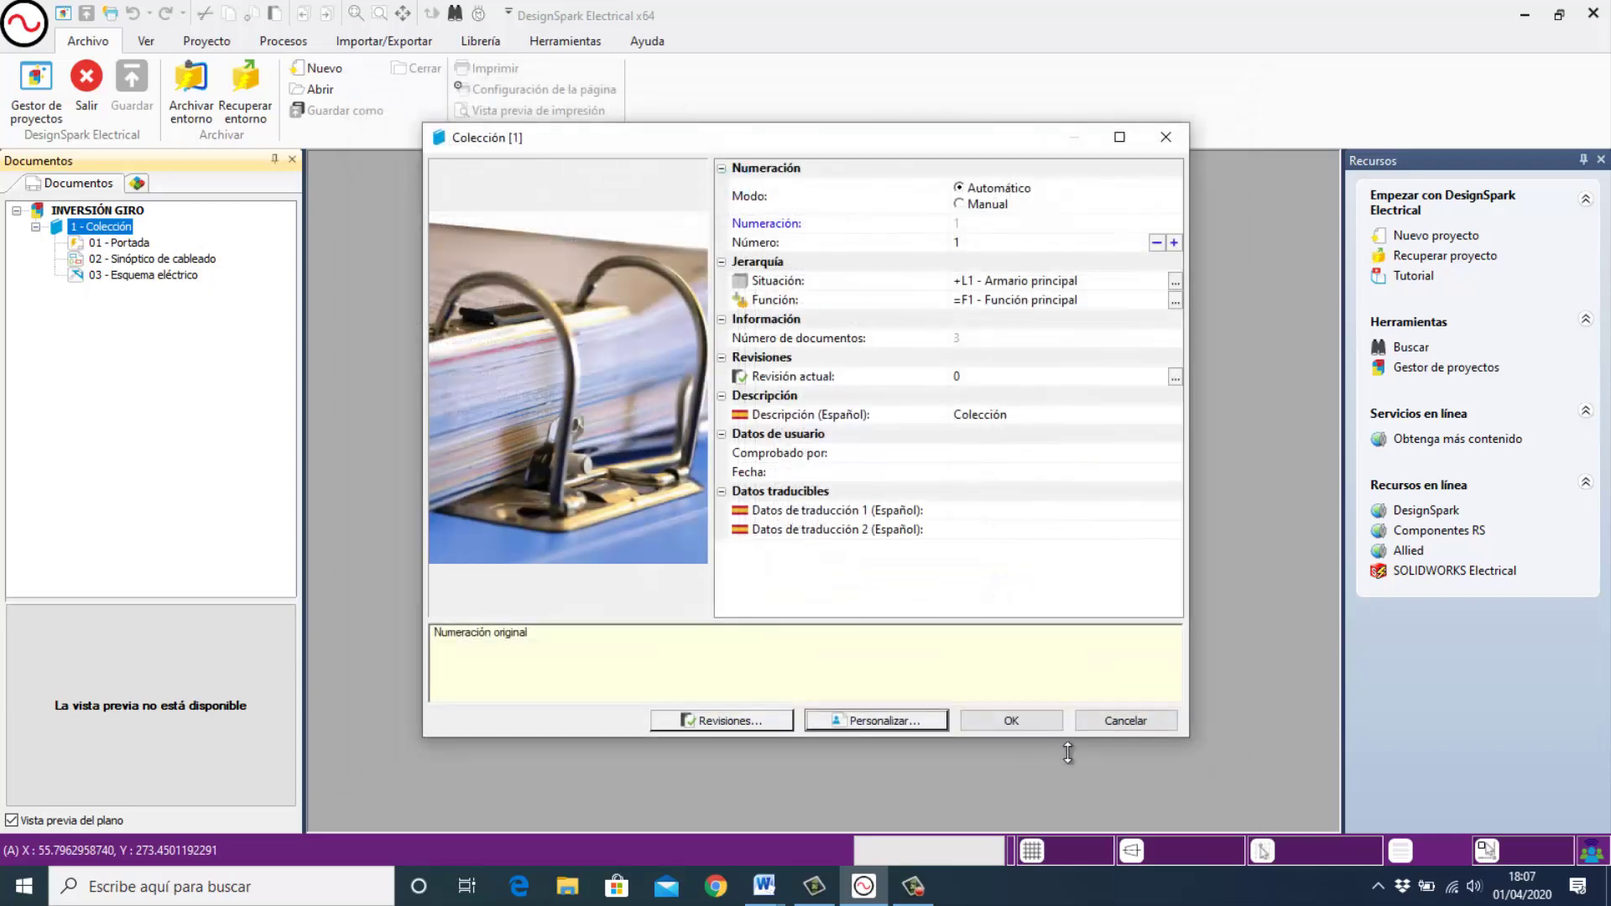
left_click(1011, 724)
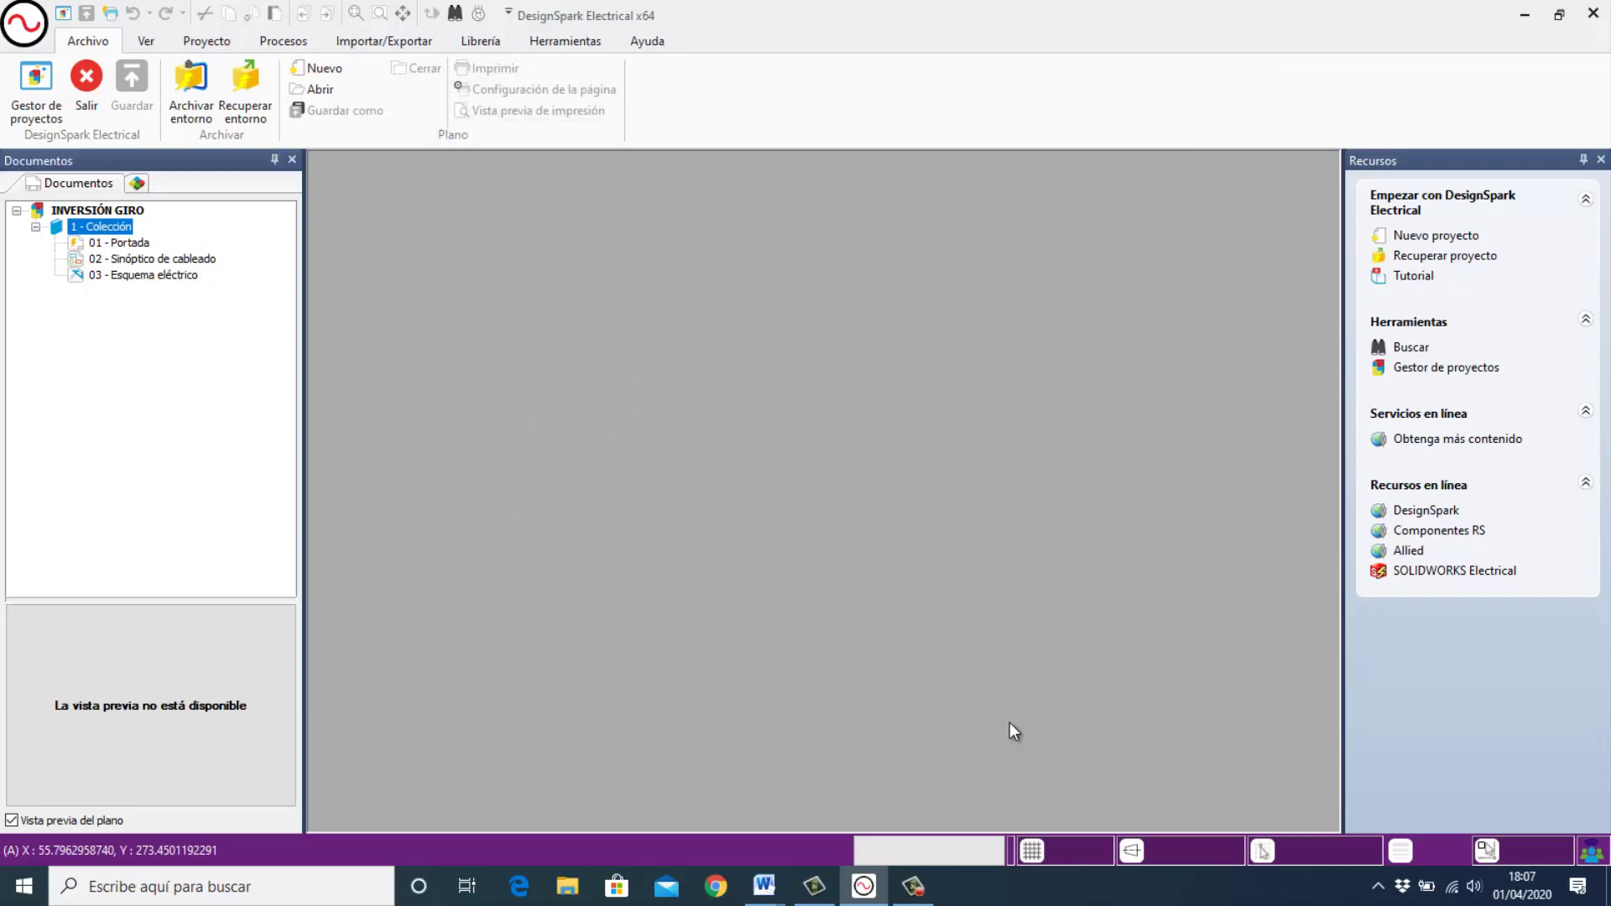
Open the 03 - Esquema eléctrico drawing and bring up the symbol selector for inserting a different symbol.
double_click(132, 275)
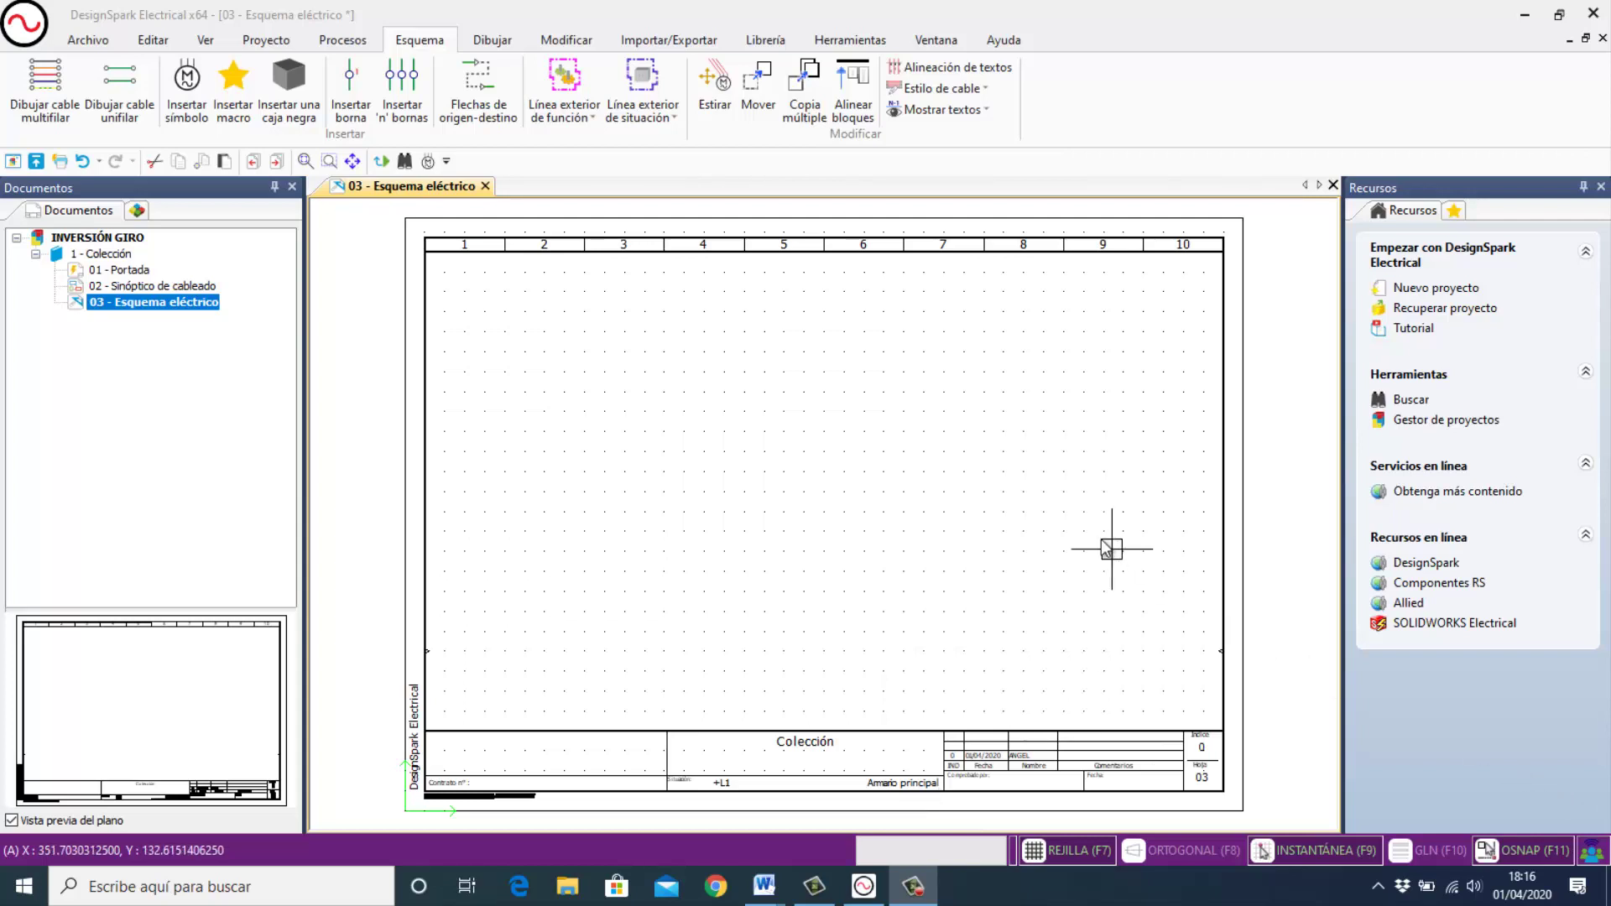
left_click(188, 80)
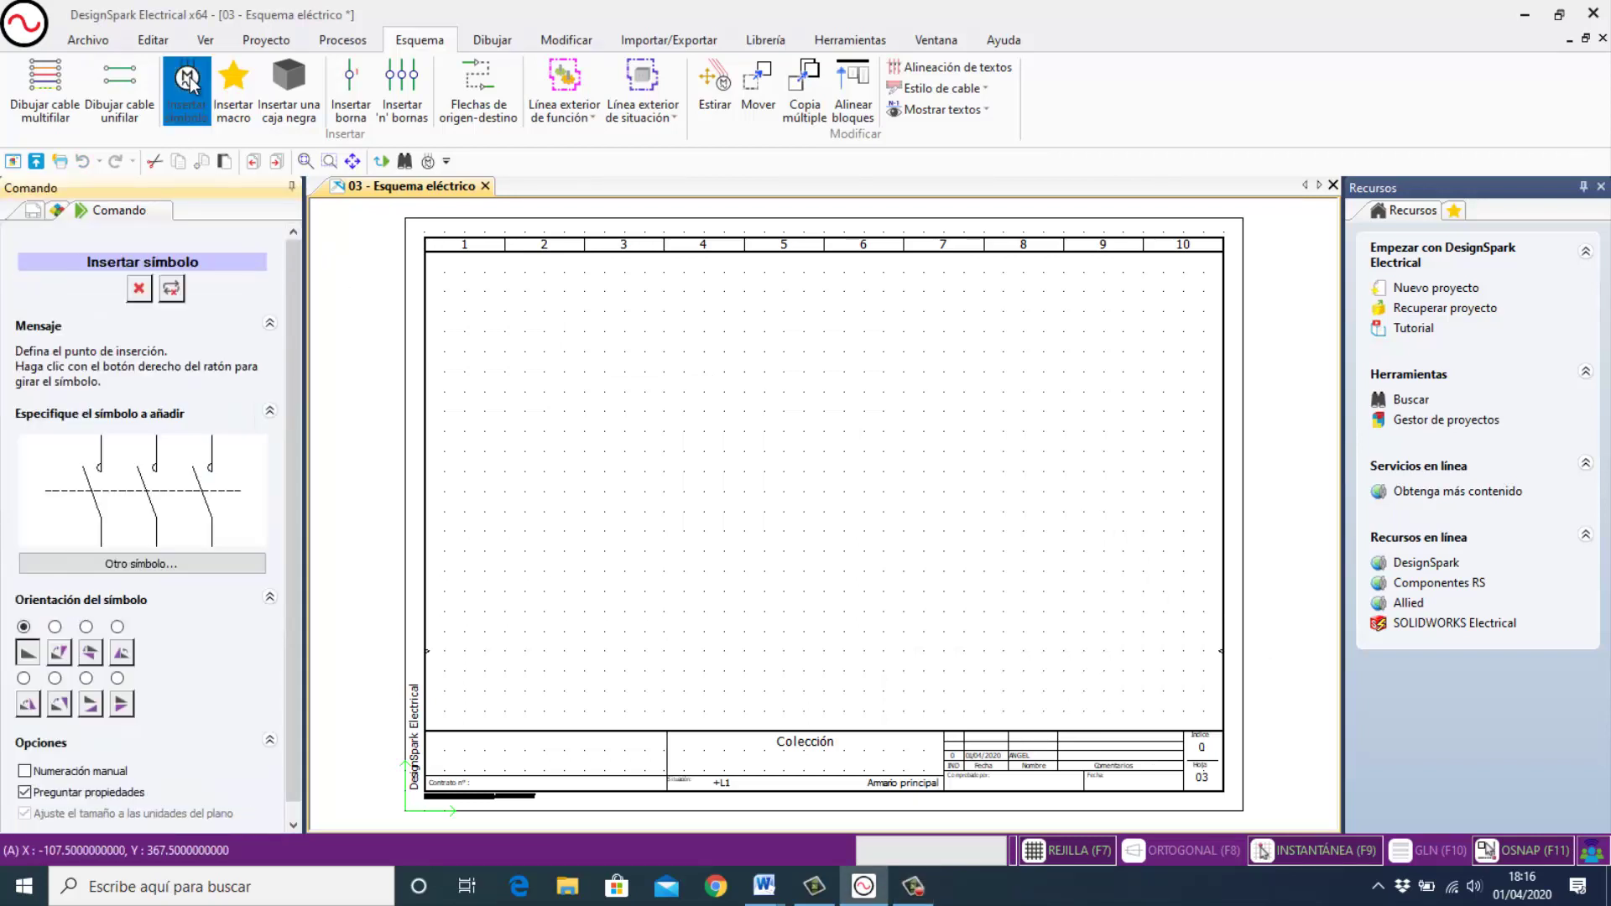
left_click(176, 564)
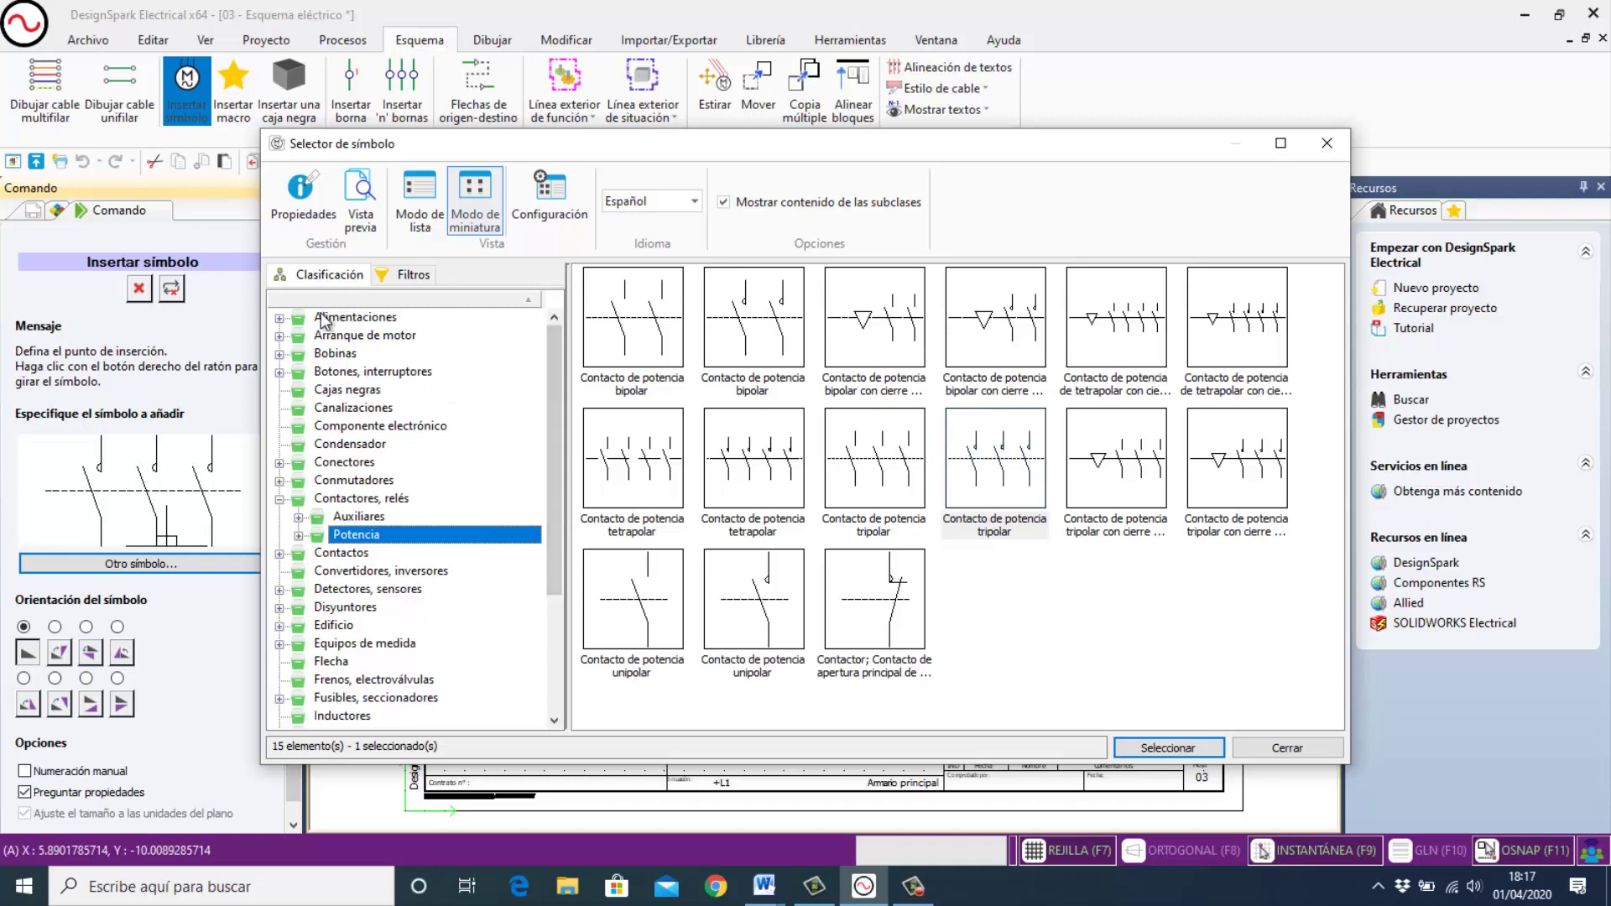
Insert the Motores symbol "Motor de corriente alterna trifásico, 3 bornas" in the lower part of column 3, at X 110, Y 100.
left_click(319, 554)
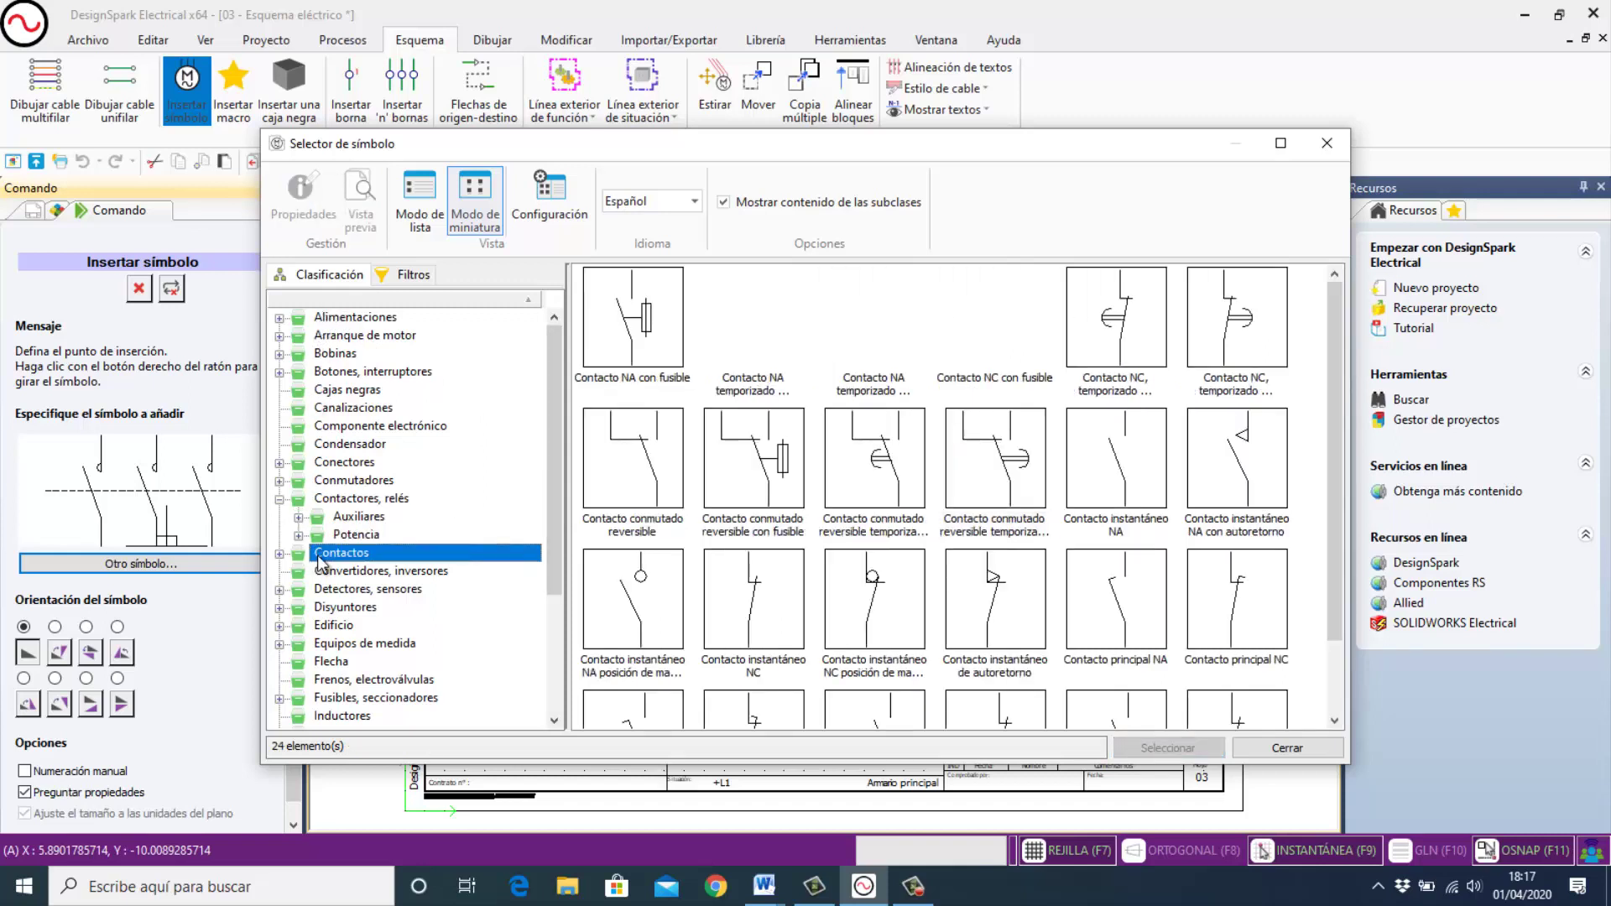
left_click(351, 574)
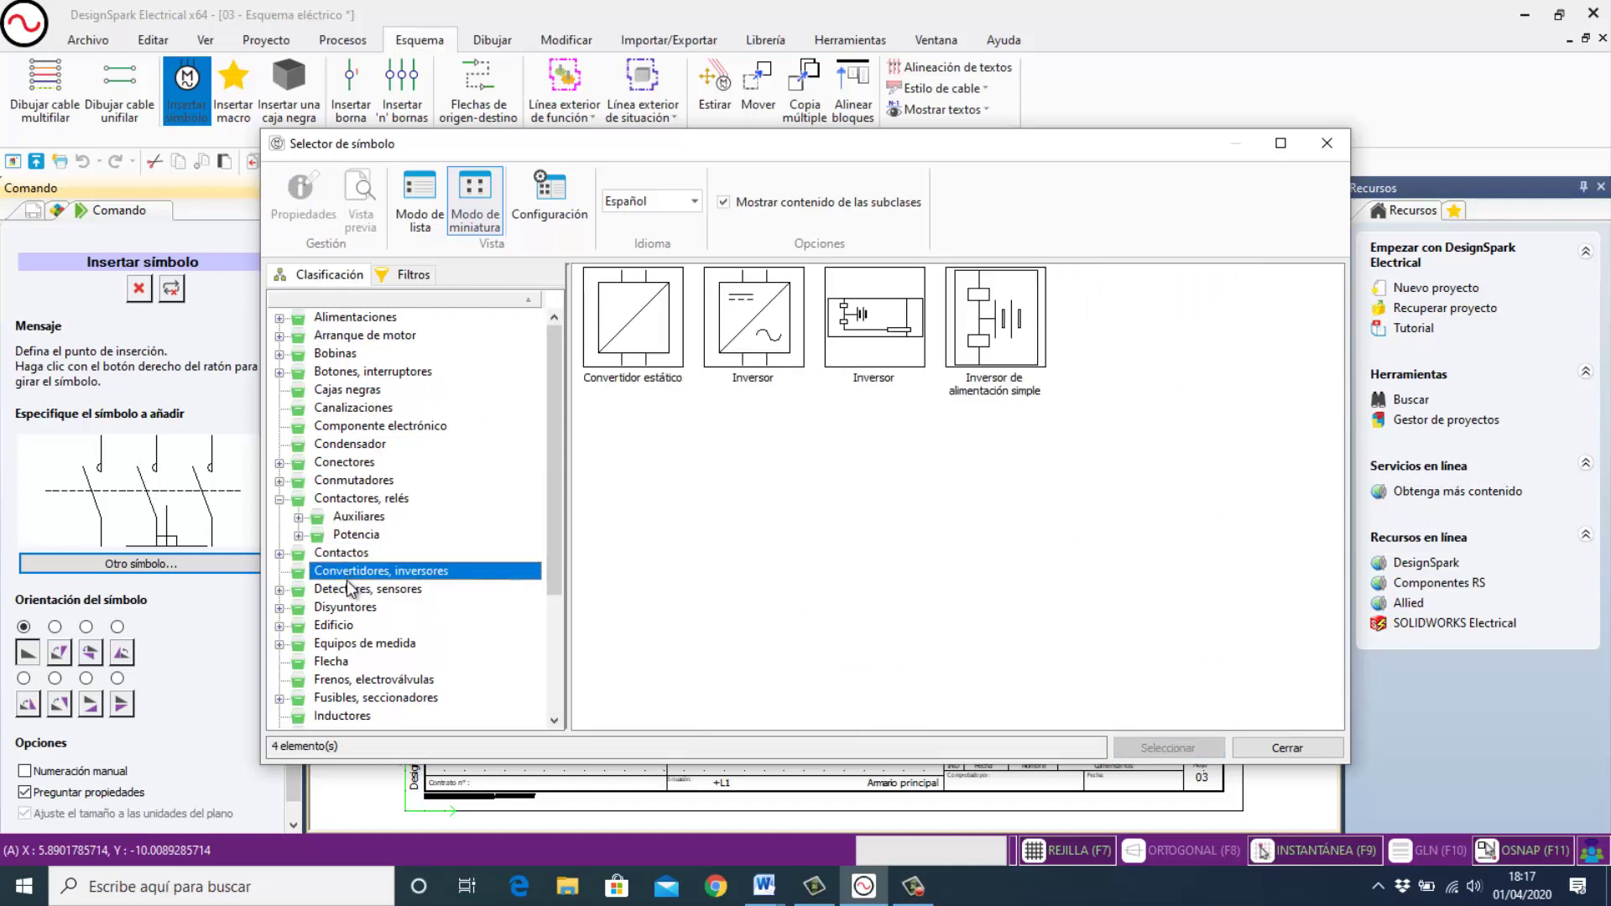
left_click(353, 591)
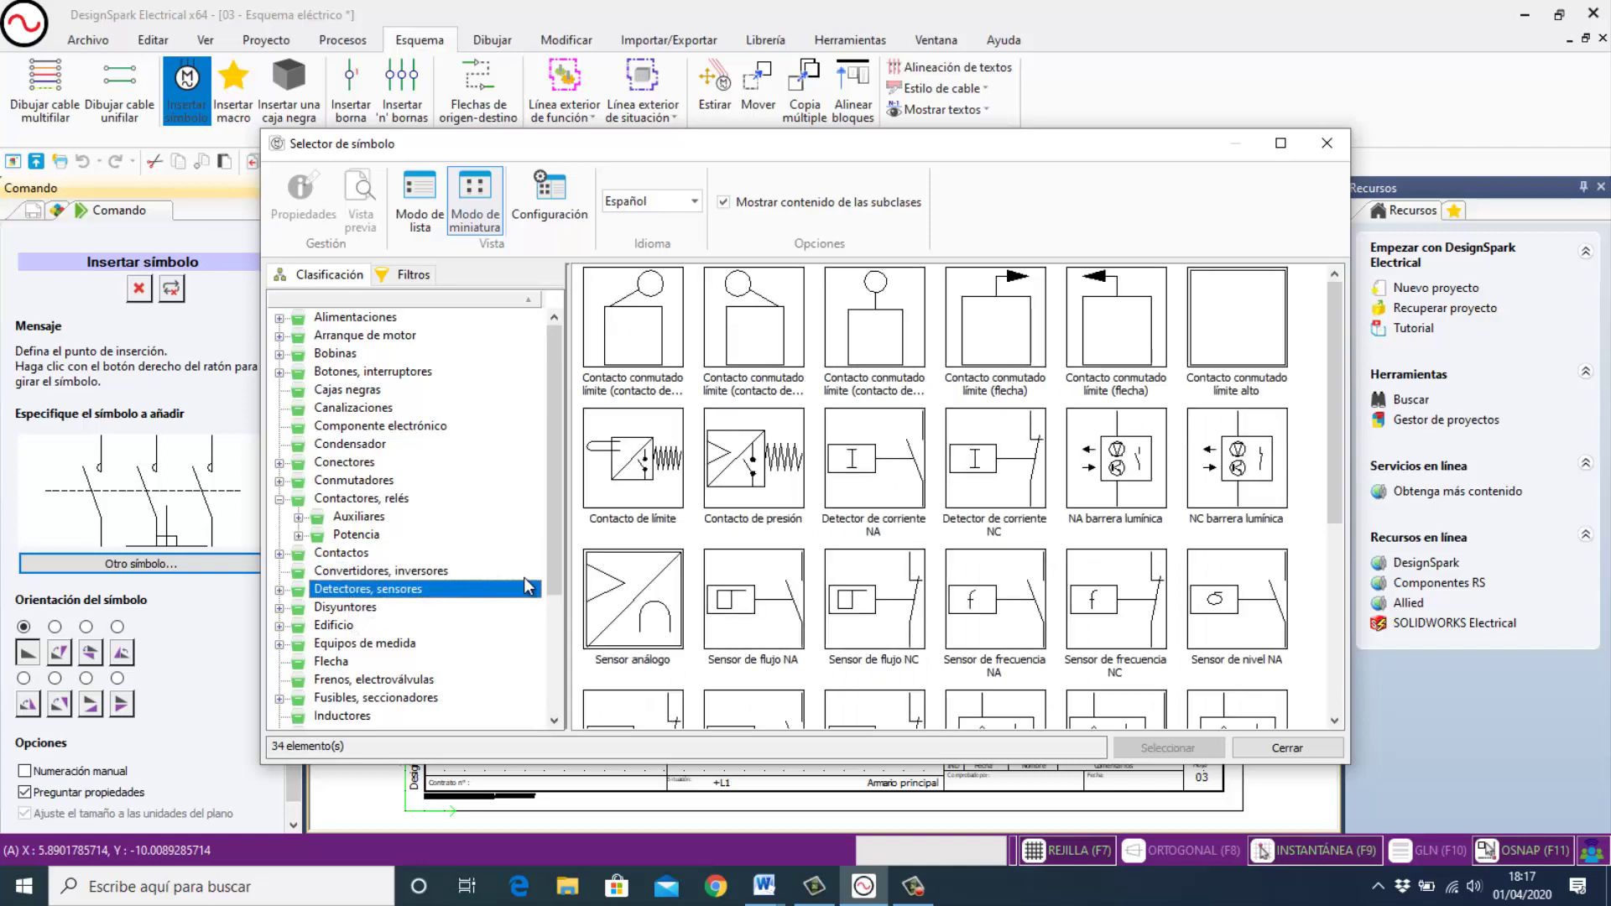
left_click_drag(553, 562, 542, 619)
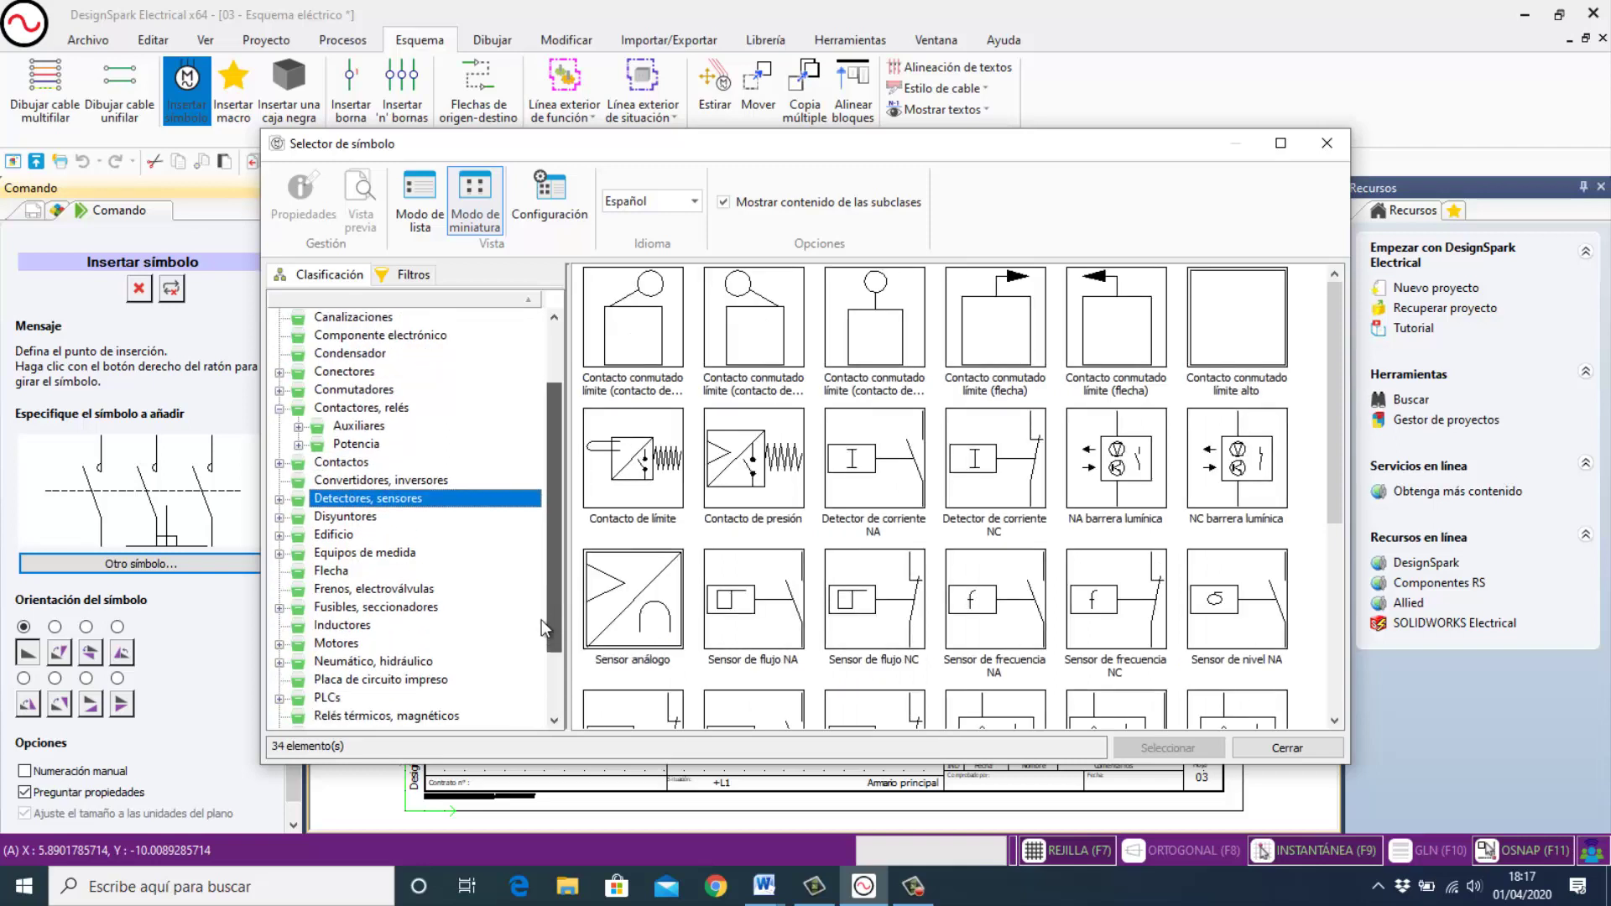
left_click(333, 645)
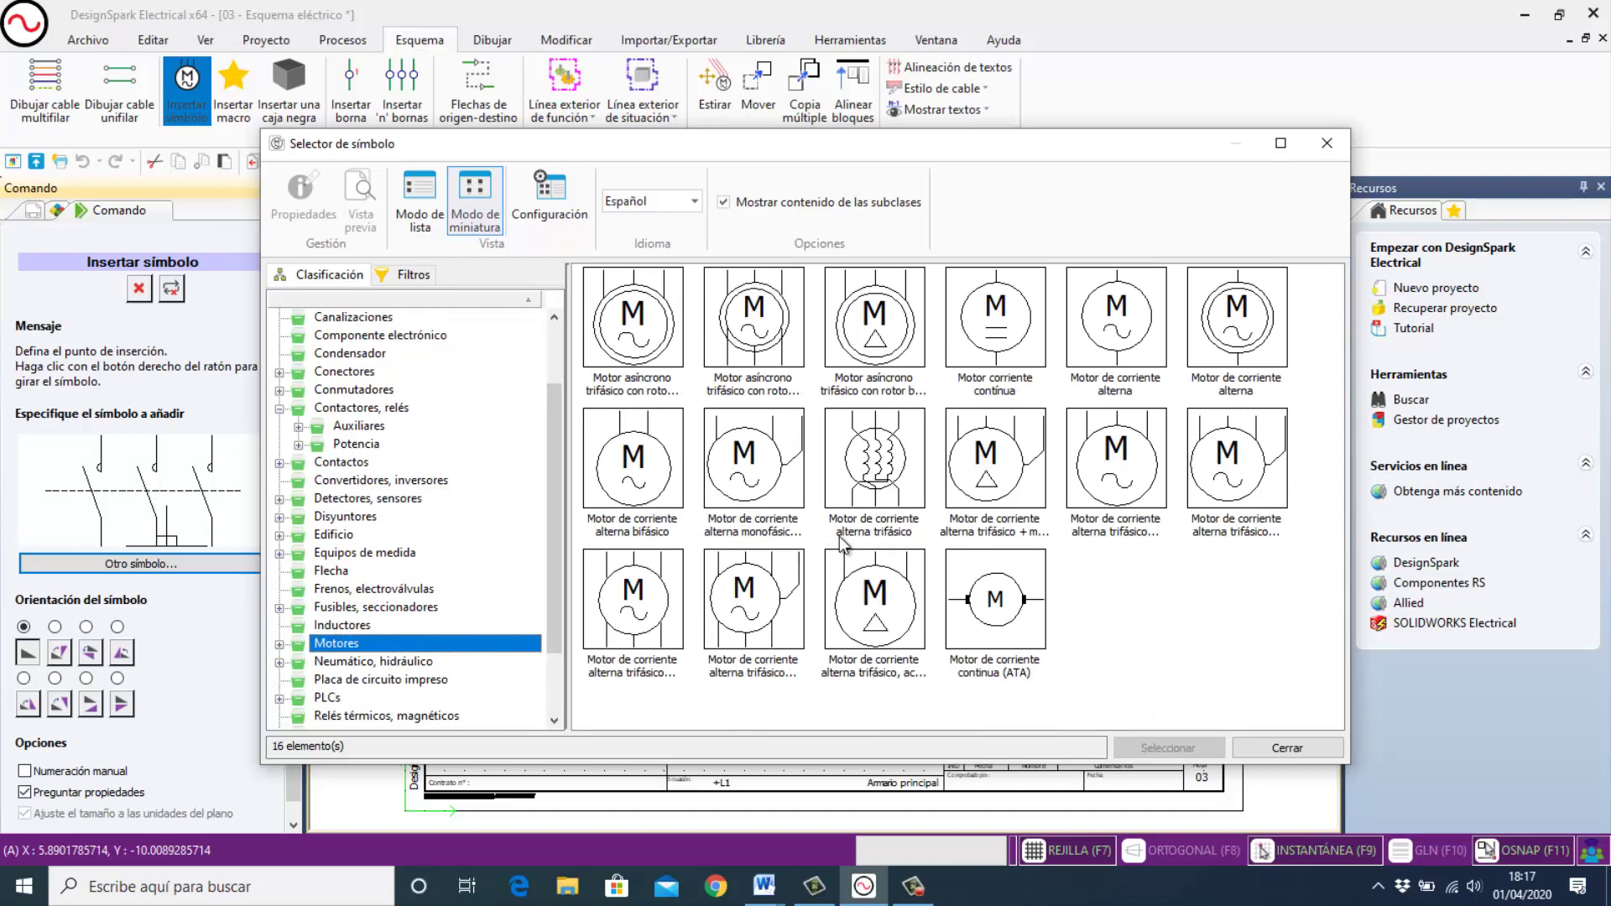
left_click(1119, 494)
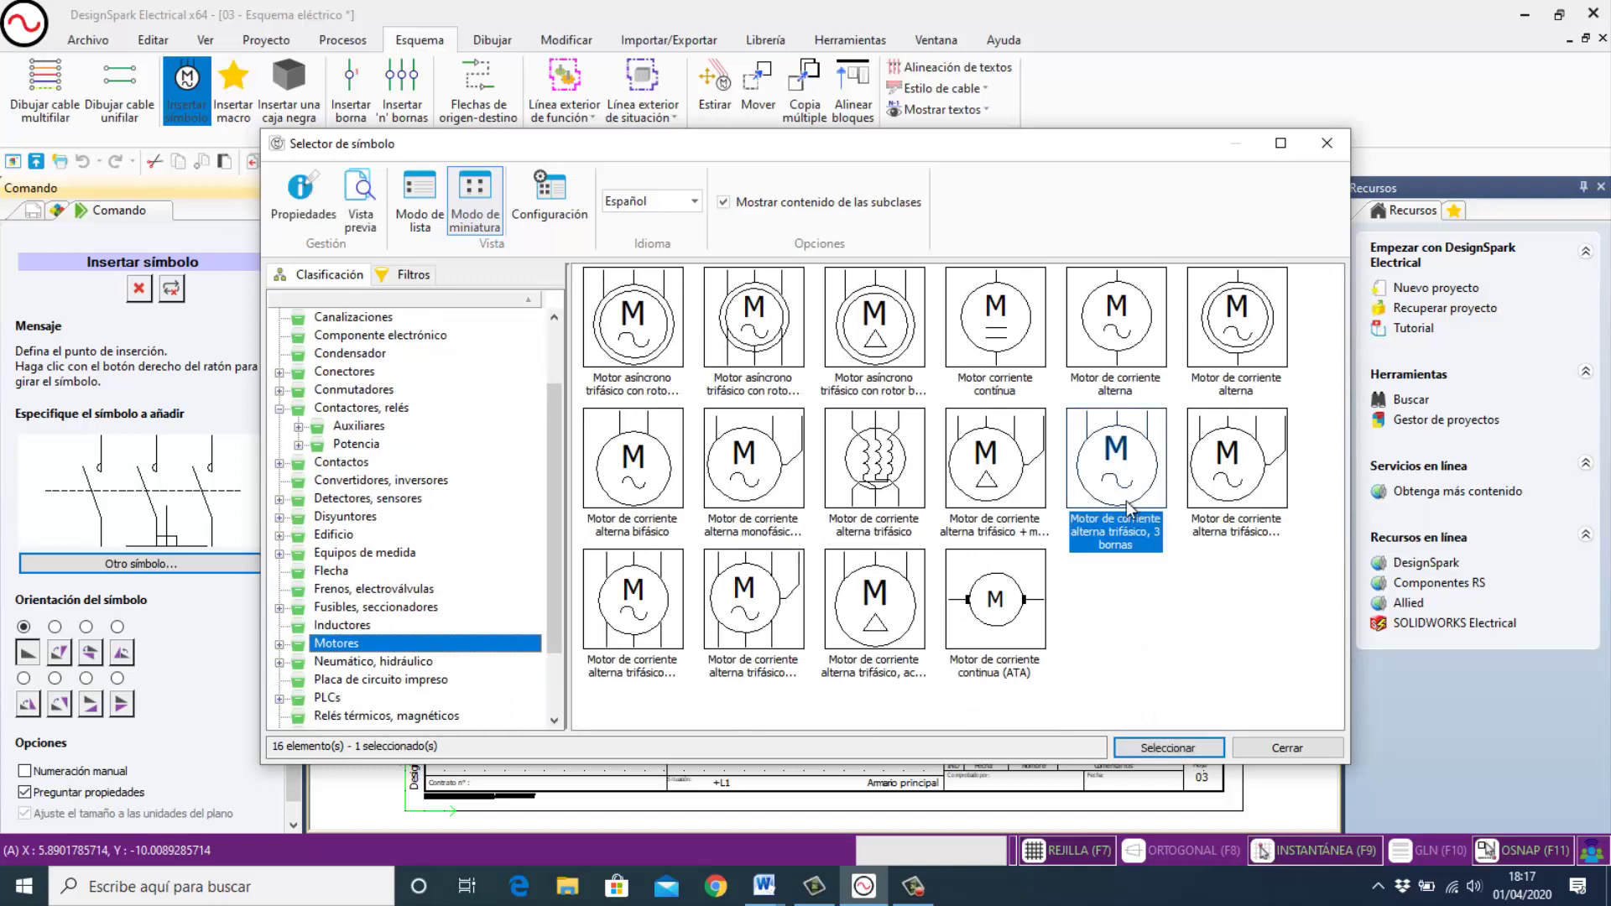
left_click(1168, 747)
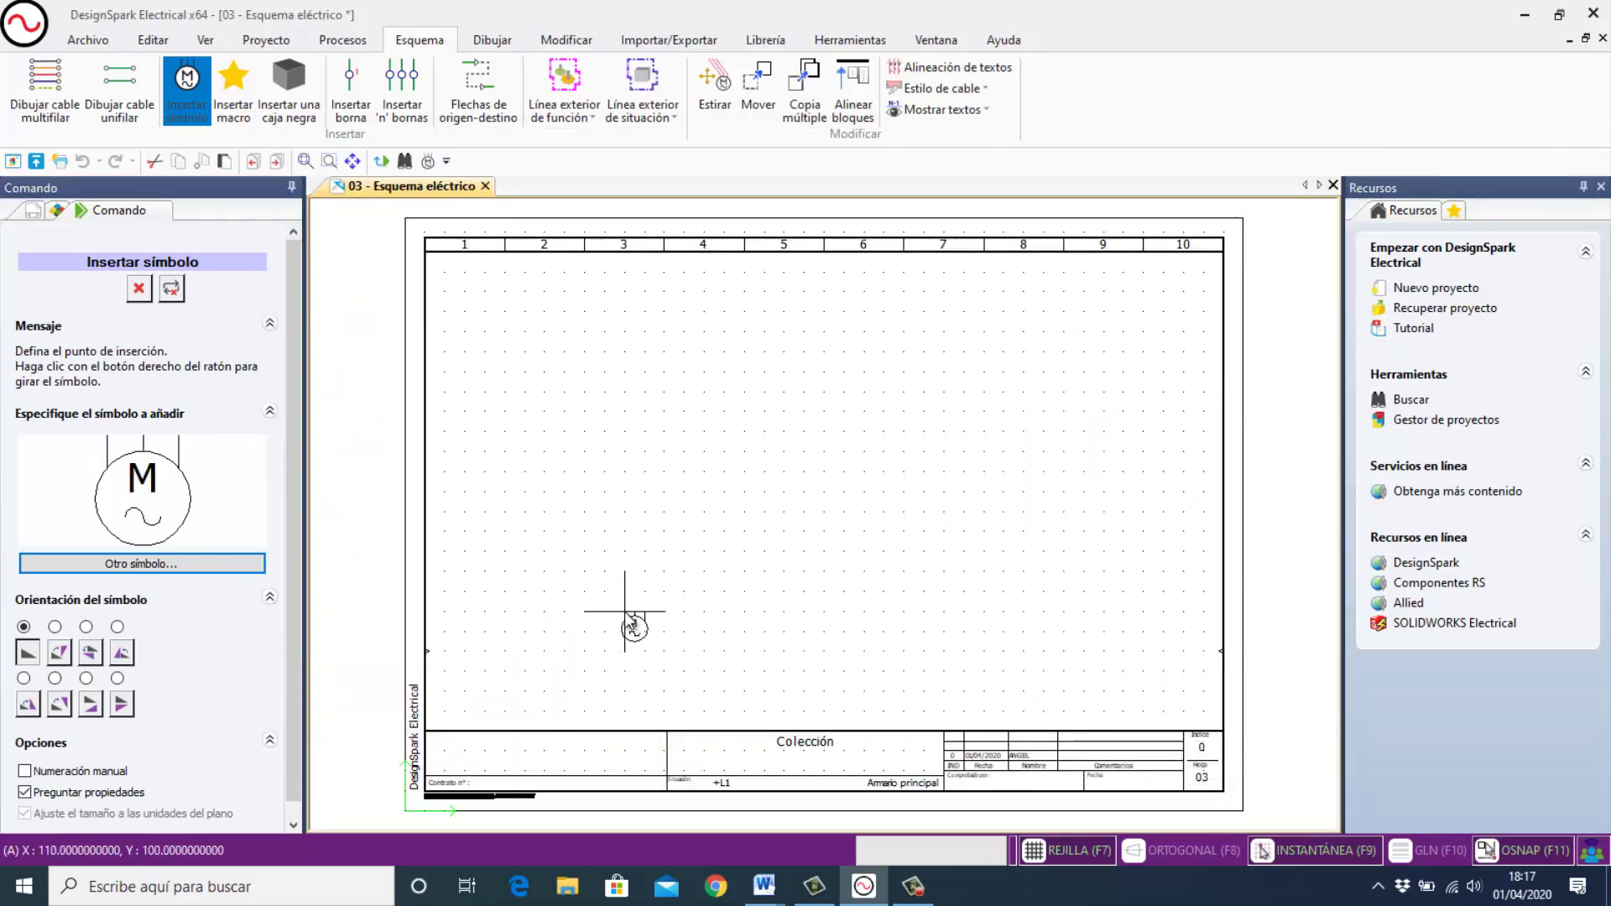
left_click(625, 612)
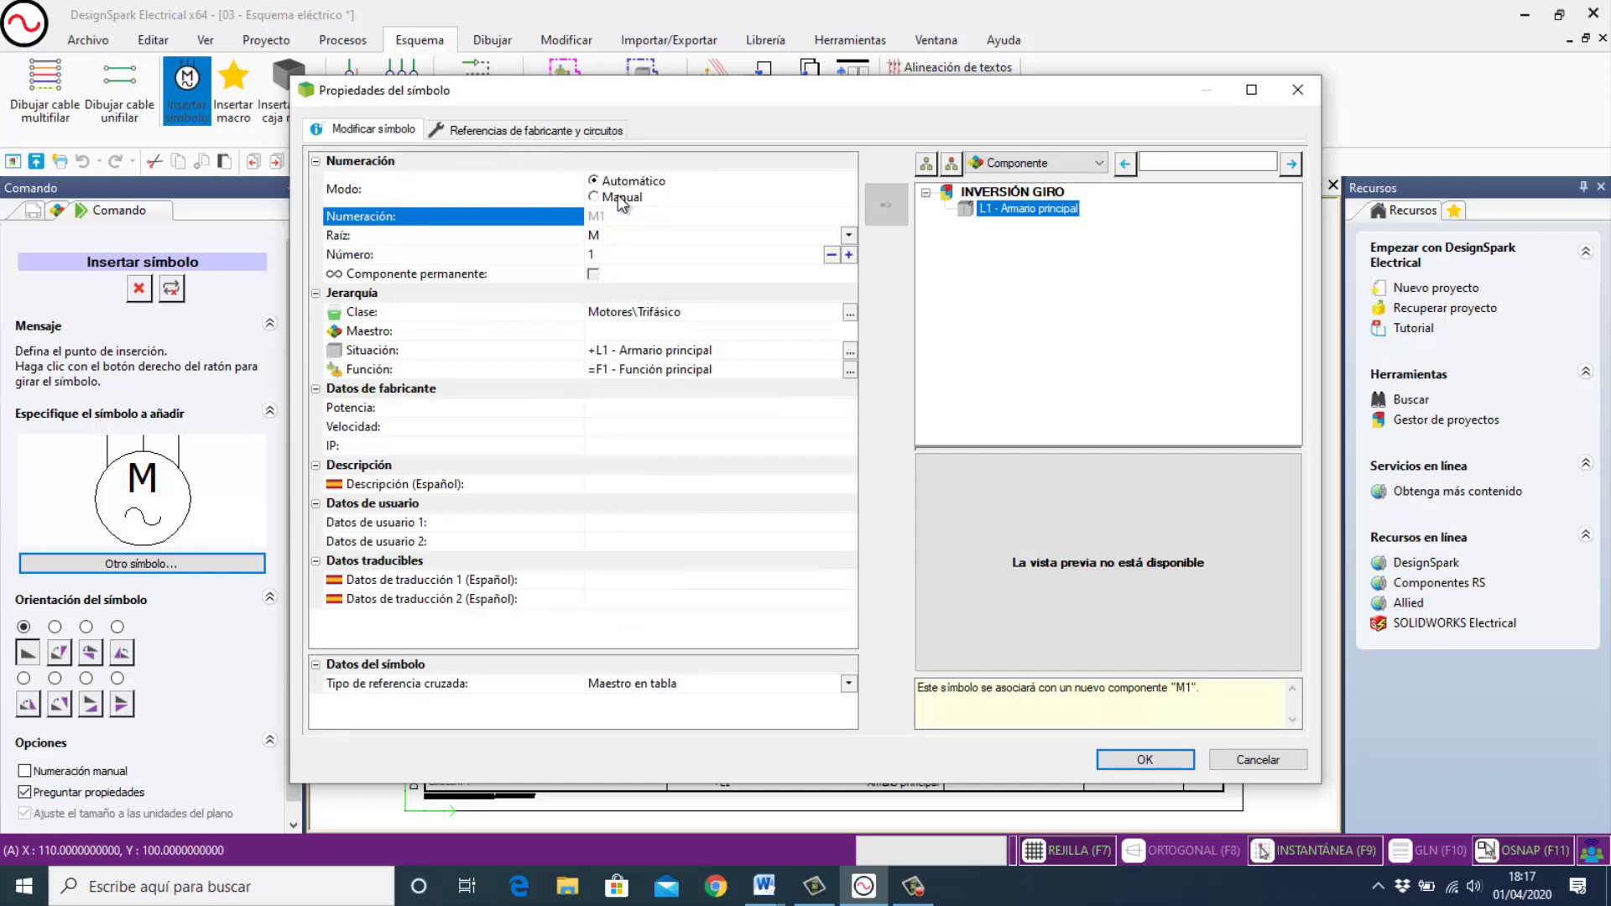
Search manufacturer references for the motor with the manufacturer filter set to <Todo> and automatic reload enabled.
left_click(517, 129)
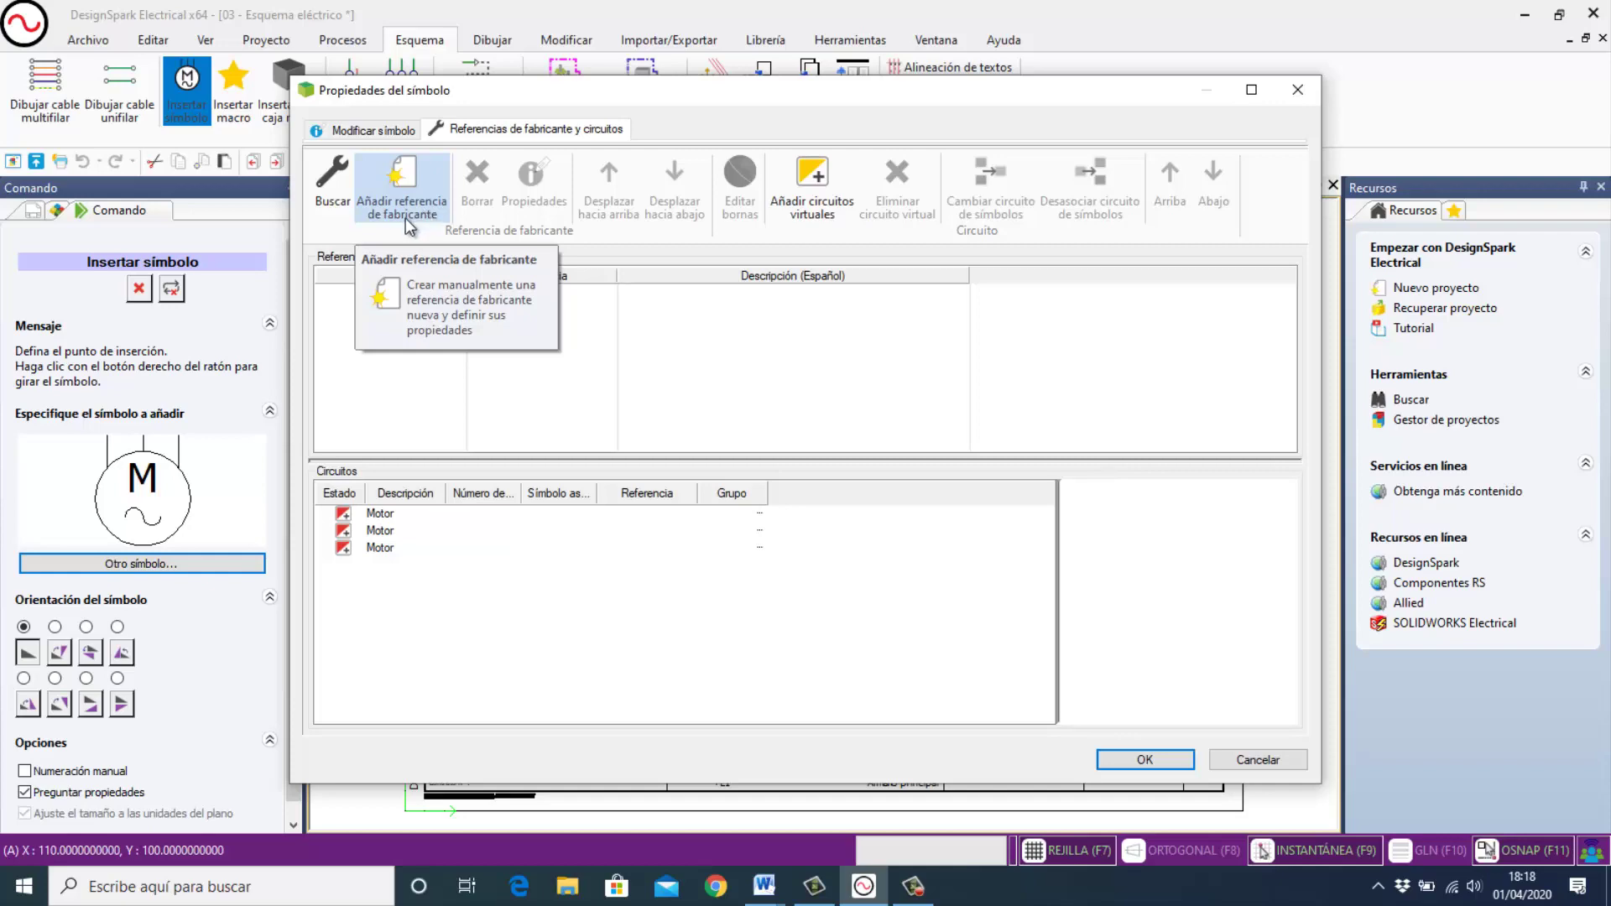
left_click(332, 181)
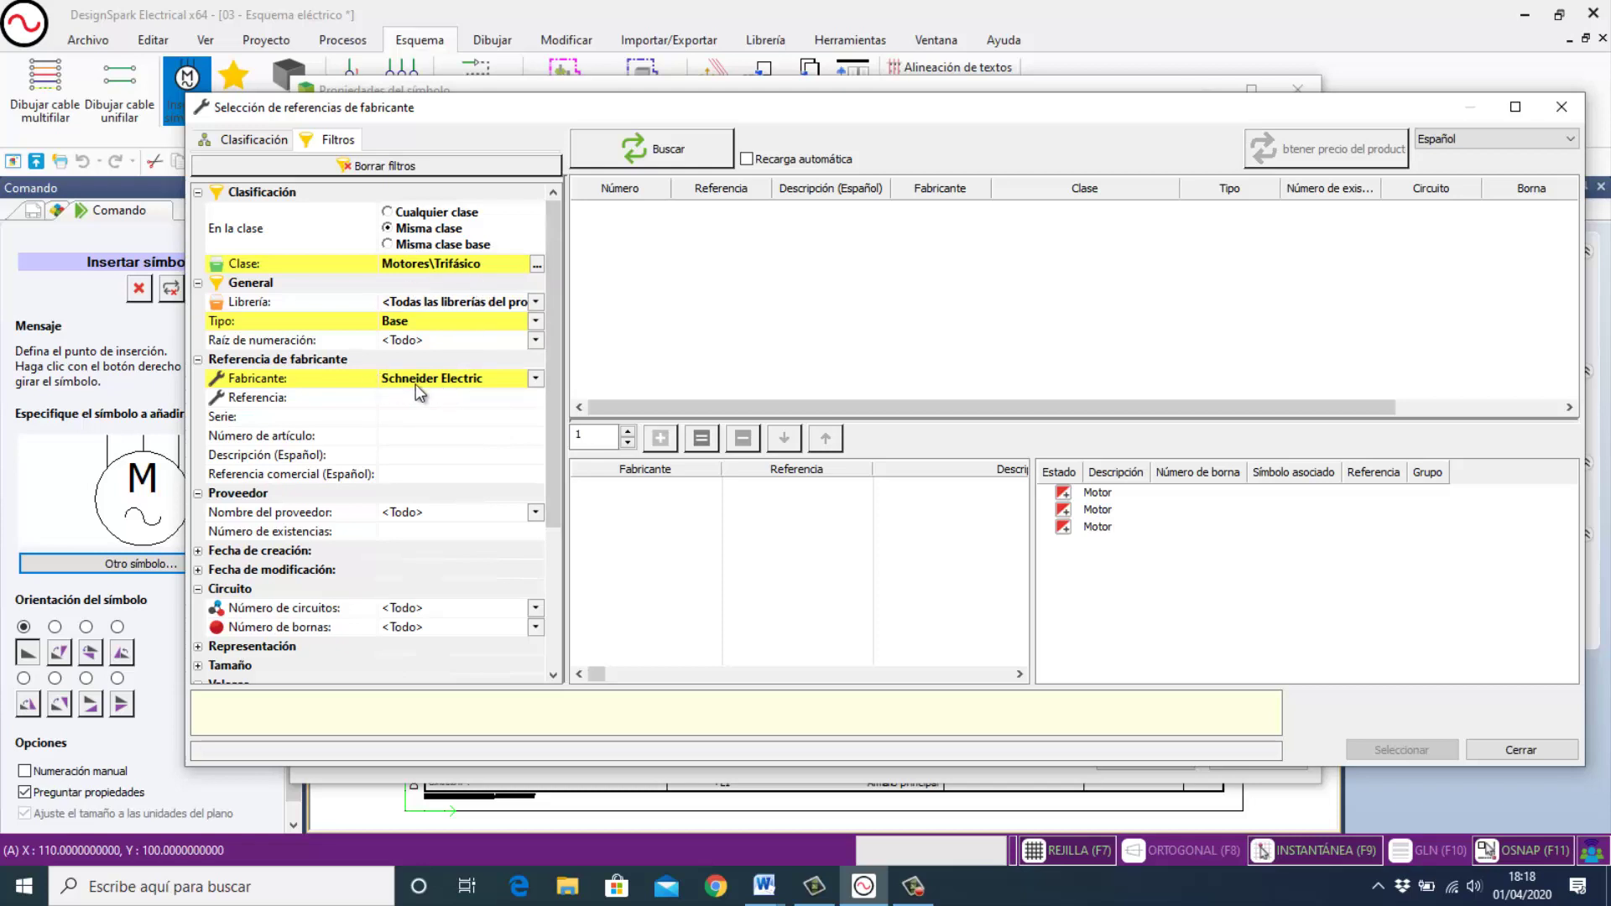
left_click(533, 379)
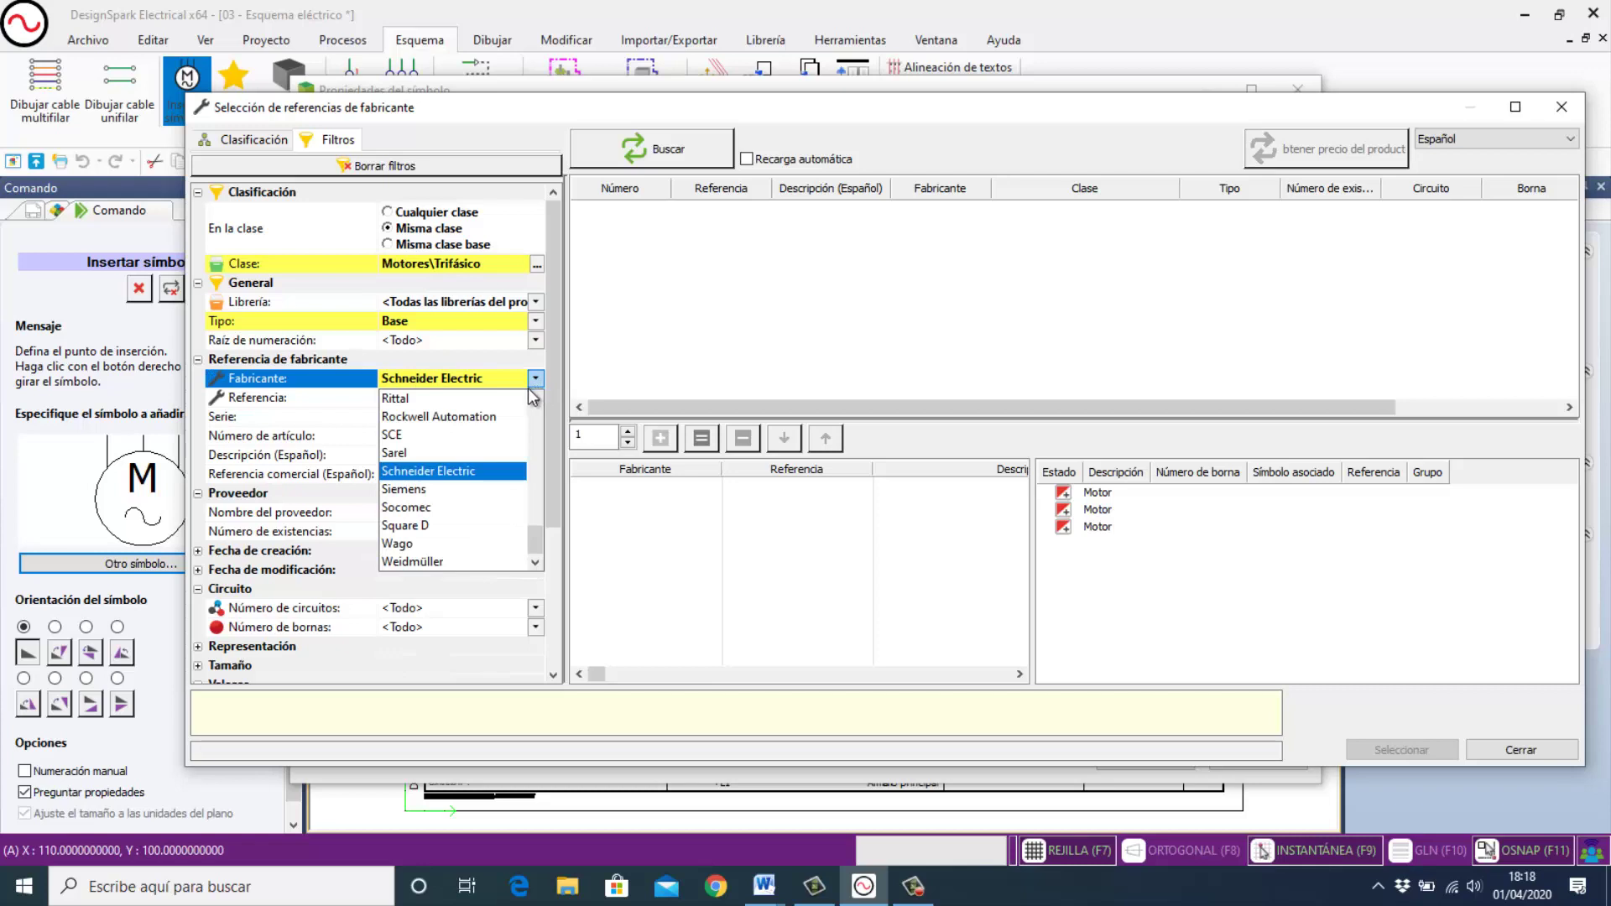
left_click_drag(536, 525, 539, 396)
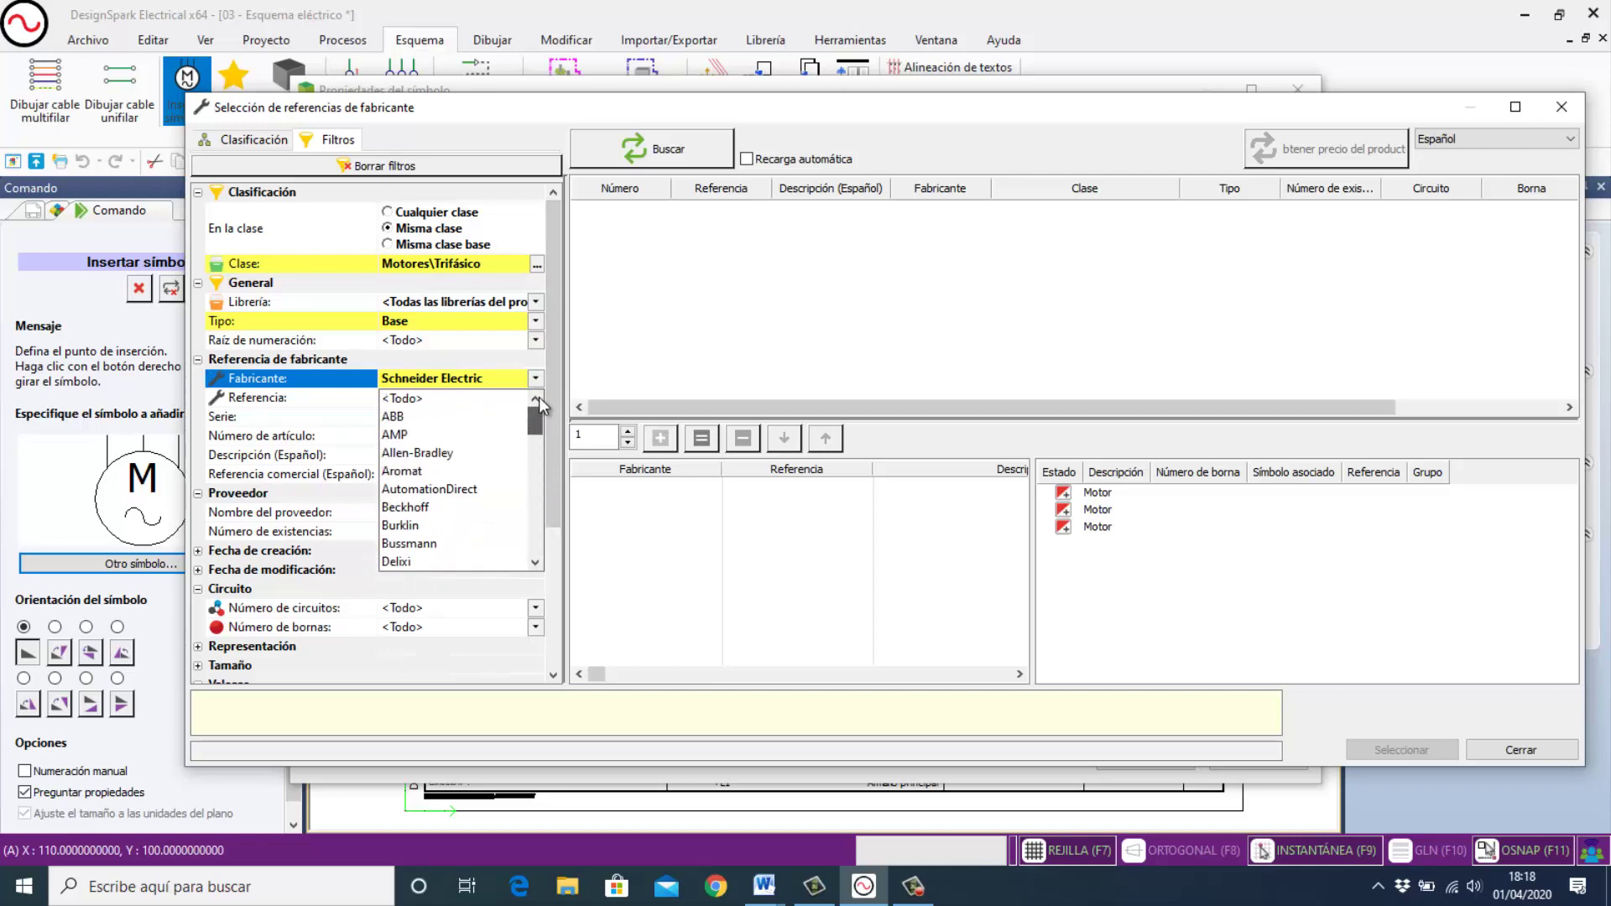
left_click(395, 396)
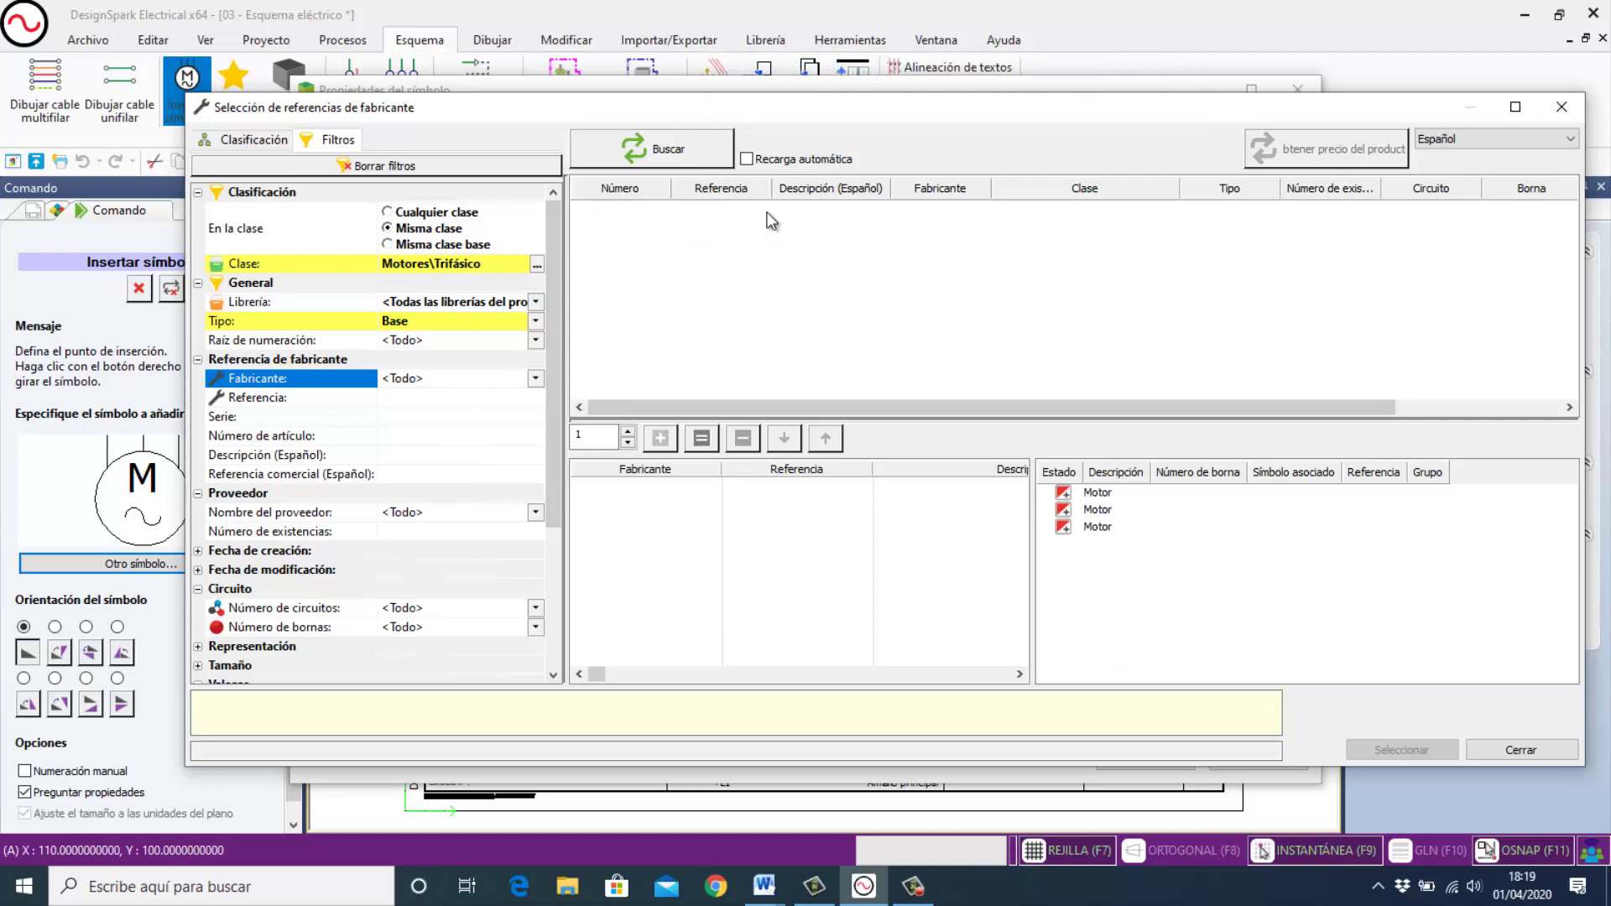
left_click(747, 159)
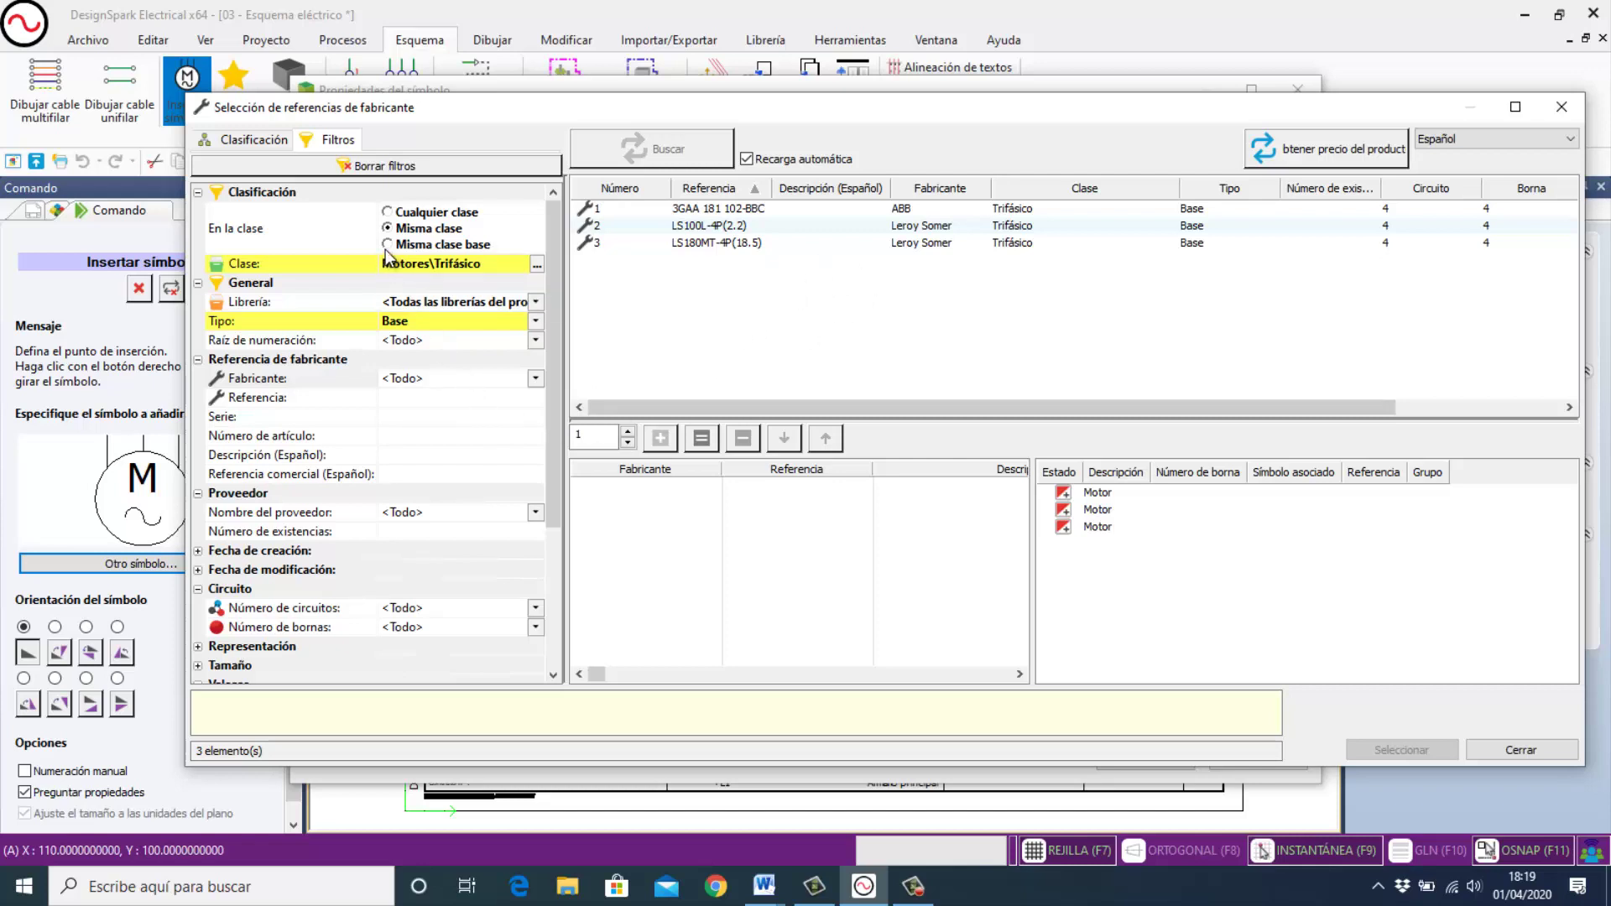
Review the power filter options and compare the reference lists for Misma clase base and Cualquier clase.
scroll(502, 410, "down", 5)
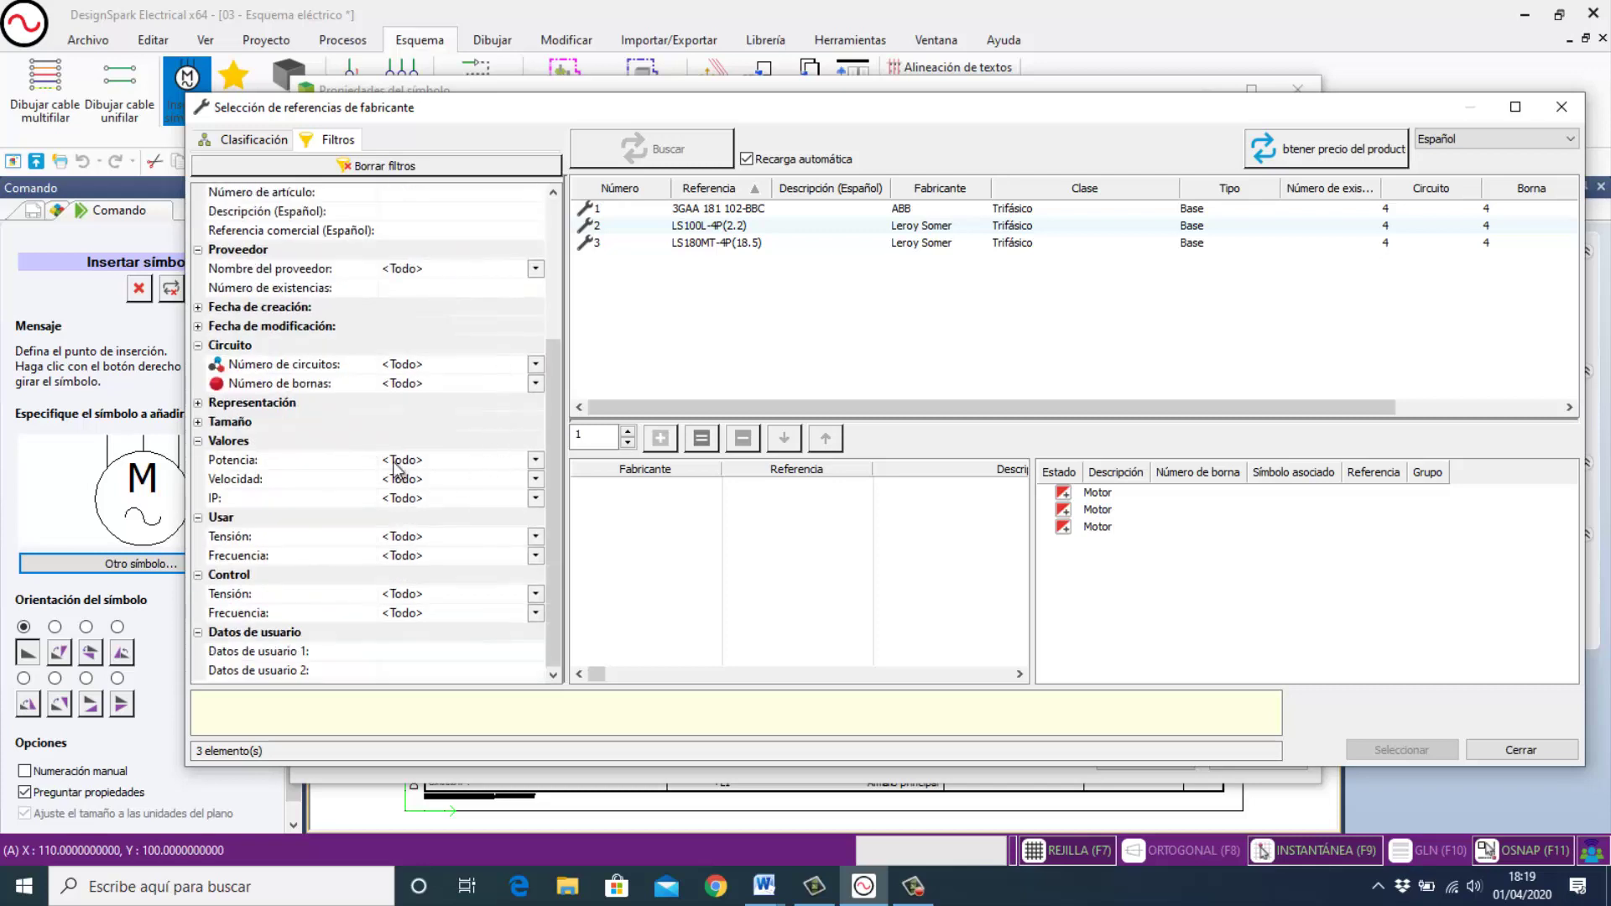
left_click(534, 461)
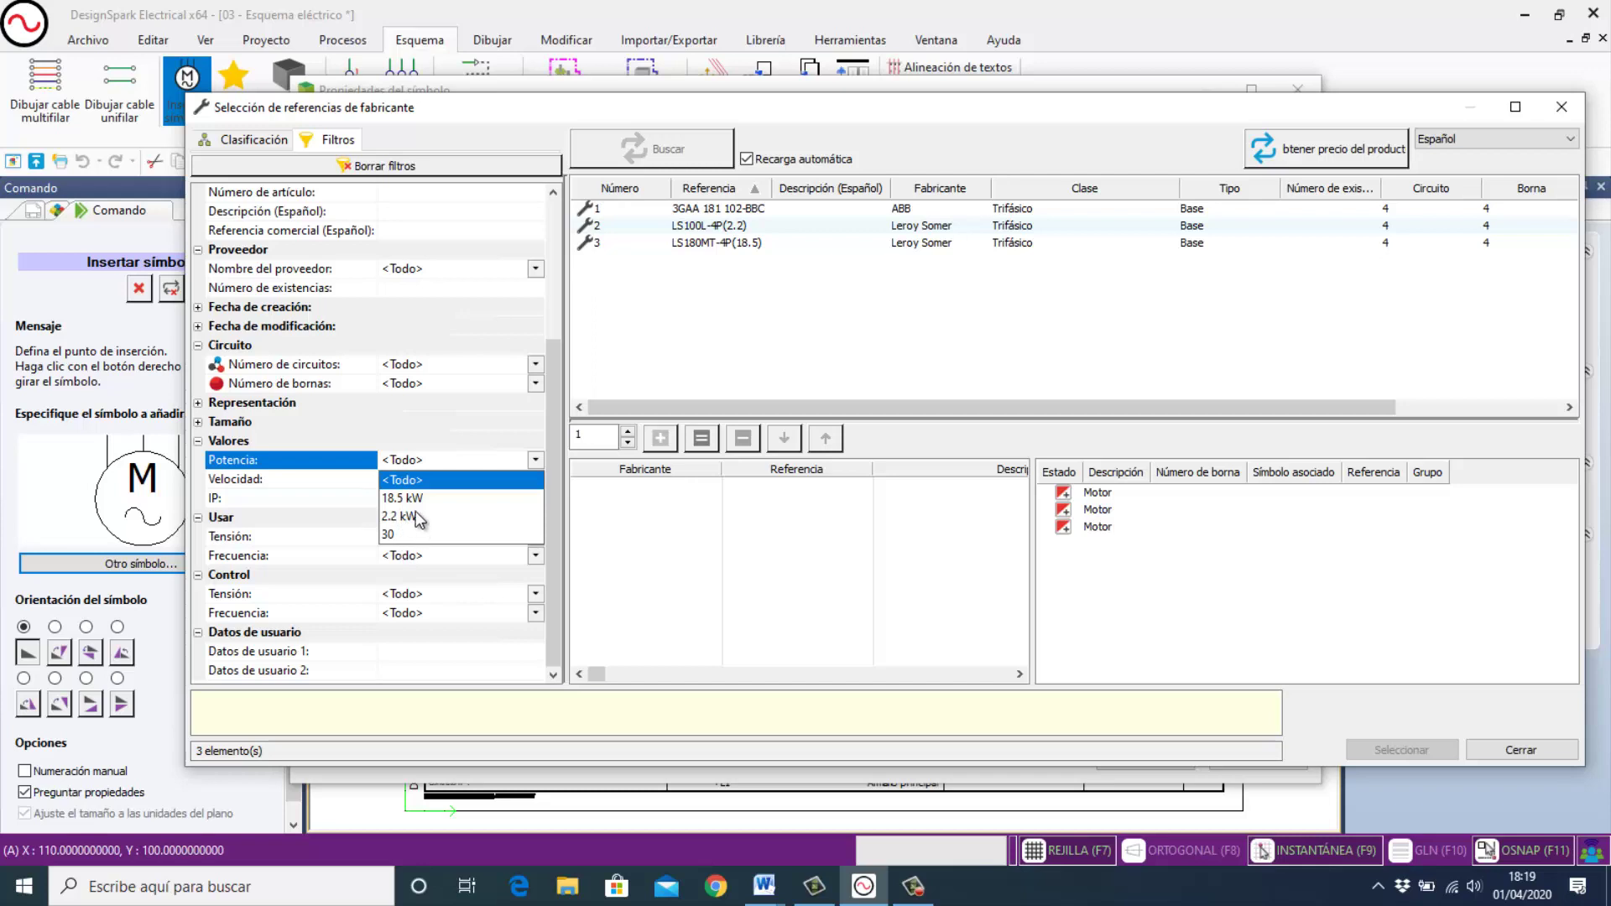
scroll(448, 364, "up", 5)
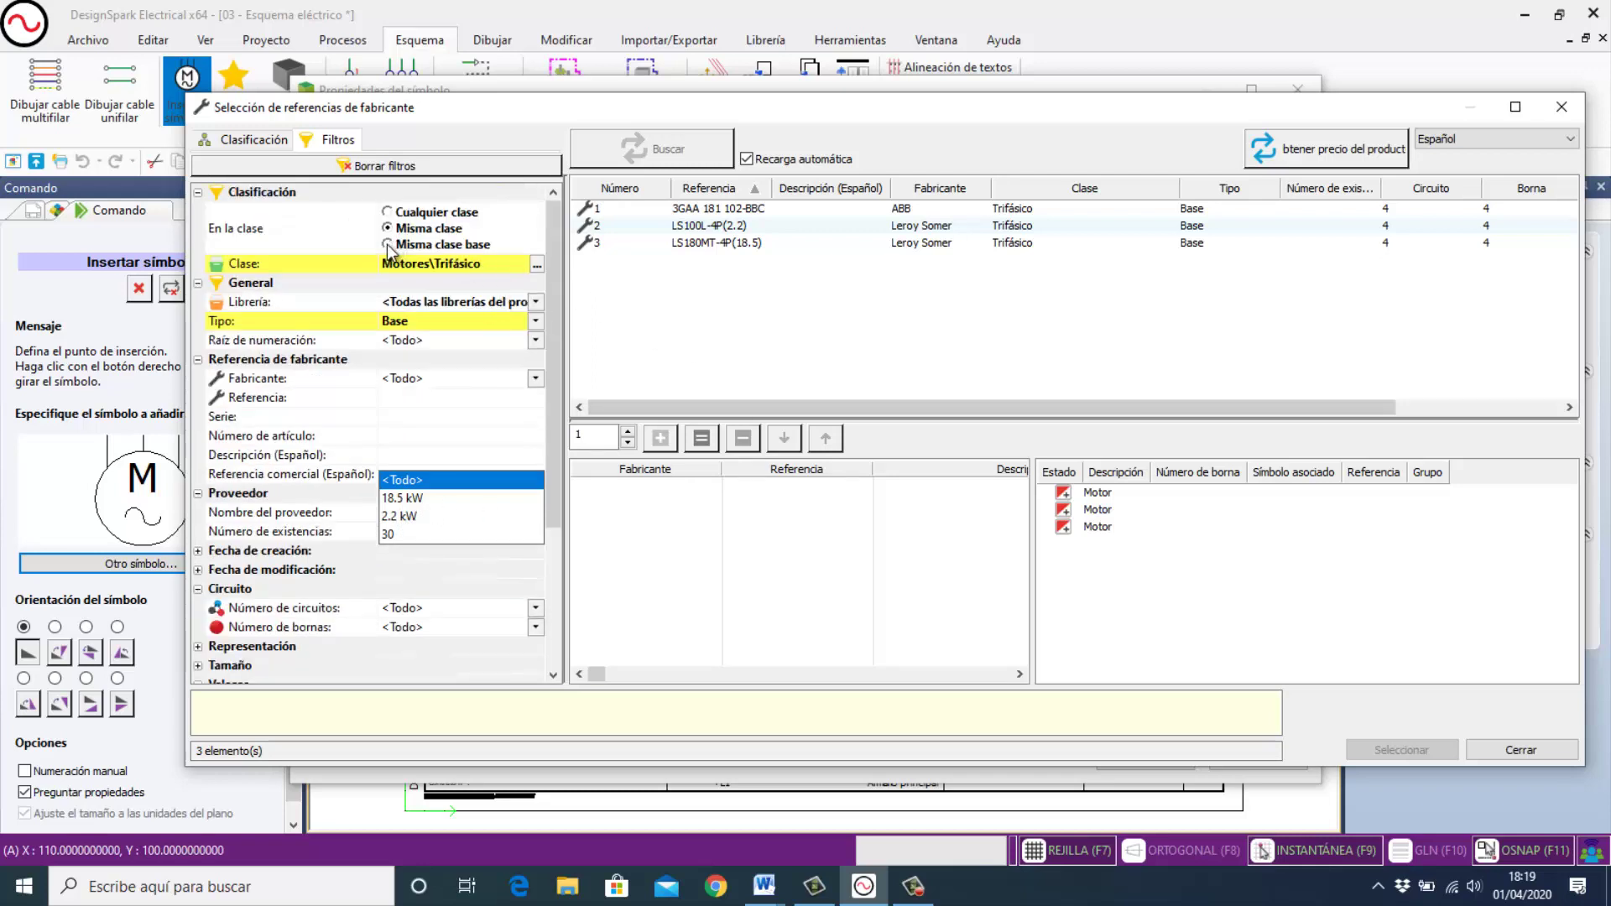
left_click(388, 243)
left_click(388, 244)
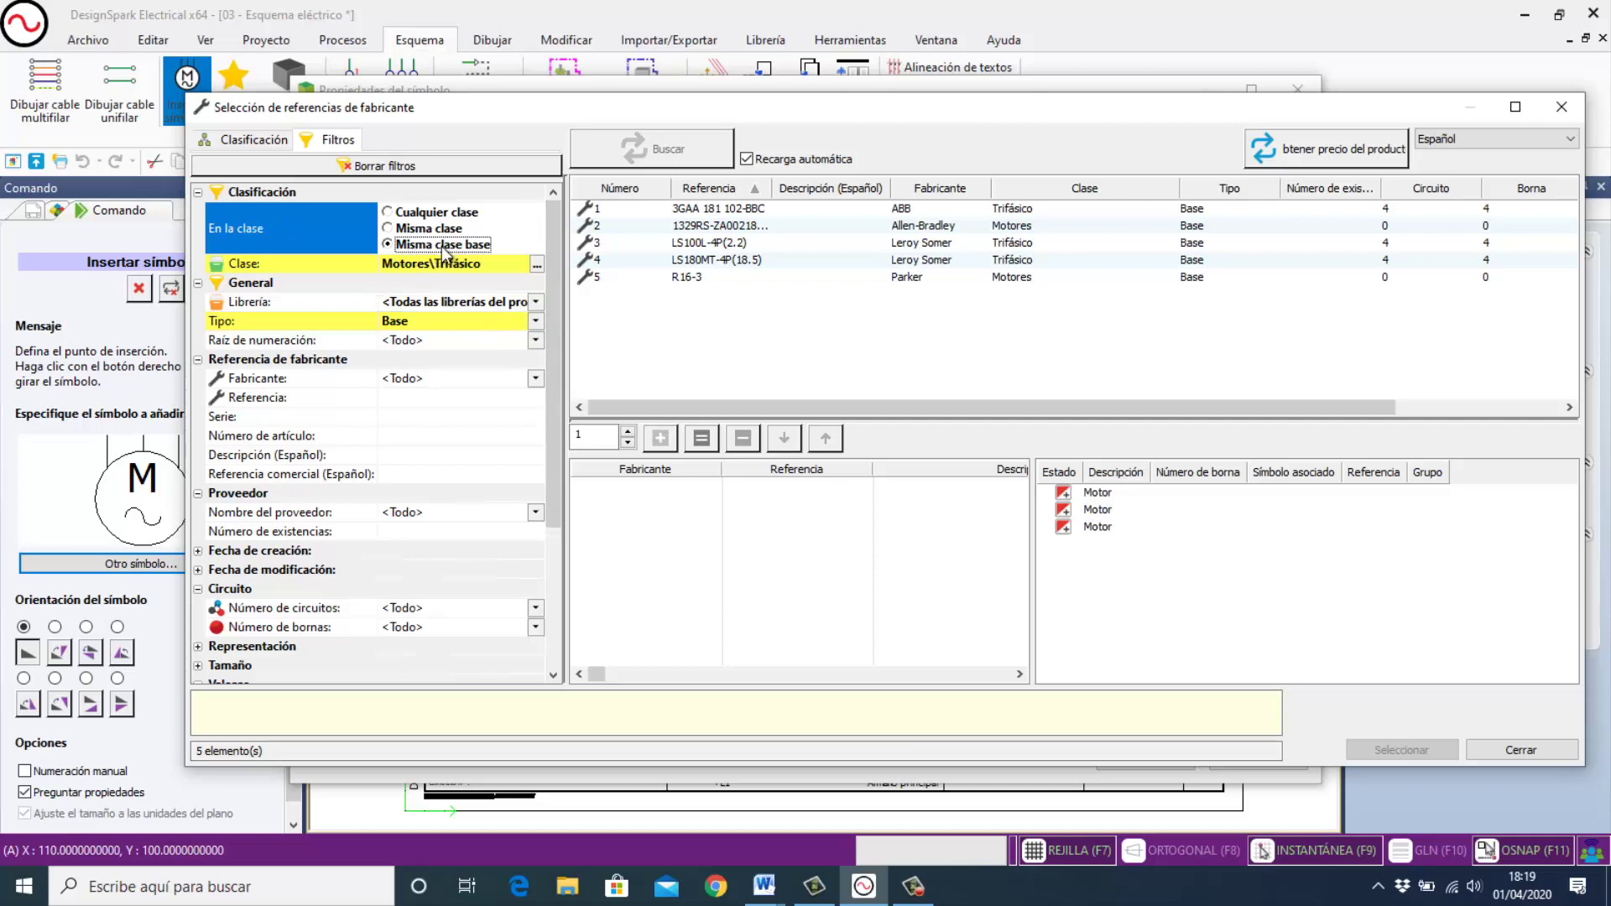
left_click(389, 211)
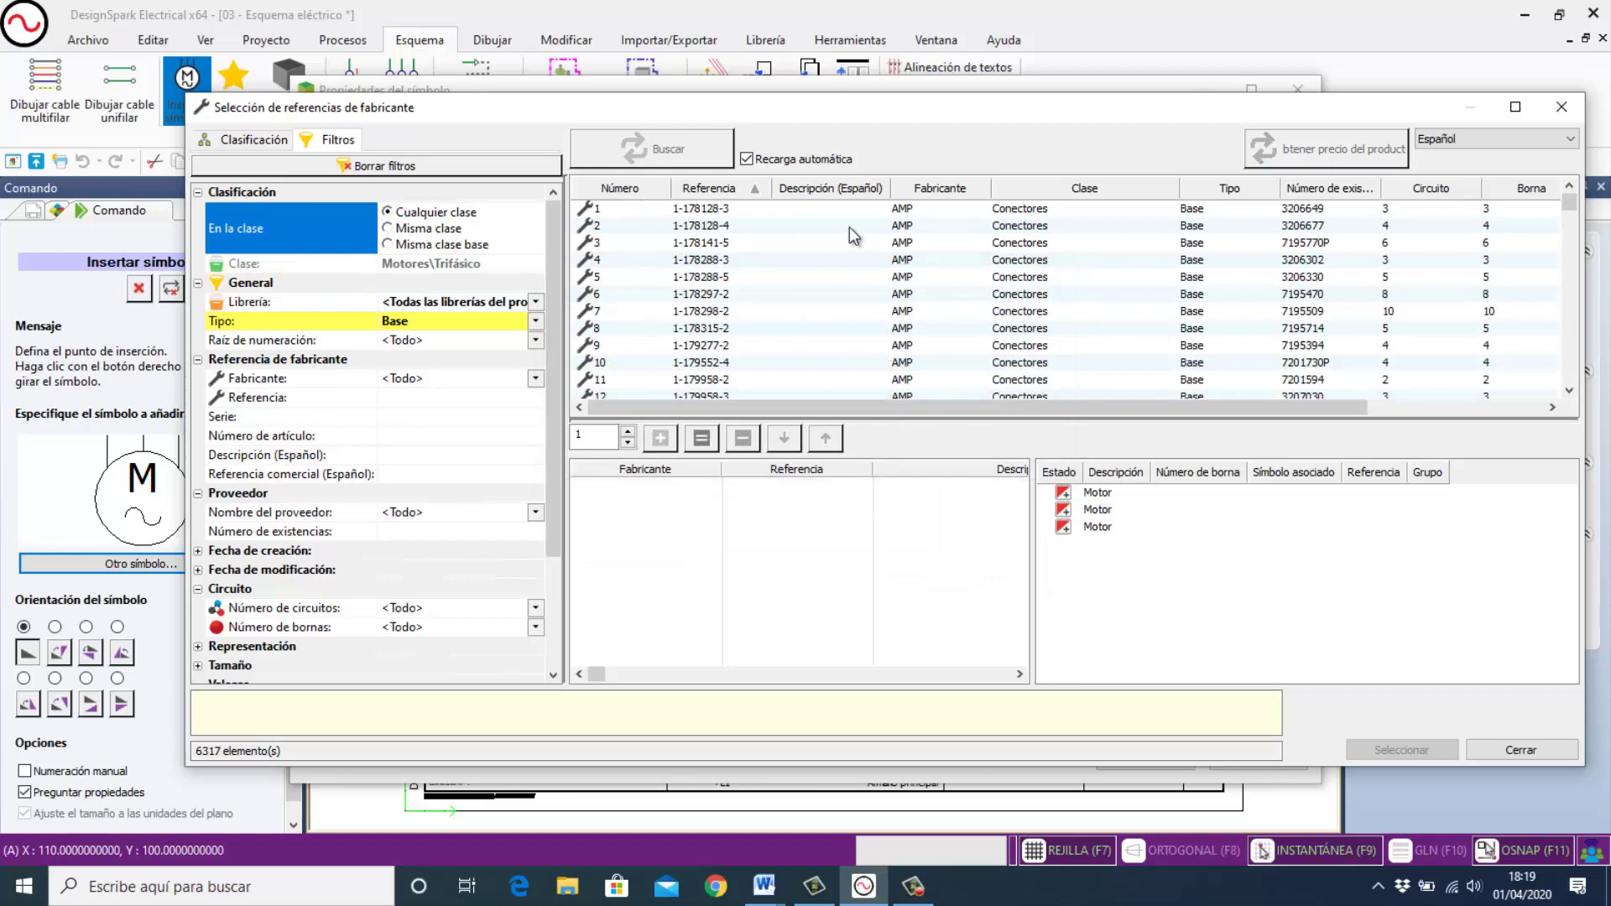
Browse the manufacturer references listed for Cualquier clase and compare them with the Misma clase list.
scroll(885, 295, "down", 16)
scroll(886, 296, "down", 19)
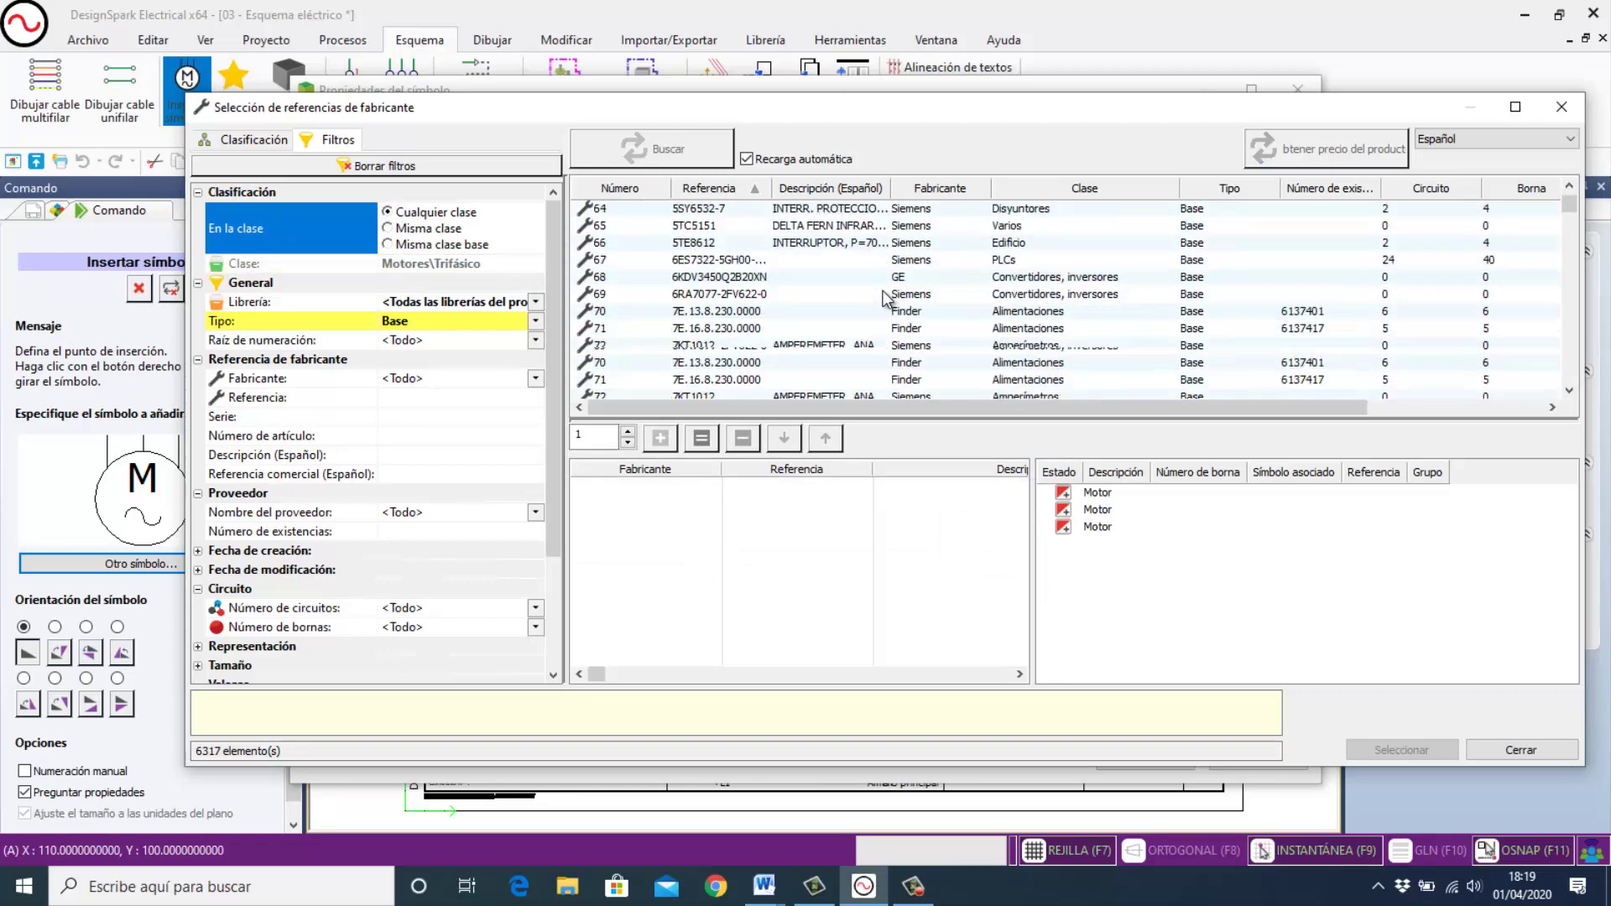
scroll(879, 291, "up", 6)
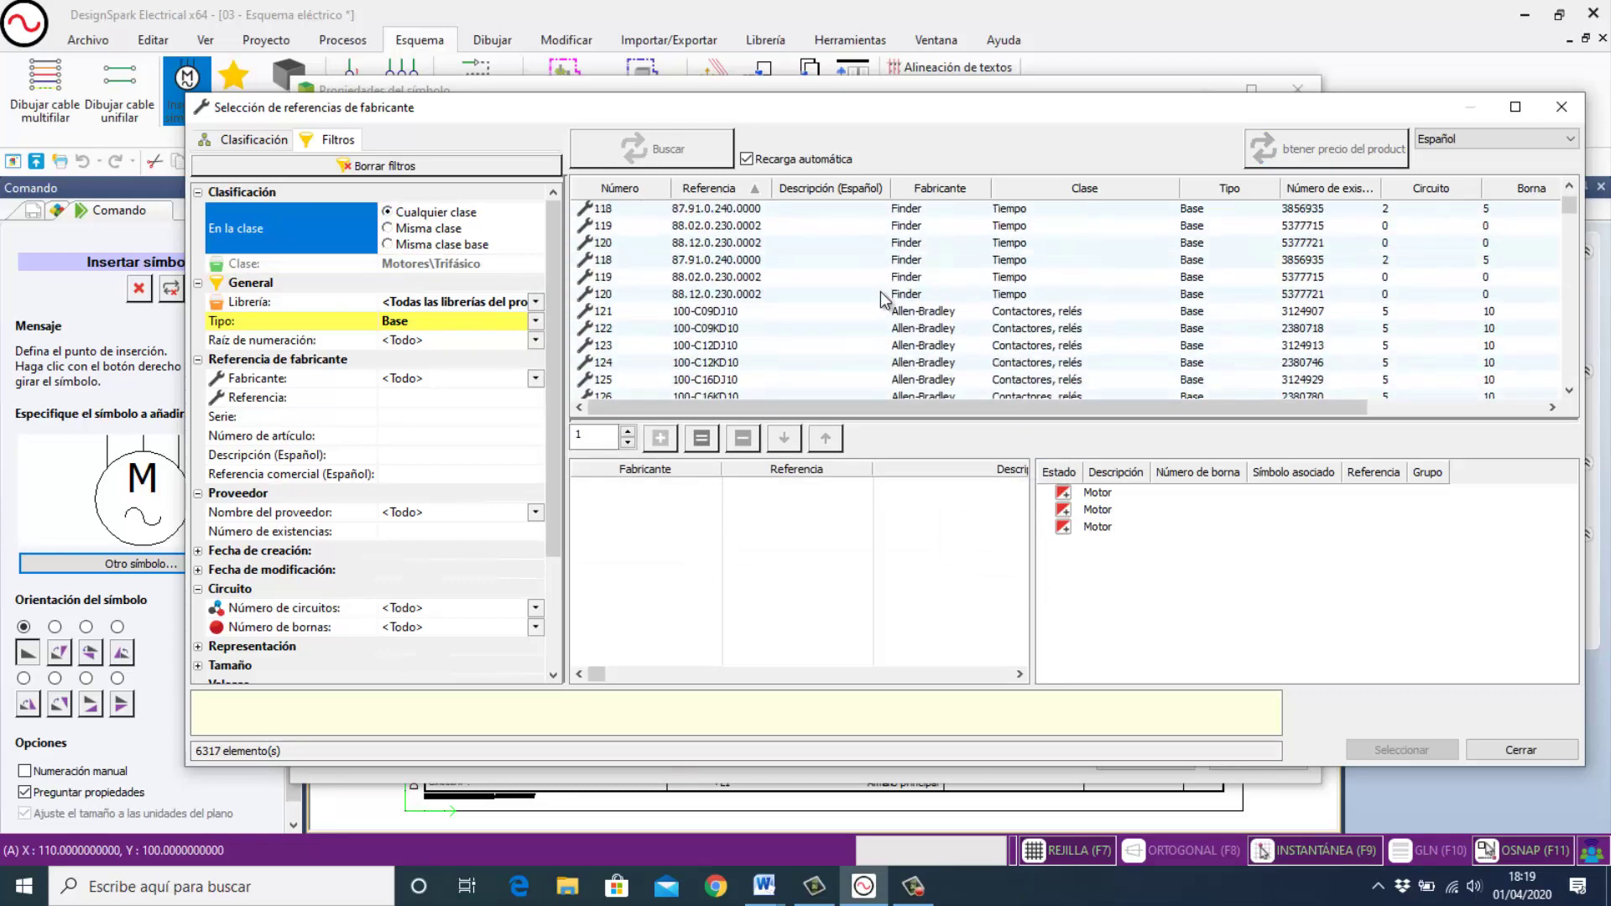
left_click(389, 230)
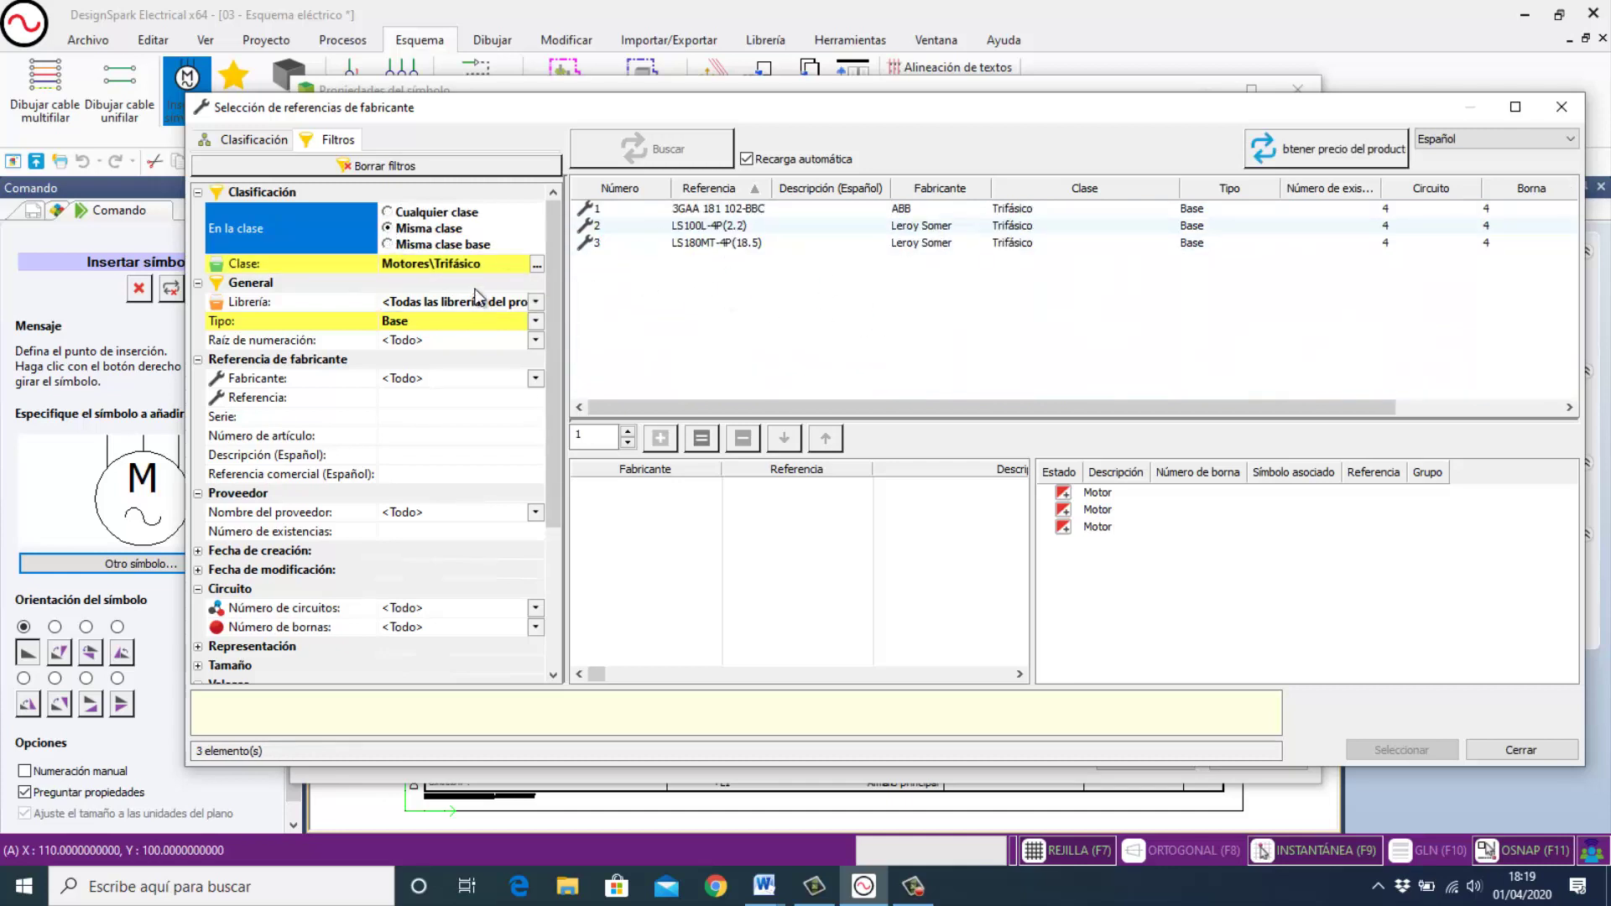
Filter the motor references by Misma clase base and a power (Potencia) of 2.2 kW.
left_click(394, 245)
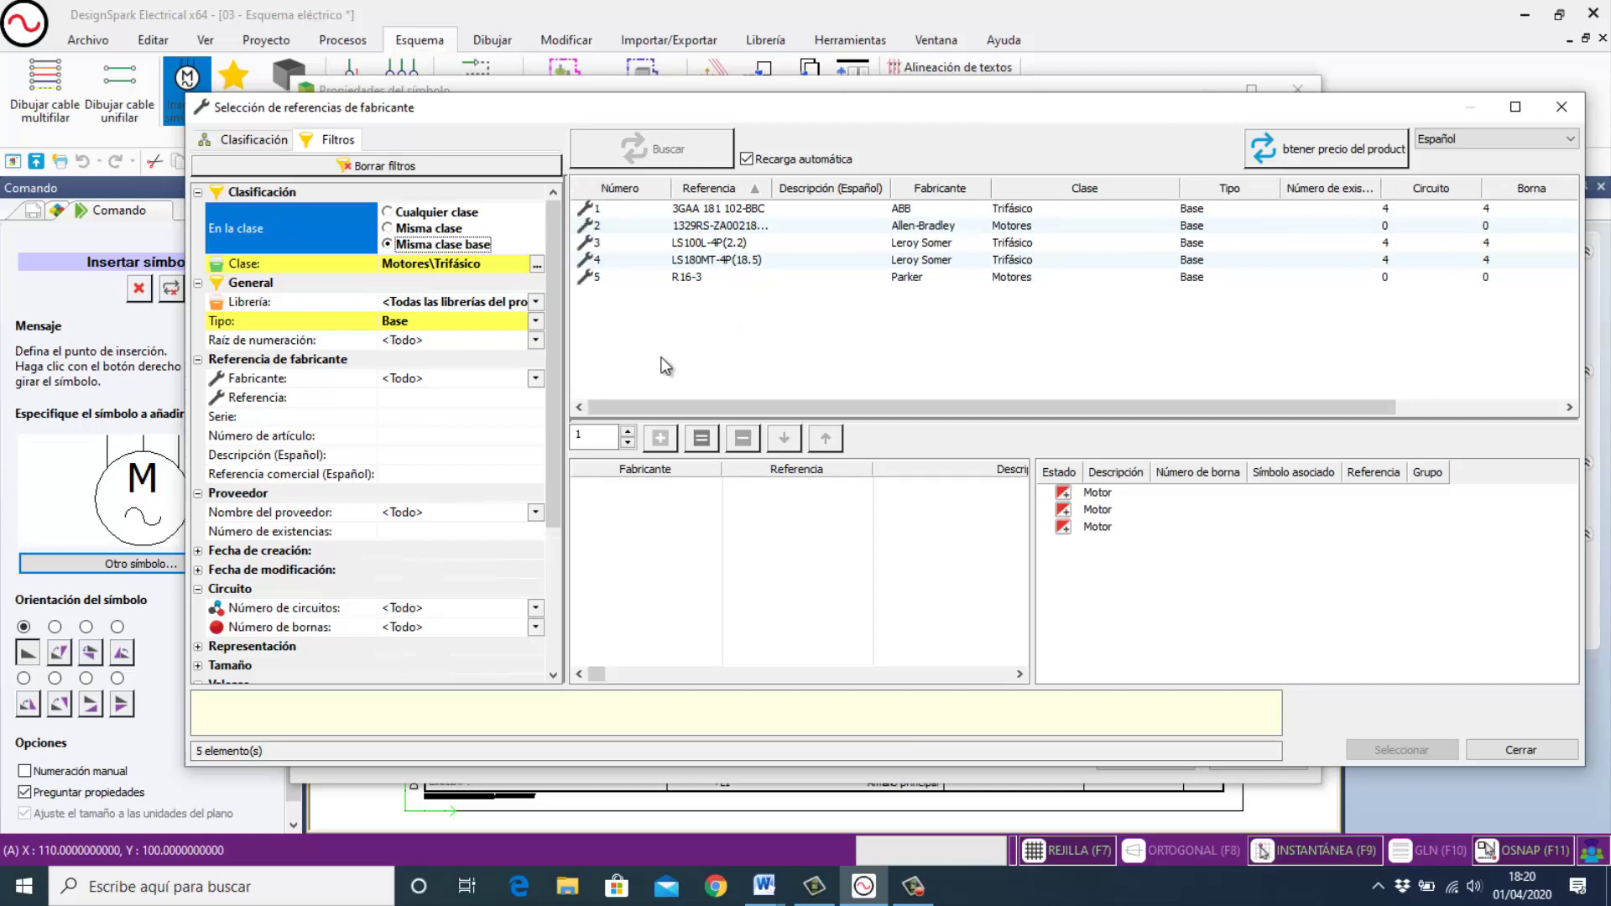
scroll(518, 466, "down", 4)
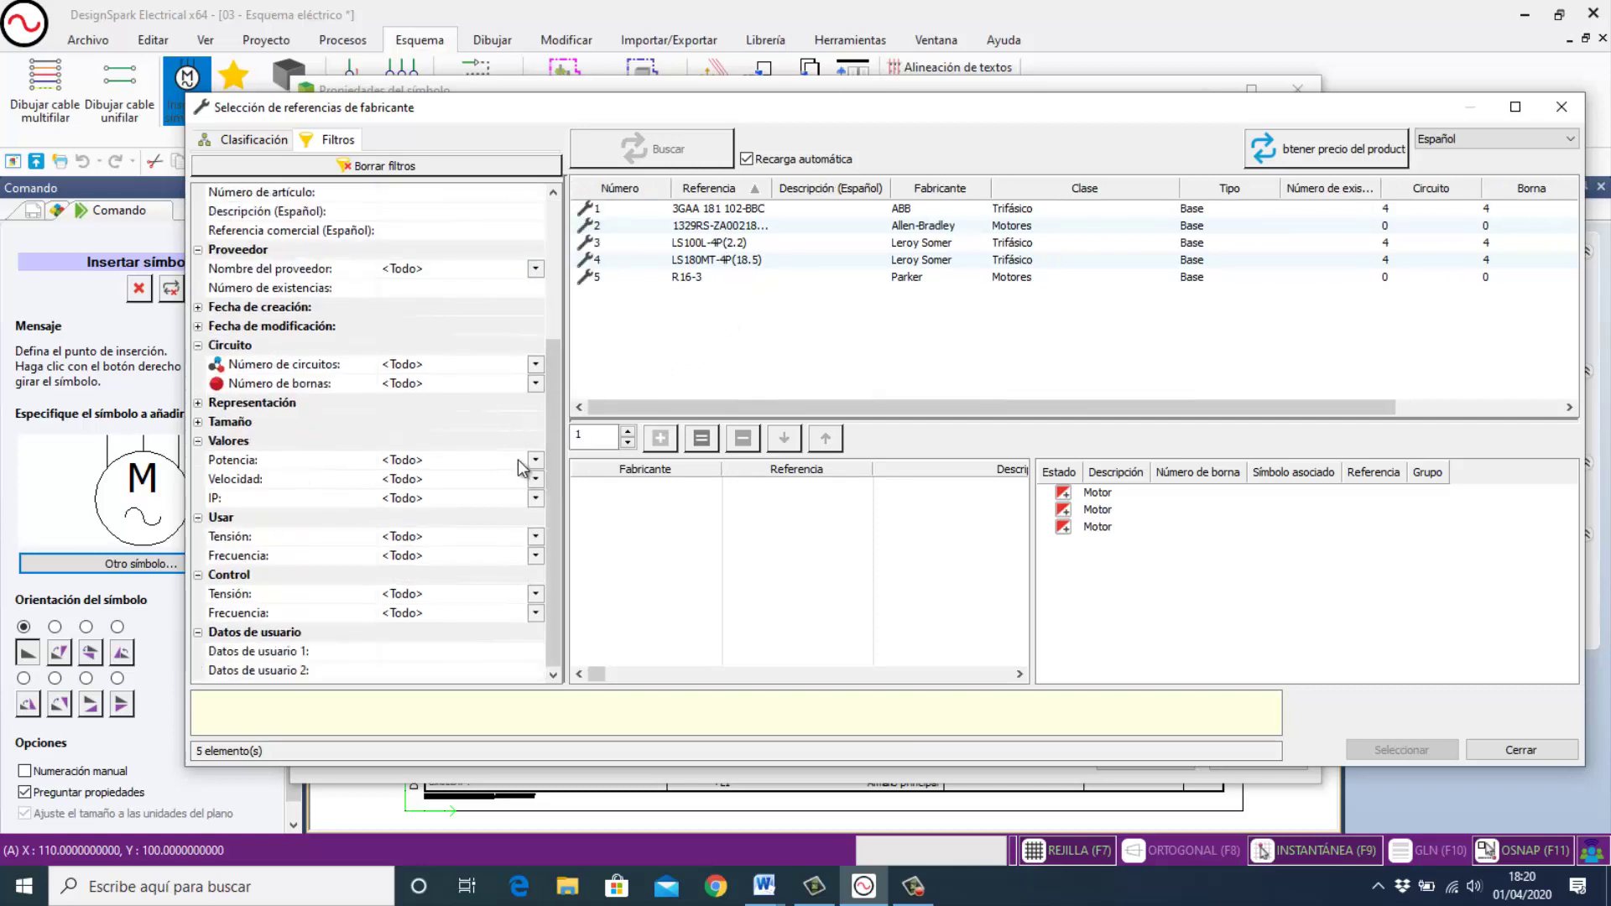
left_click(533, 461)
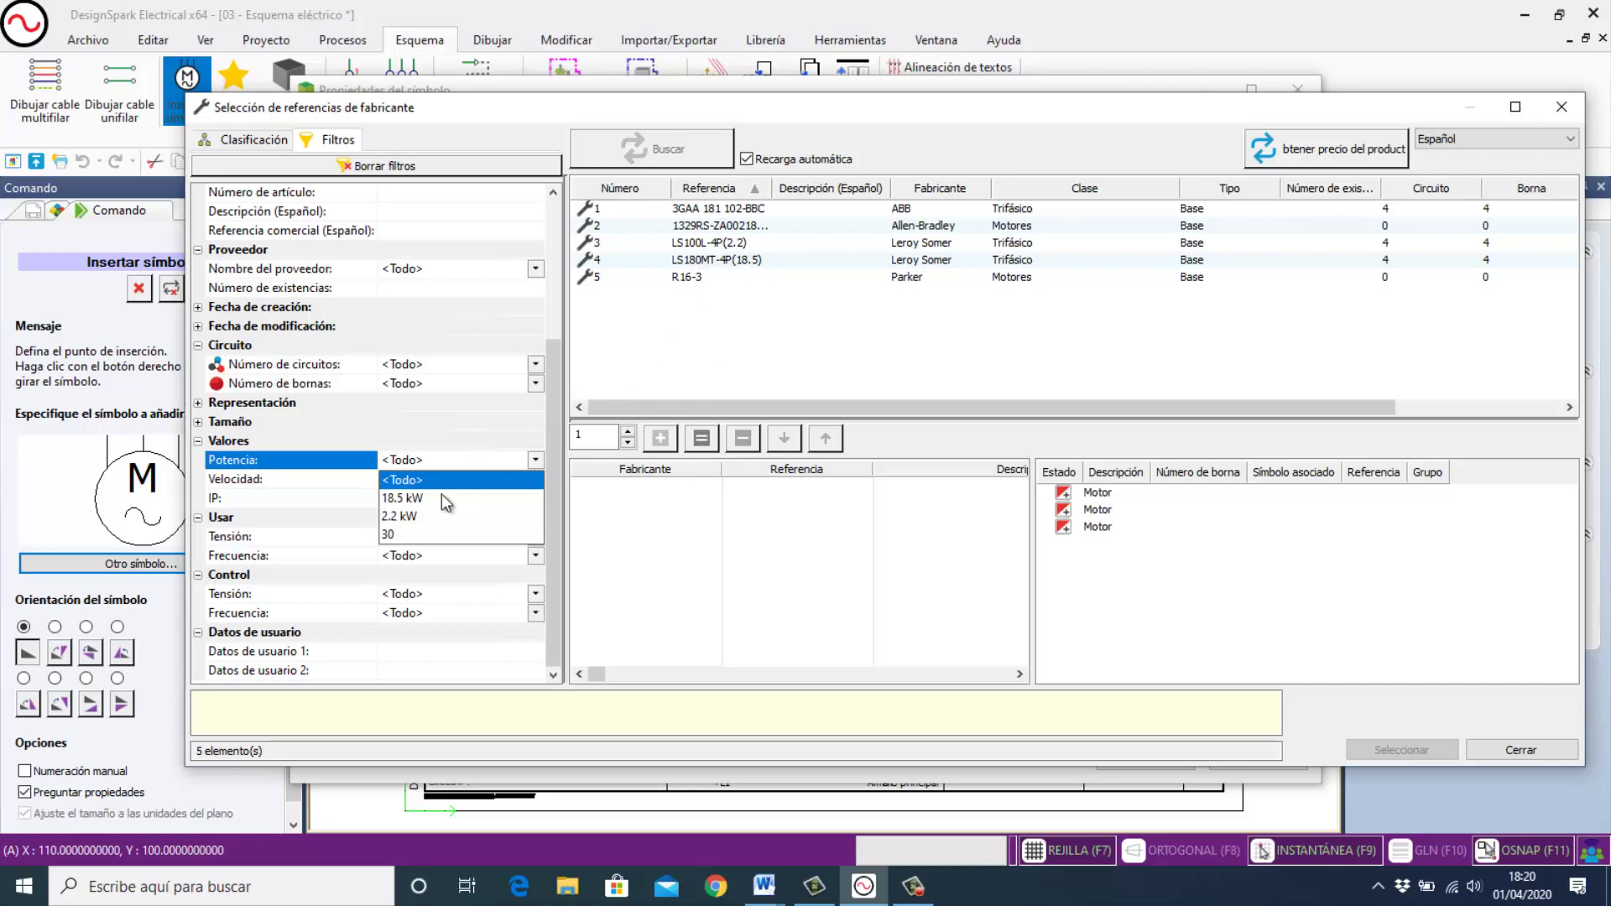
left_click(419, 516)
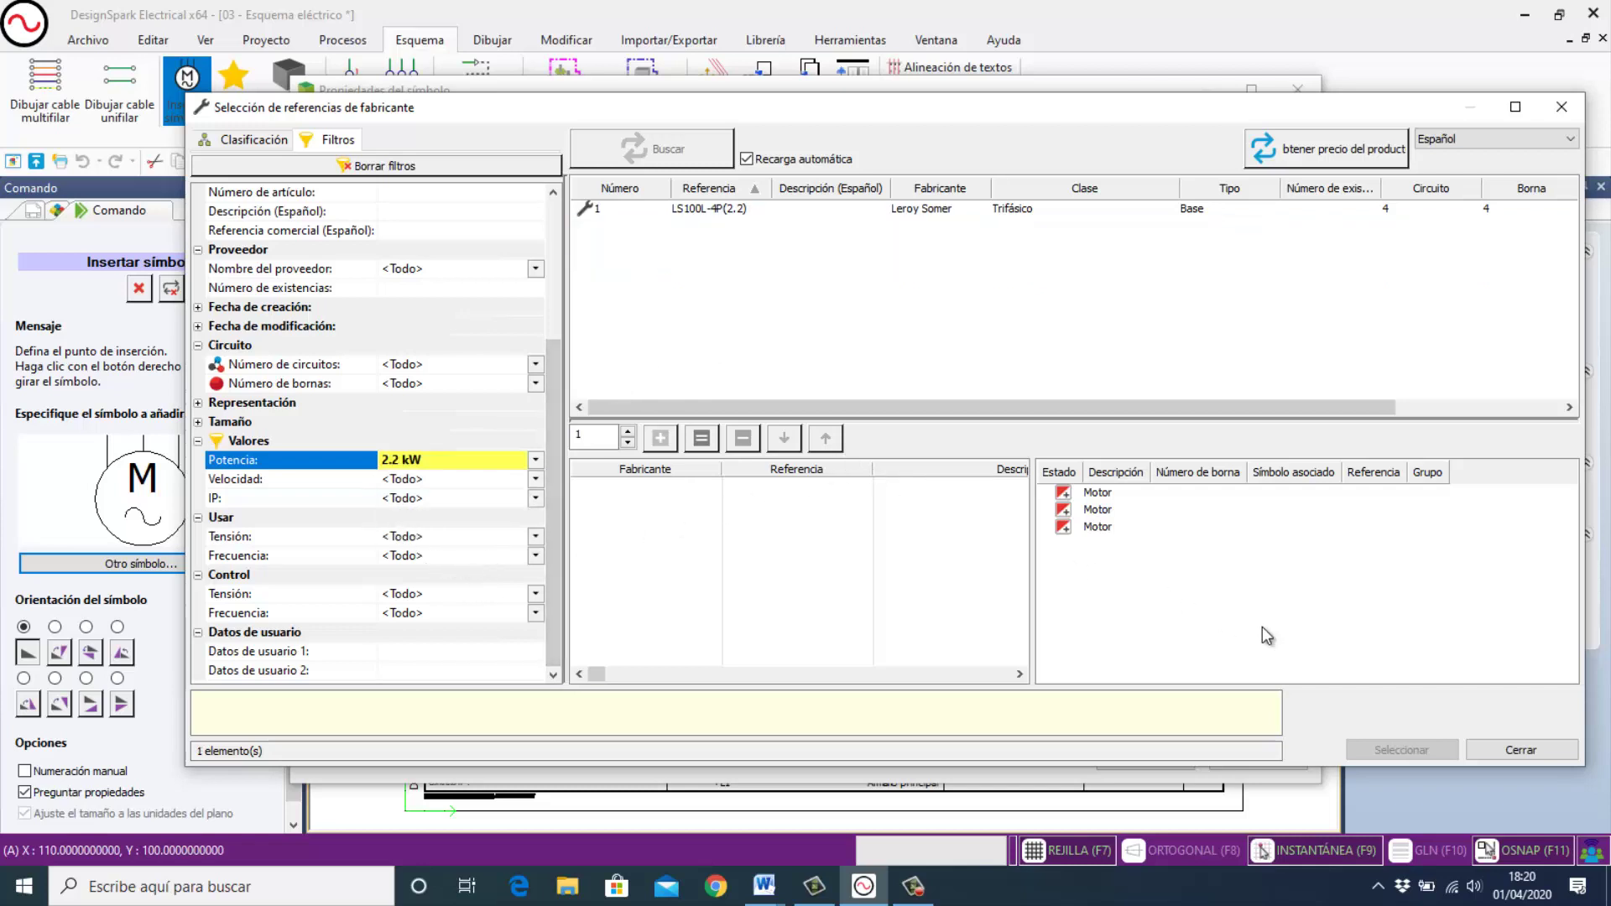
Assign the Leroy Somer reference LS100L-4P(2.2) to the motor, accept its properties and check its label on the schematic.
left_click(682, 209)
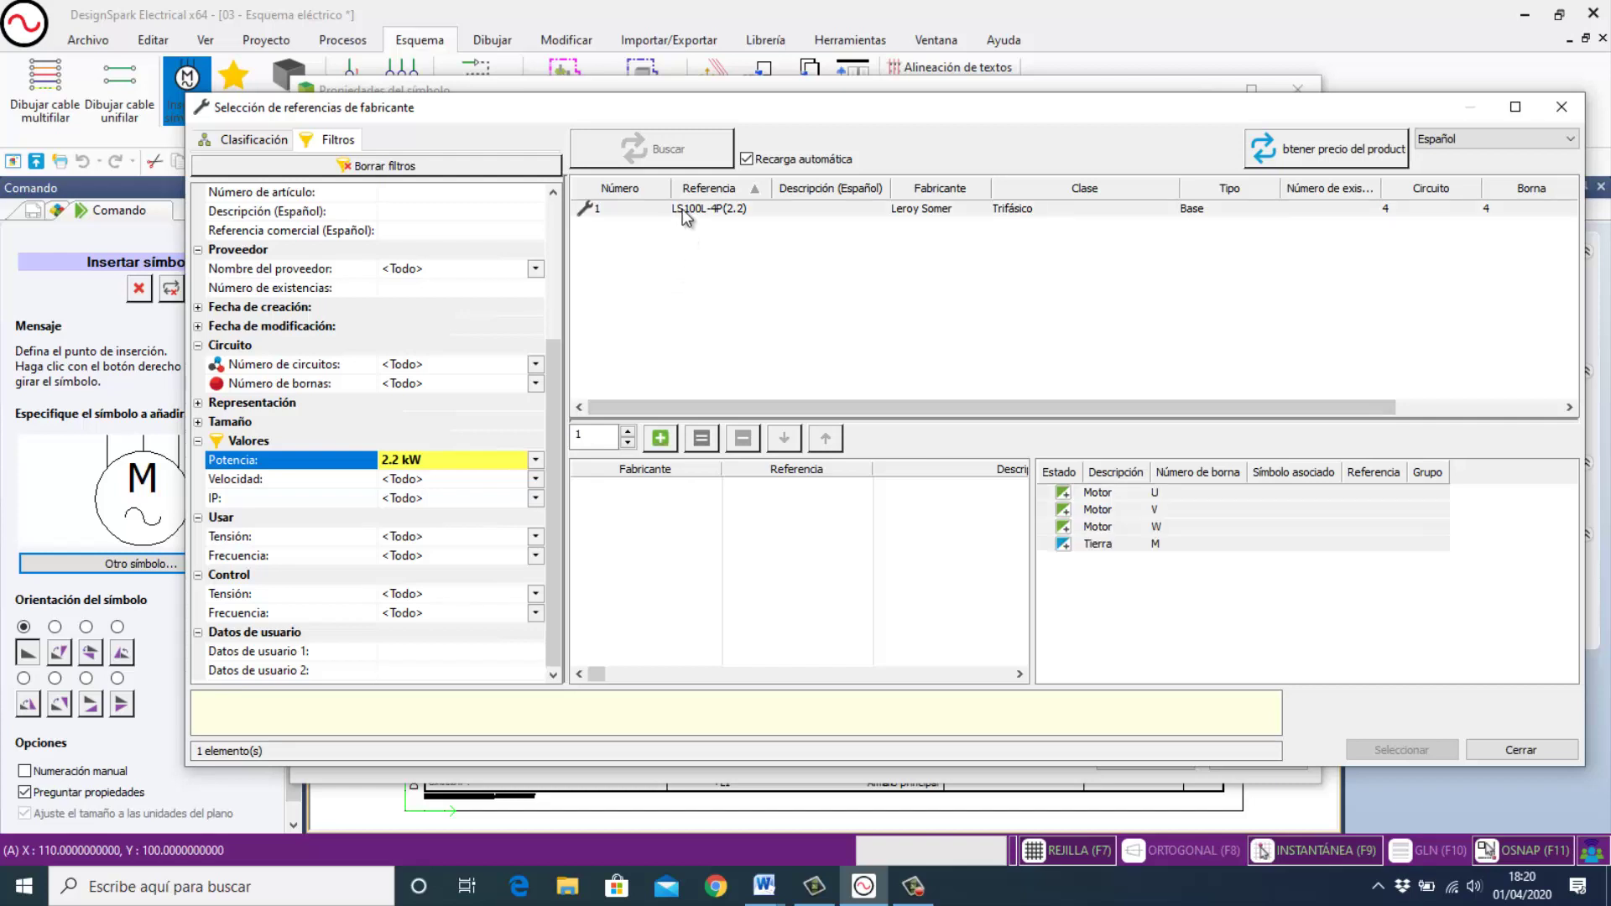
left_click(660, 438)
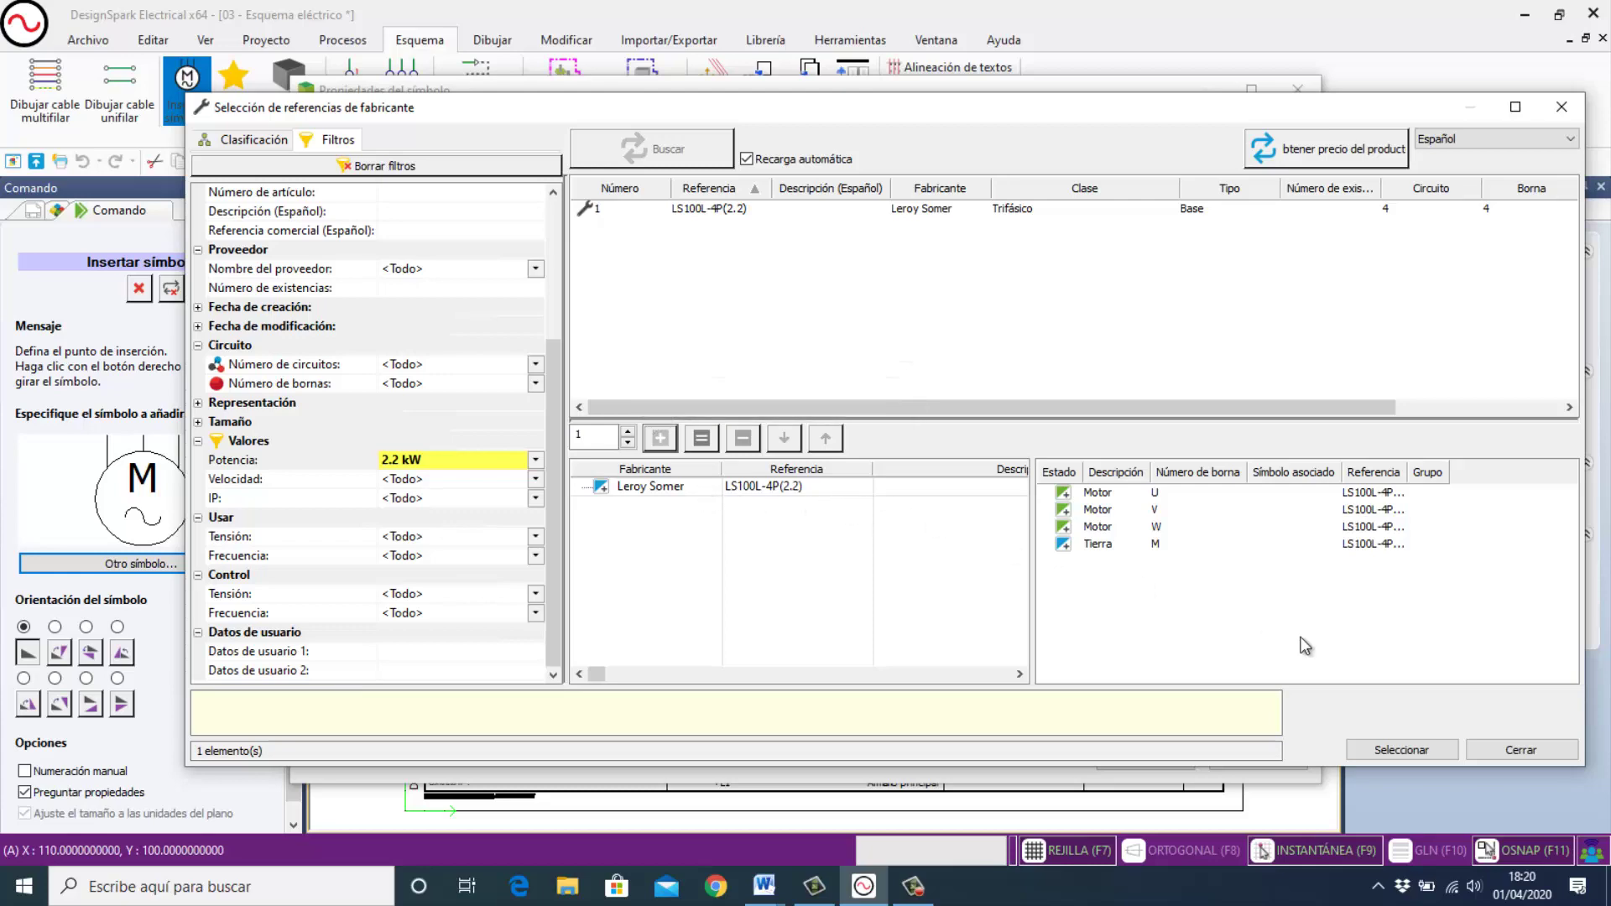
left_click(1420, 756)
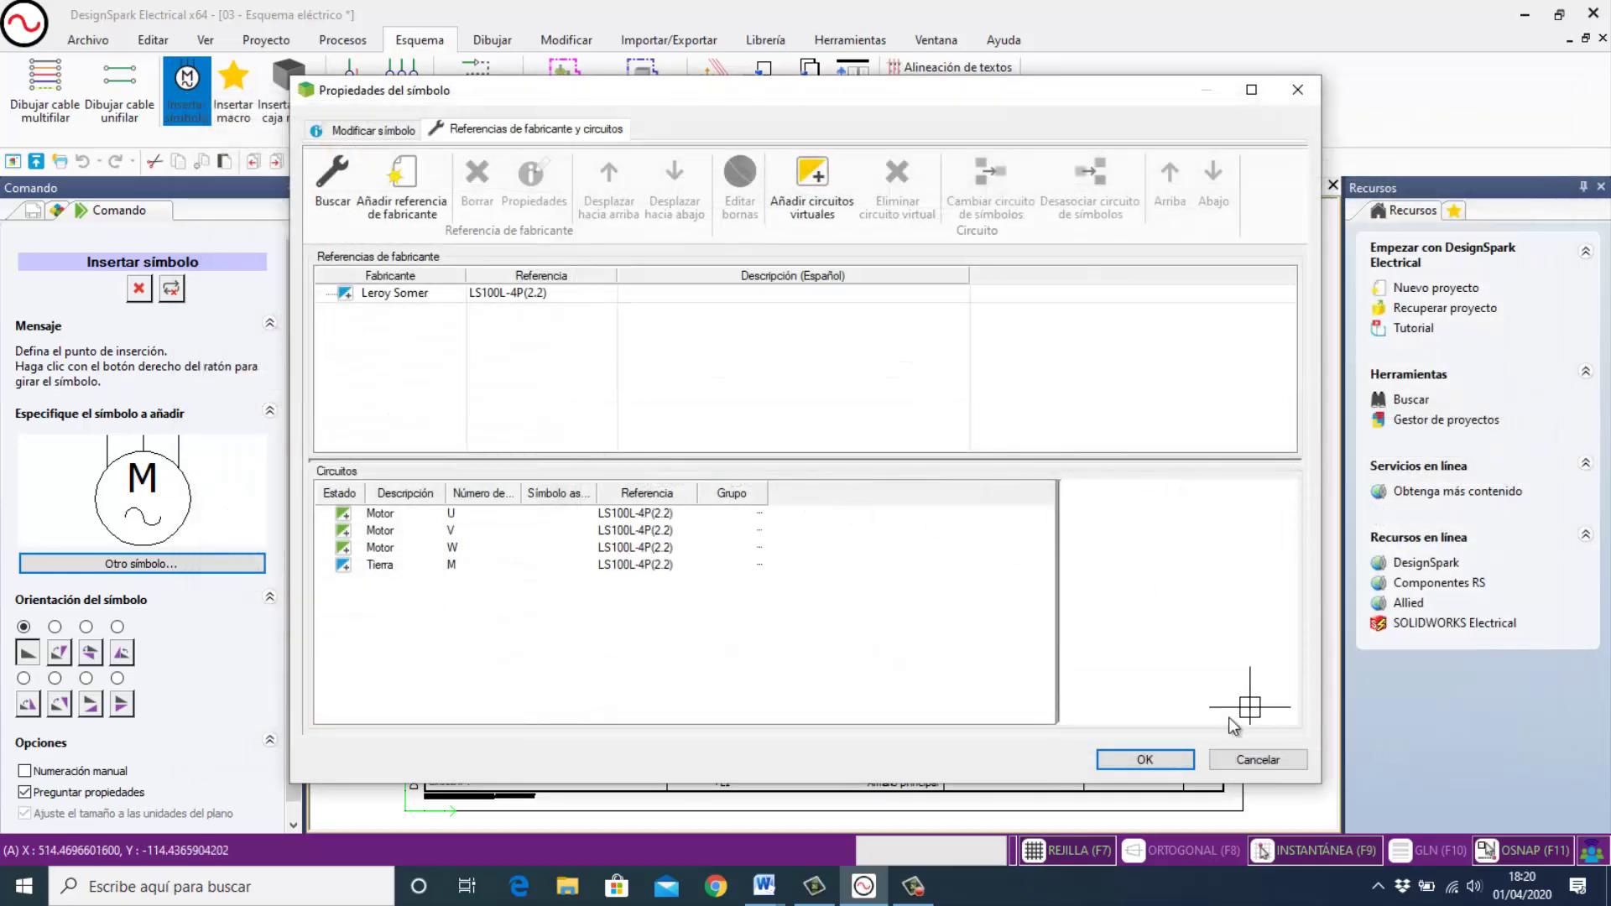
left_click(1144, 759)
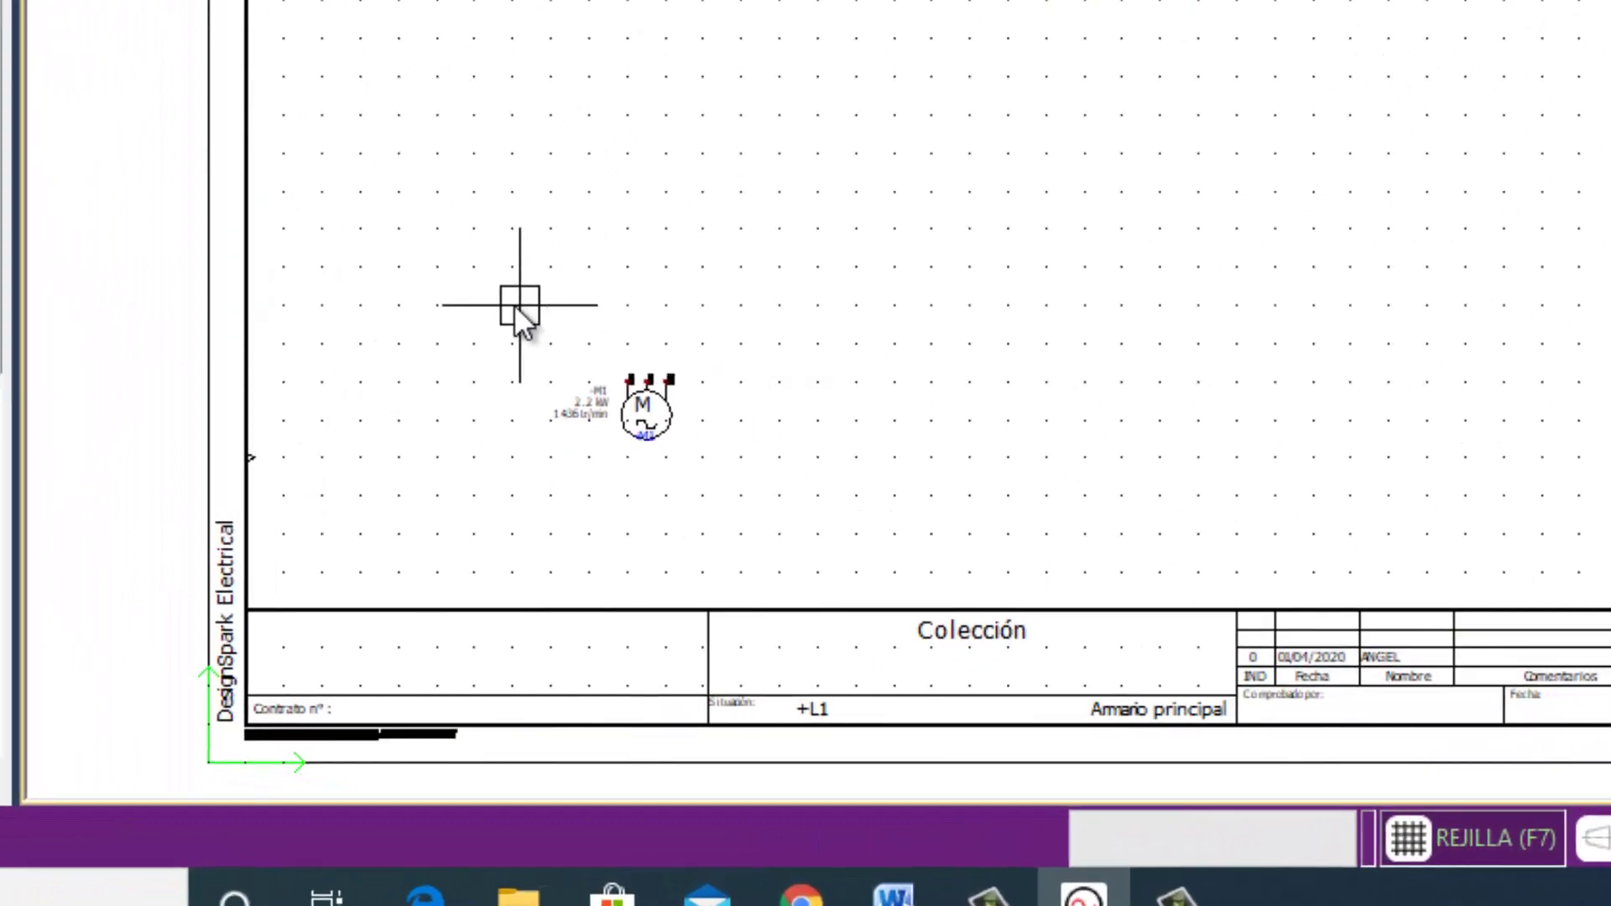
scroll(789, 324, "up", 3)
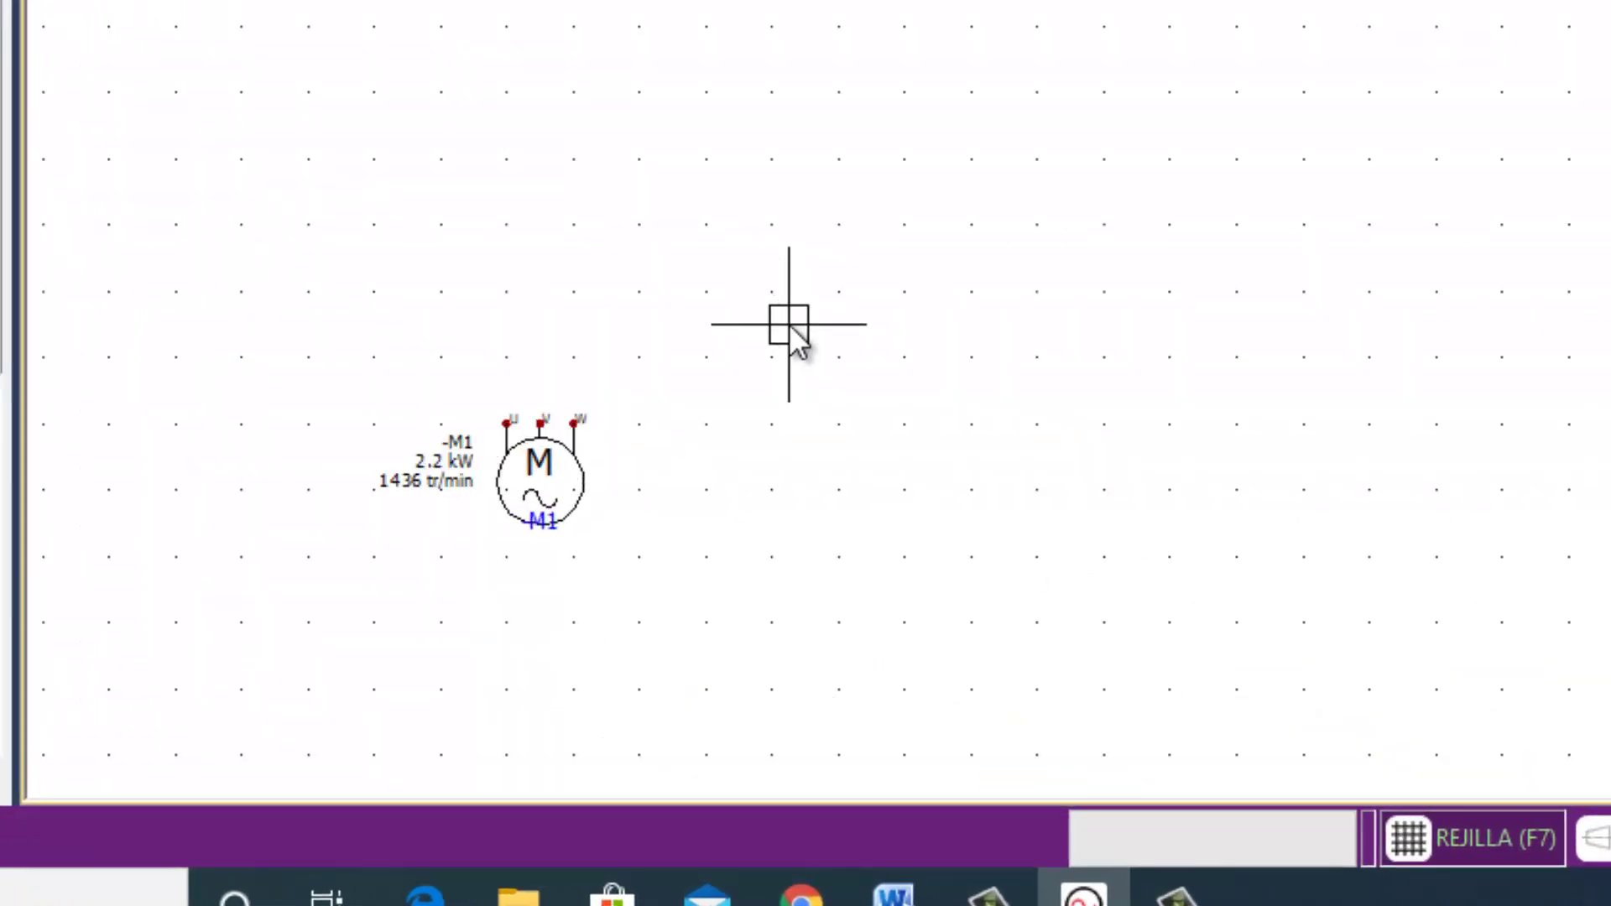
scroll(790, 328, "up", 1)
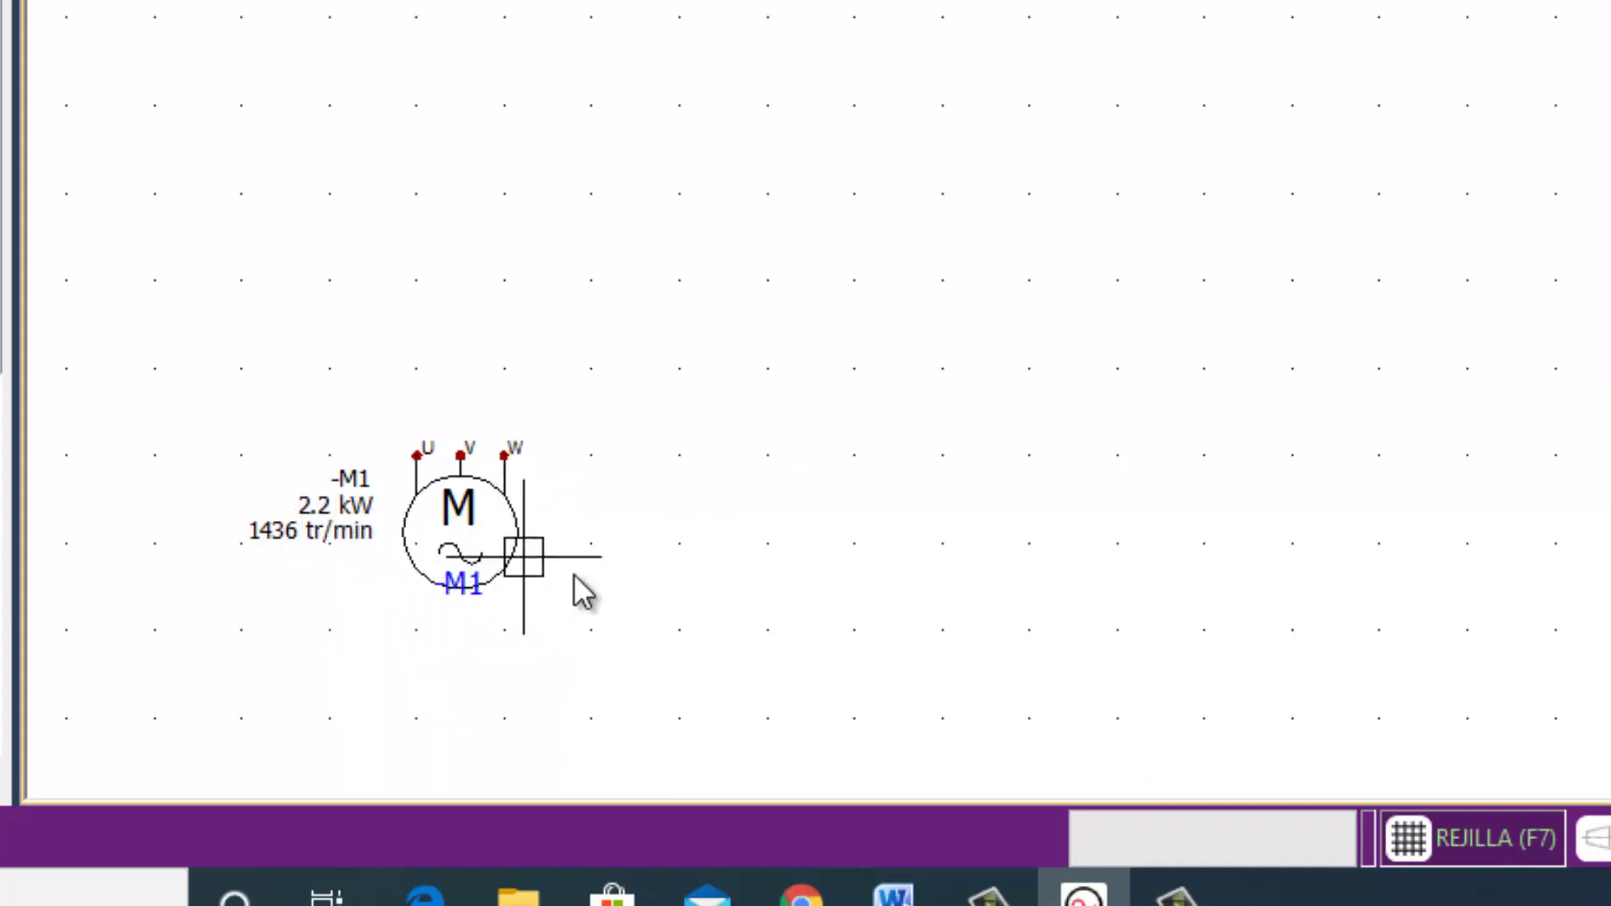
scroll(593, 567, "down", 3)
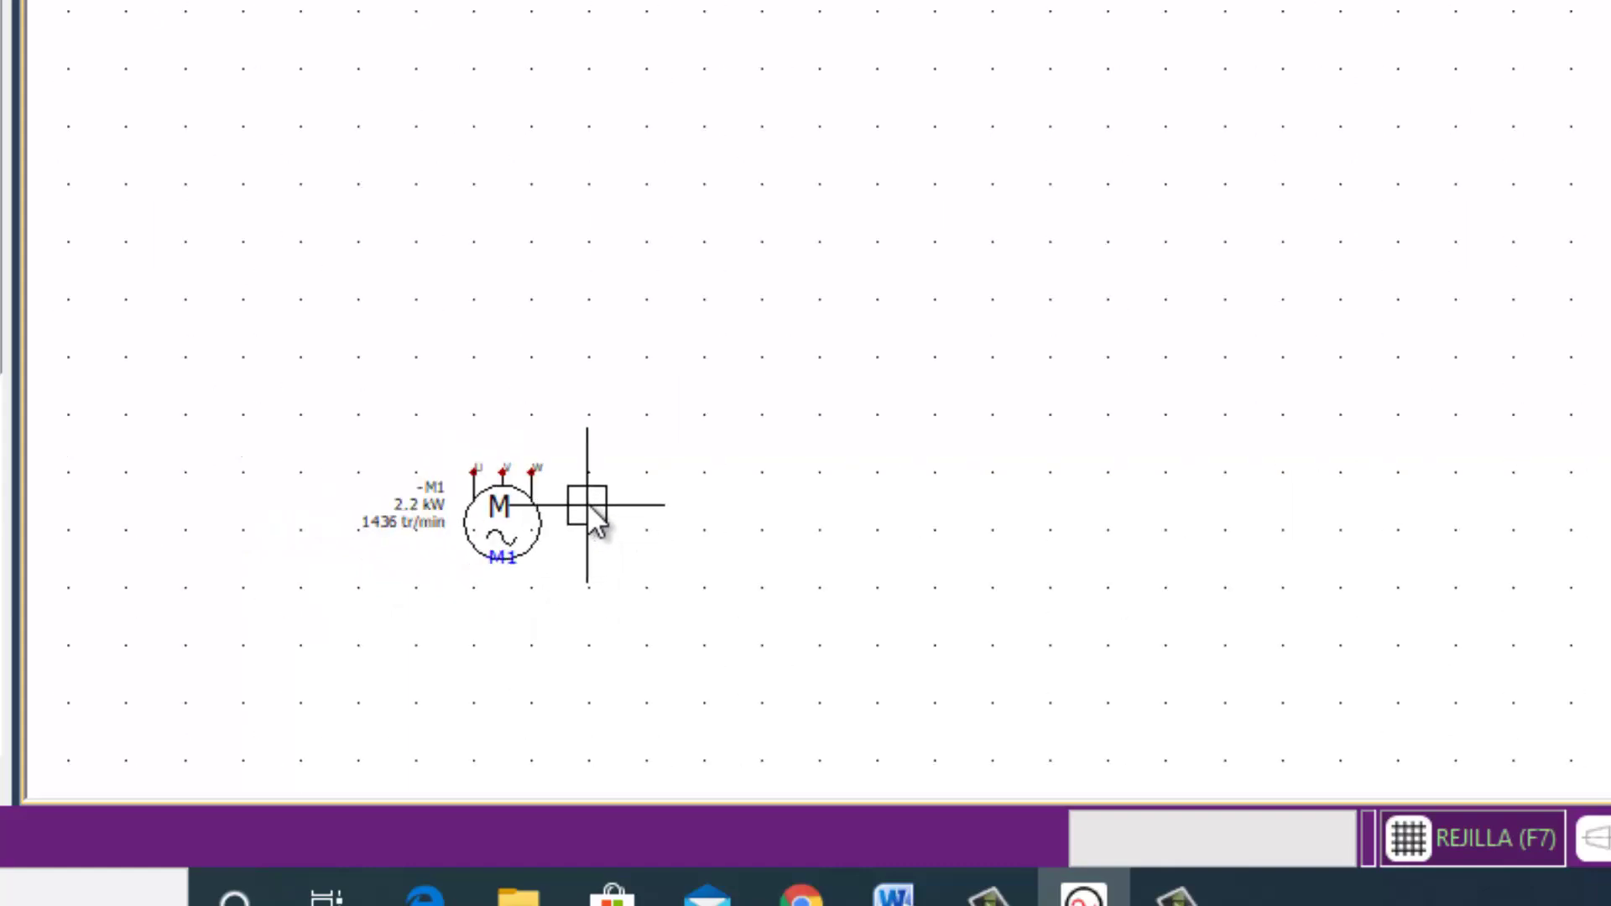
scroll(591, 510, "down", 1)
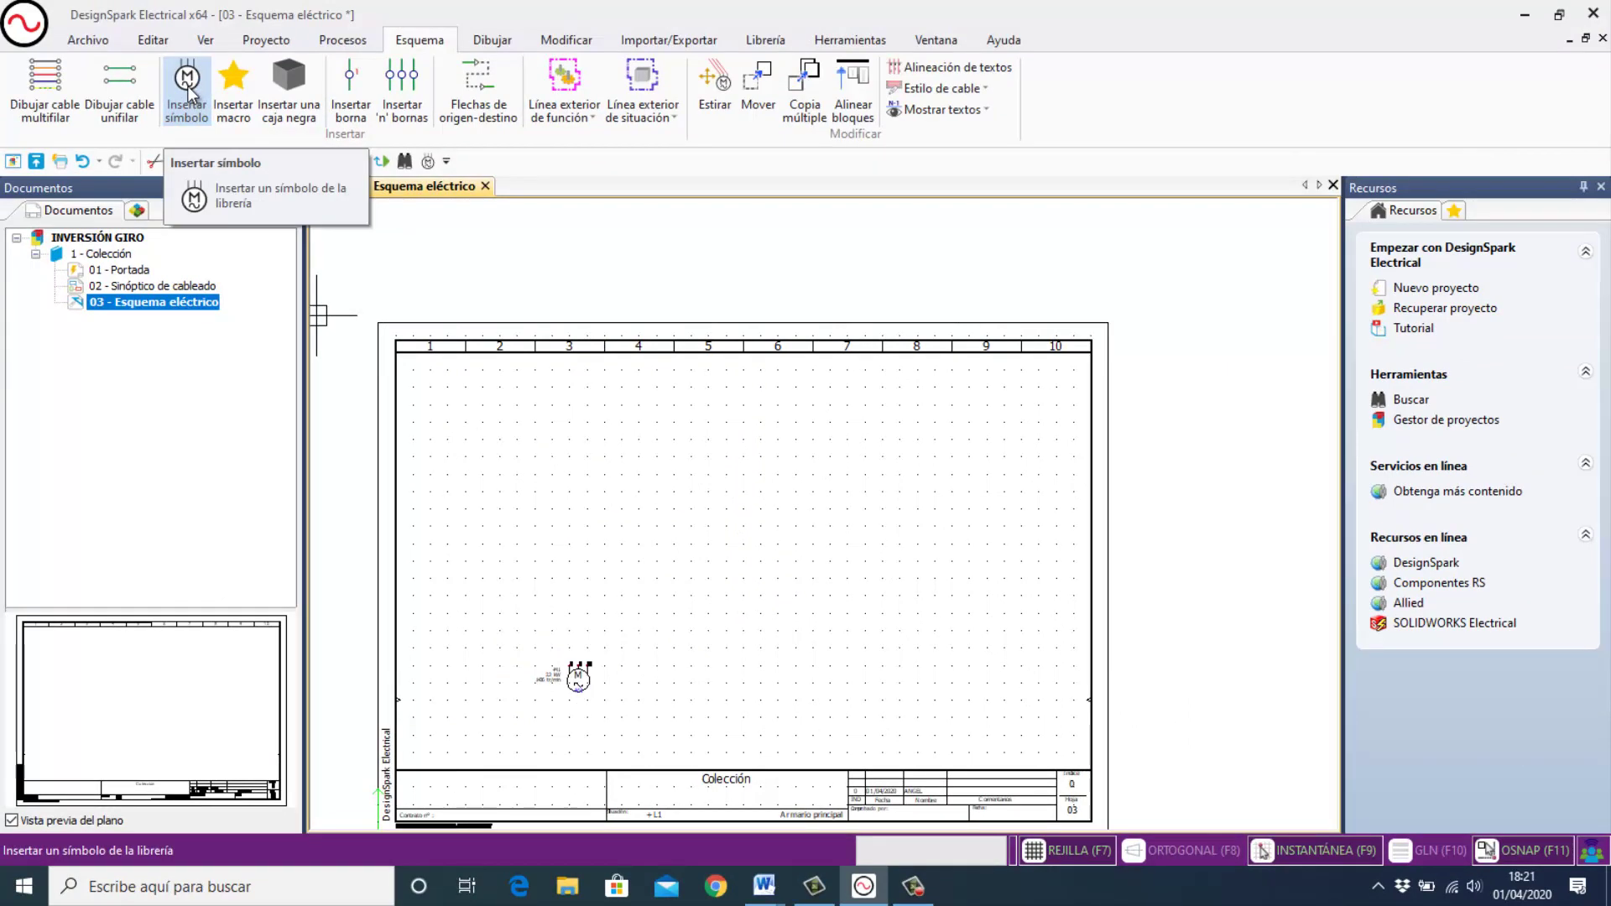
Insert the Disyuntores symbol "Disyuntor magneto-térmico de comando rotativo" above the motor in column 3, at X 112.5, Y 217.5.
left_click(186, 91)
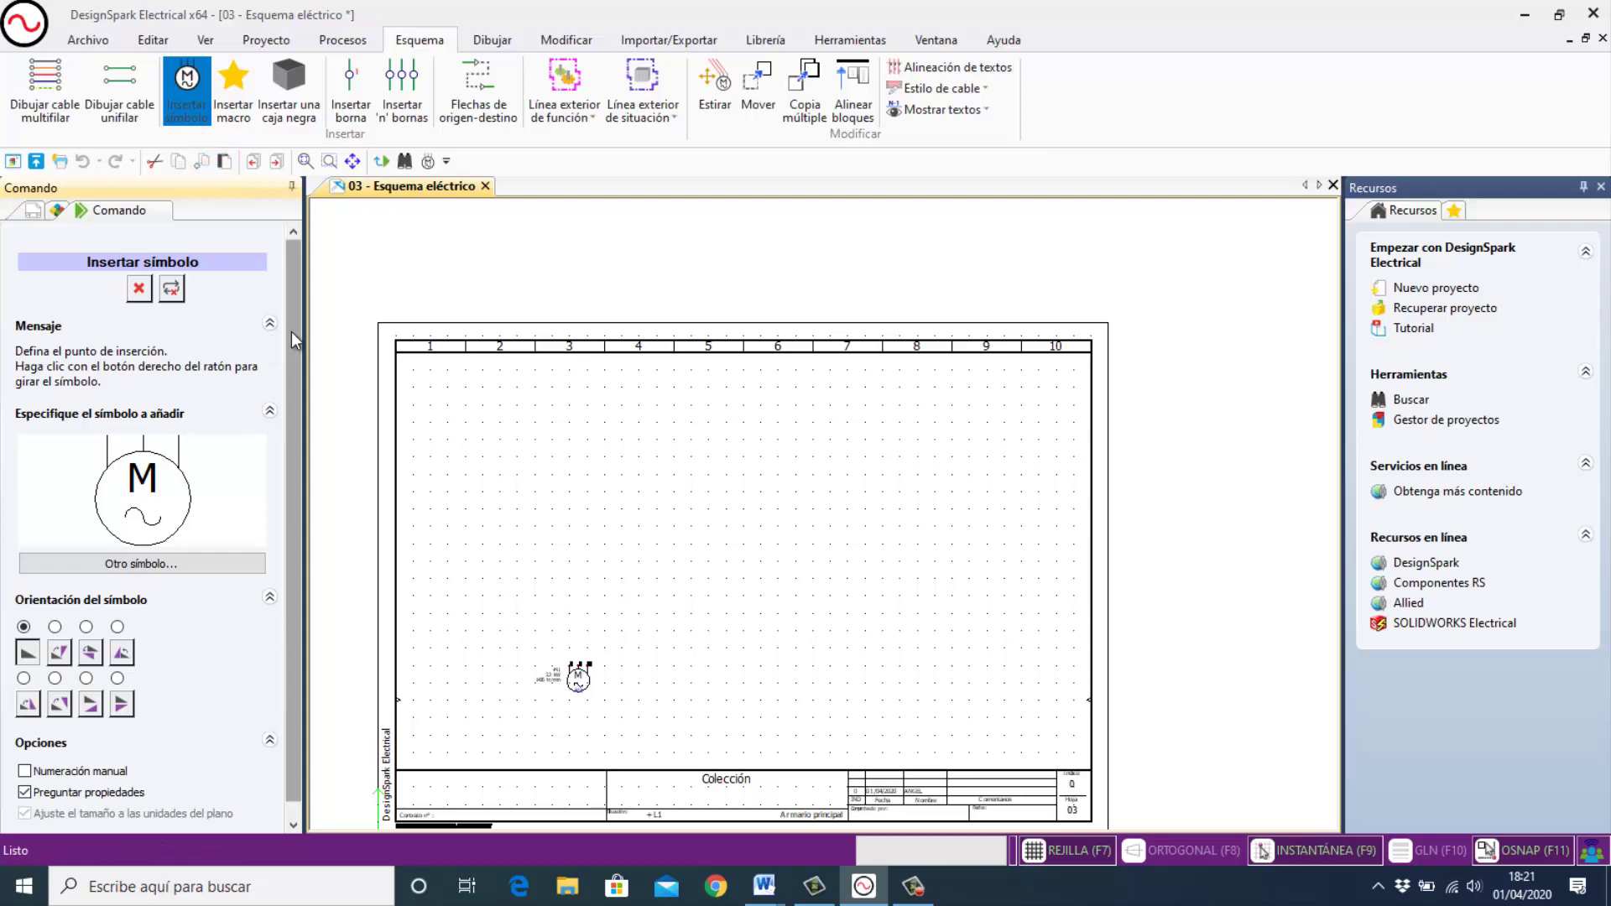
left_click(165, 560)
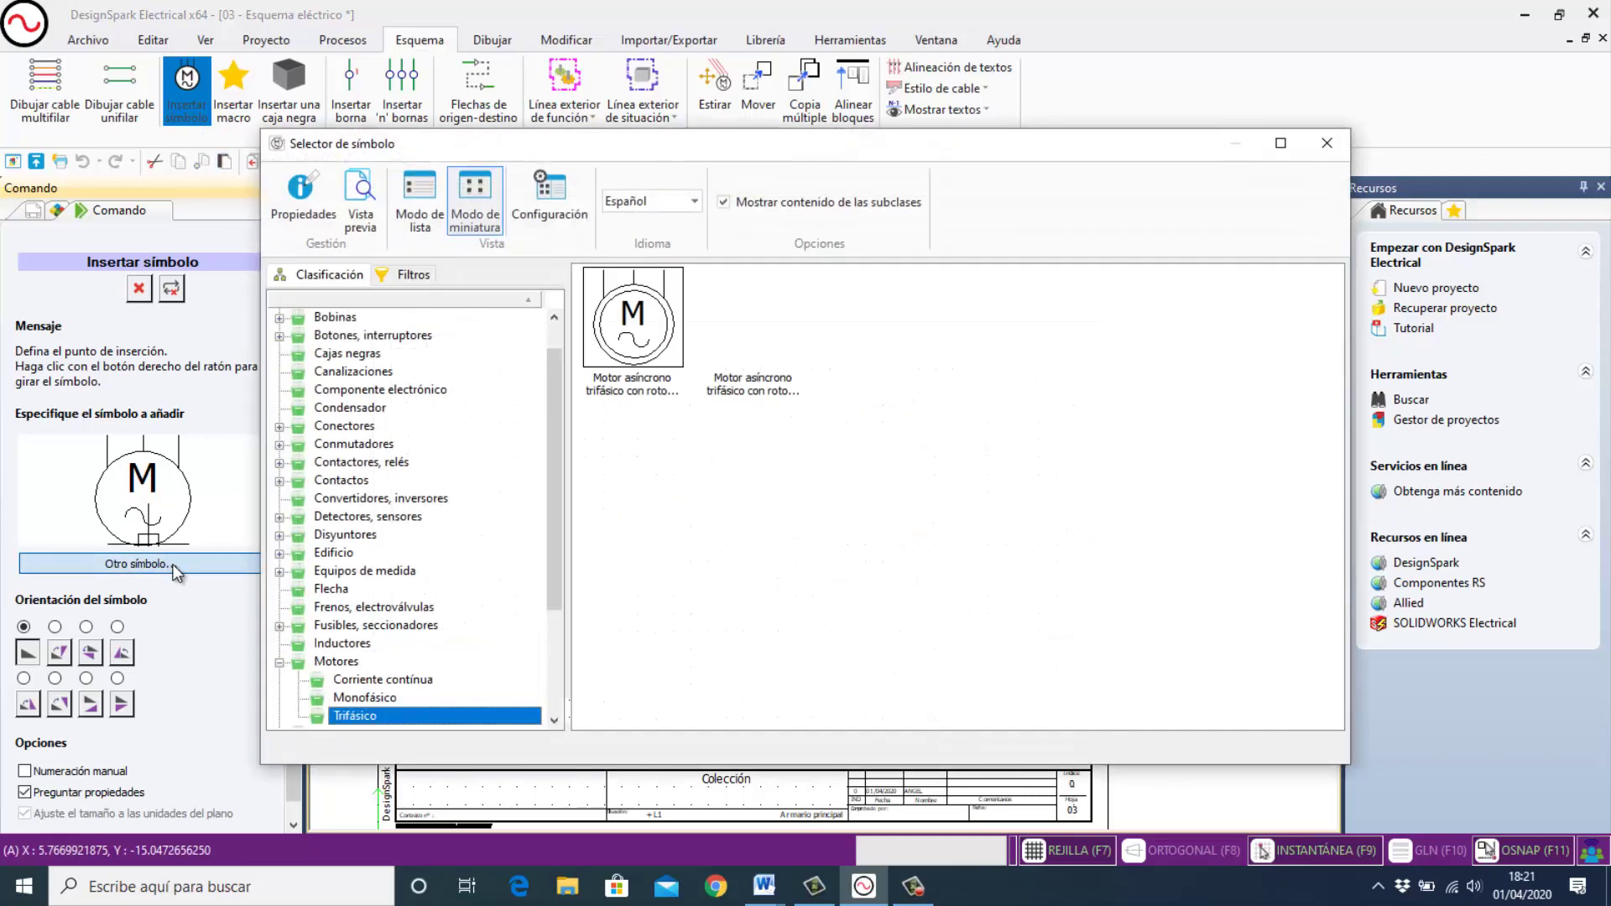
left_click(352, 536)
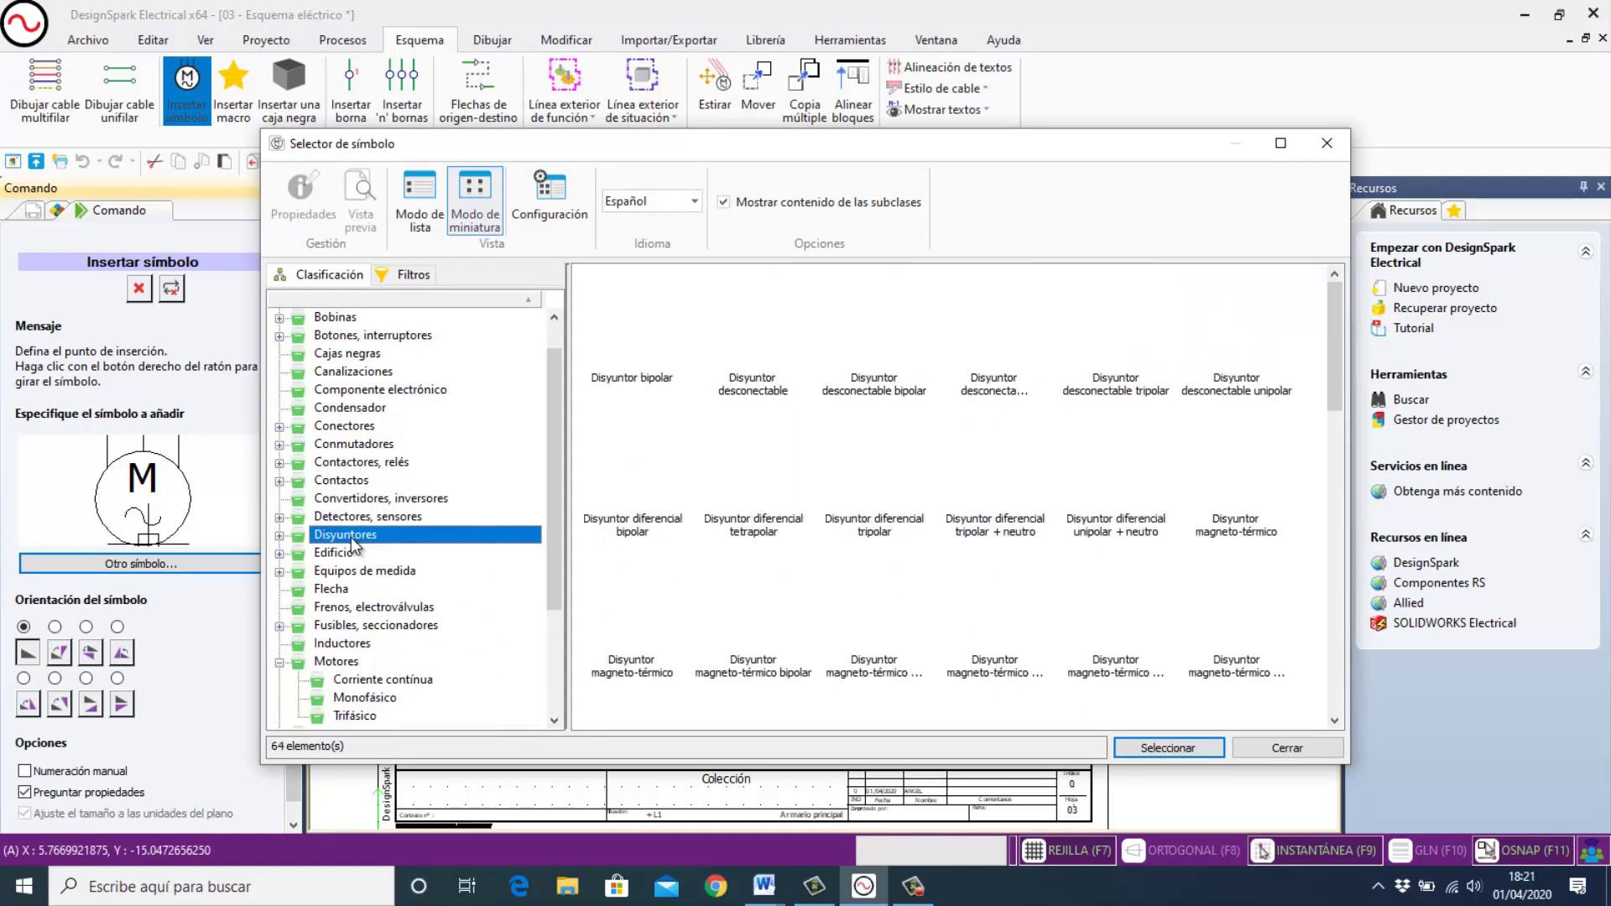
scroll(727, 480, "down", 5)
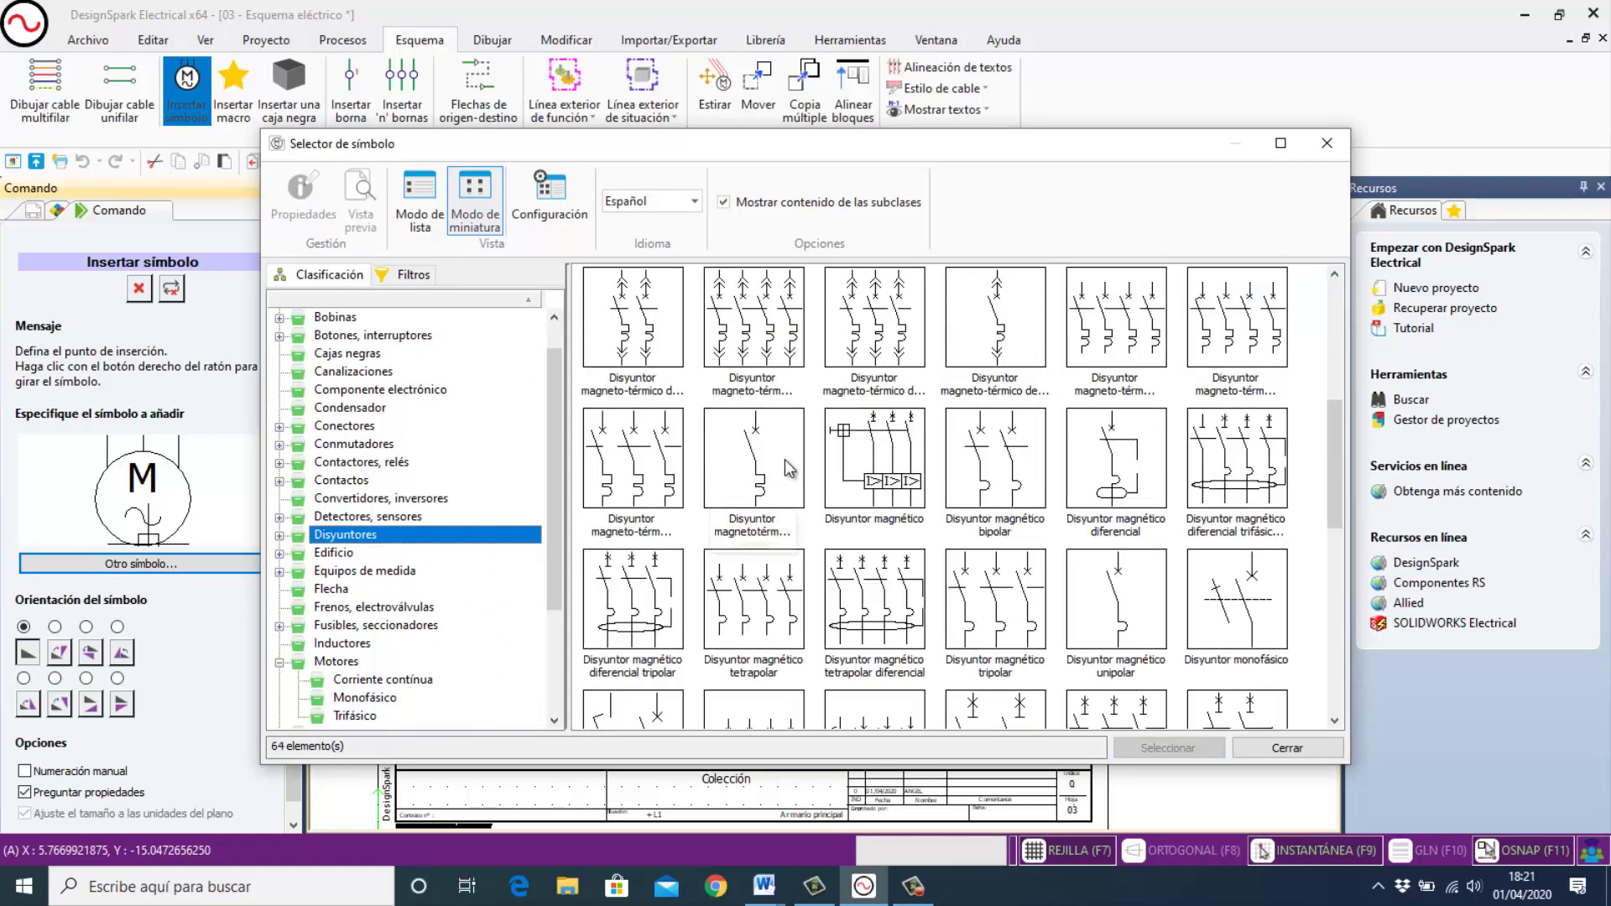
scroll(946, 502, "up", 3)
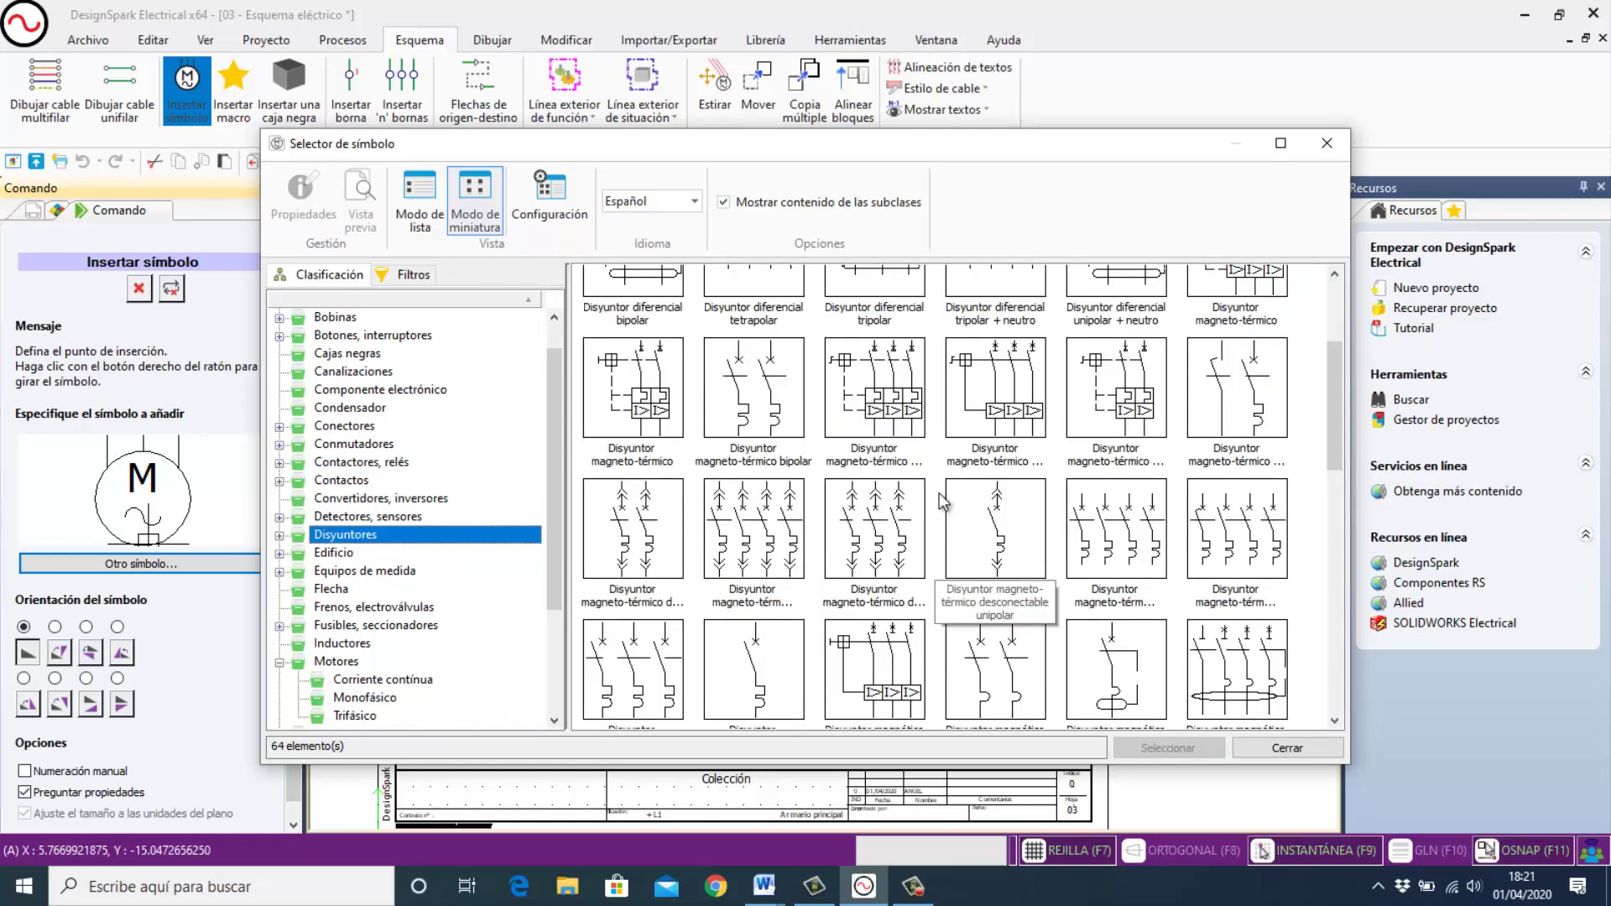
scroll(938, 497, "down", 3)
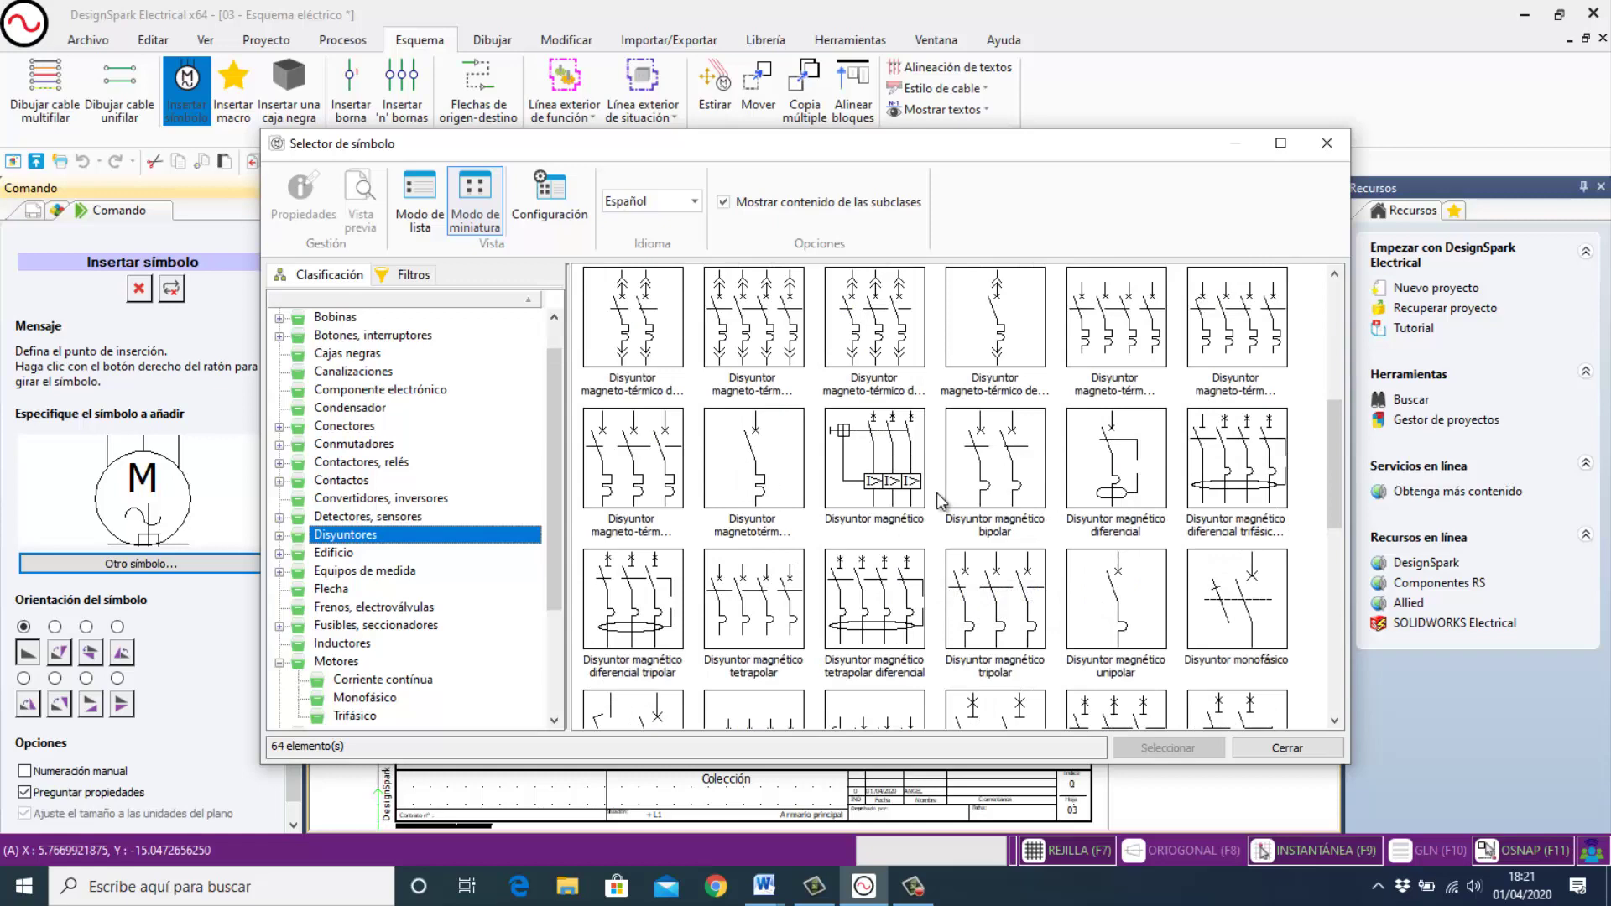
scroll(942, 502, "up", 4)
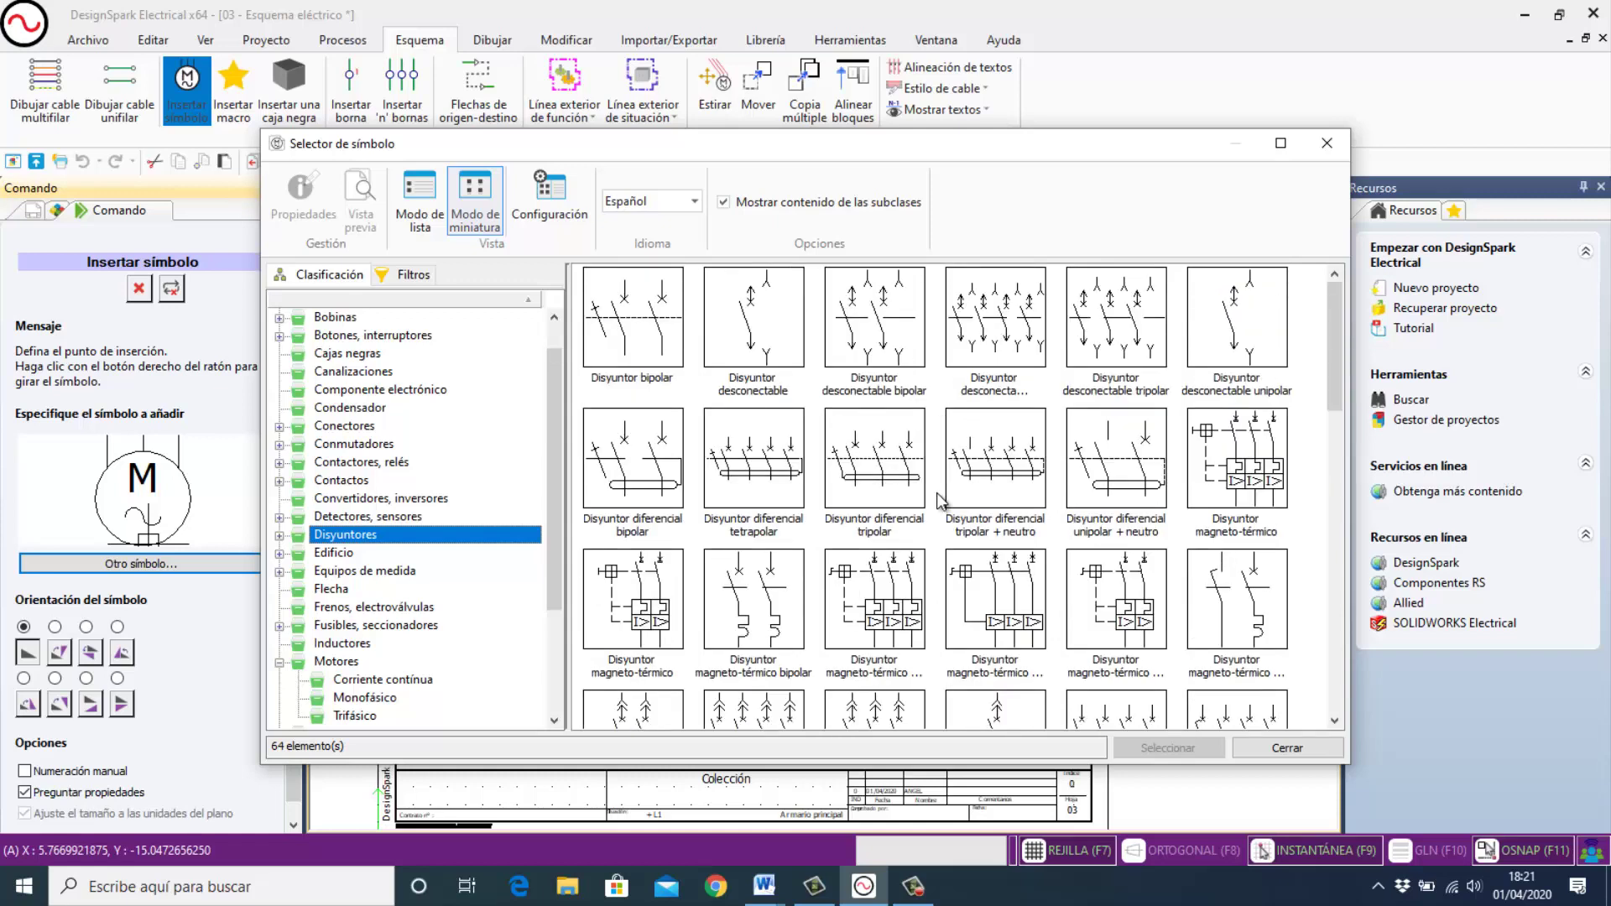
left_click(877, 600)
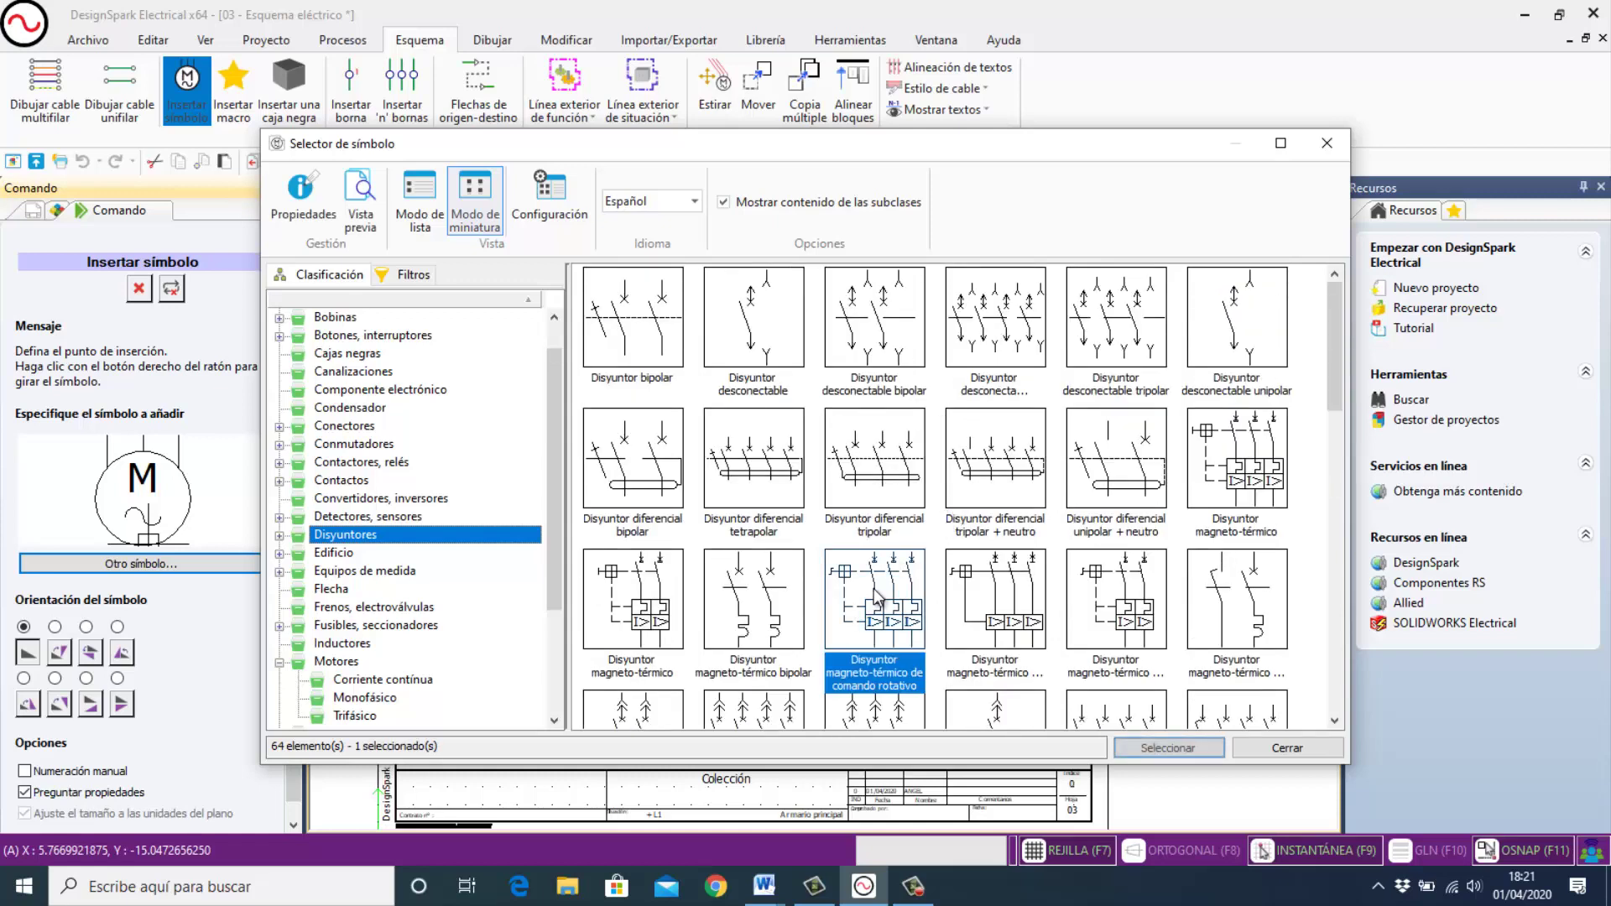
left_click(1162, 746)
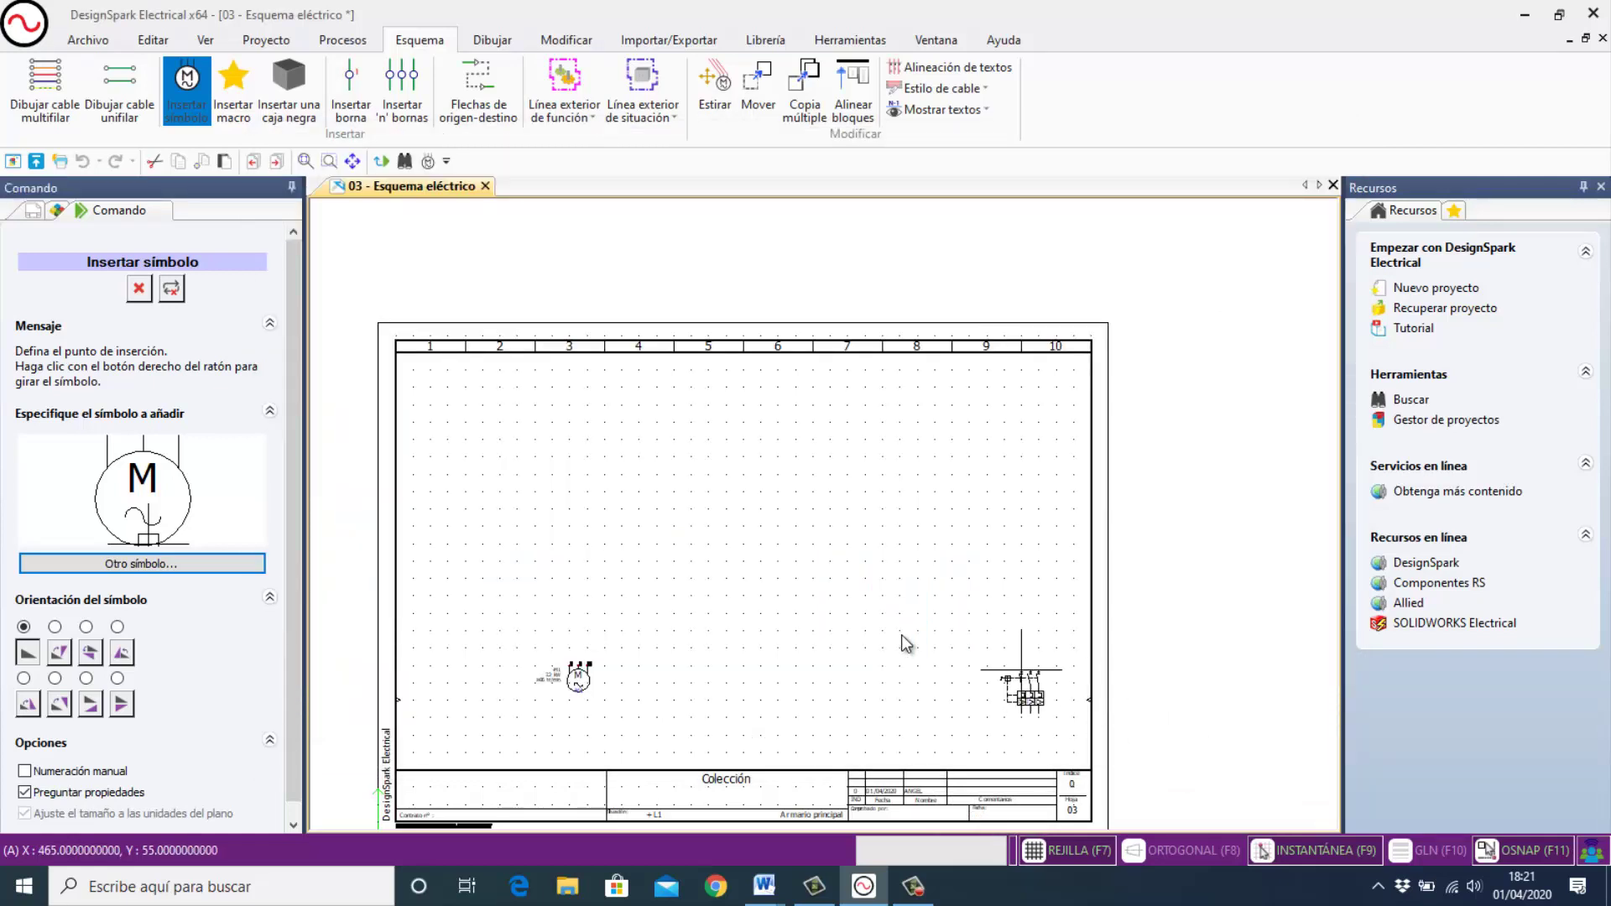
left_click(575, 464)
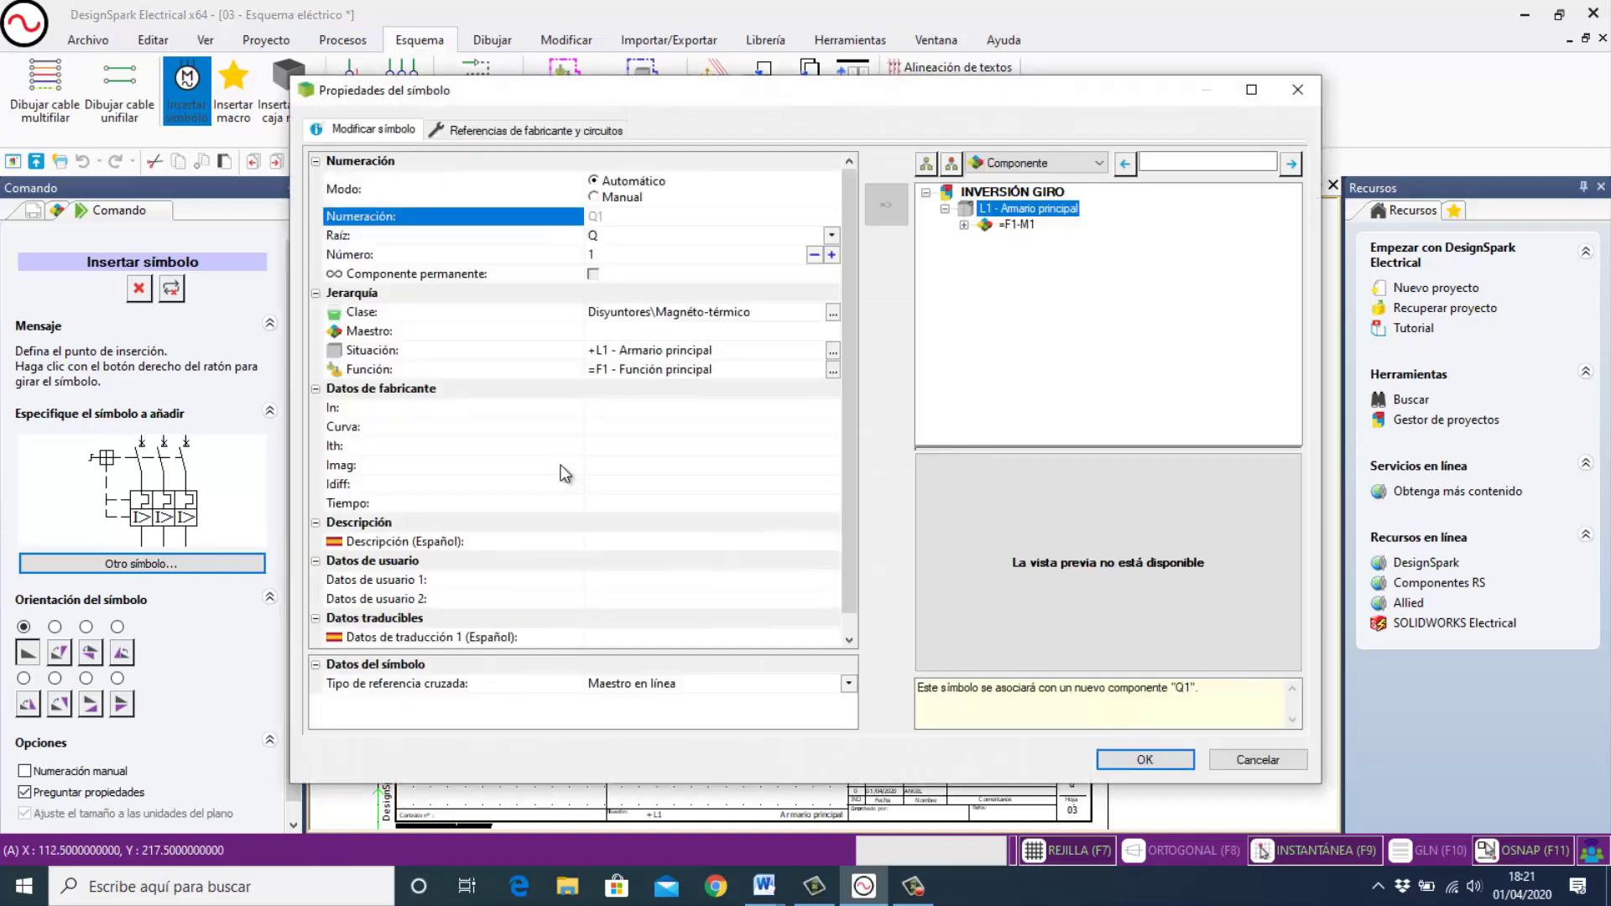
Search manufacturer references for the circuit breaker with the rated current (In) filter set to 10A.
left_click(512, 129)
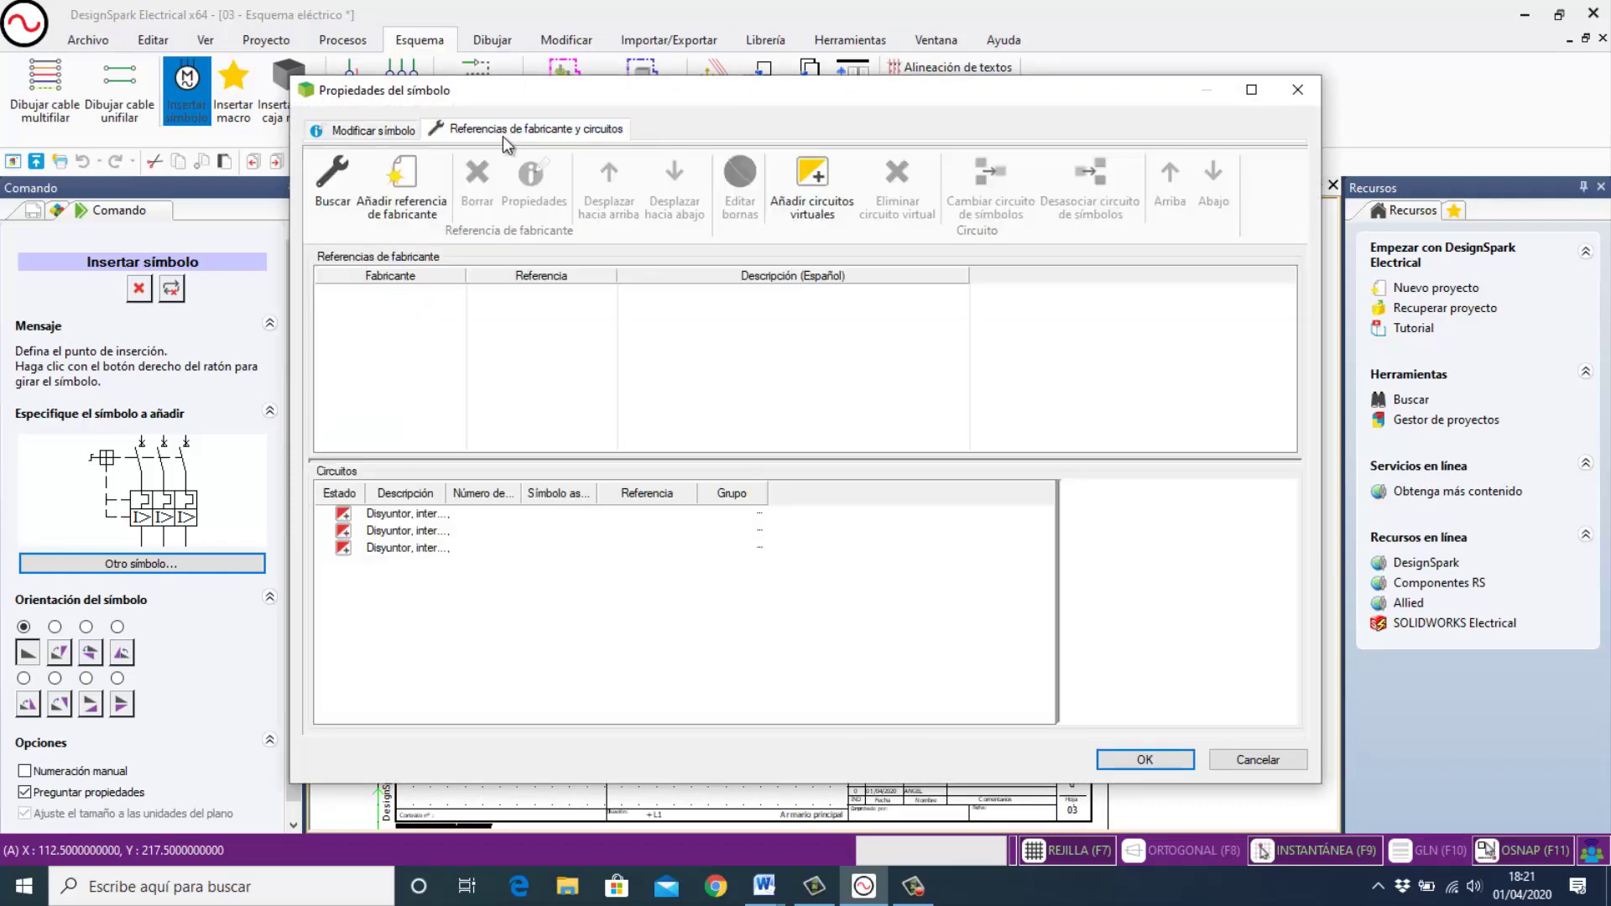
left_click(335, 166)
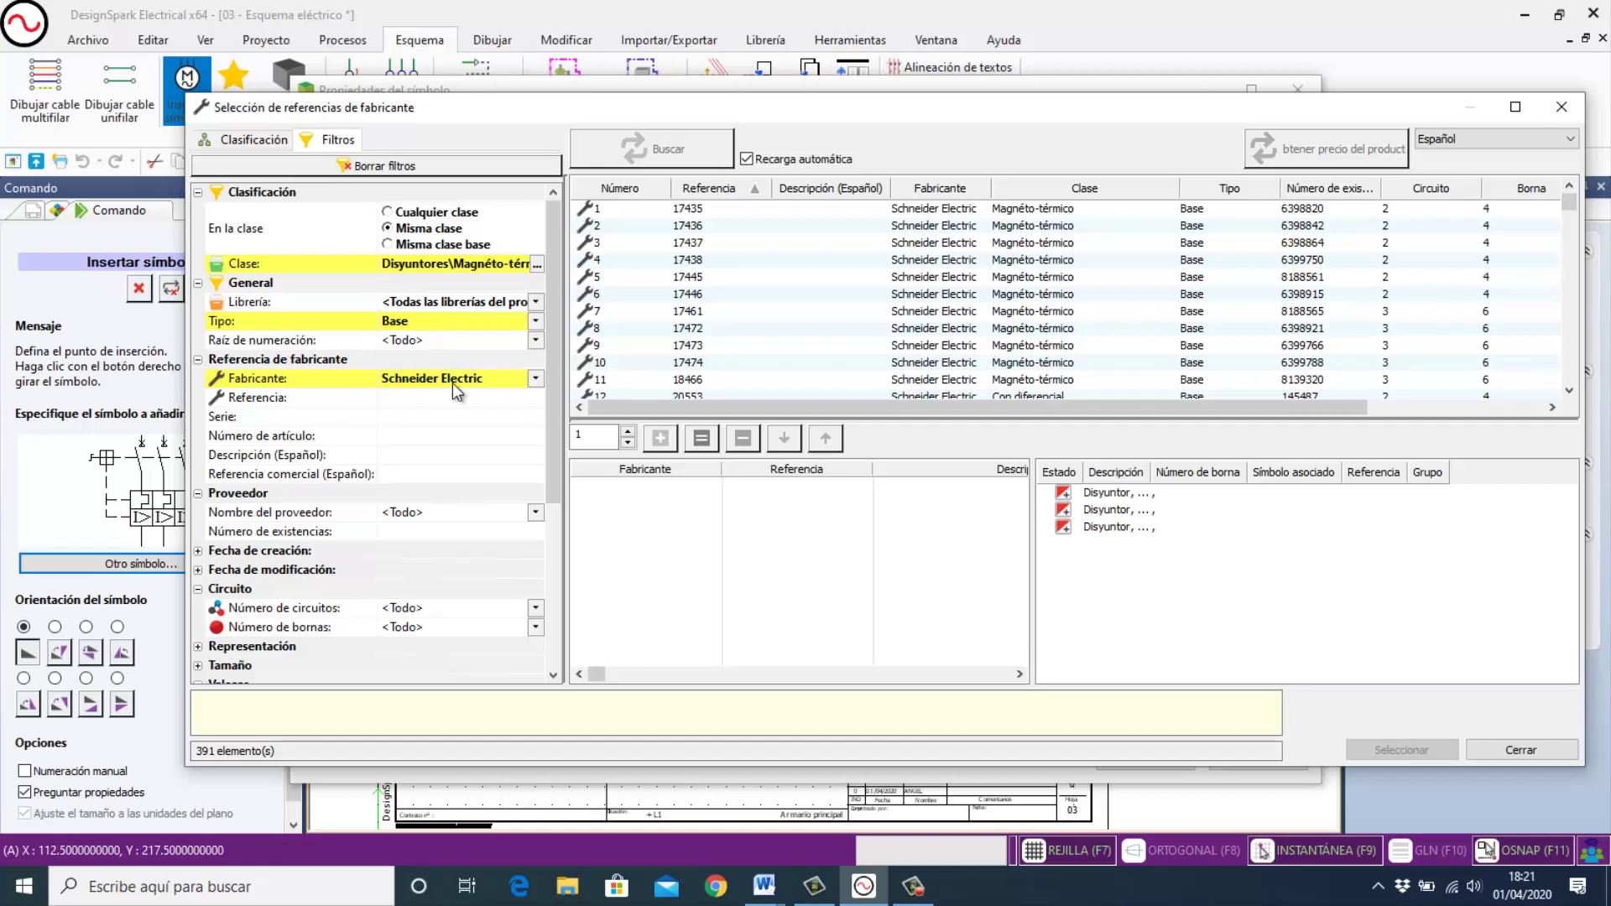
left_click_drag(552, 468, 566, 591)
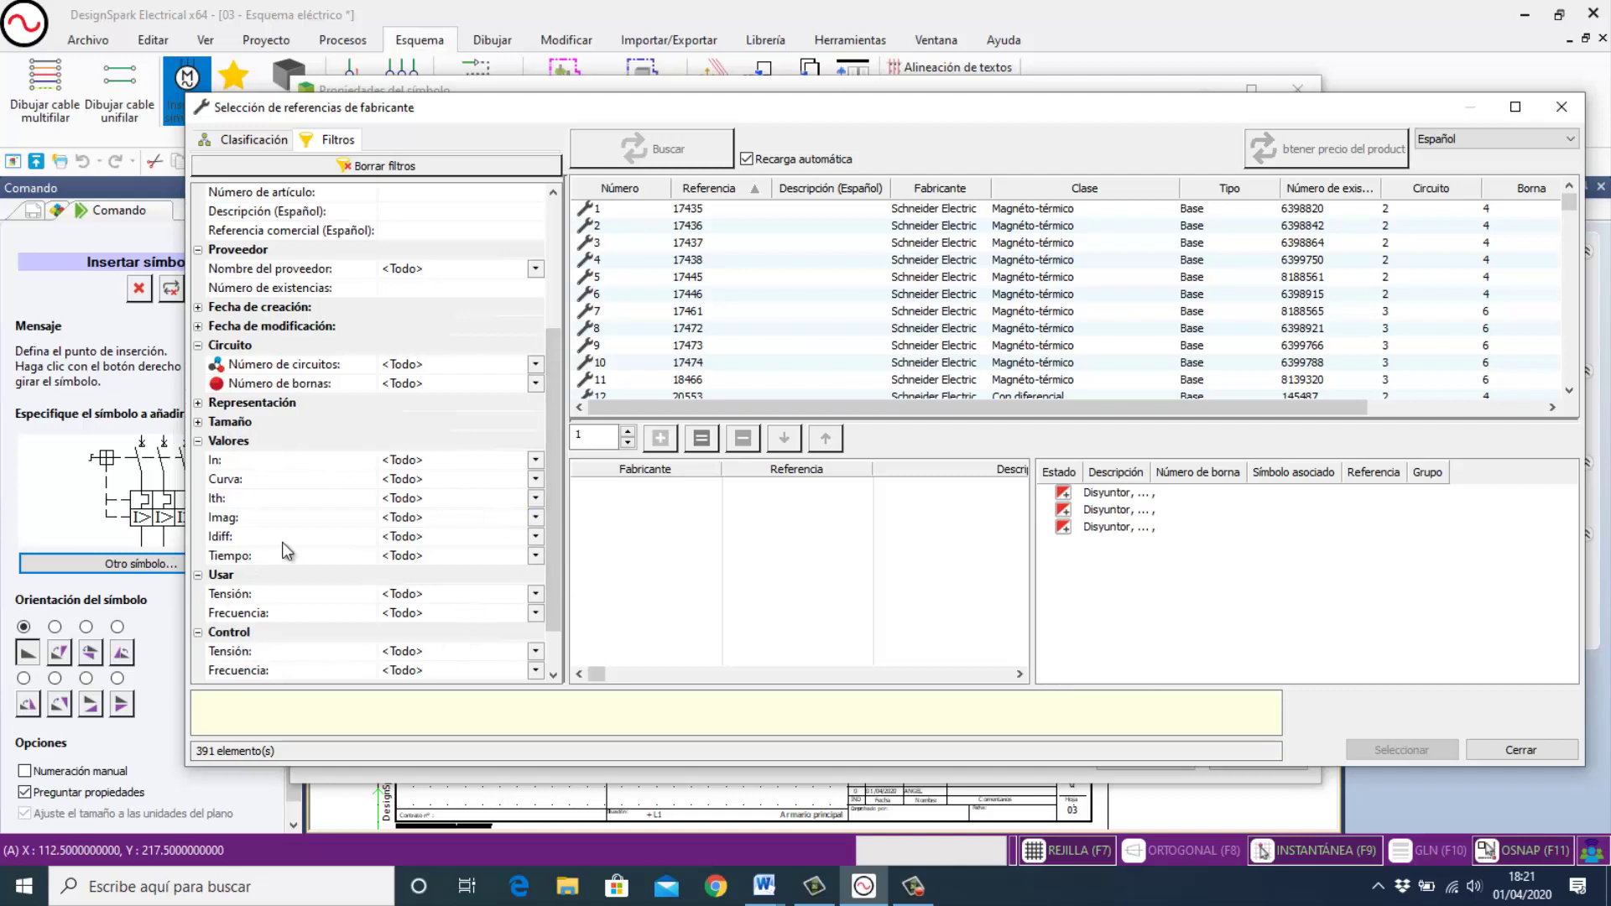
left_click(535, 462)
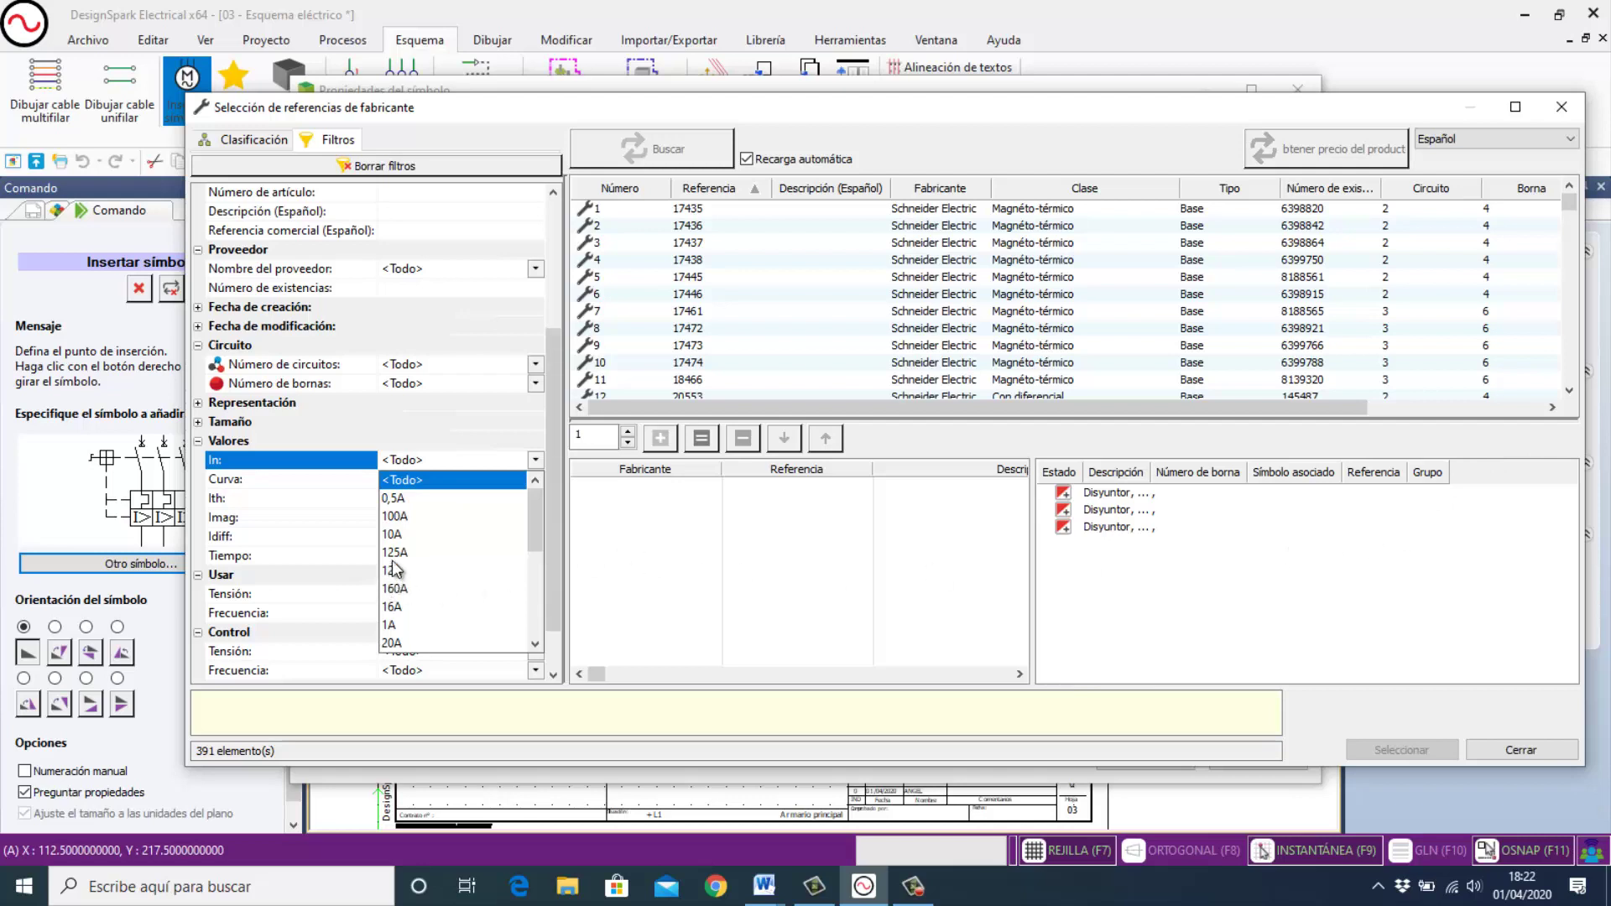
scroll(398, 577, "down", 1)
scroll(407, 625, "down", 1)
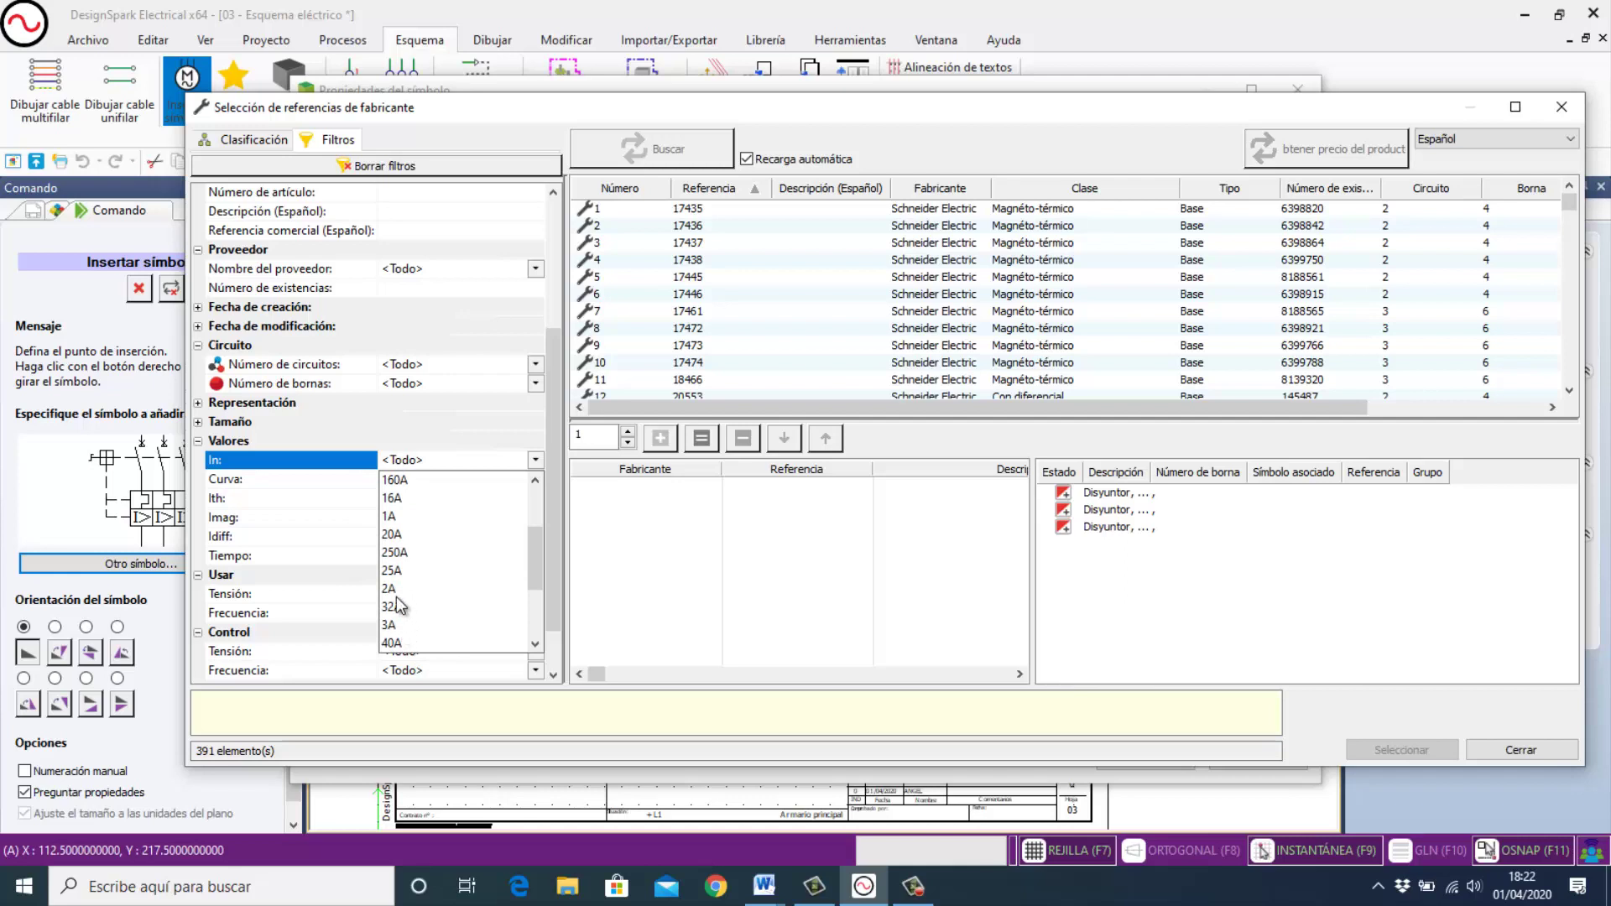
scroll(393, 544, "up", 2)
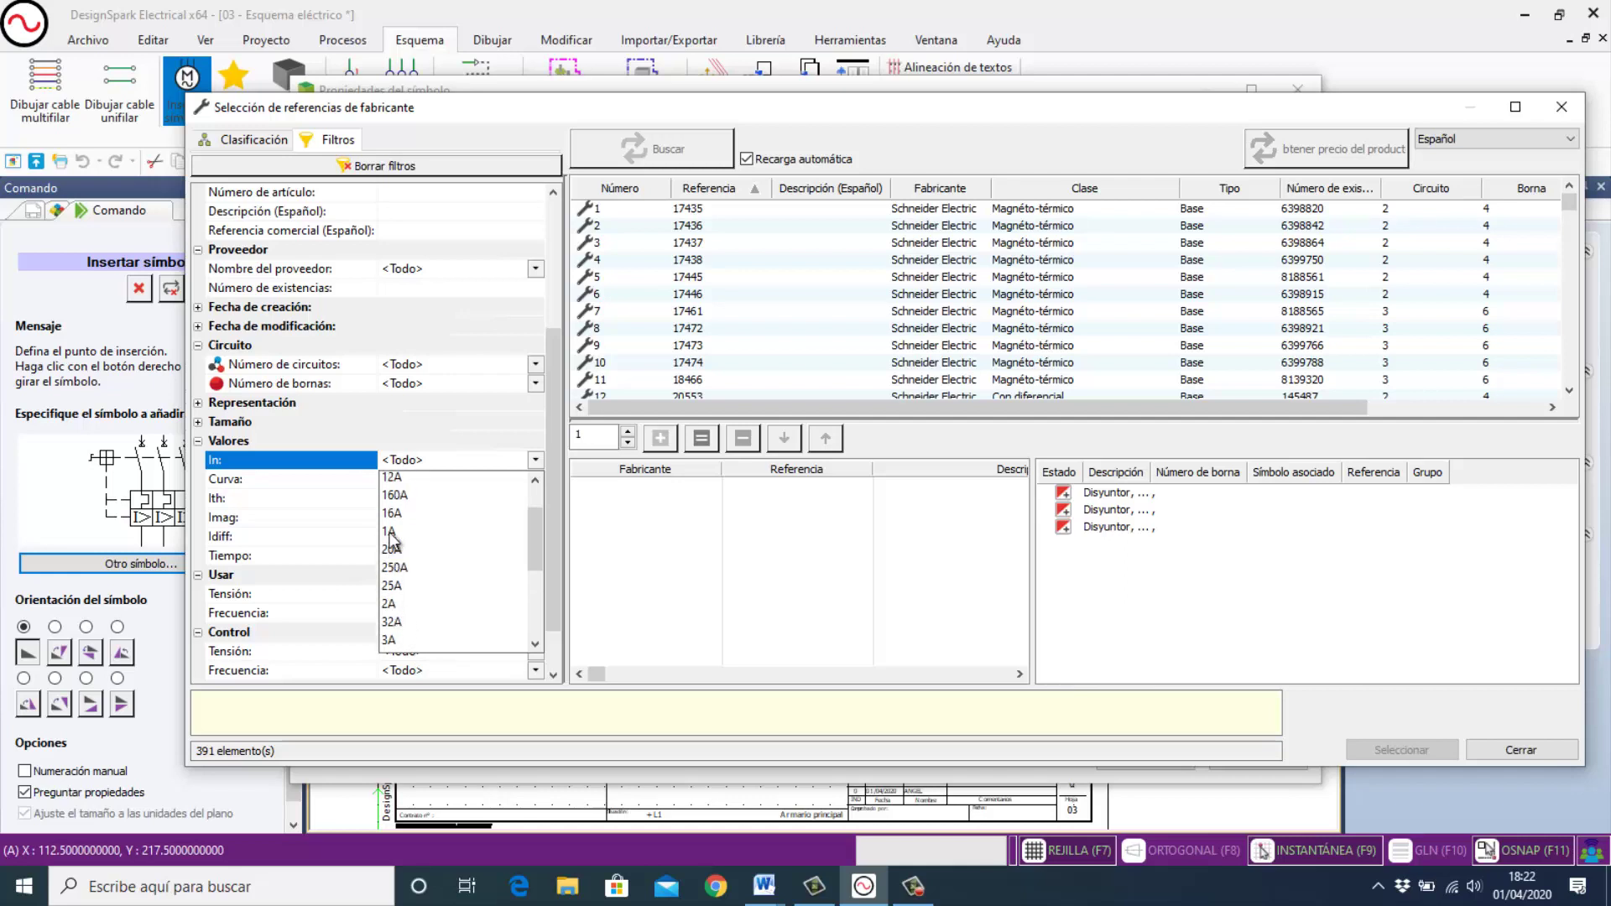
scroll(398, 539, "up", 1)
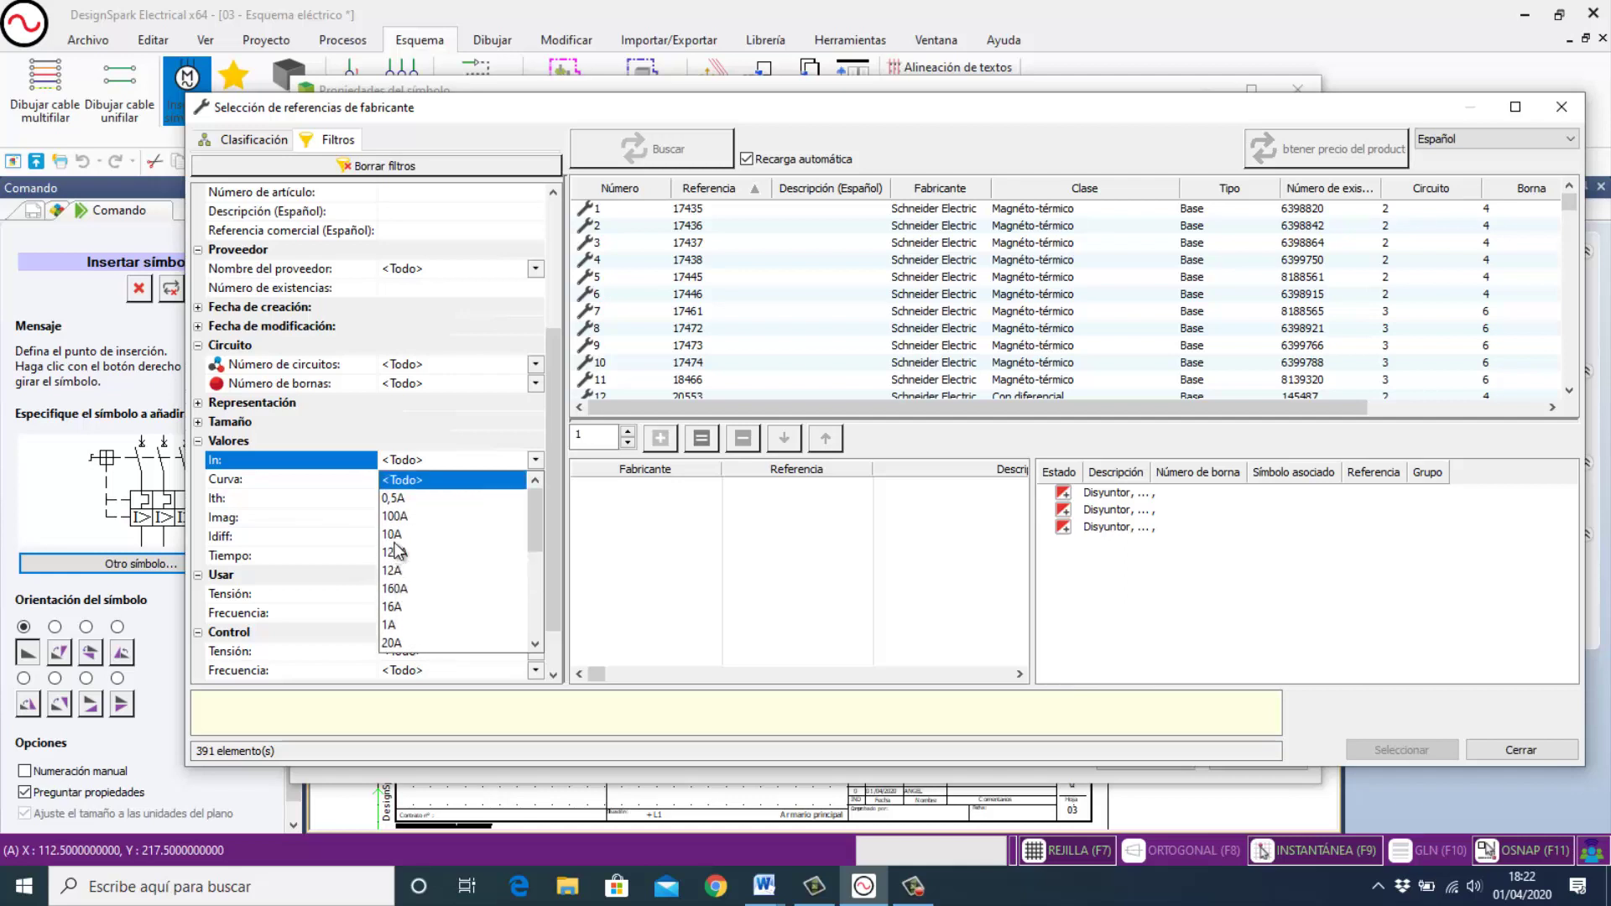
left_click(415, 537)
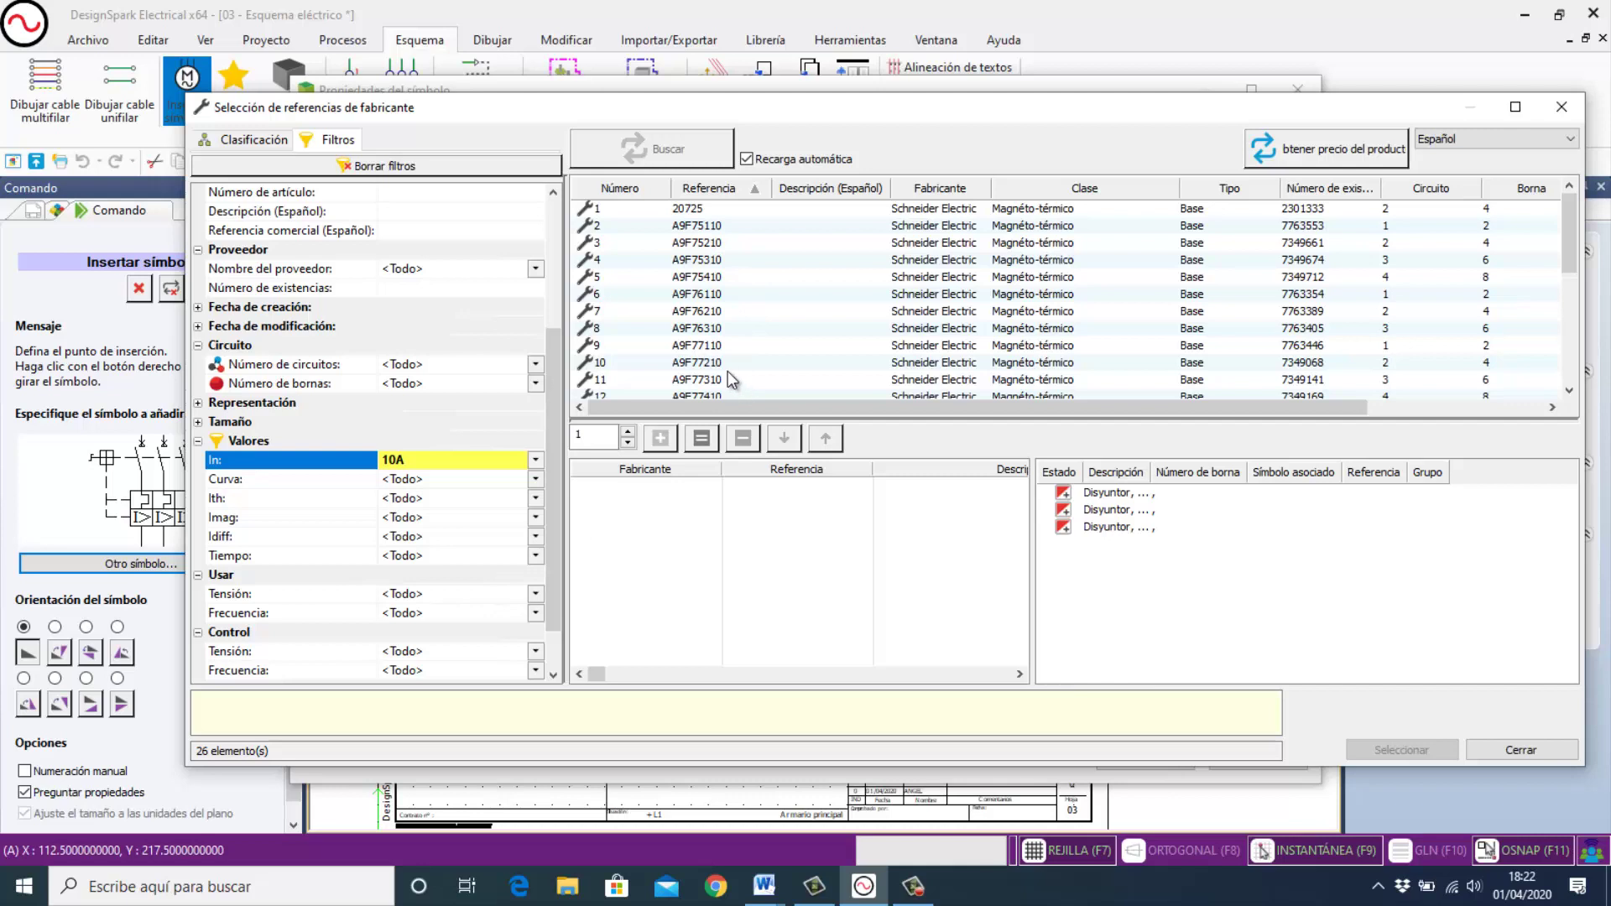
Review the general, supplier, size and electrical properties of the Schneider Electric reference A9F76110.
left_click(698, 298)
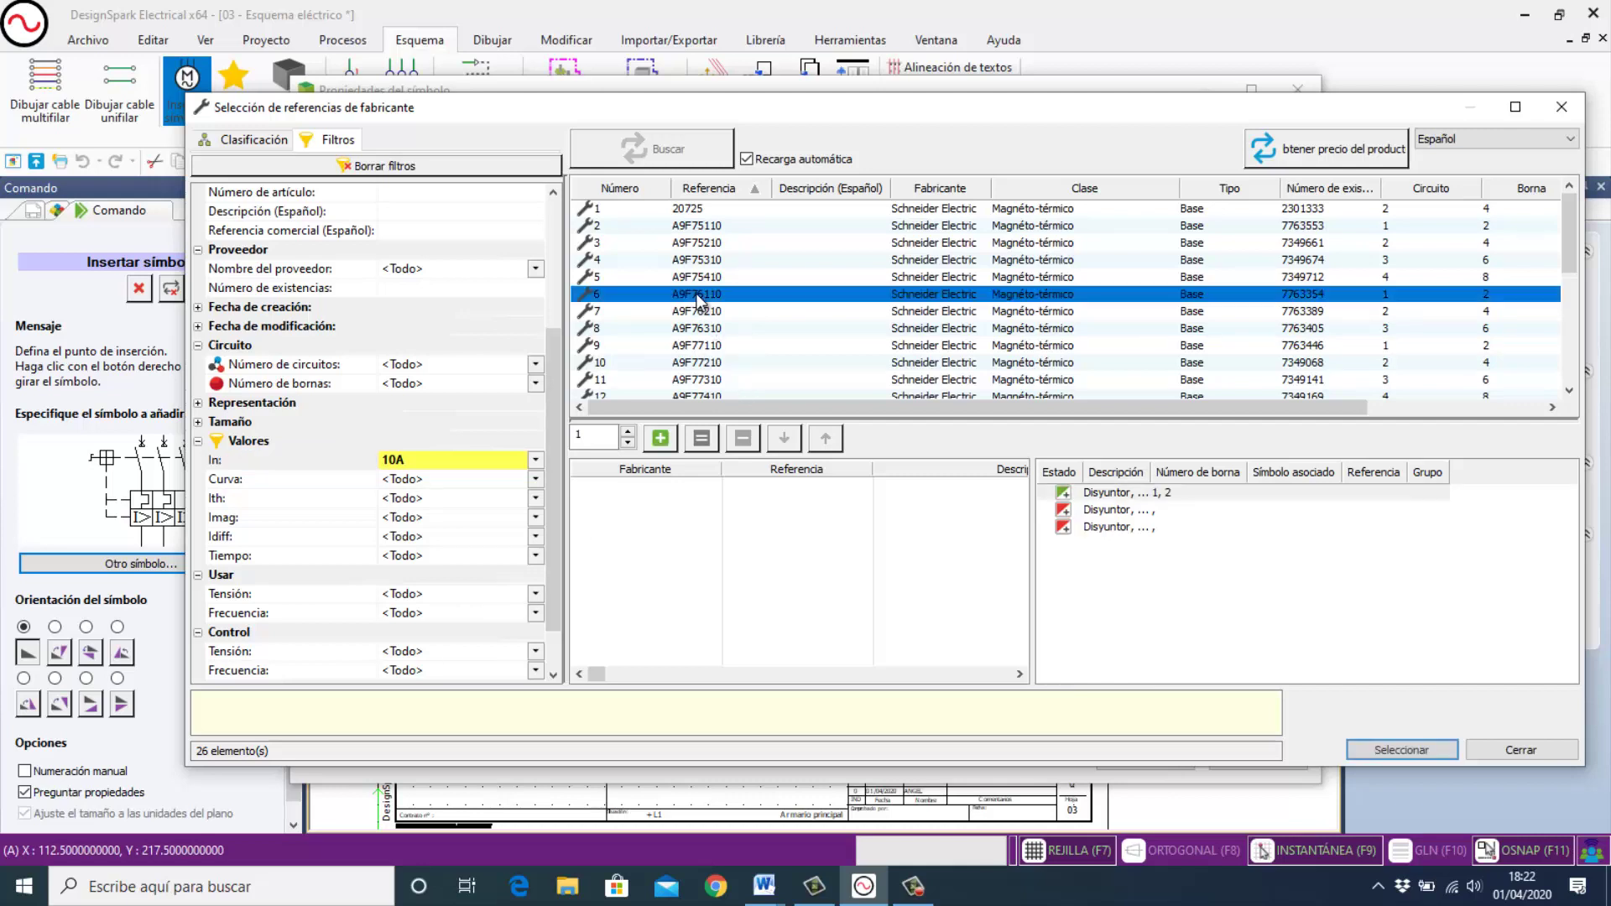
right_click(699, 298)
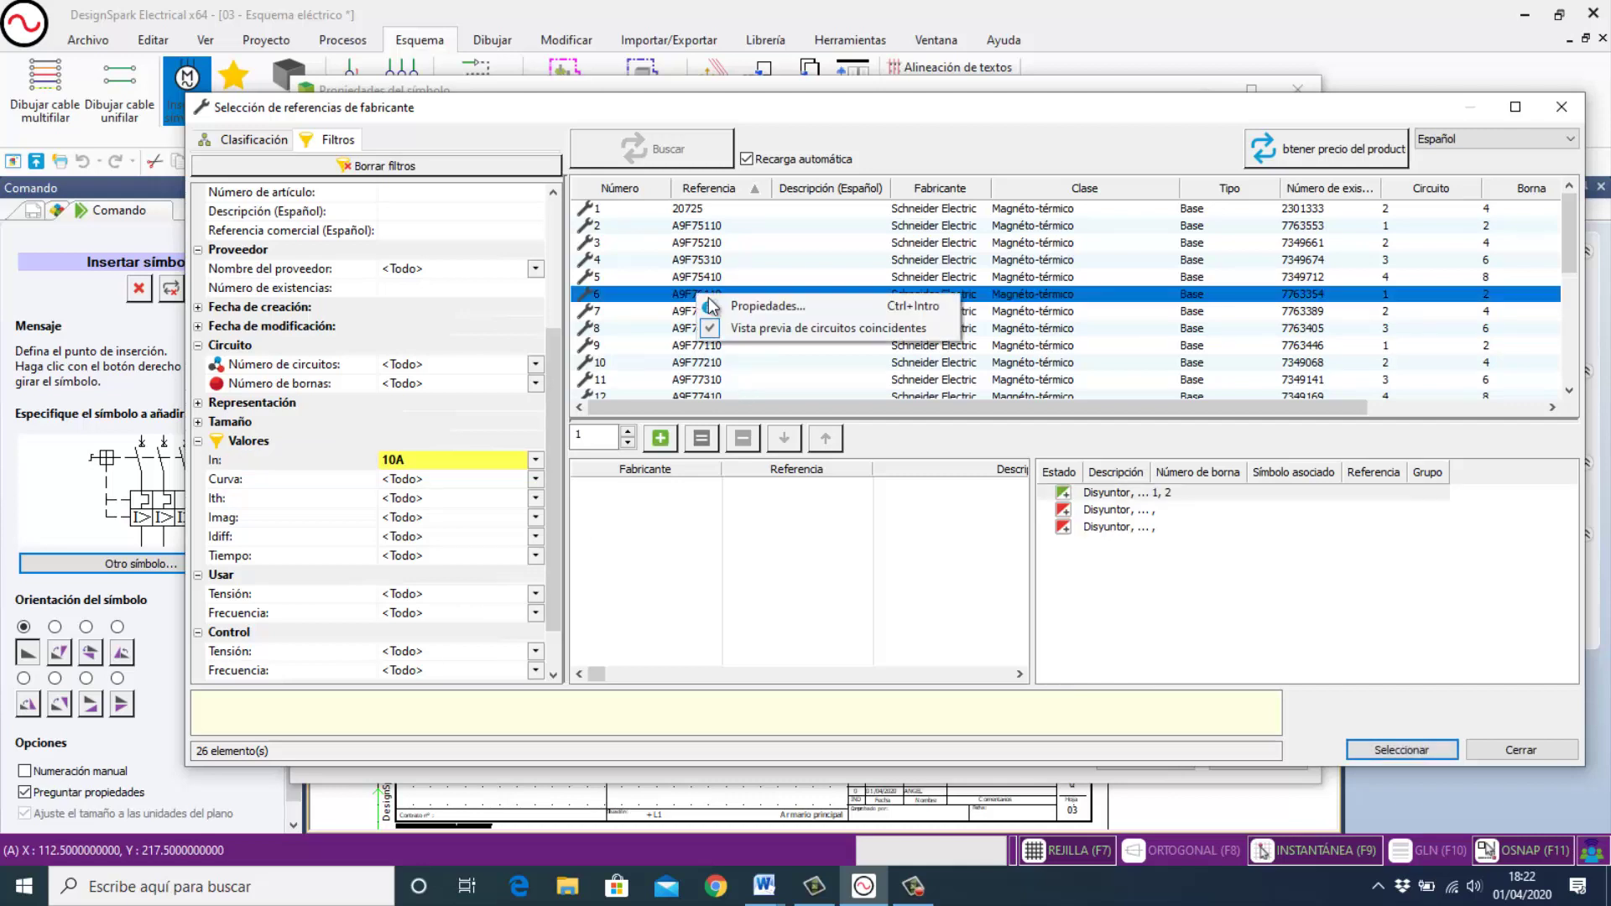
left_click(751, 307)
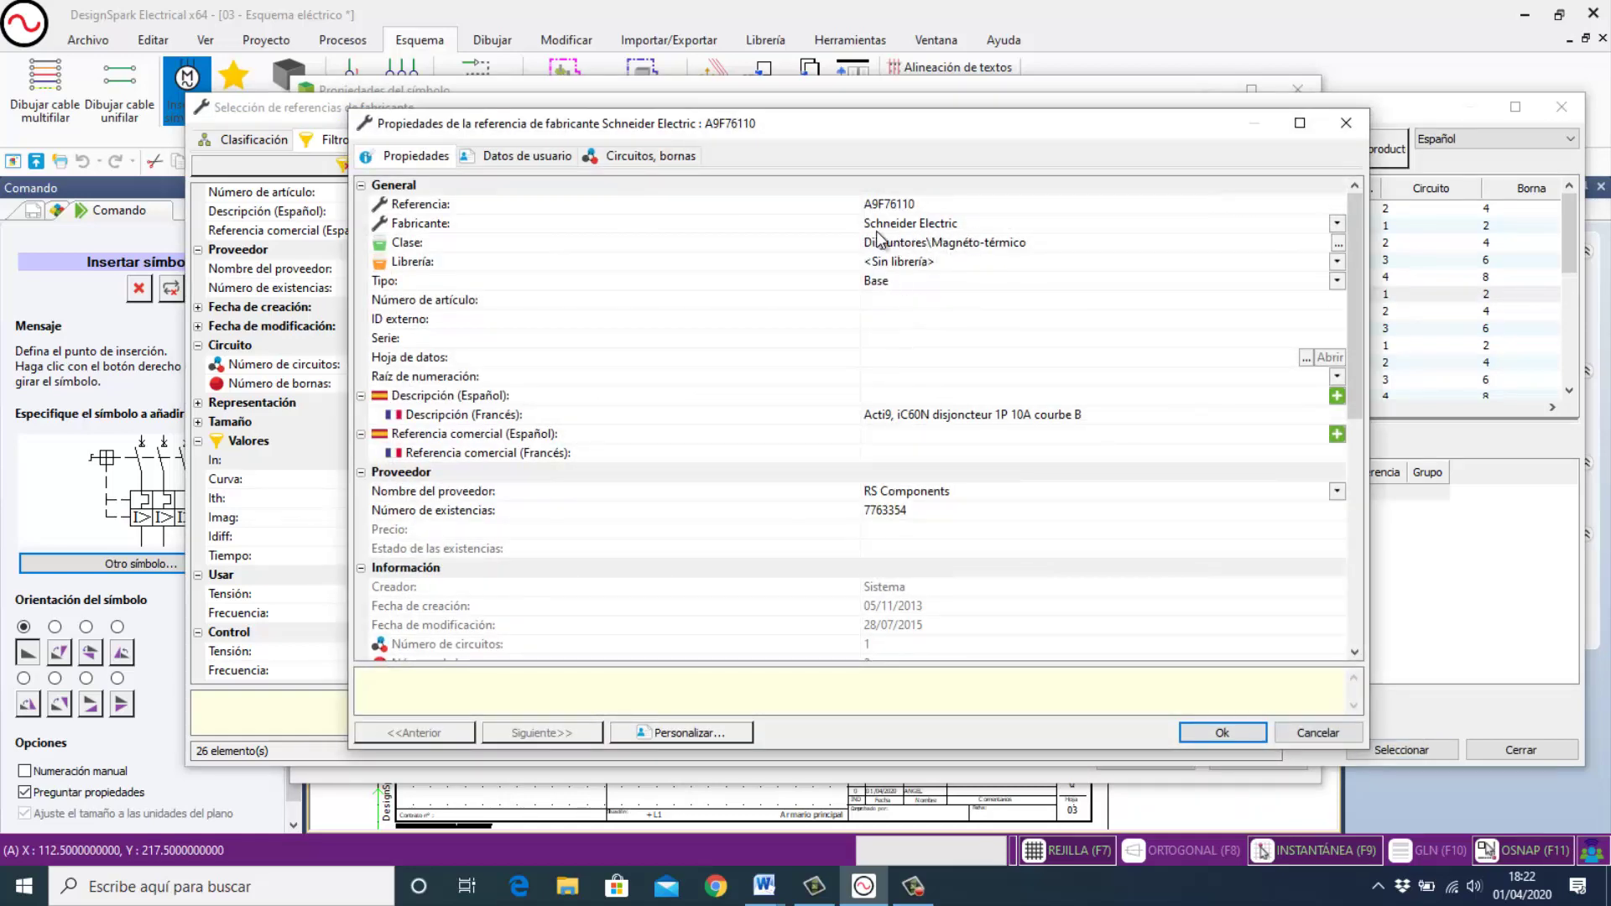
scroll(910, 343, "down", 2)
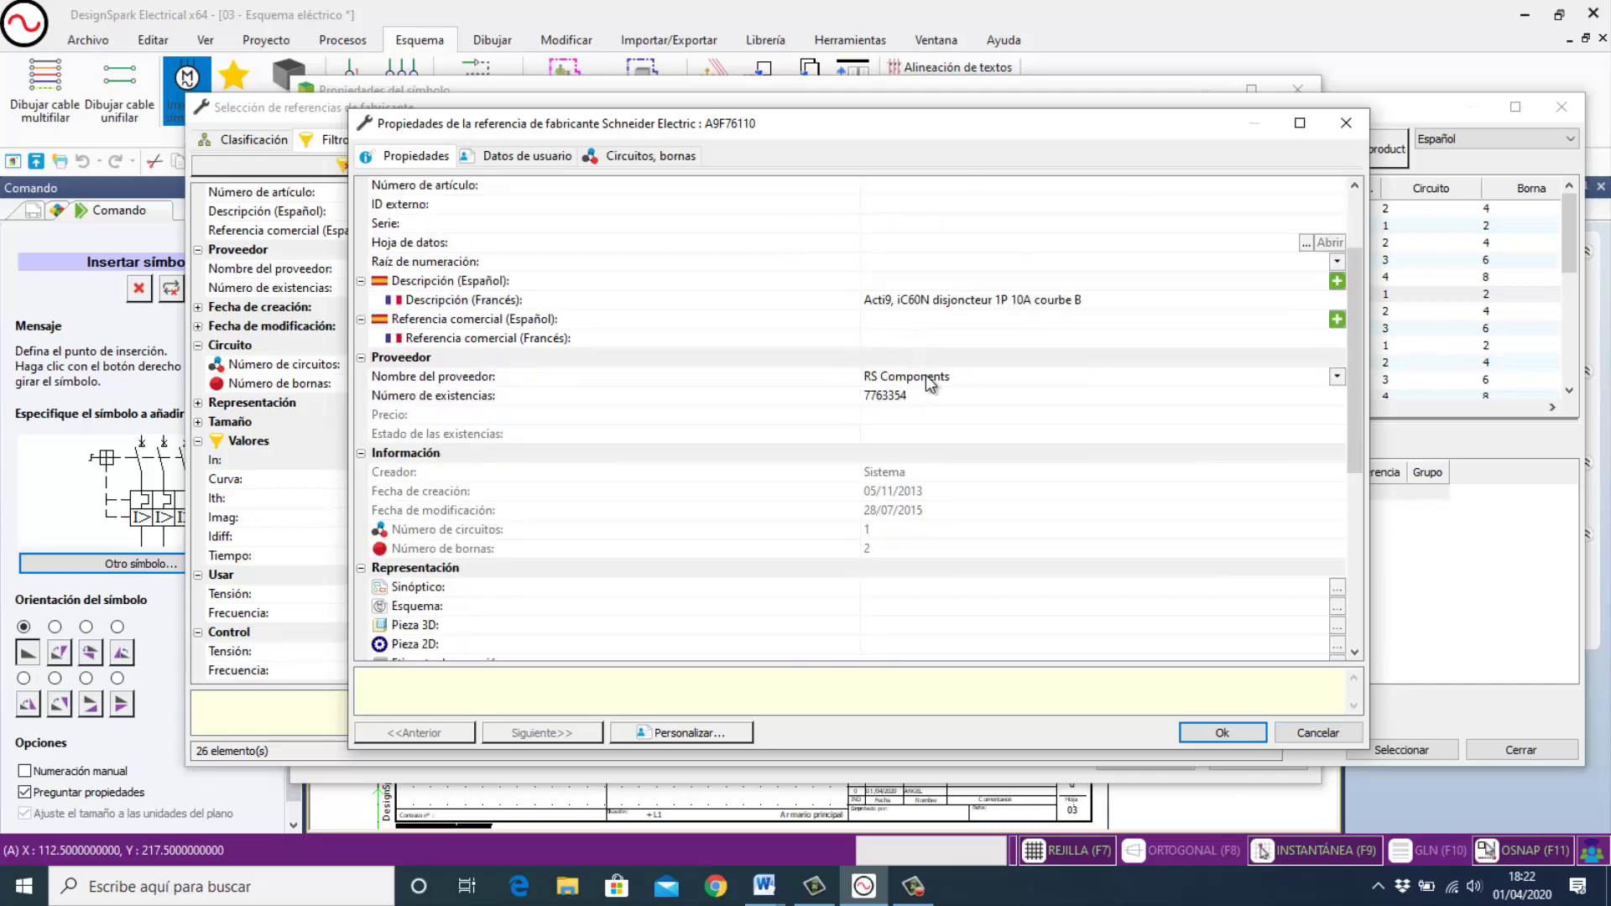
scroll(932, 380, "up", 2)
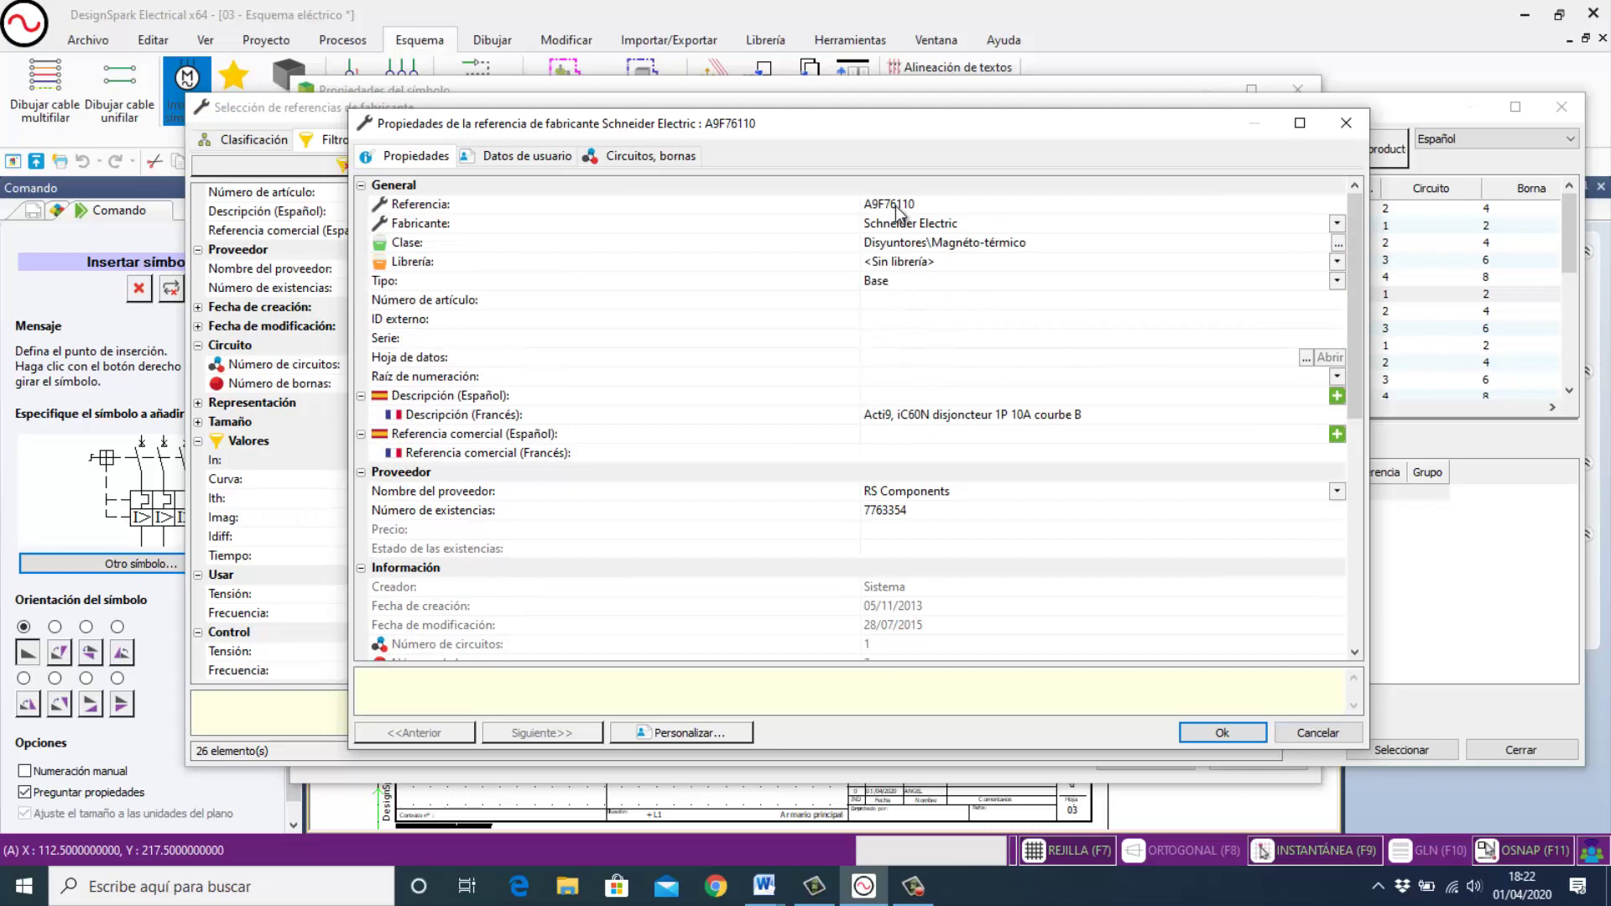
scroll(881, 435, "down", 3)
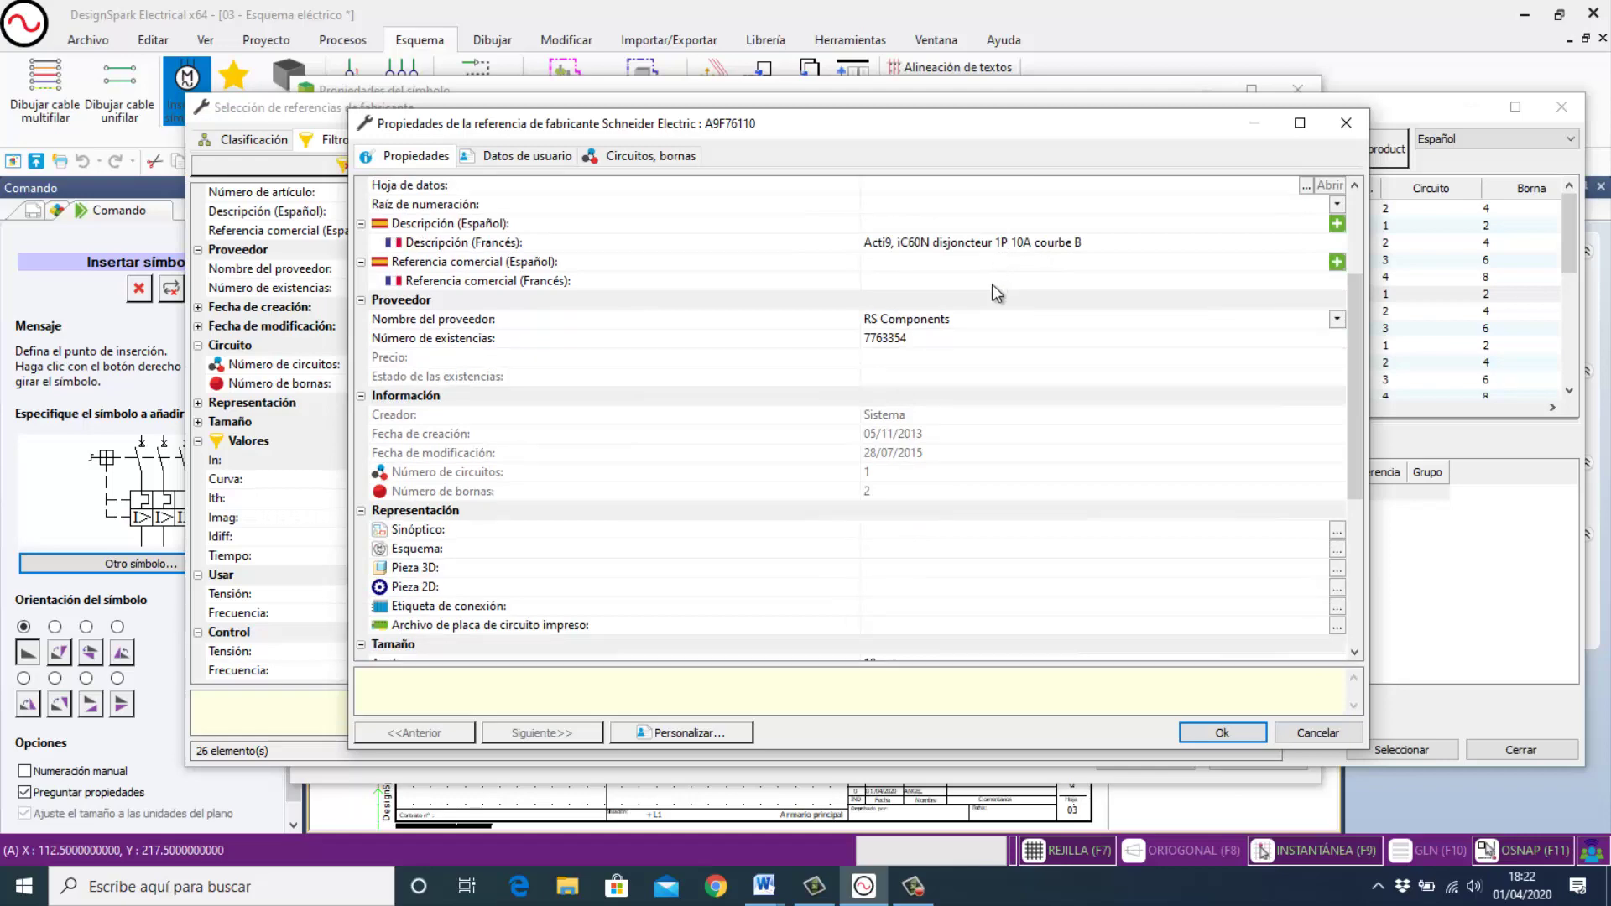
scroll(992, 292, "down", 4)
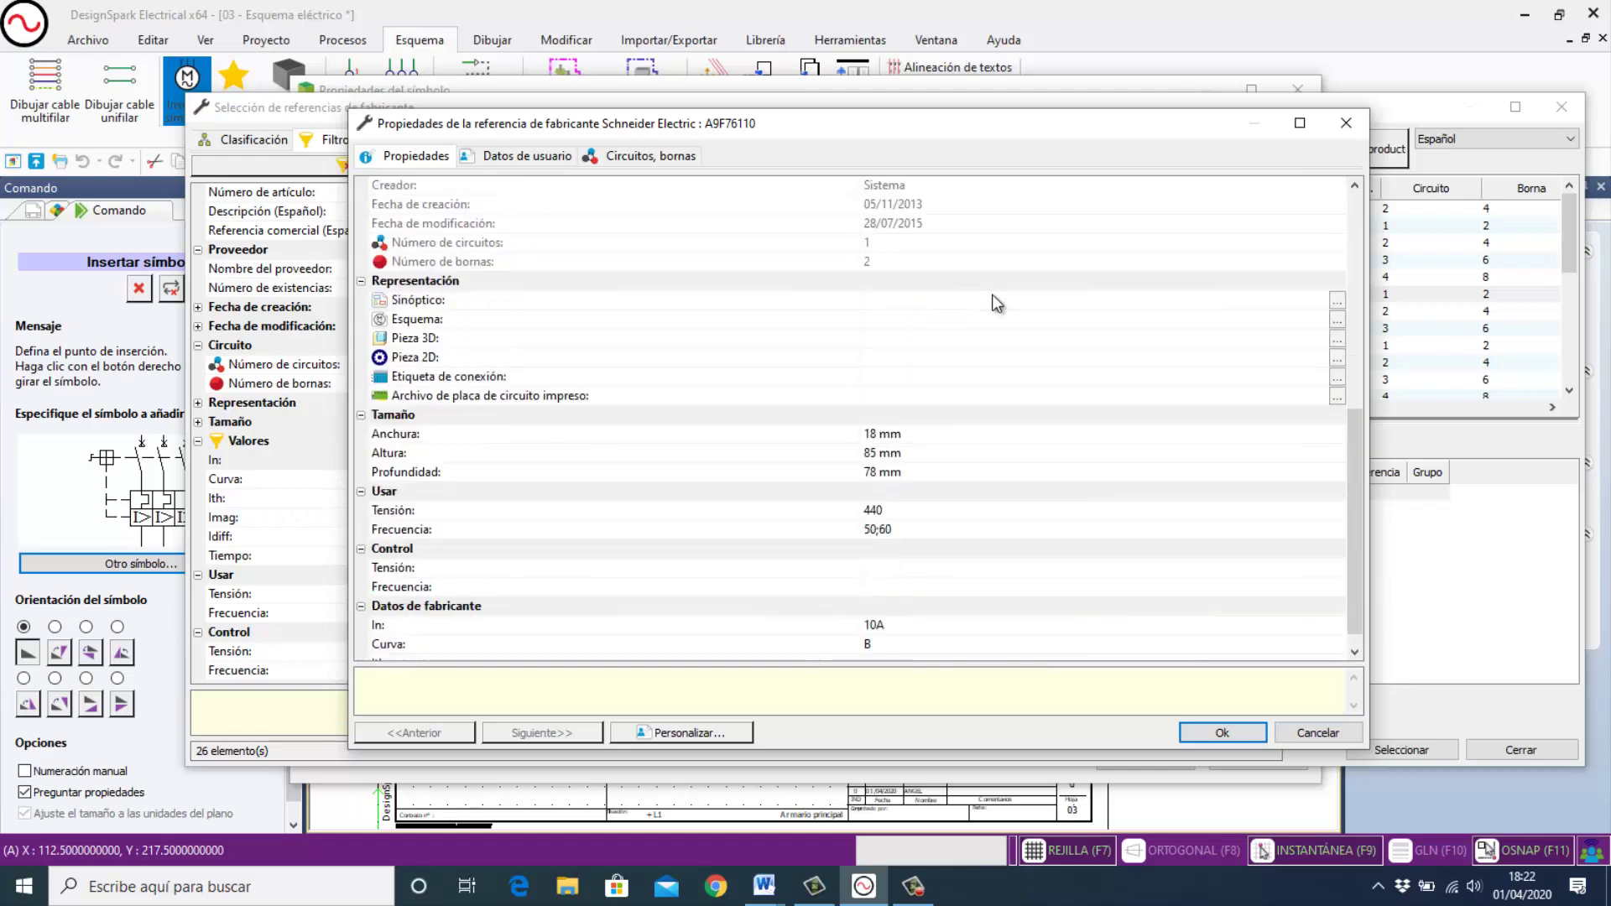
scroll(996, 303, "down", 1)
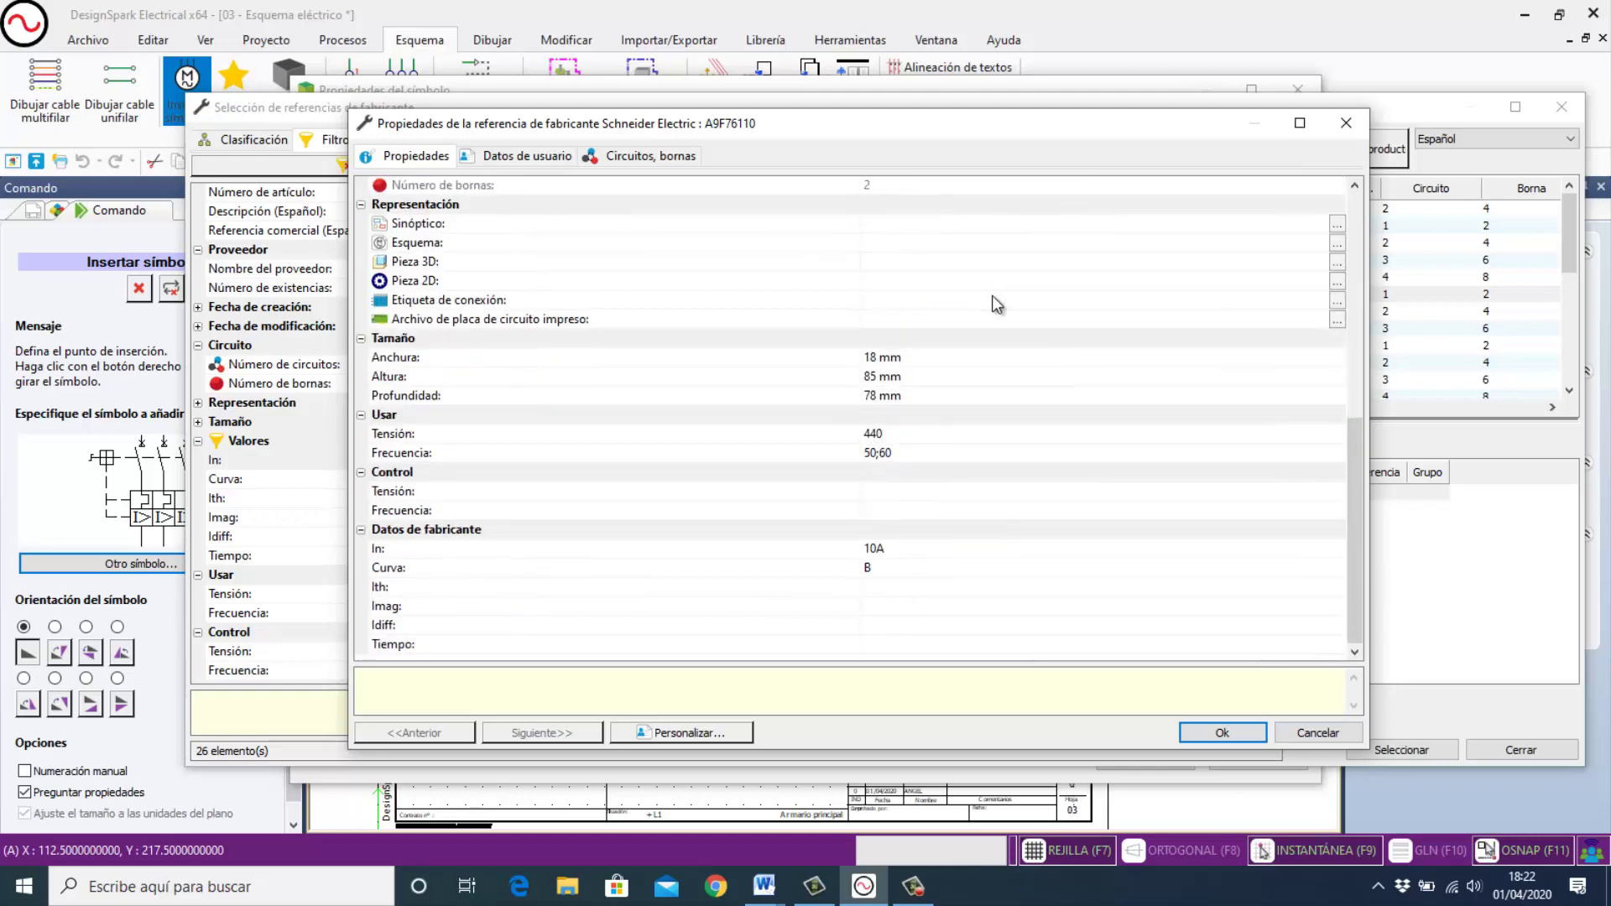
scroll(992, 305, "up", 6)
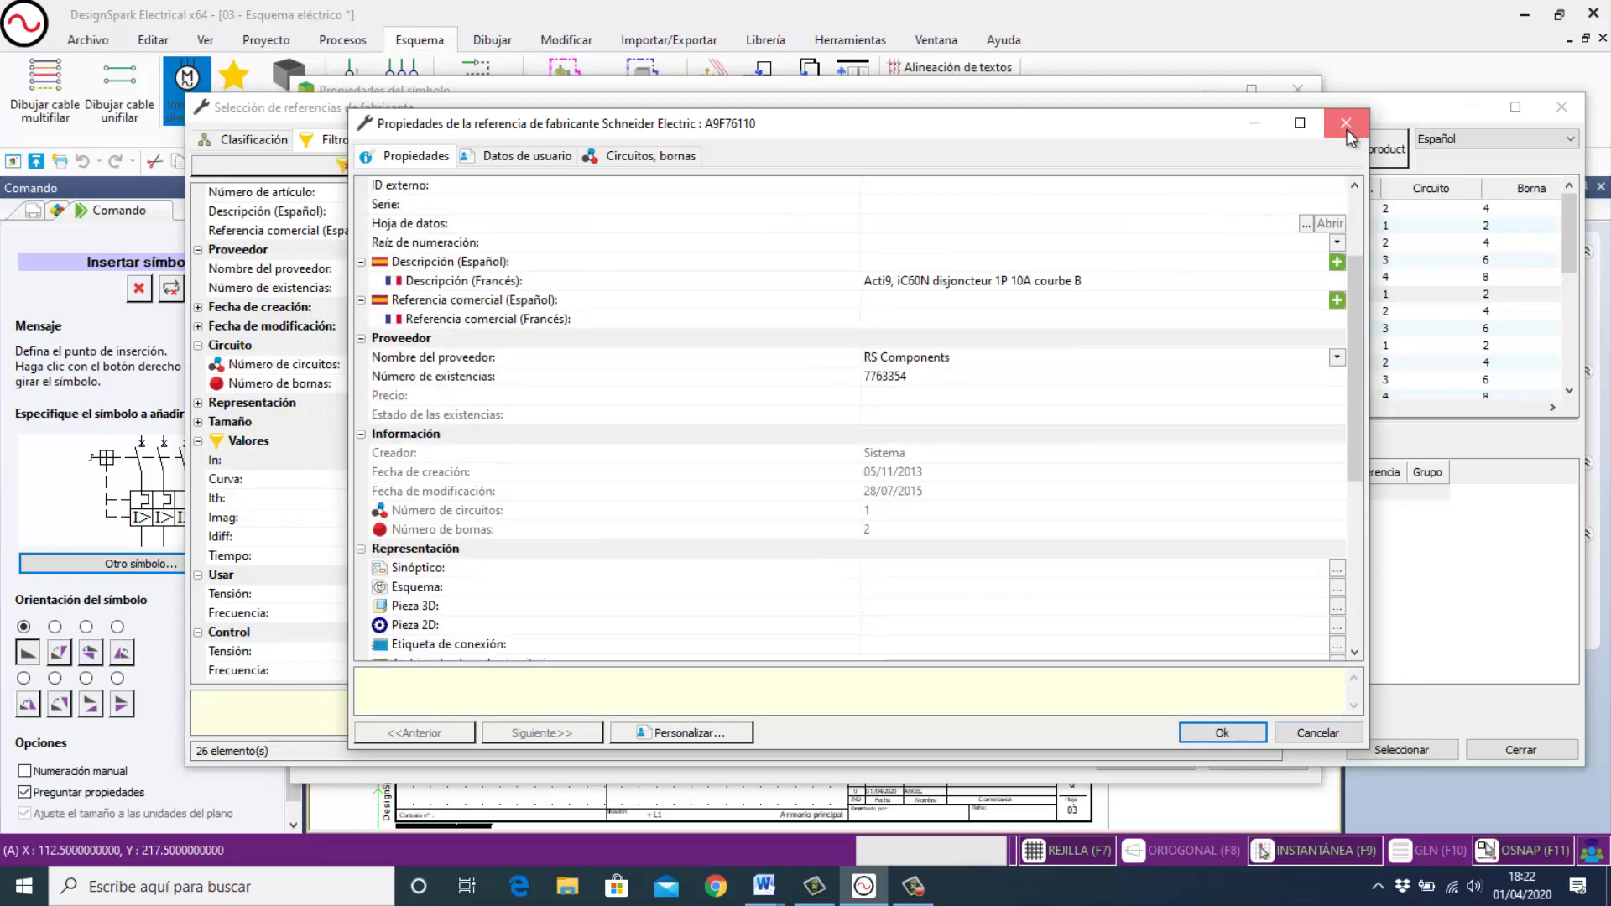
left_click(1344, 127)
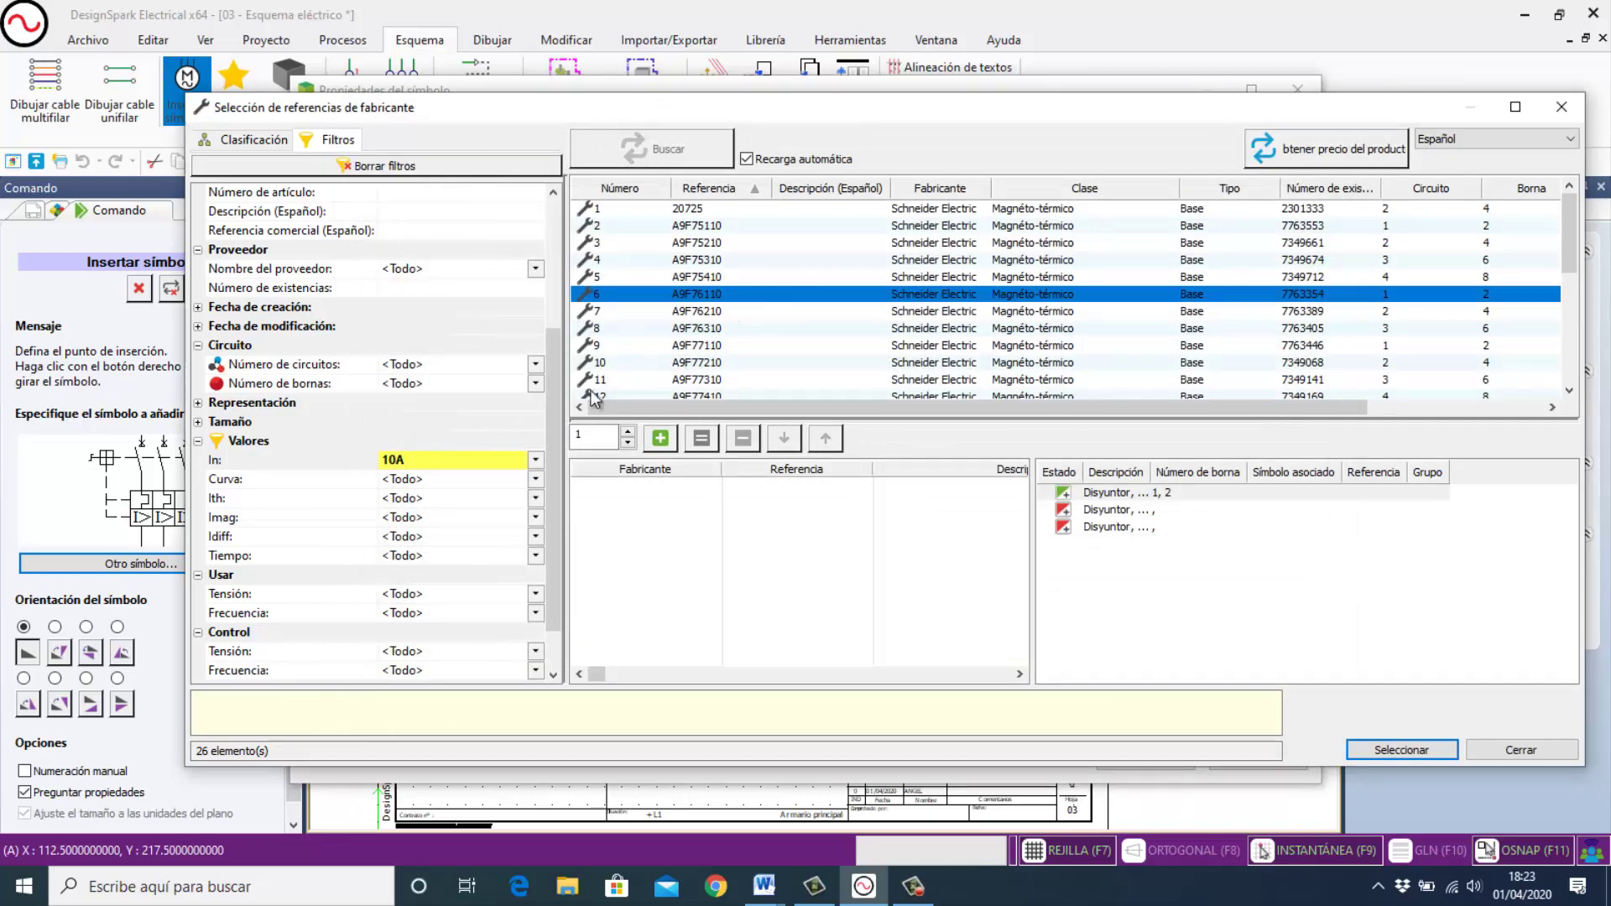
Filter the circuit breaker references by a usage voltage (Usar, Tensión) of 230, then of 240.
scroll(399, 535, "down", 1)
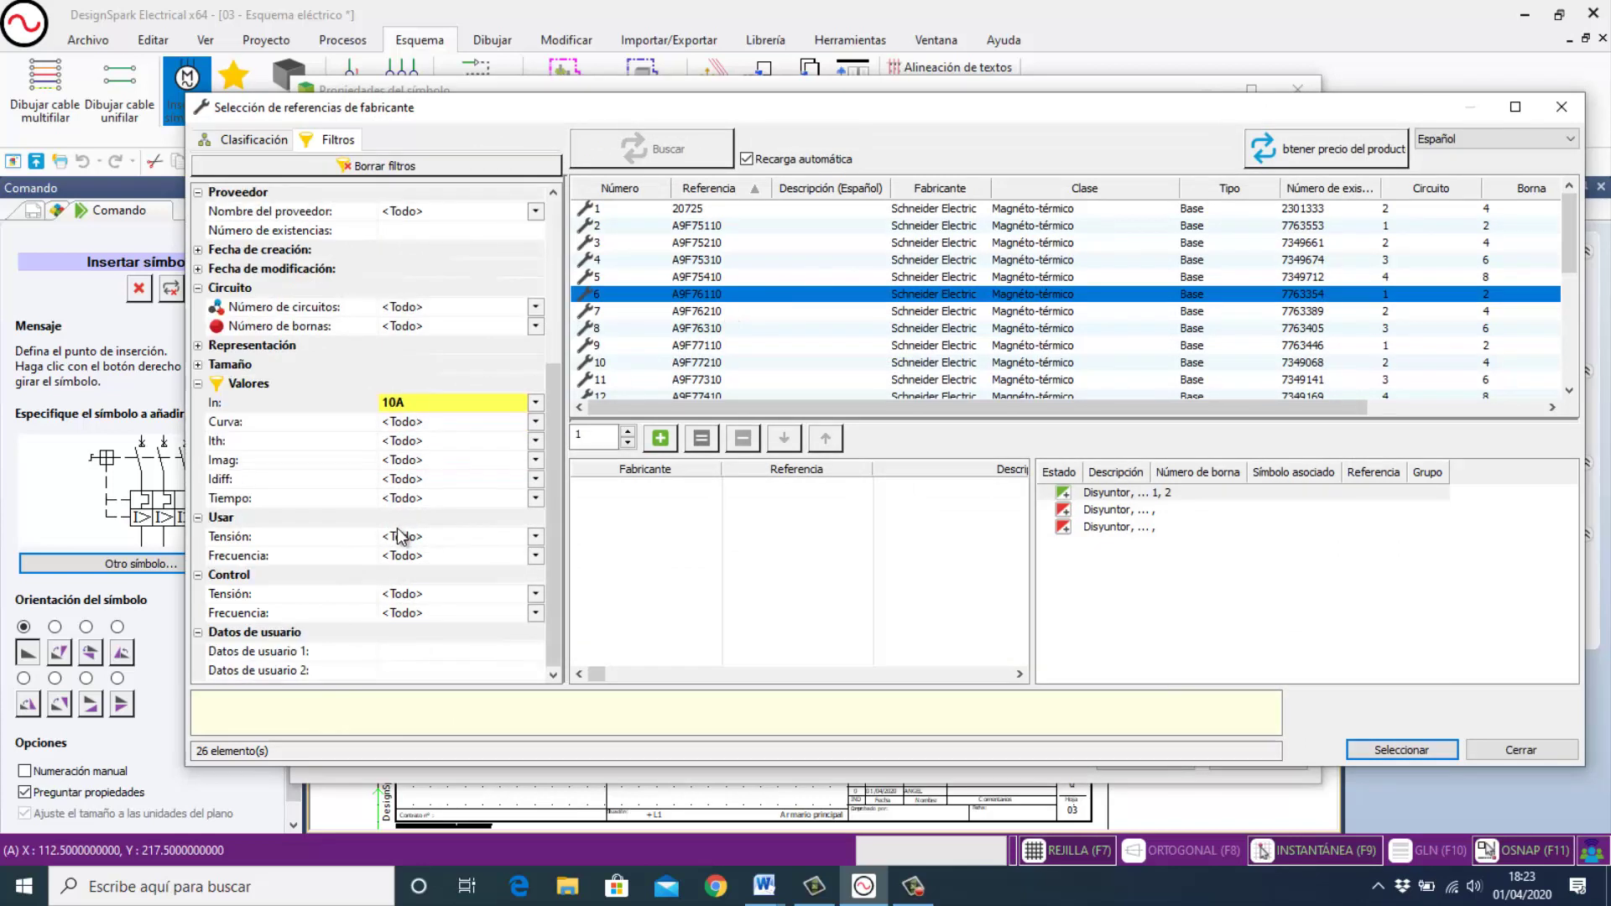
left_click(535, 537)
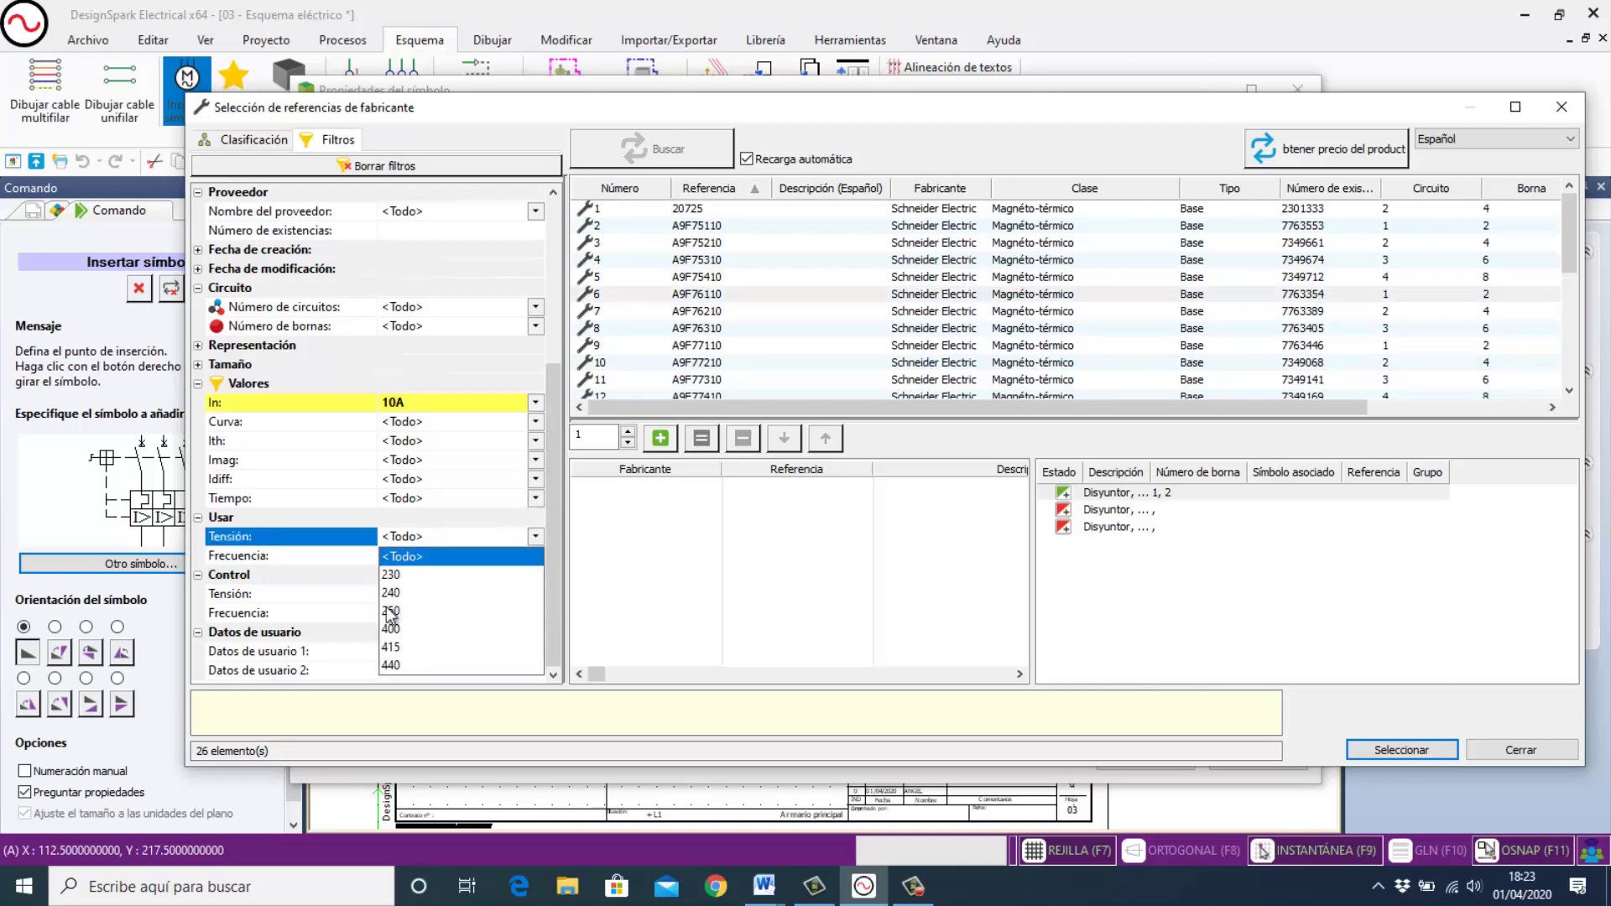
left_click(394, 577)
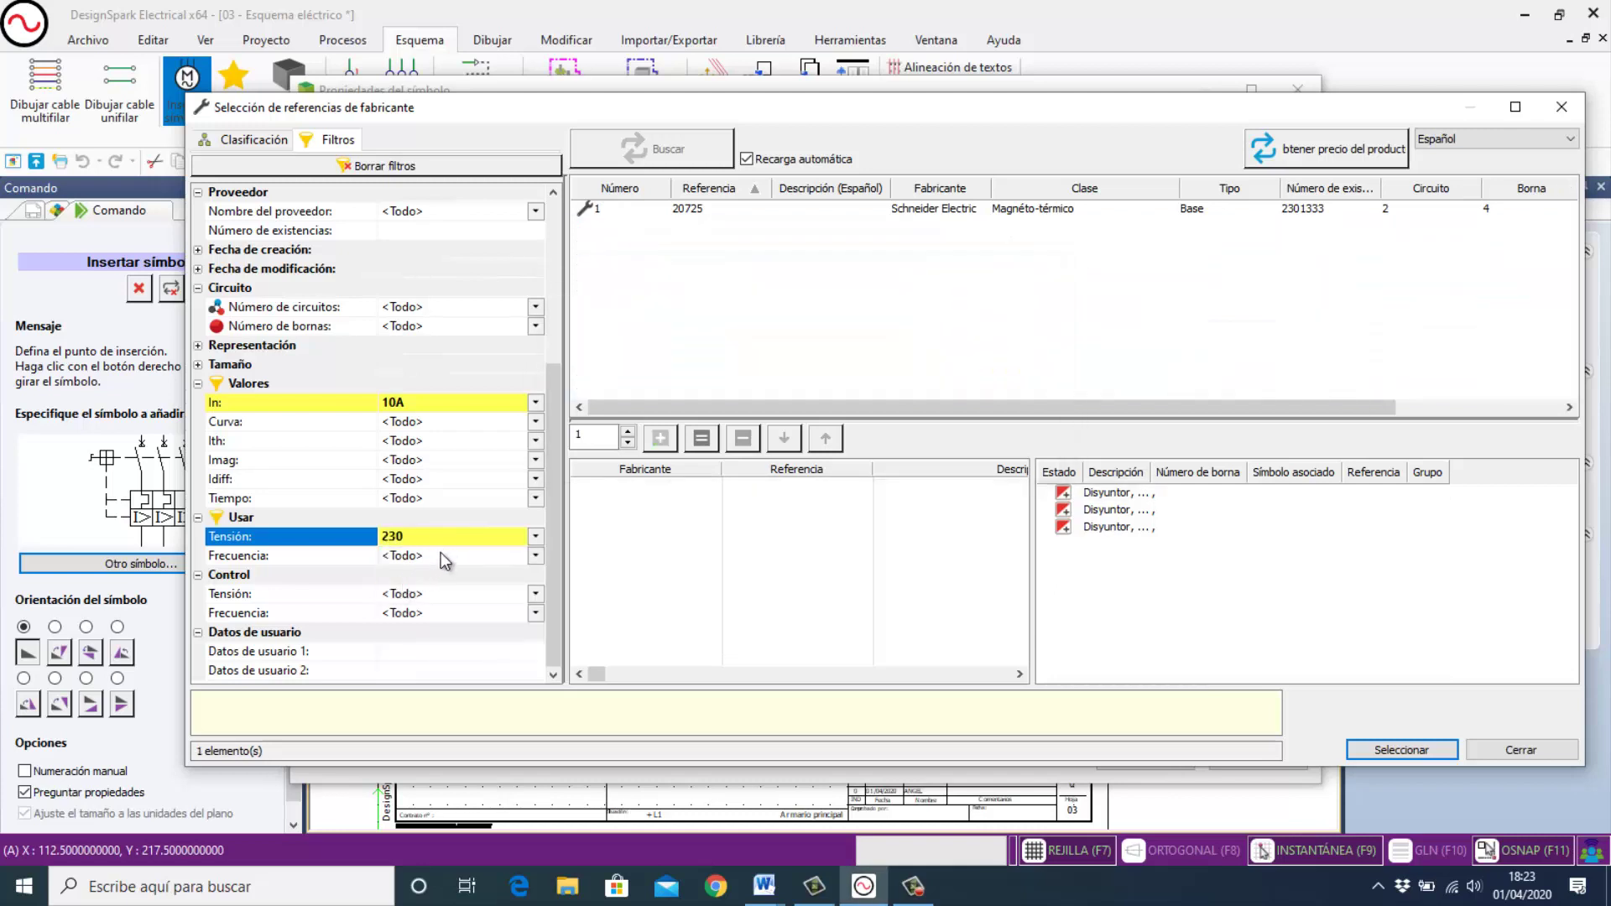
left_click(536, 537)
left_click(393, 594)
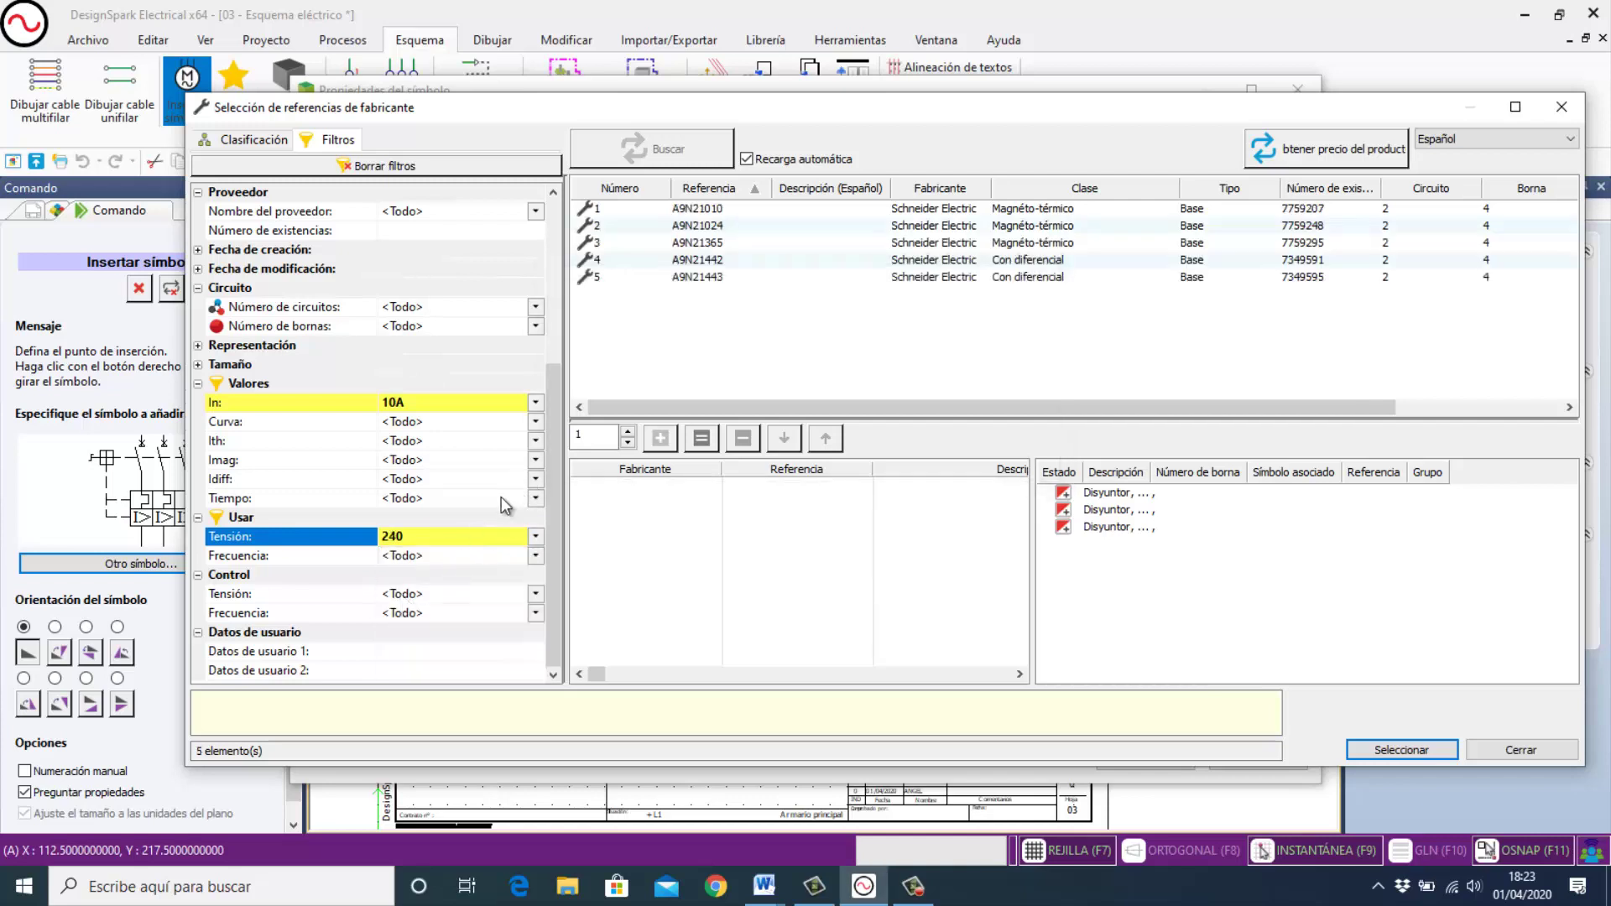
Compare how the references at 240 match the breaker's circuits, and reset the usage voltage filter to <Todo>.
scroll(374, 514, "up", 1)
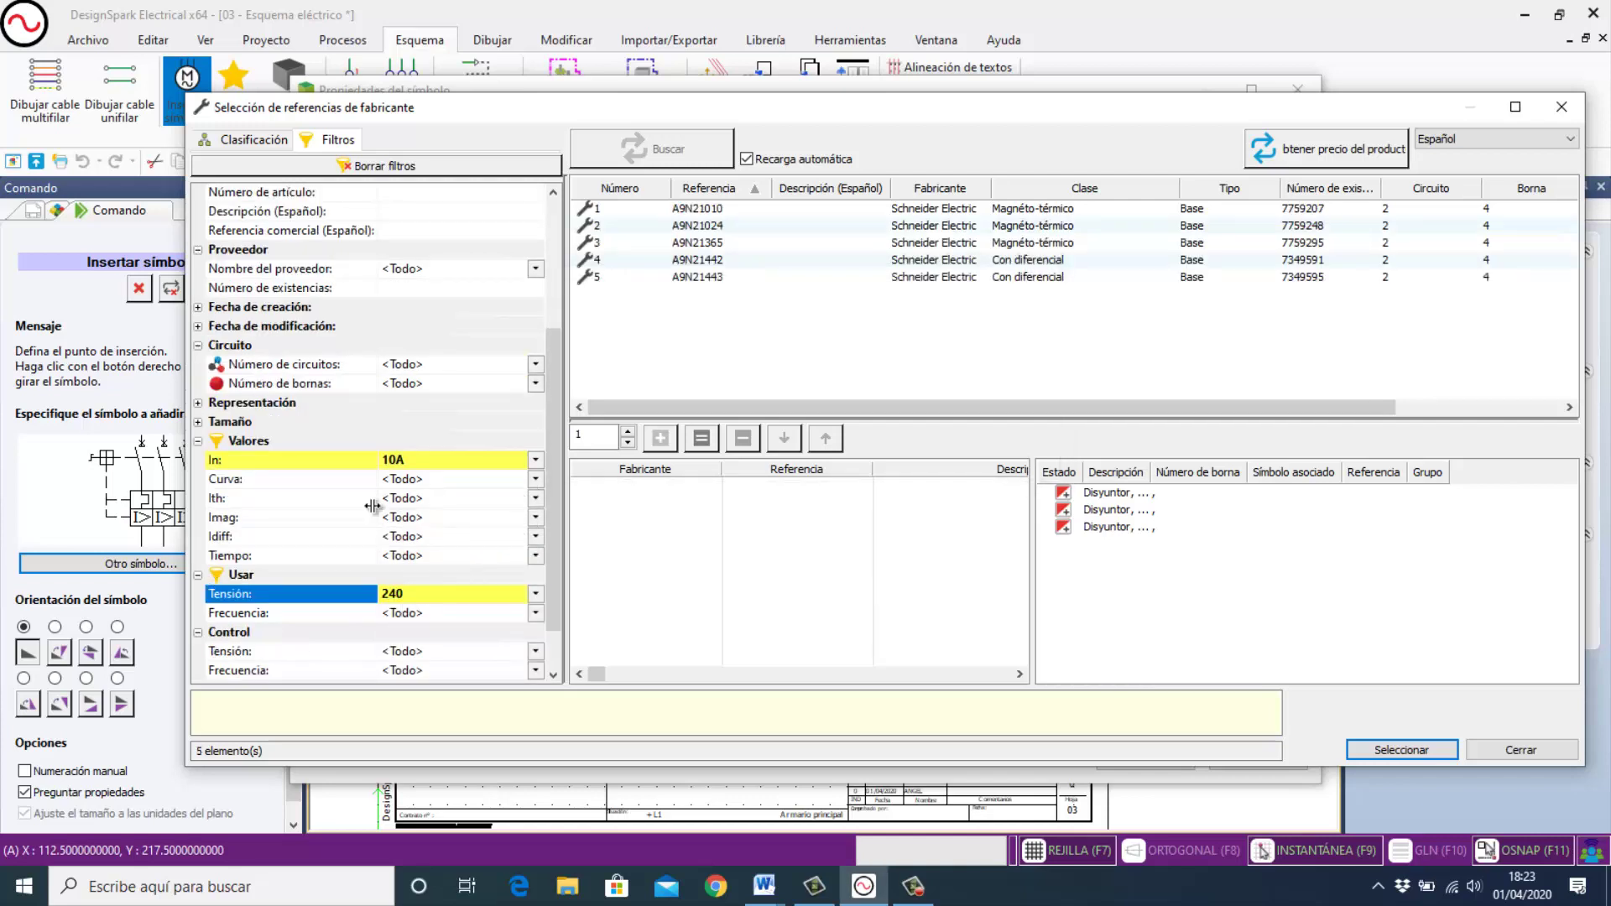
left_click(703, 278)
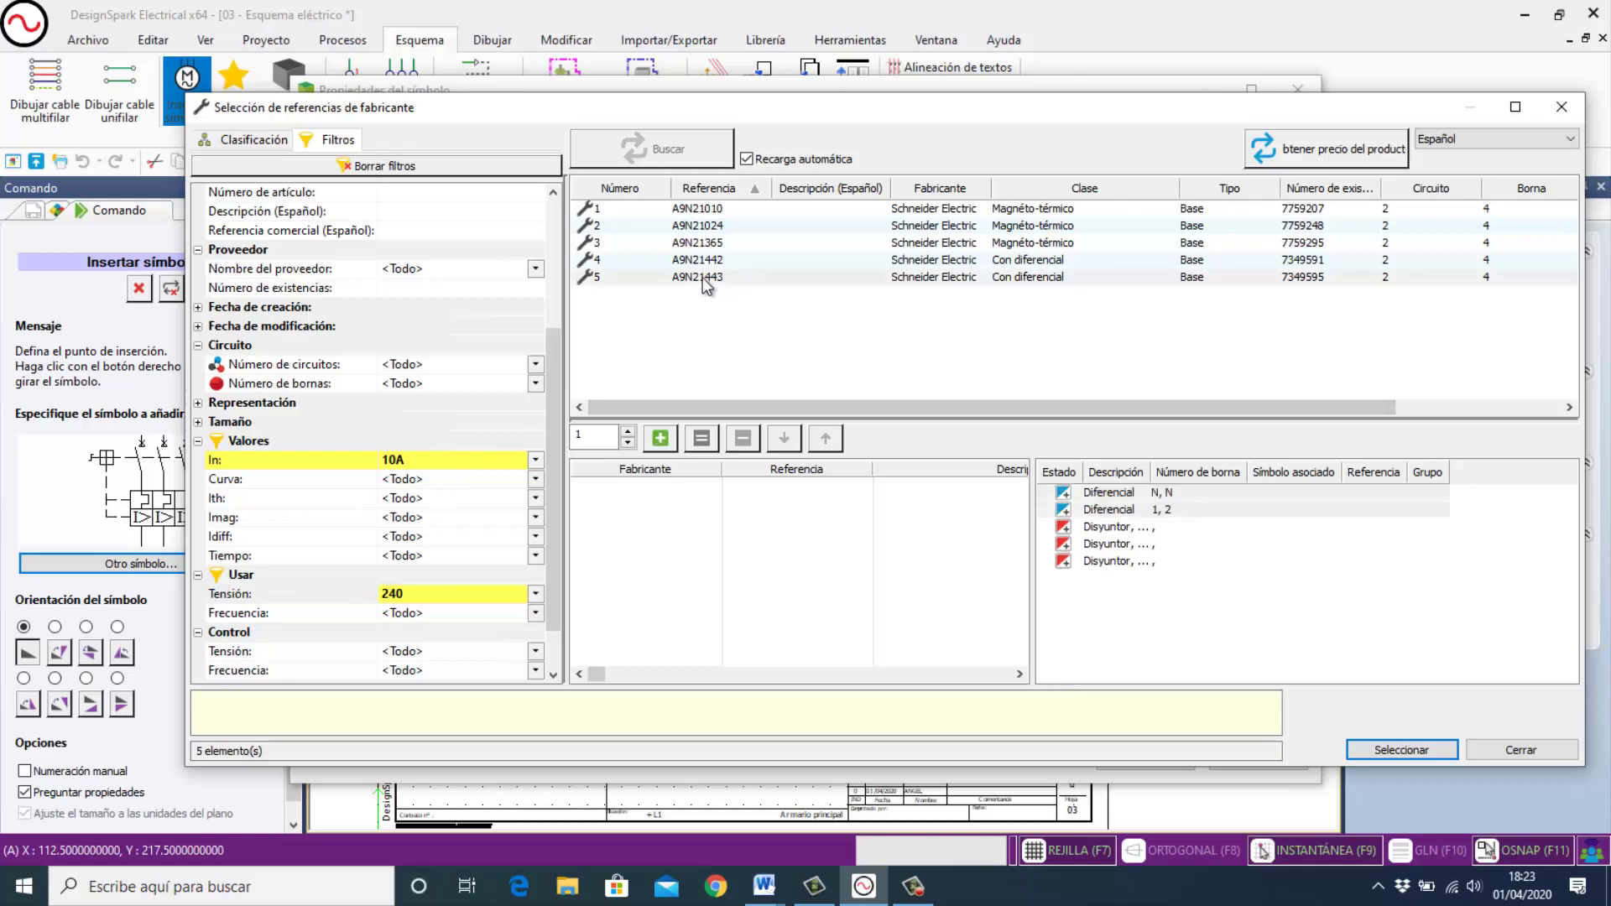
left_click(702, 277)
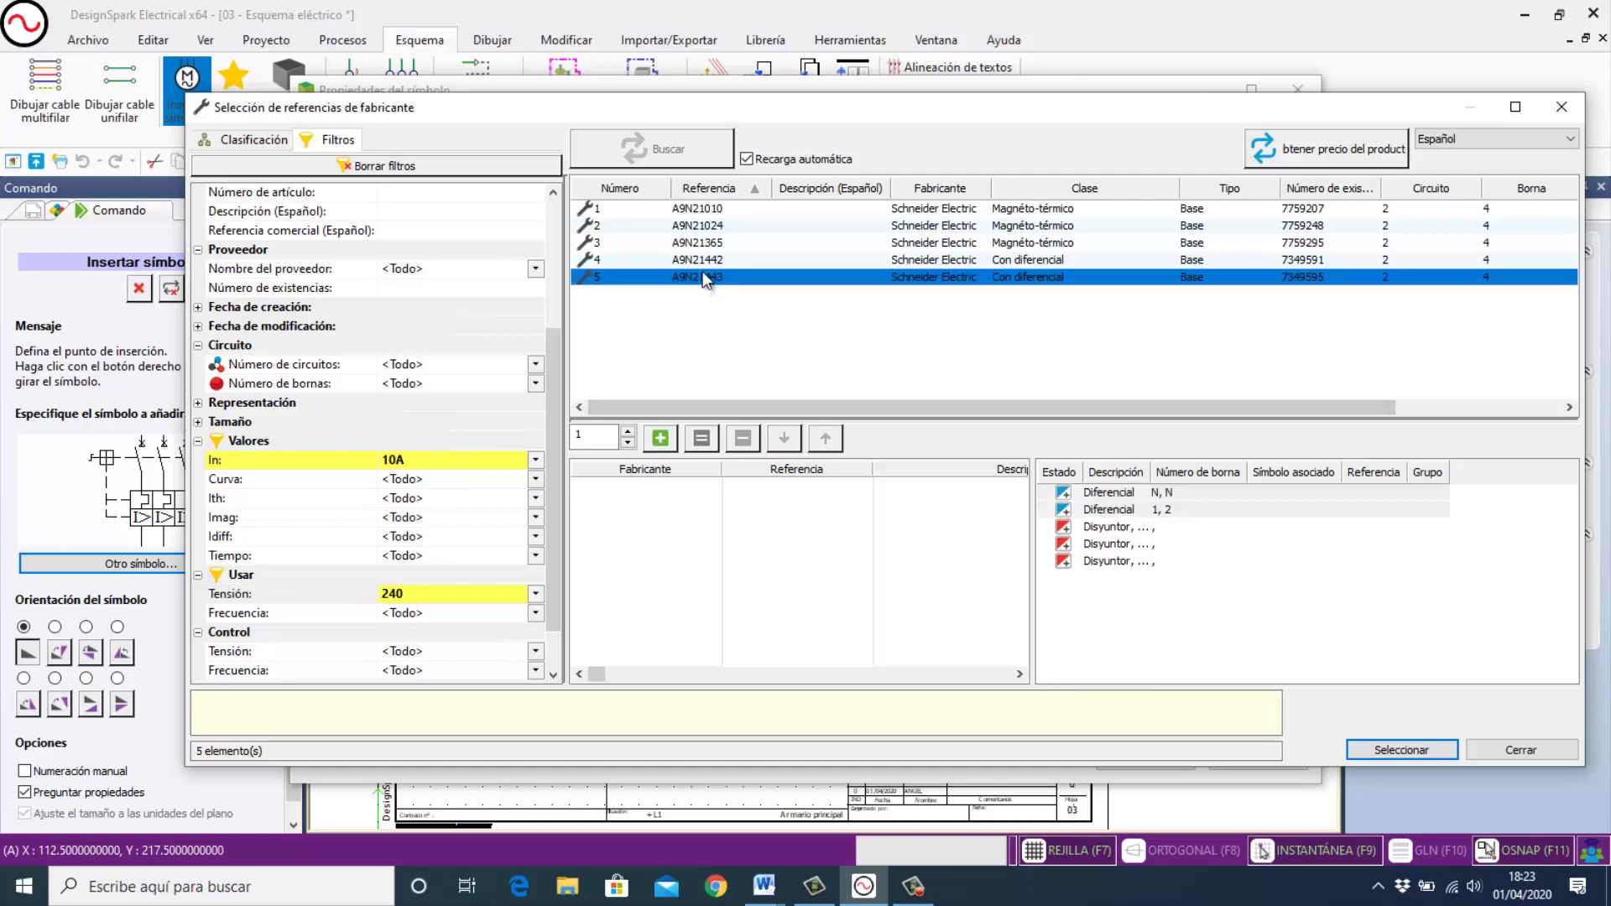
left_click(706, 262)
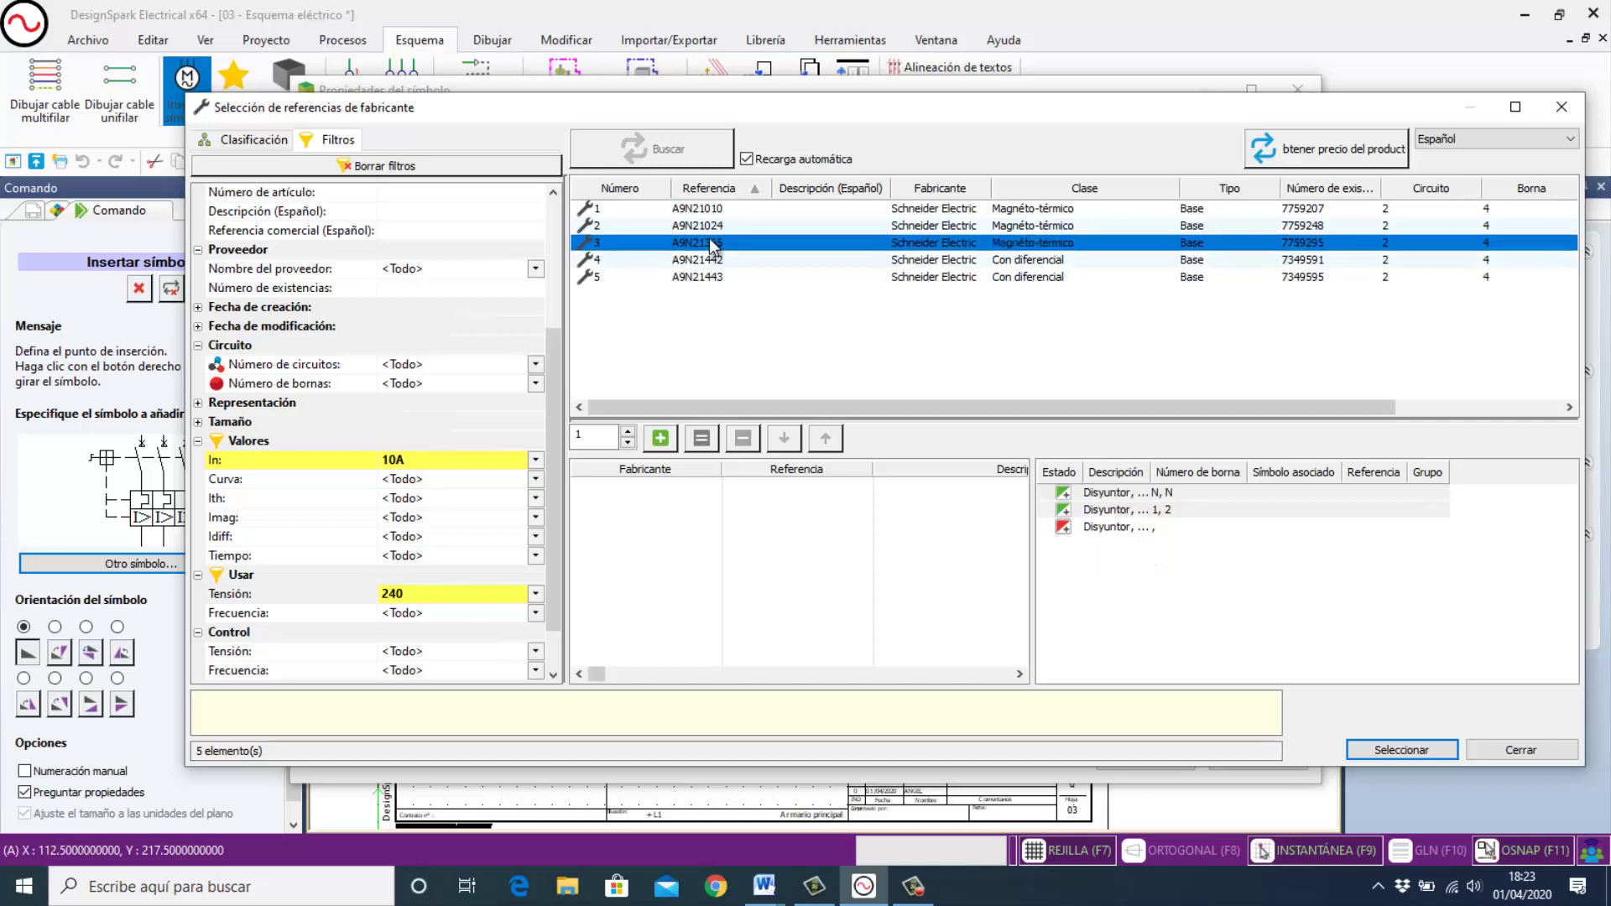
left_click(708, 225)
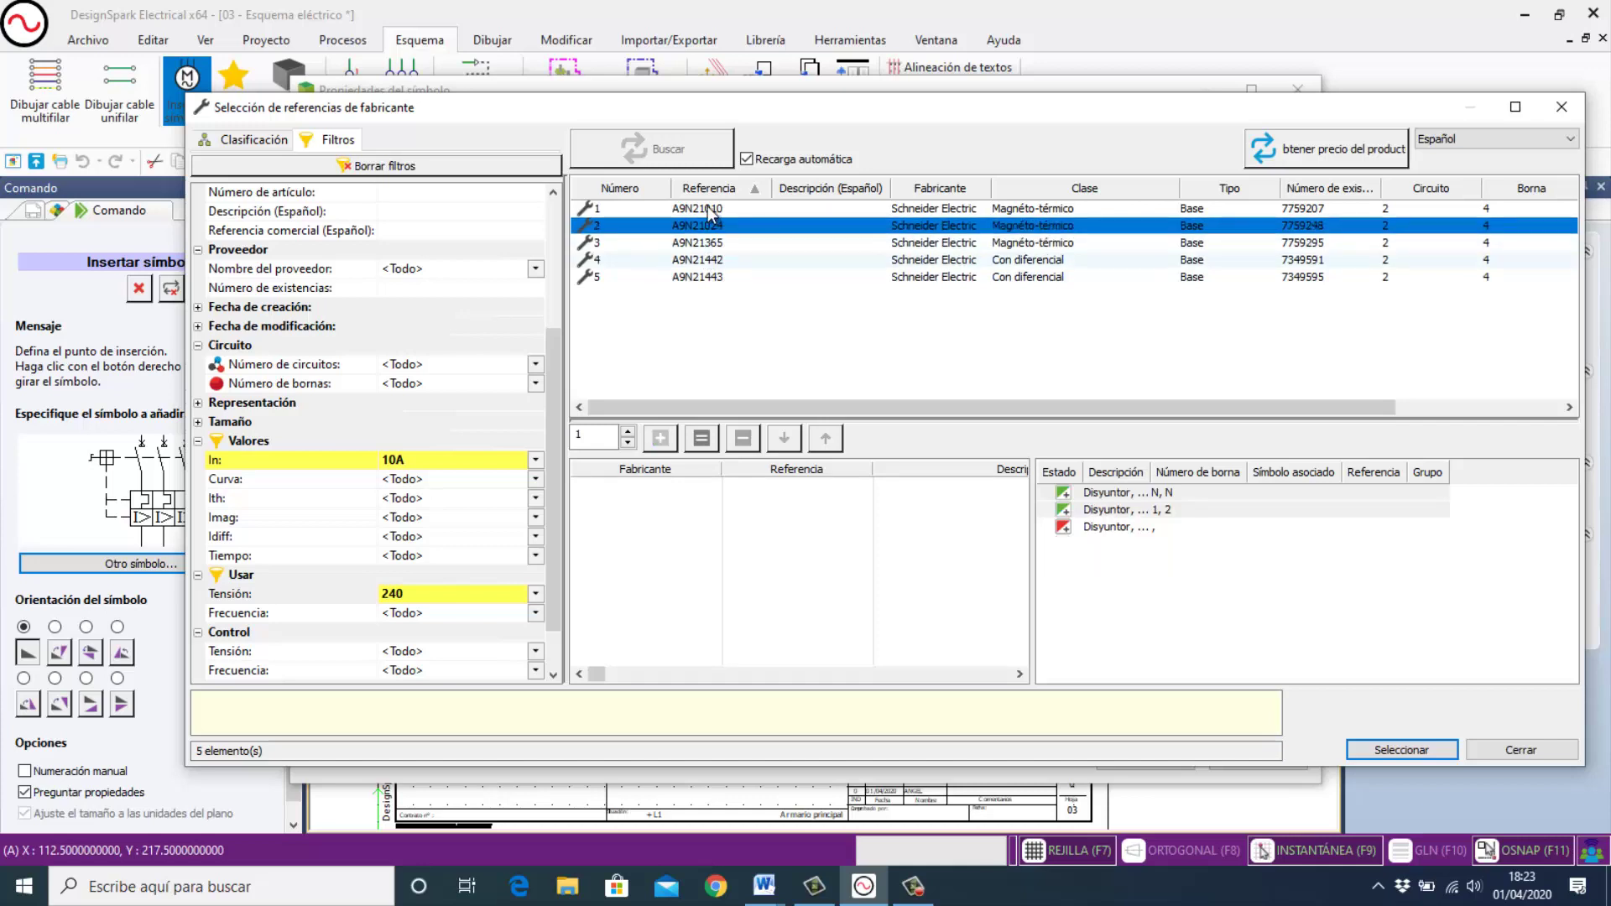
left_click(709, 209)
left_click(710, 225)
left_click(536, 594)
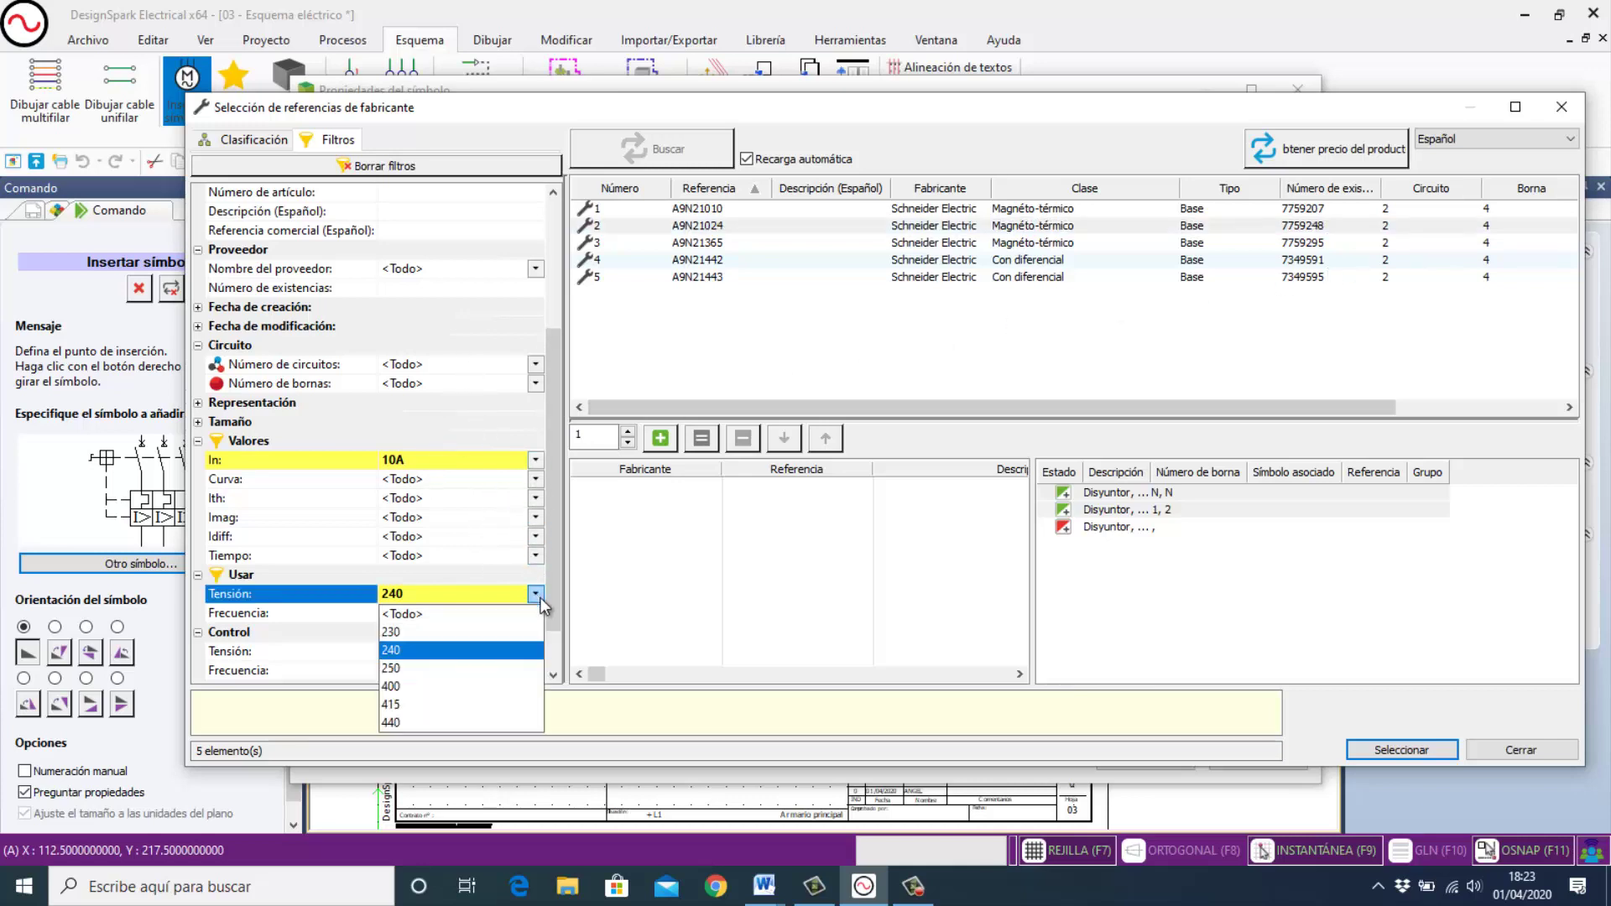
left_click(414, 616)
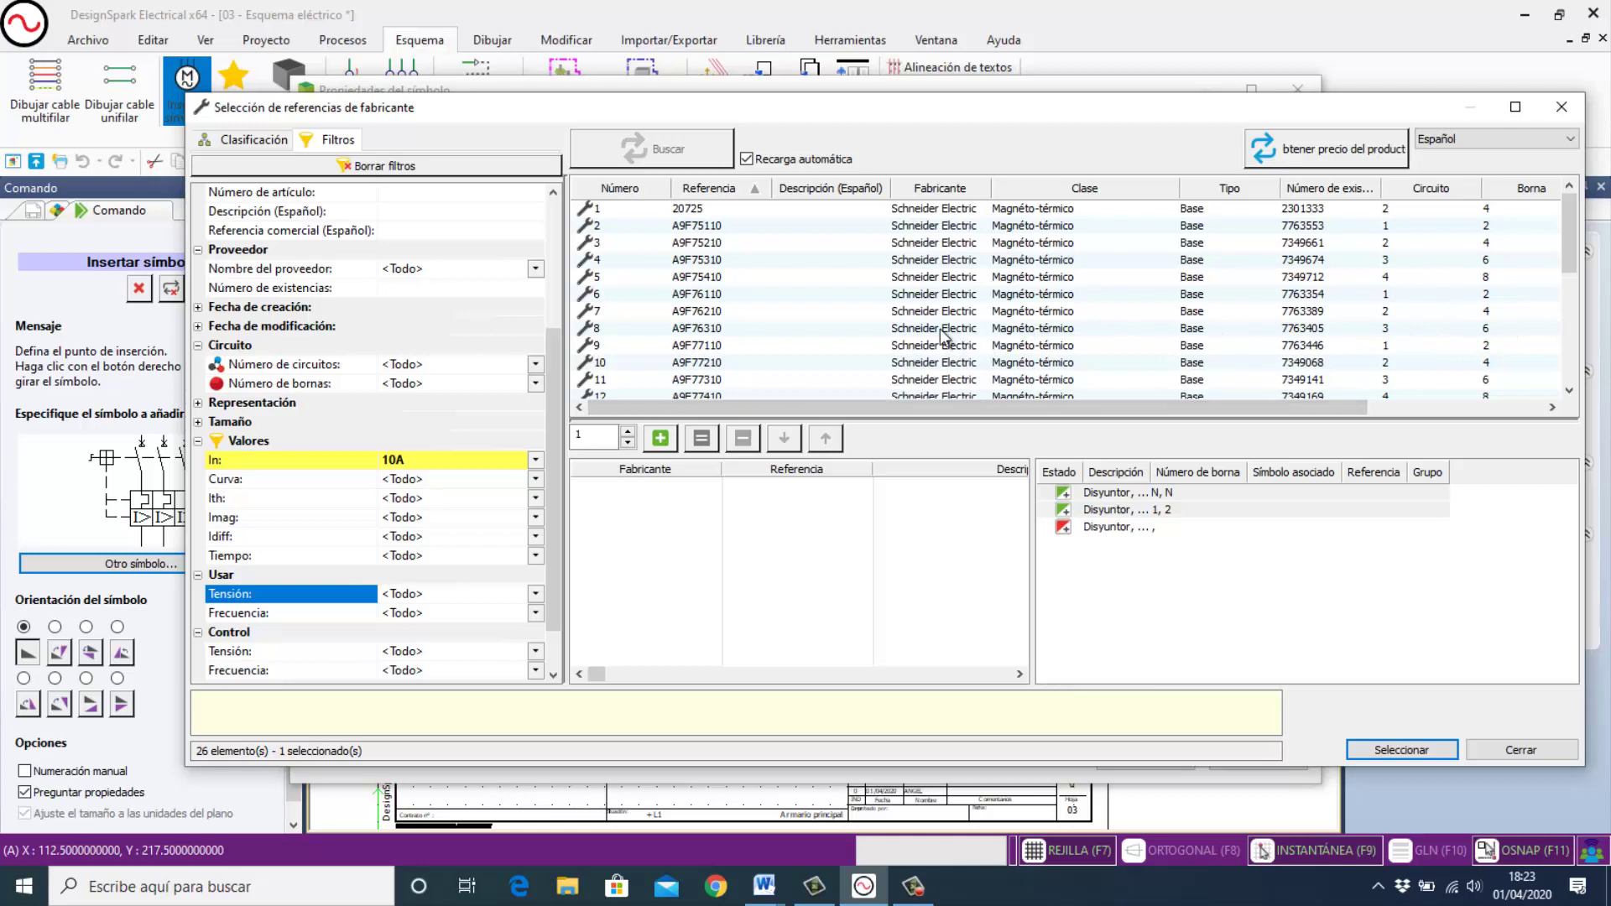
Check the properties of Schneider Electric reference A9F76310, assign it to the circuit breaker and accept the symbol properties.
left_click(711, 329)
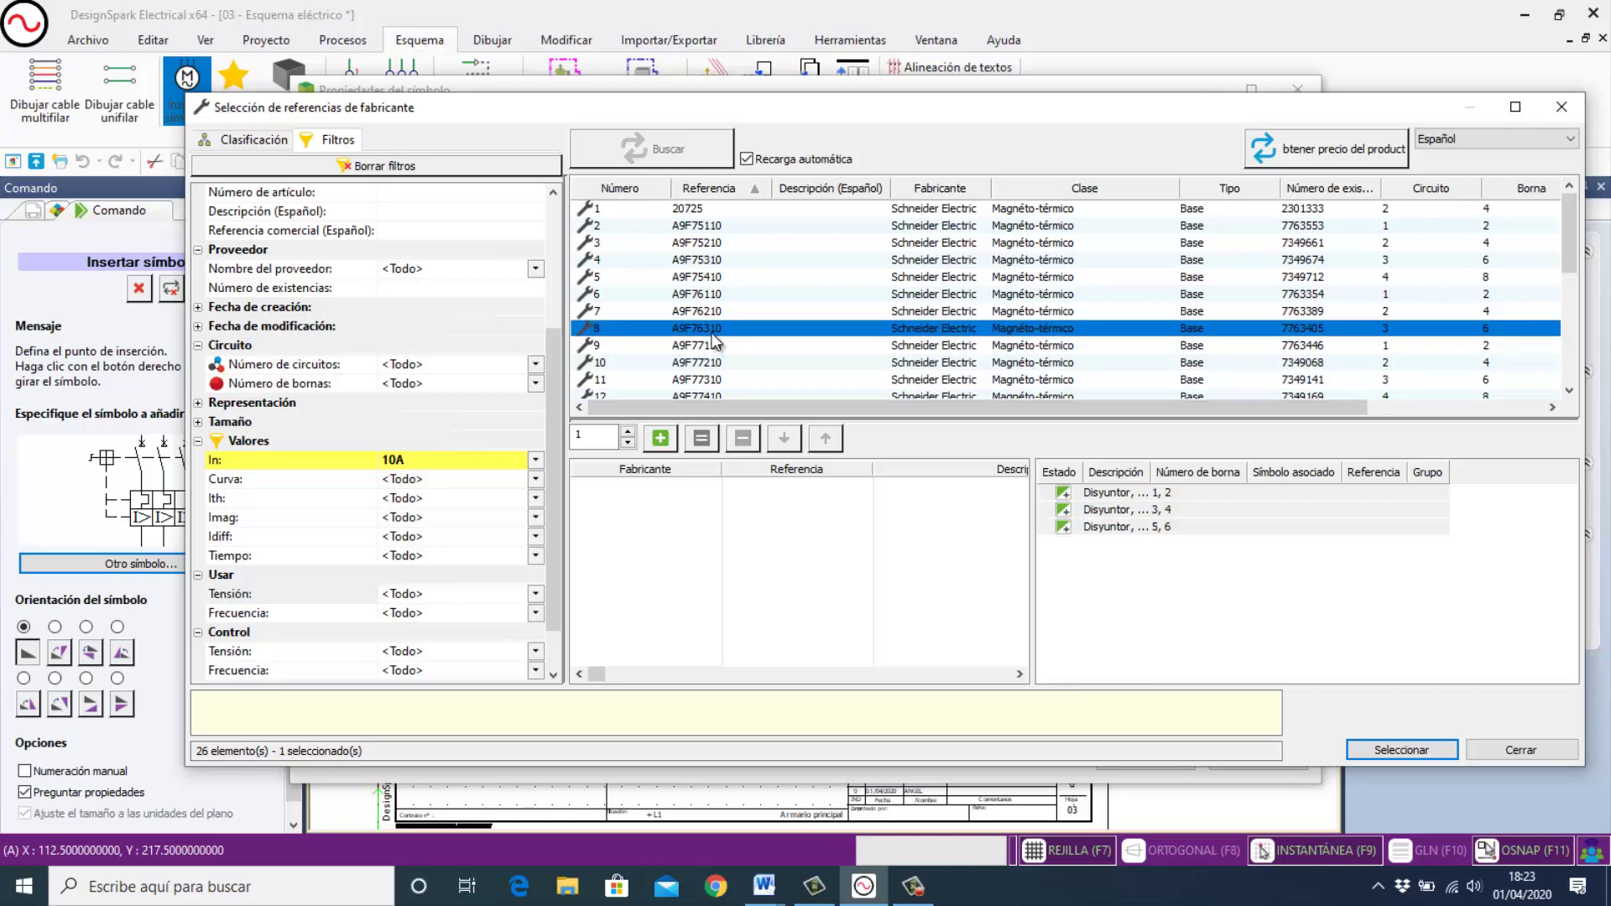
right_click(701, 333)
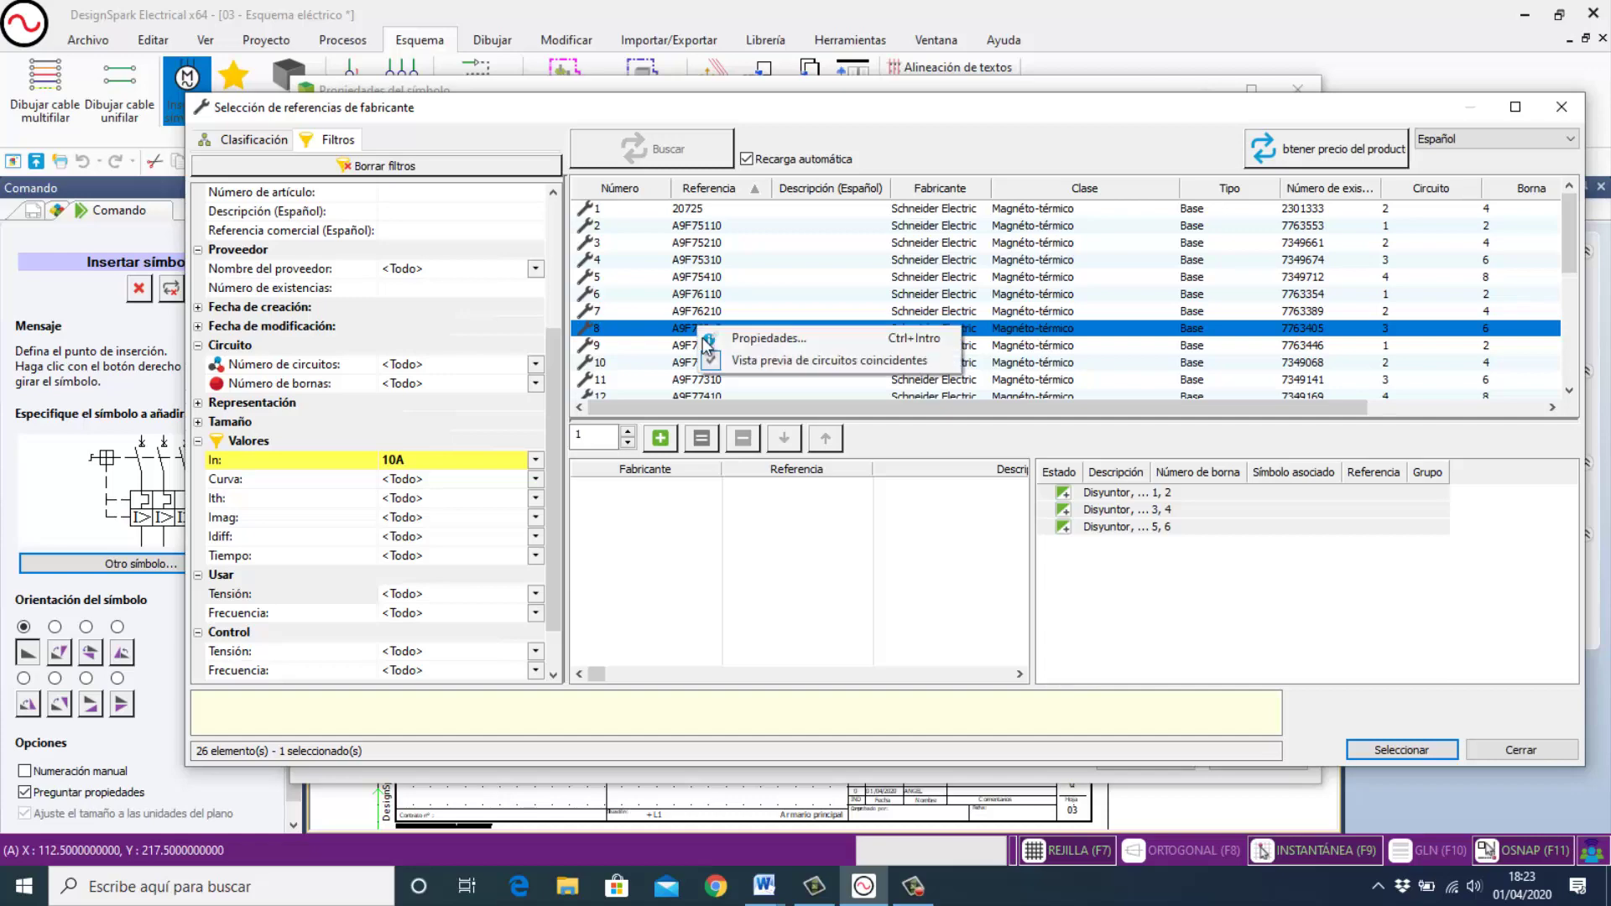
left_click(747, 339)
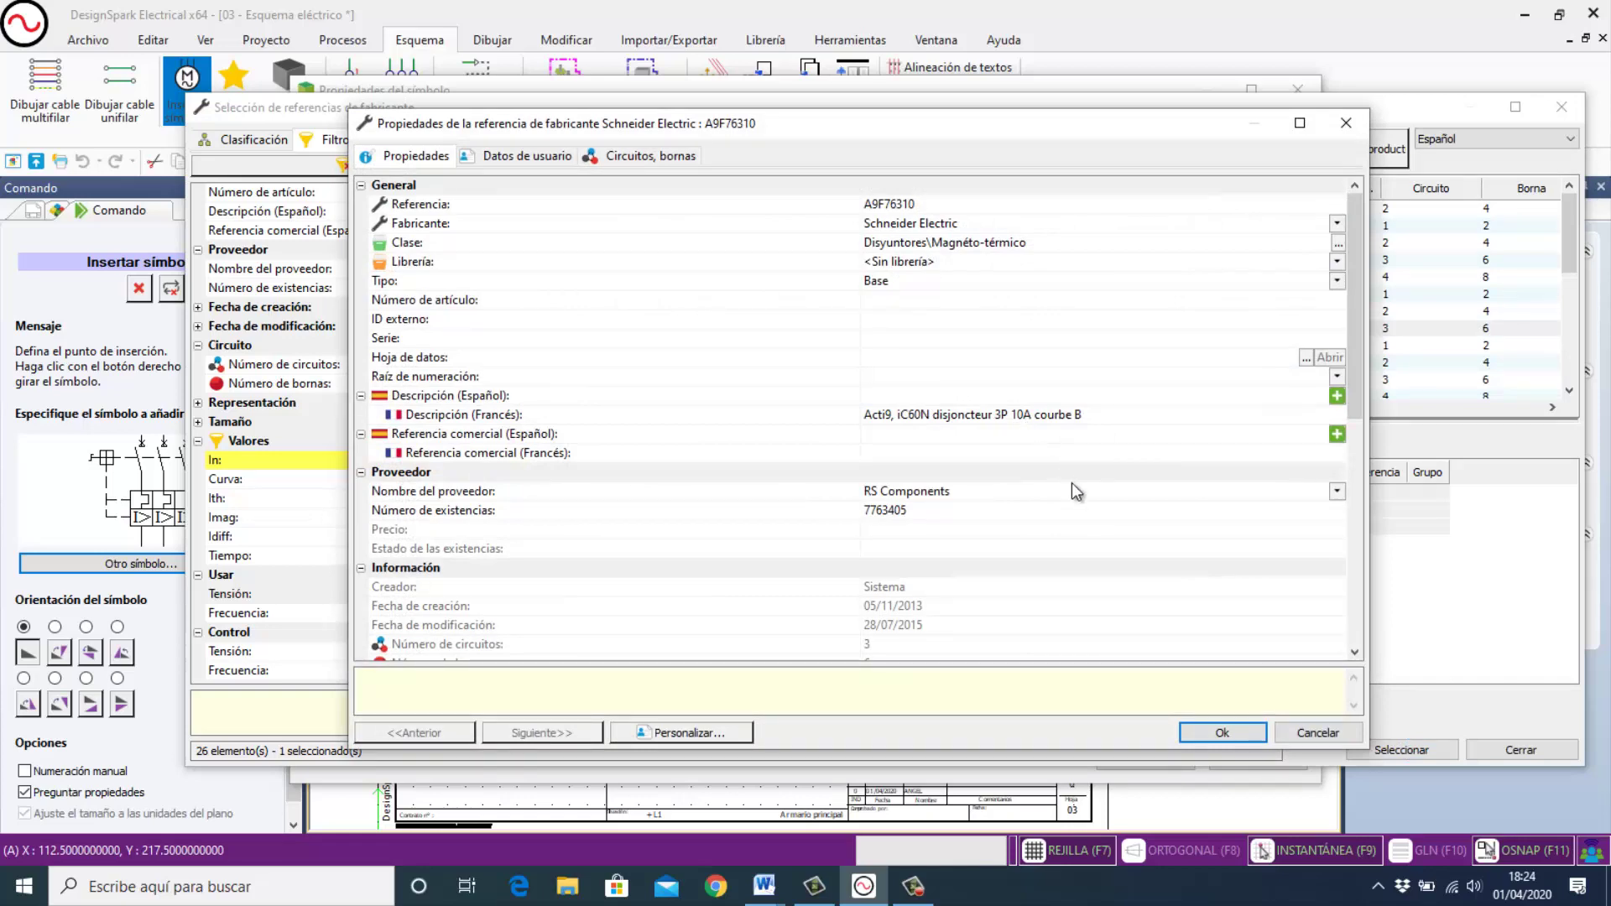
left_click(1251, 738)
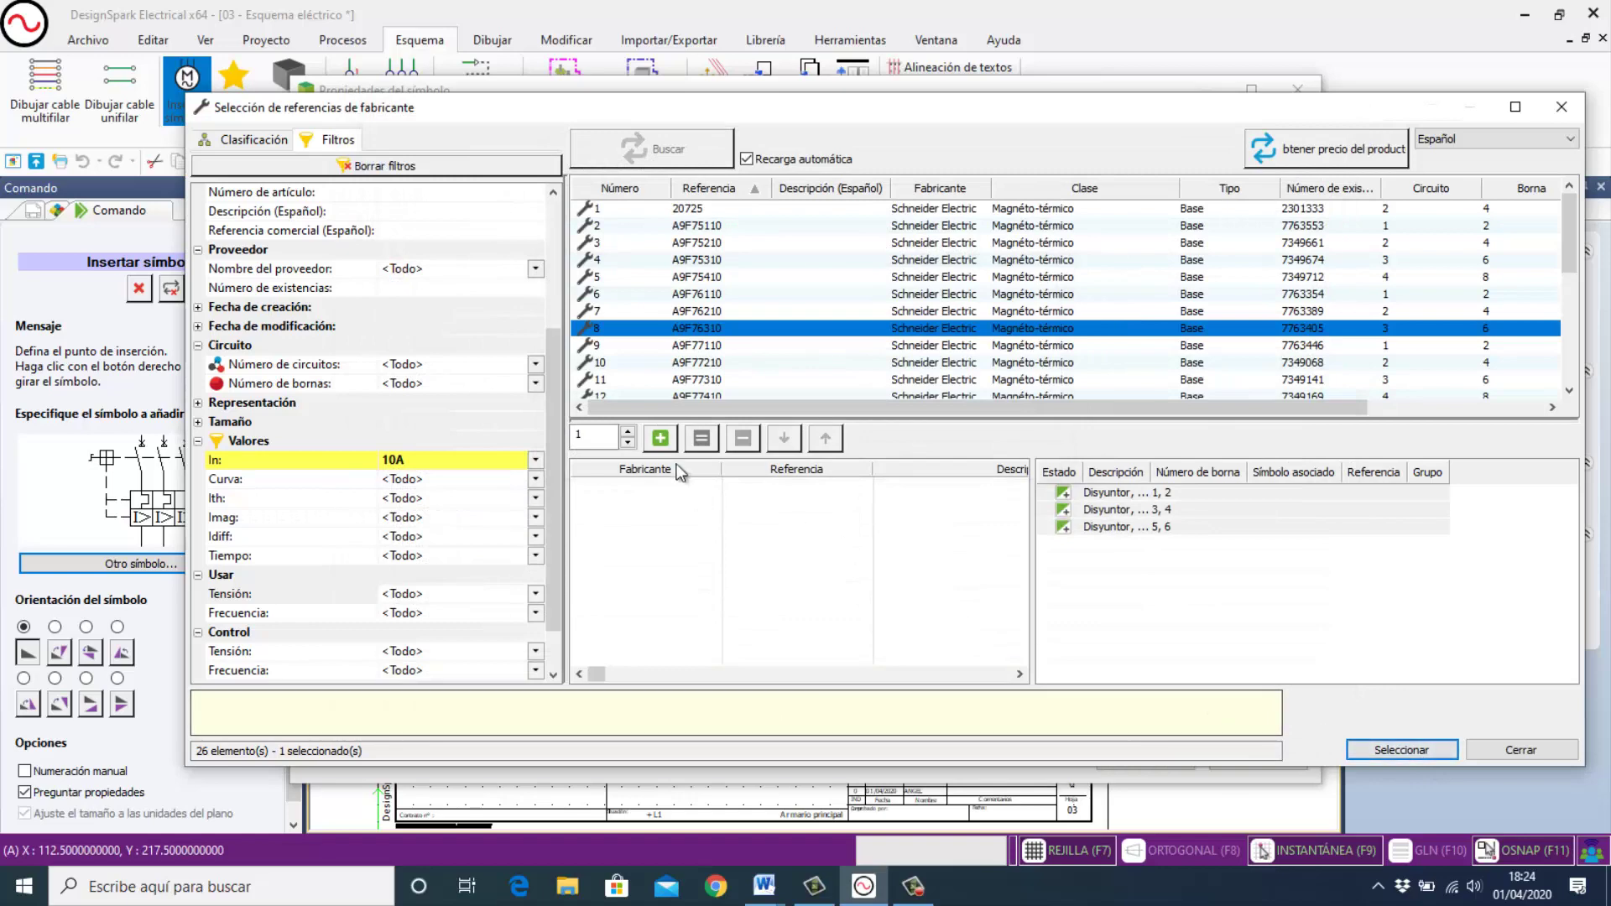
left_click(659, 438)
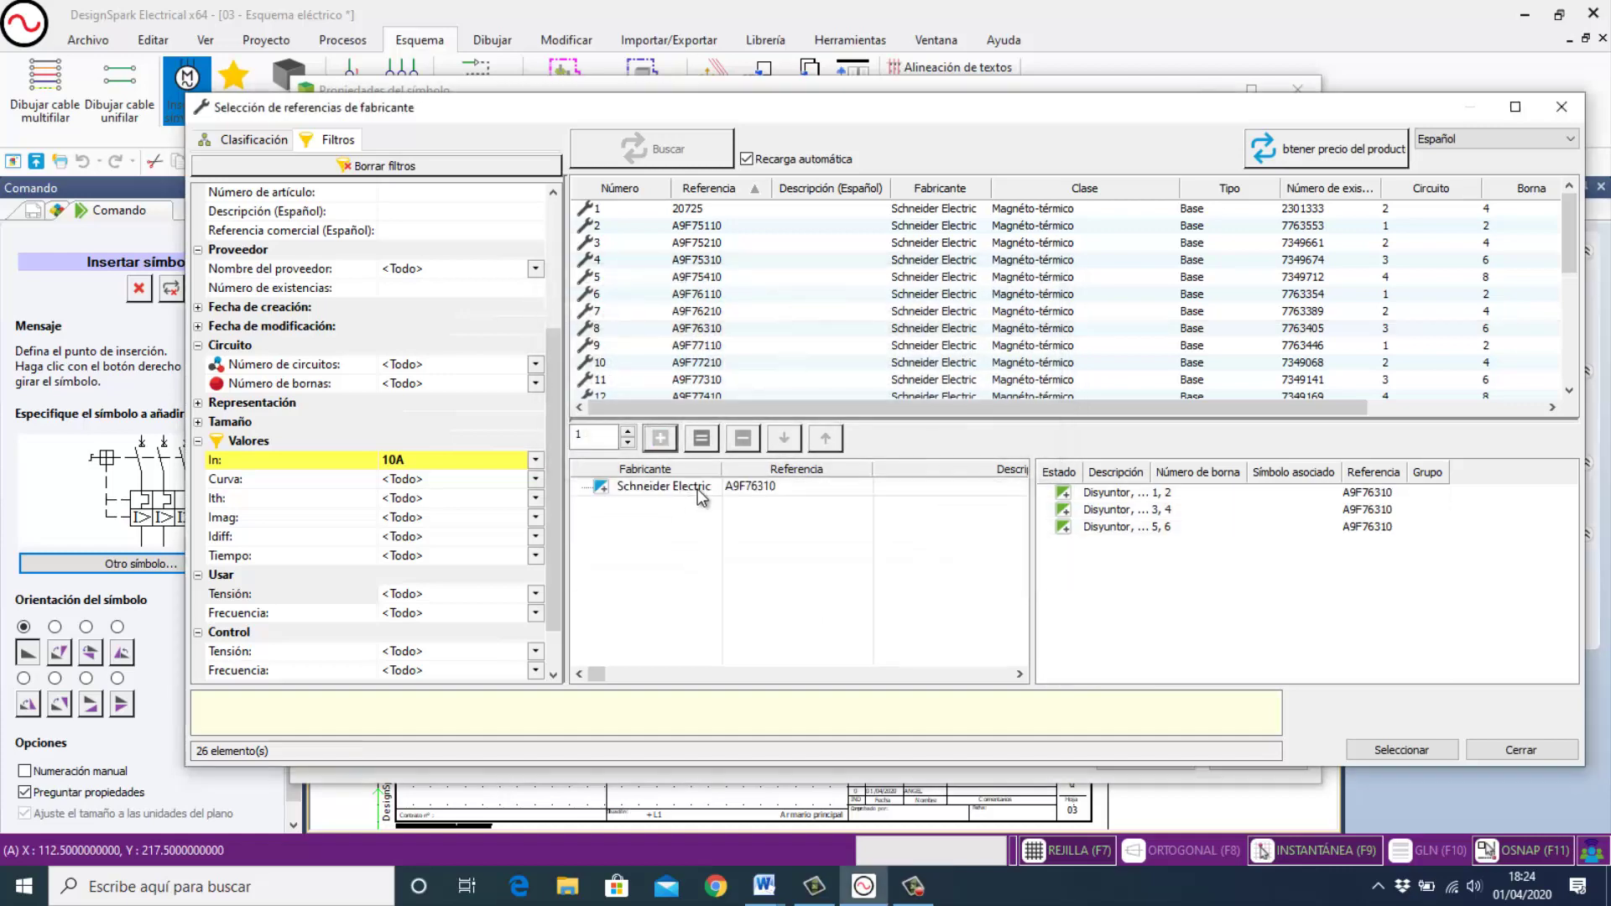
left_click(702, 495)
left_click(1420, 751)
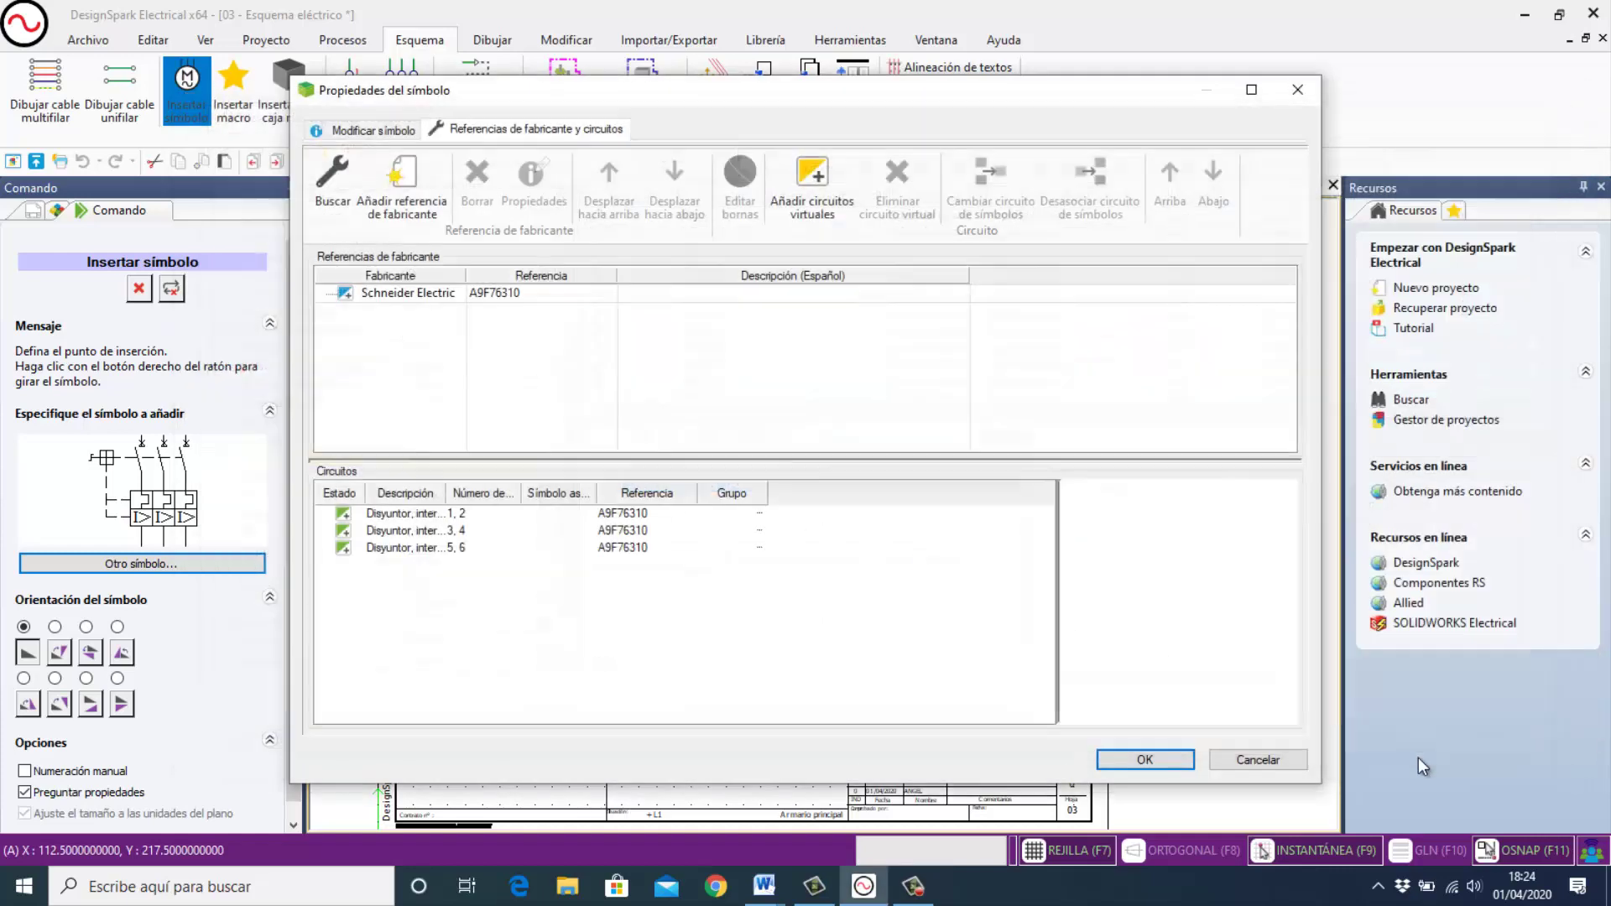
left_click(1167, 761)
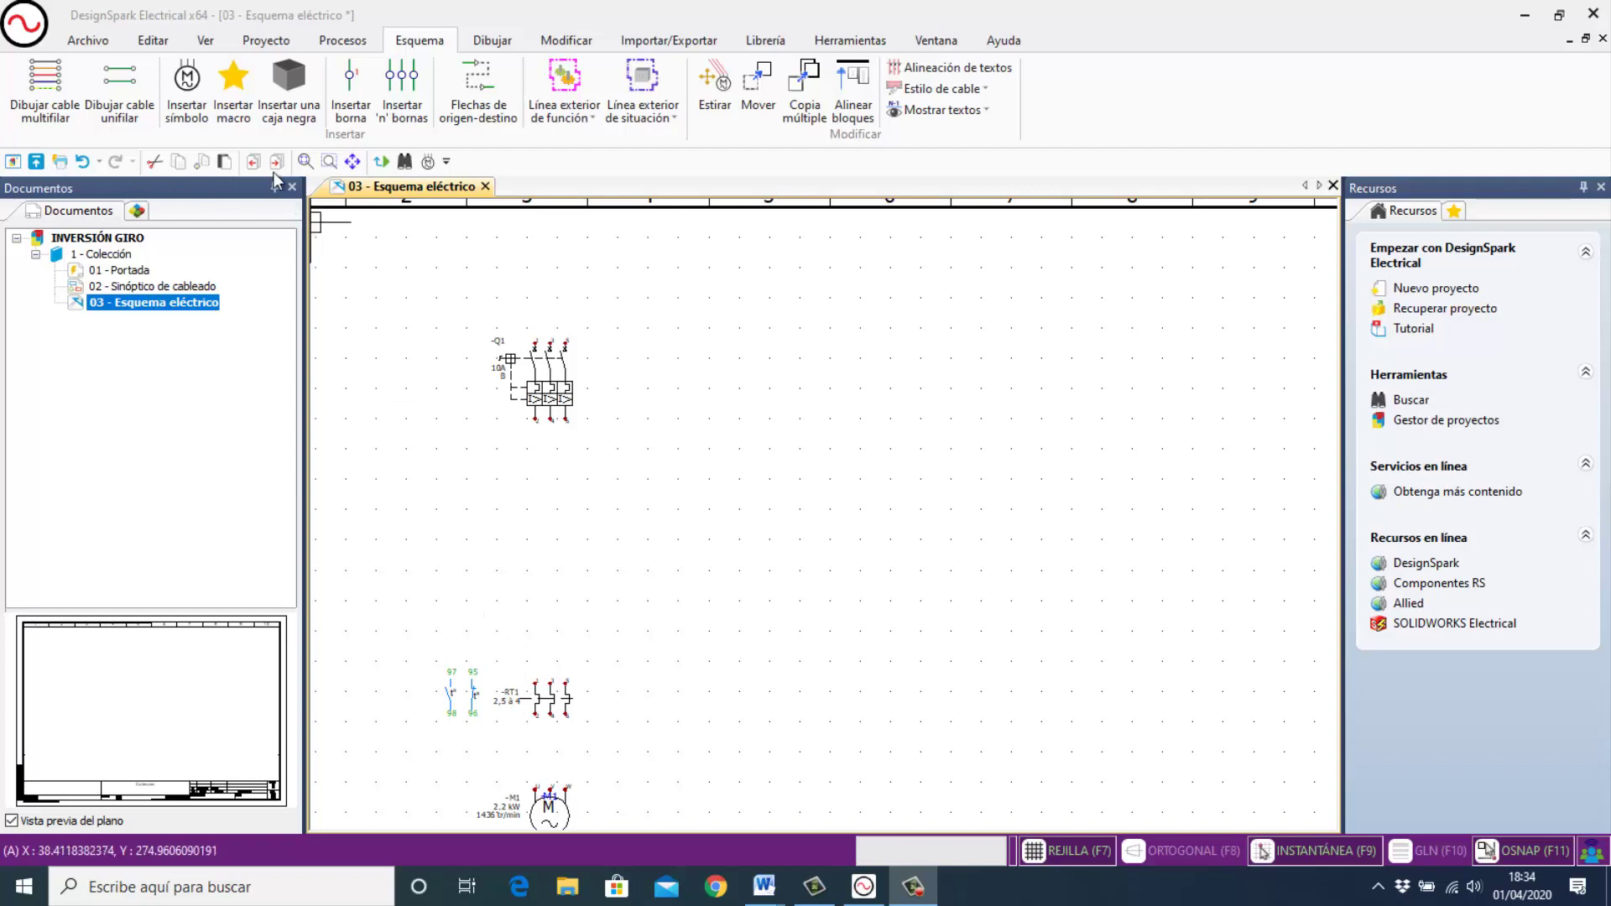
Examine the thermal relay above the motor in the schematic, including its labels, terminals and auxiliary contacts.
left_click(352, 162)
left_click_drag(554, 565, 590, 325)
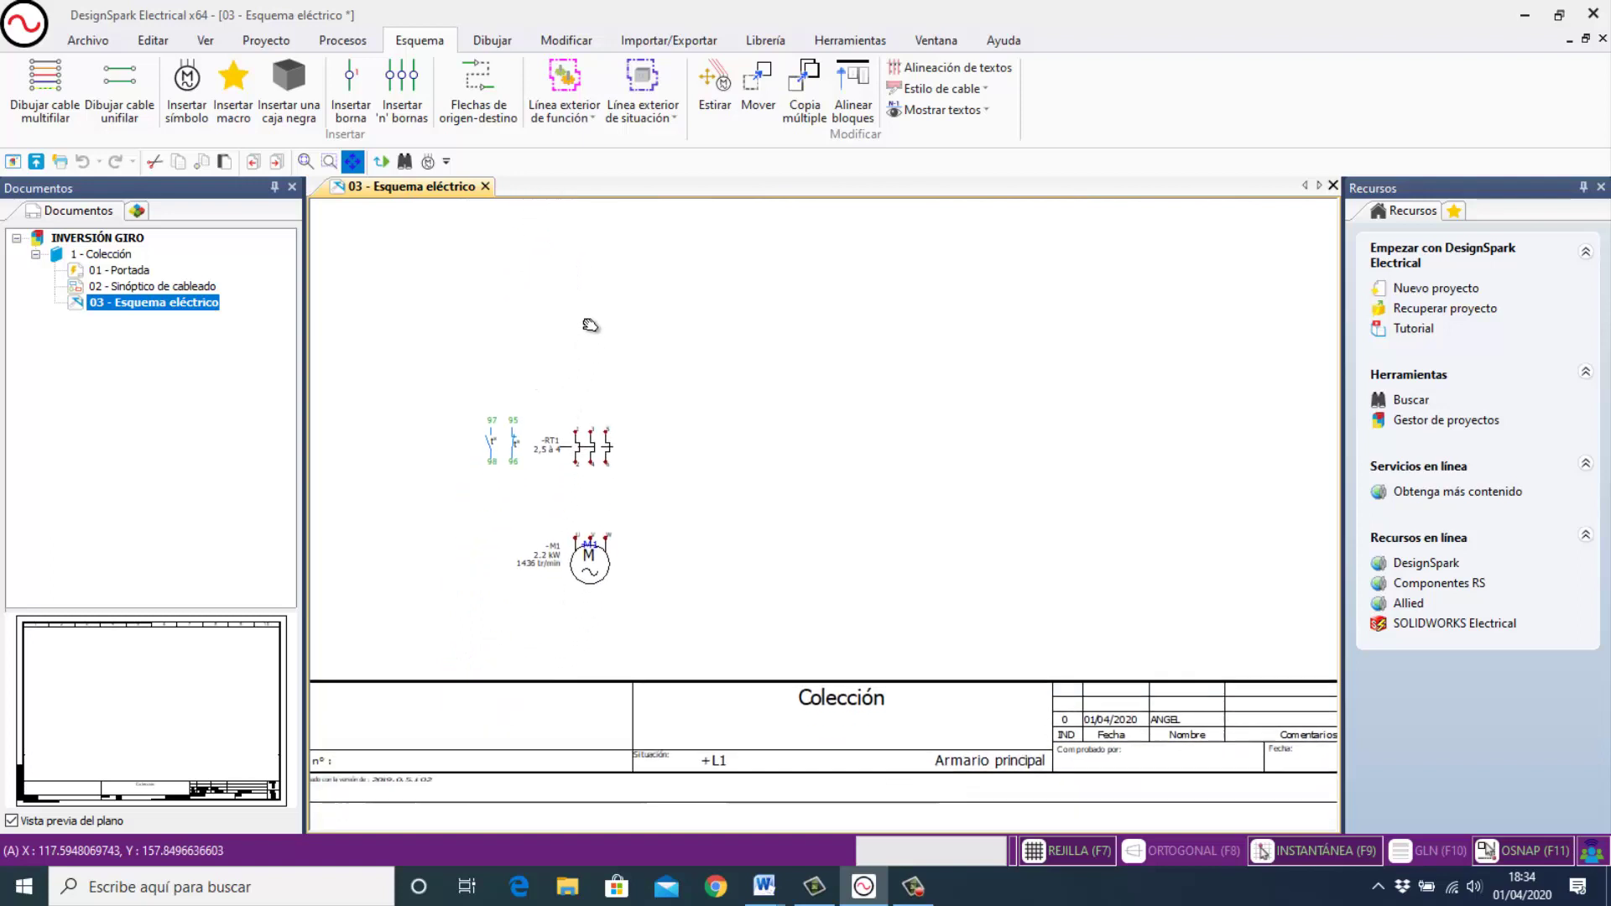
left_click_drag(702, 424, 679, 419)
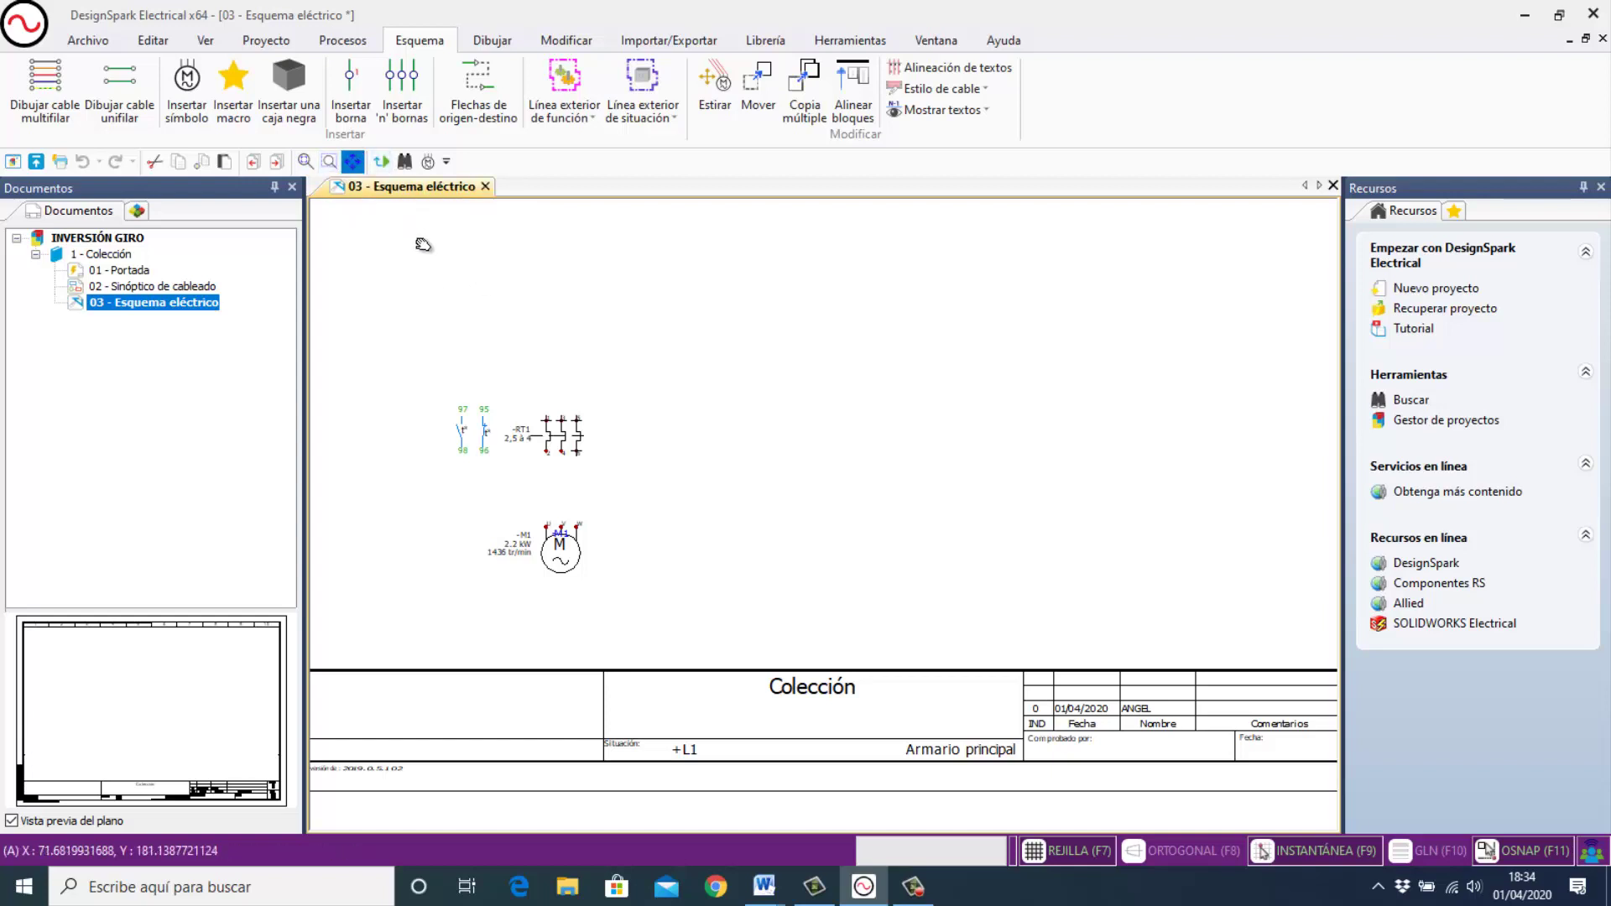
key("Escape")
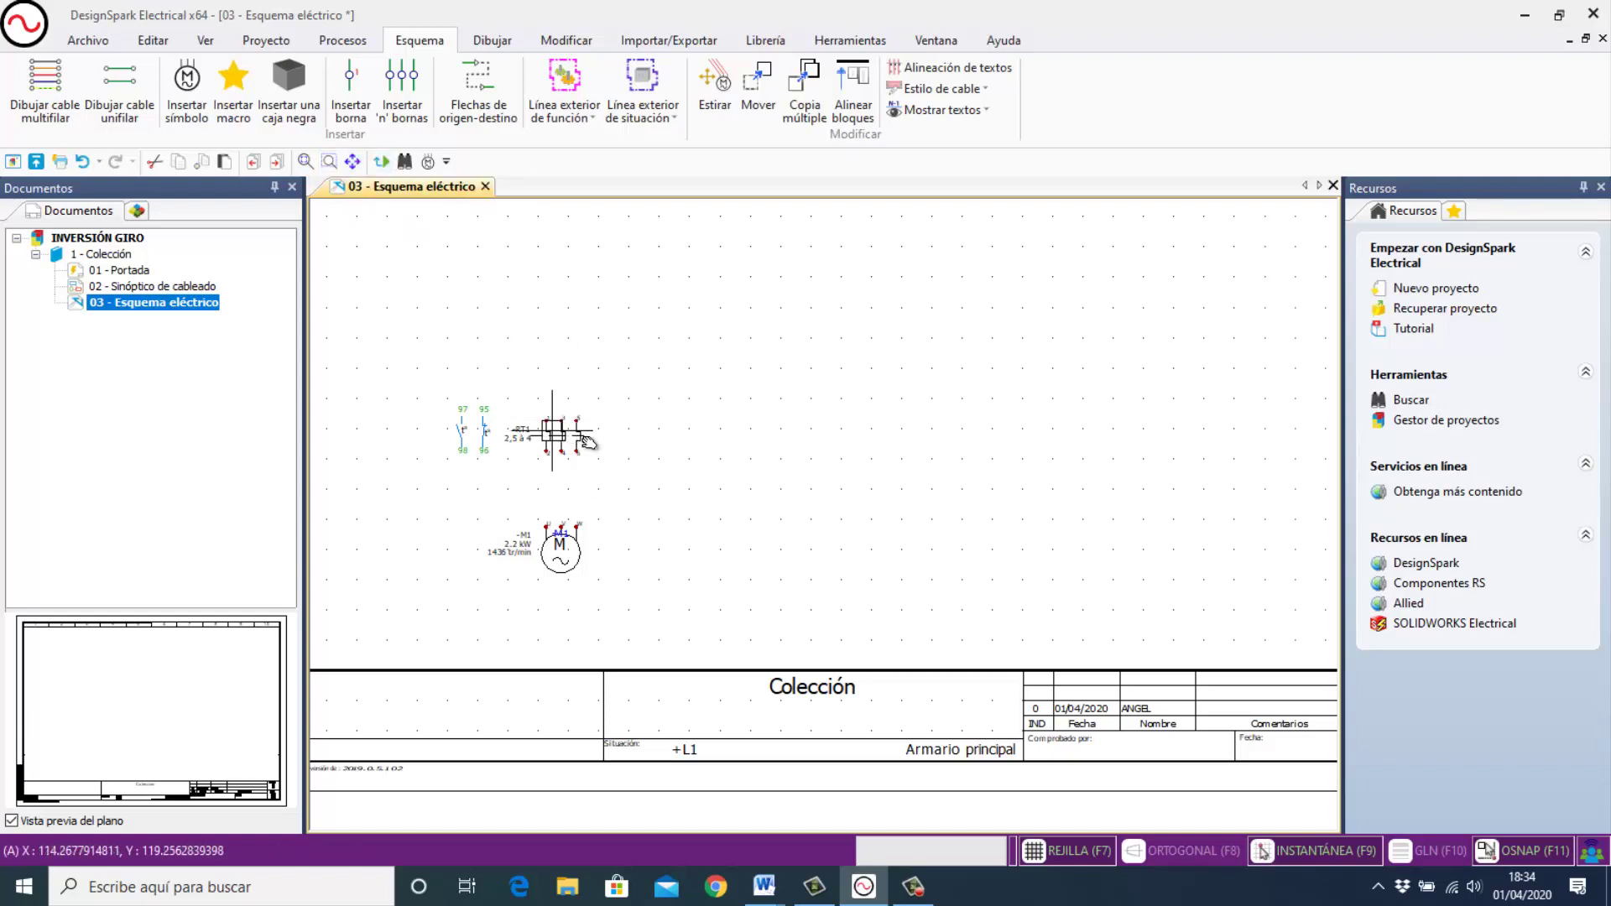
scroll(566, 467, "up", 2)
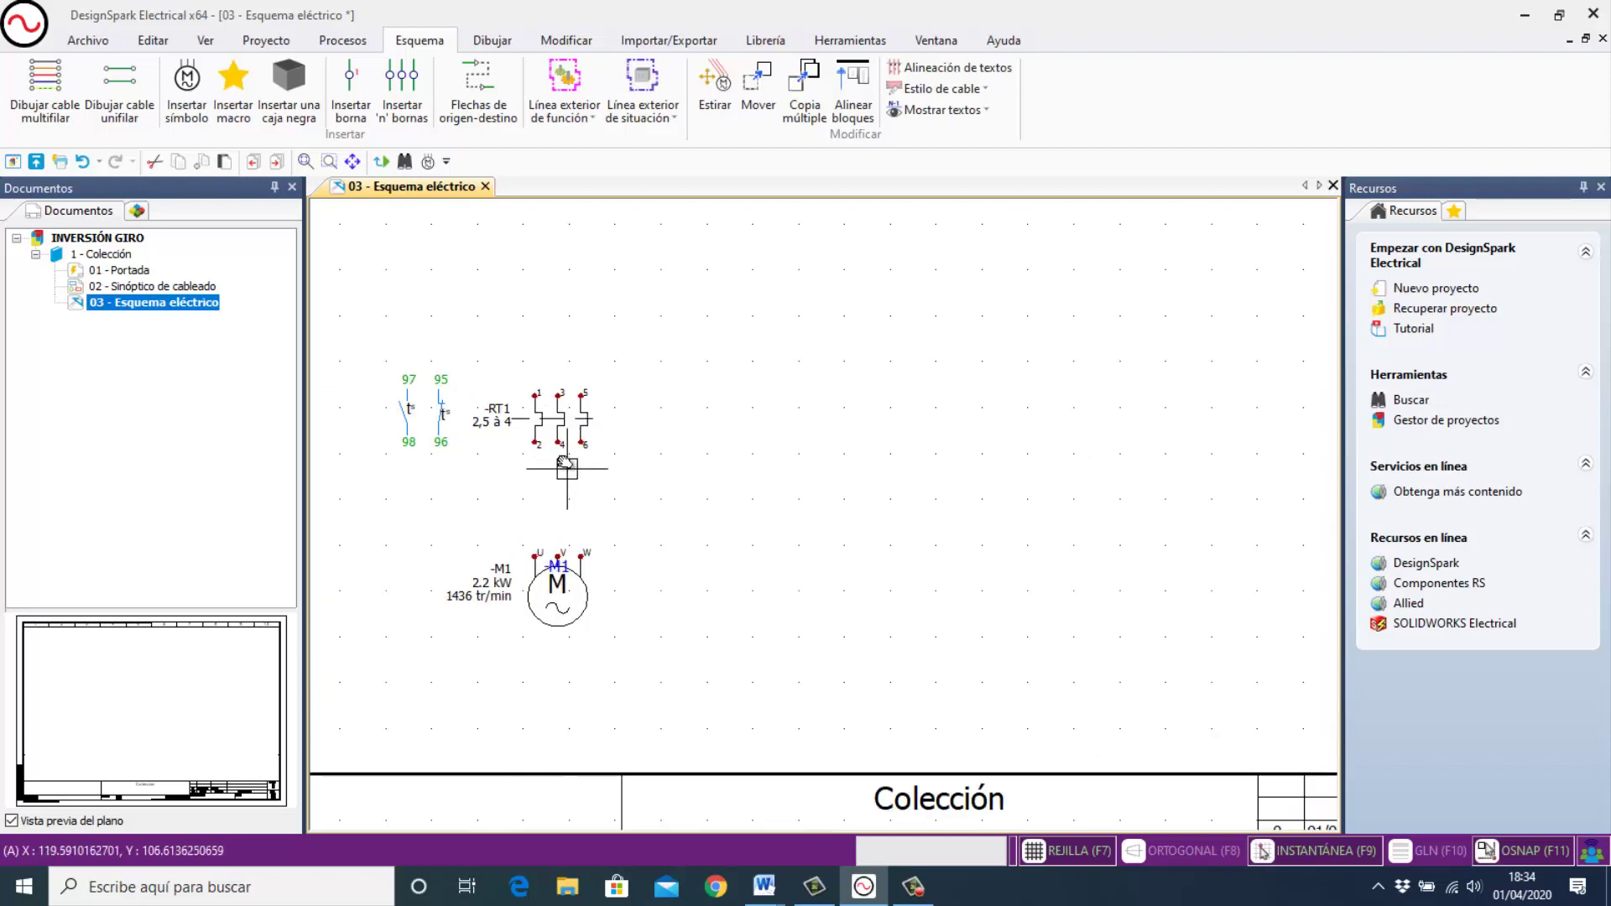
scroll(567, 467, "up", 1)
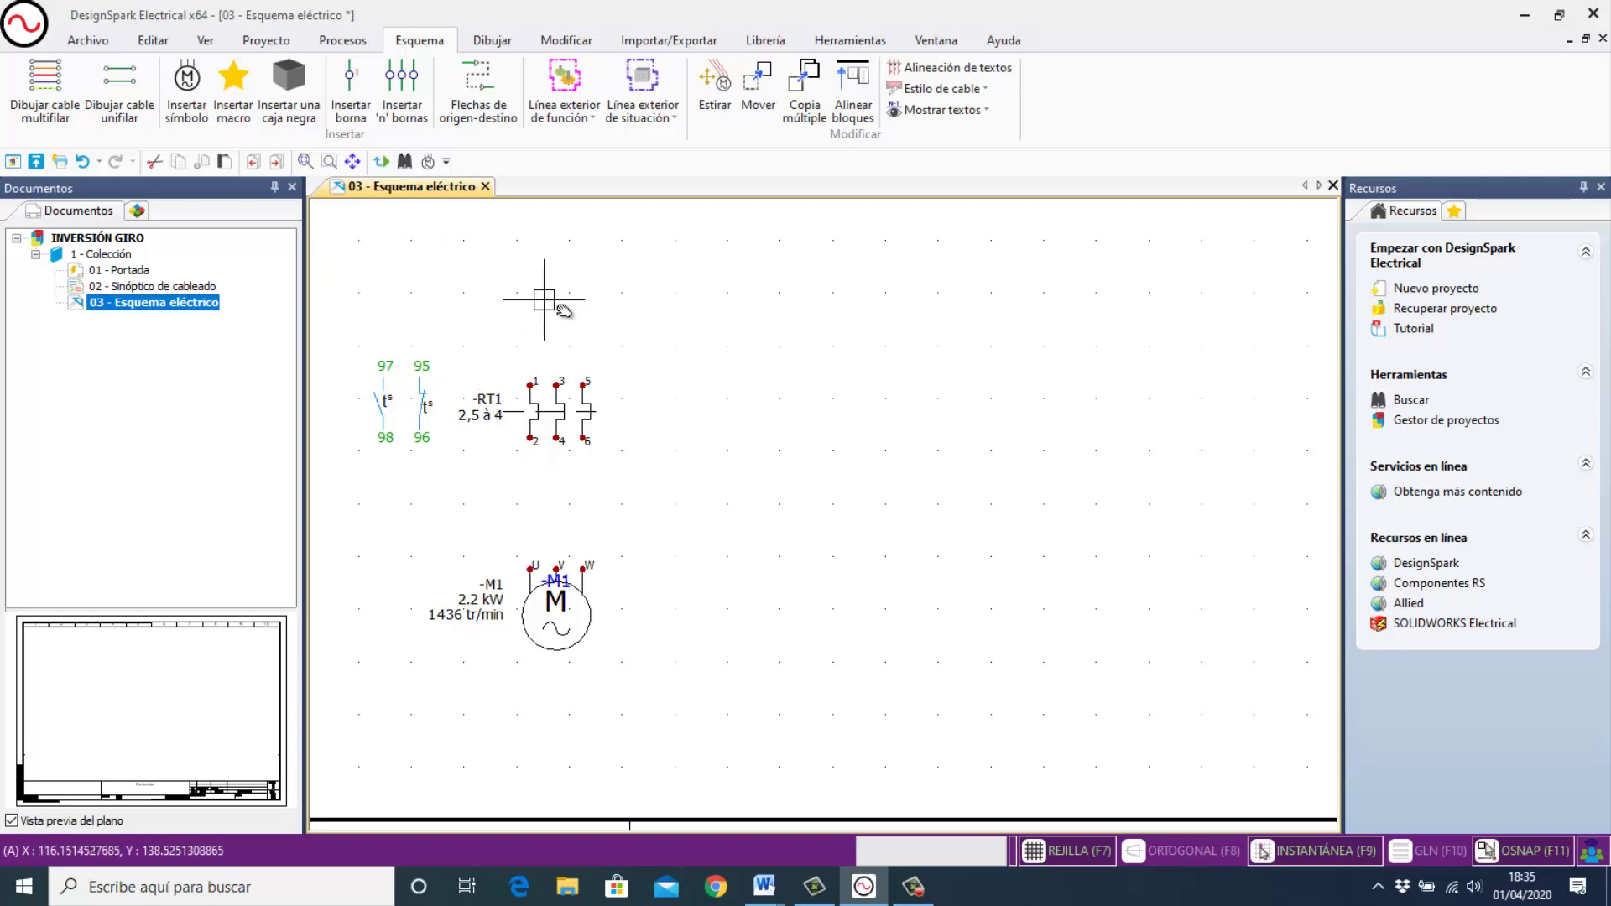
scroll(638, 354, "down", 1)
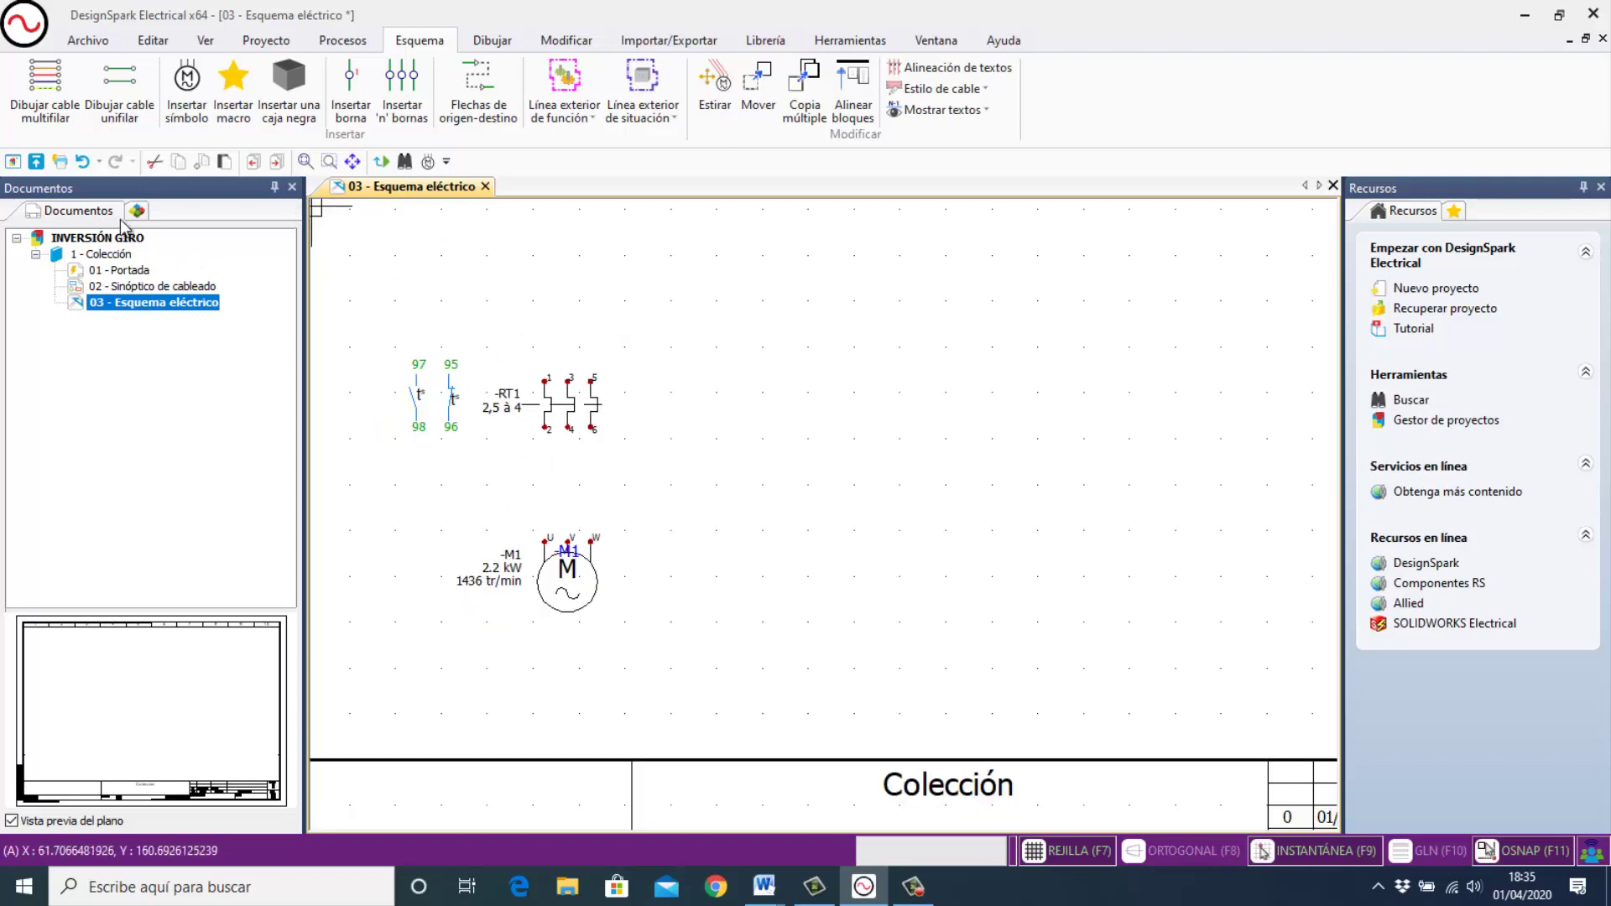
left_click(353, 161)
left_click_drag(648, 282, 672, 424)
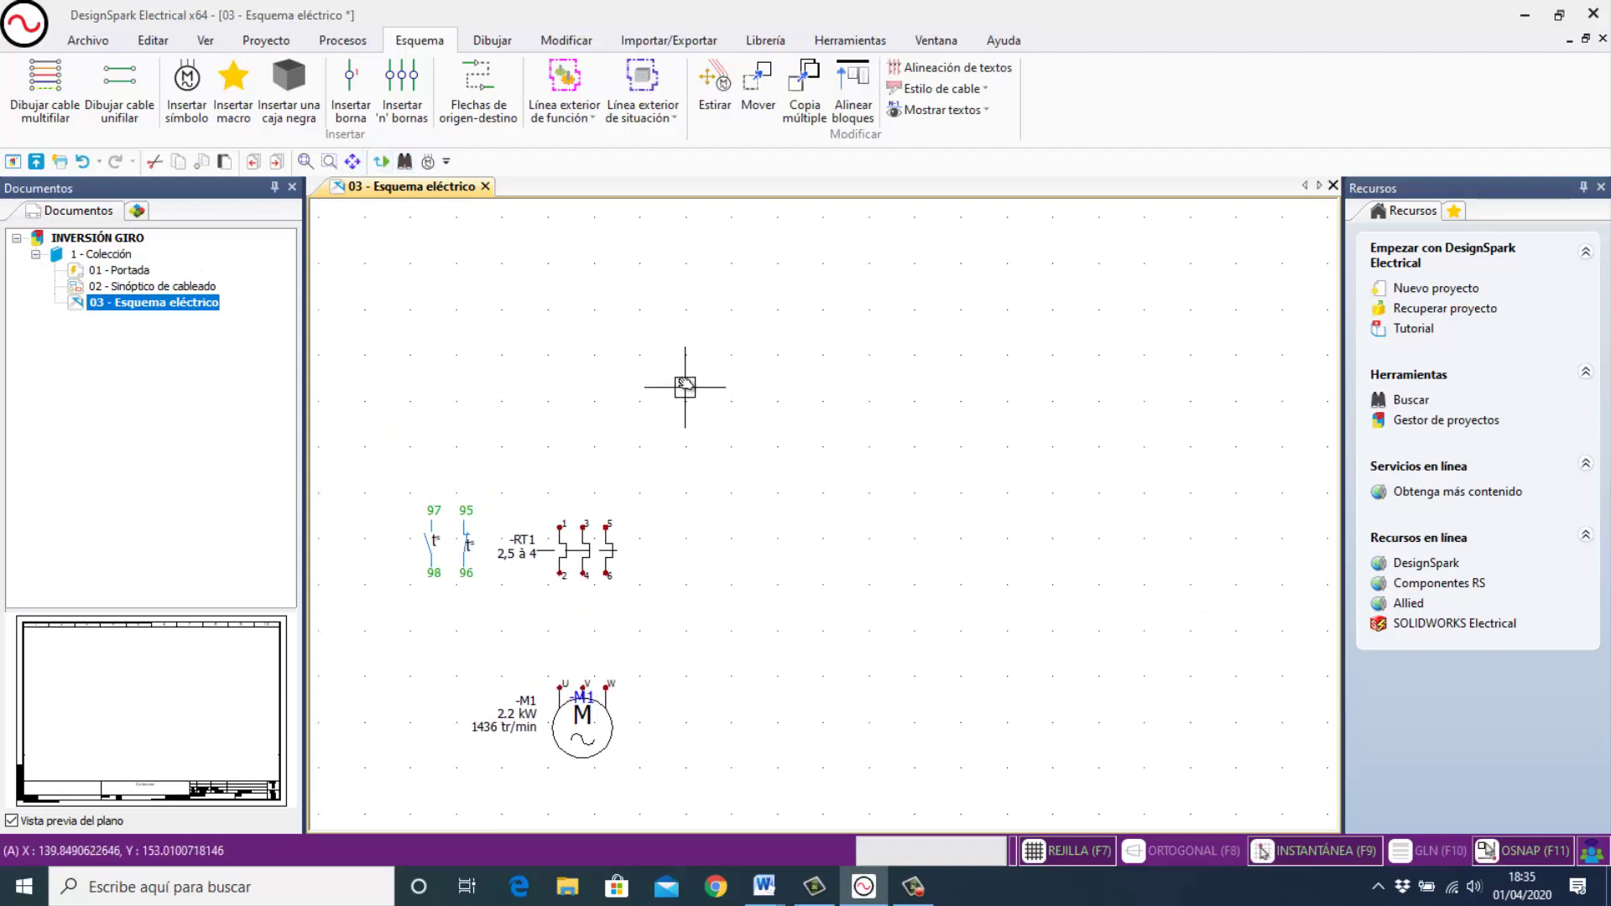
Insert the Contacto de potencia tripolar symbol with contactor arcs, from Contactores, relés, above the thermal relay in line with its poles.
left_click(354, 166)
left_click_drag(406, 206, 409, 210)
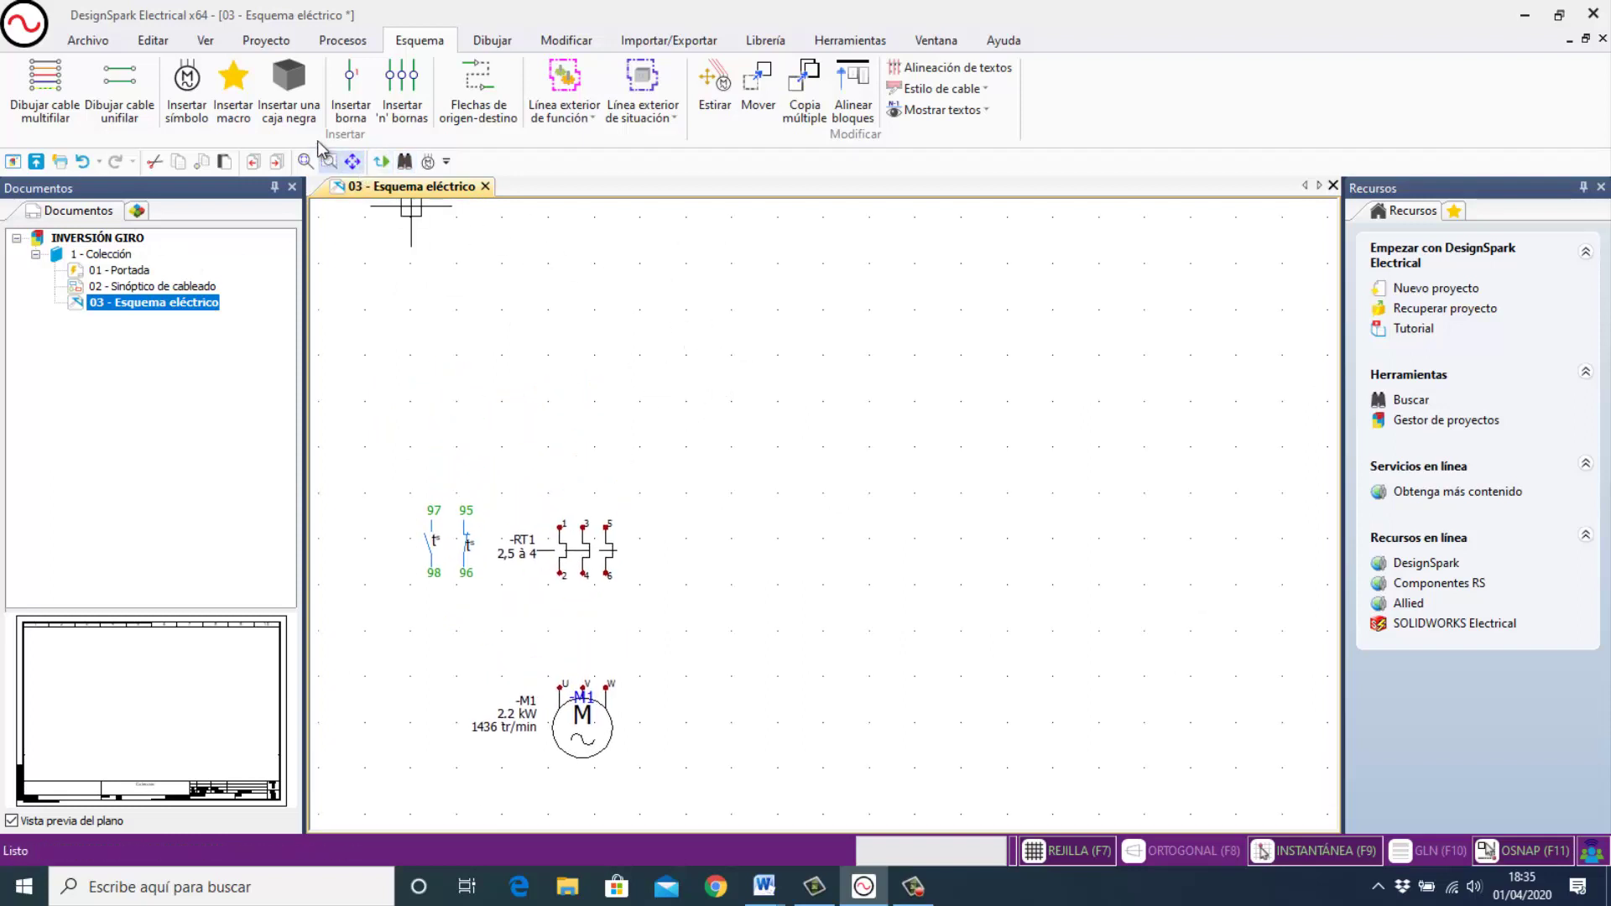
left_click(181, 105)
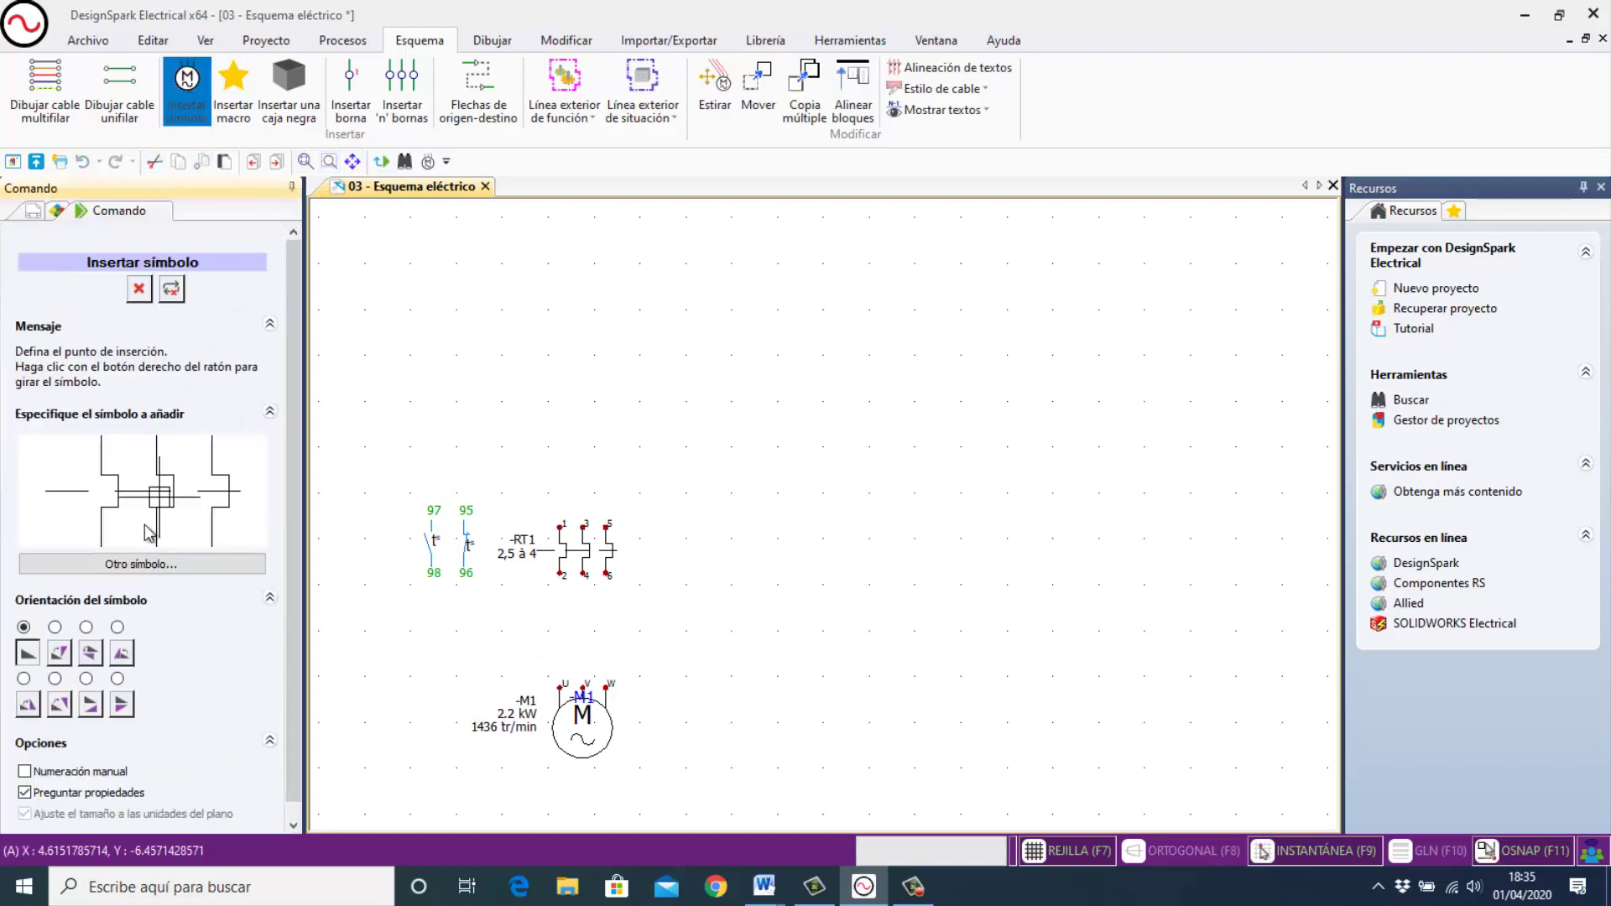
left_click(190, 570)
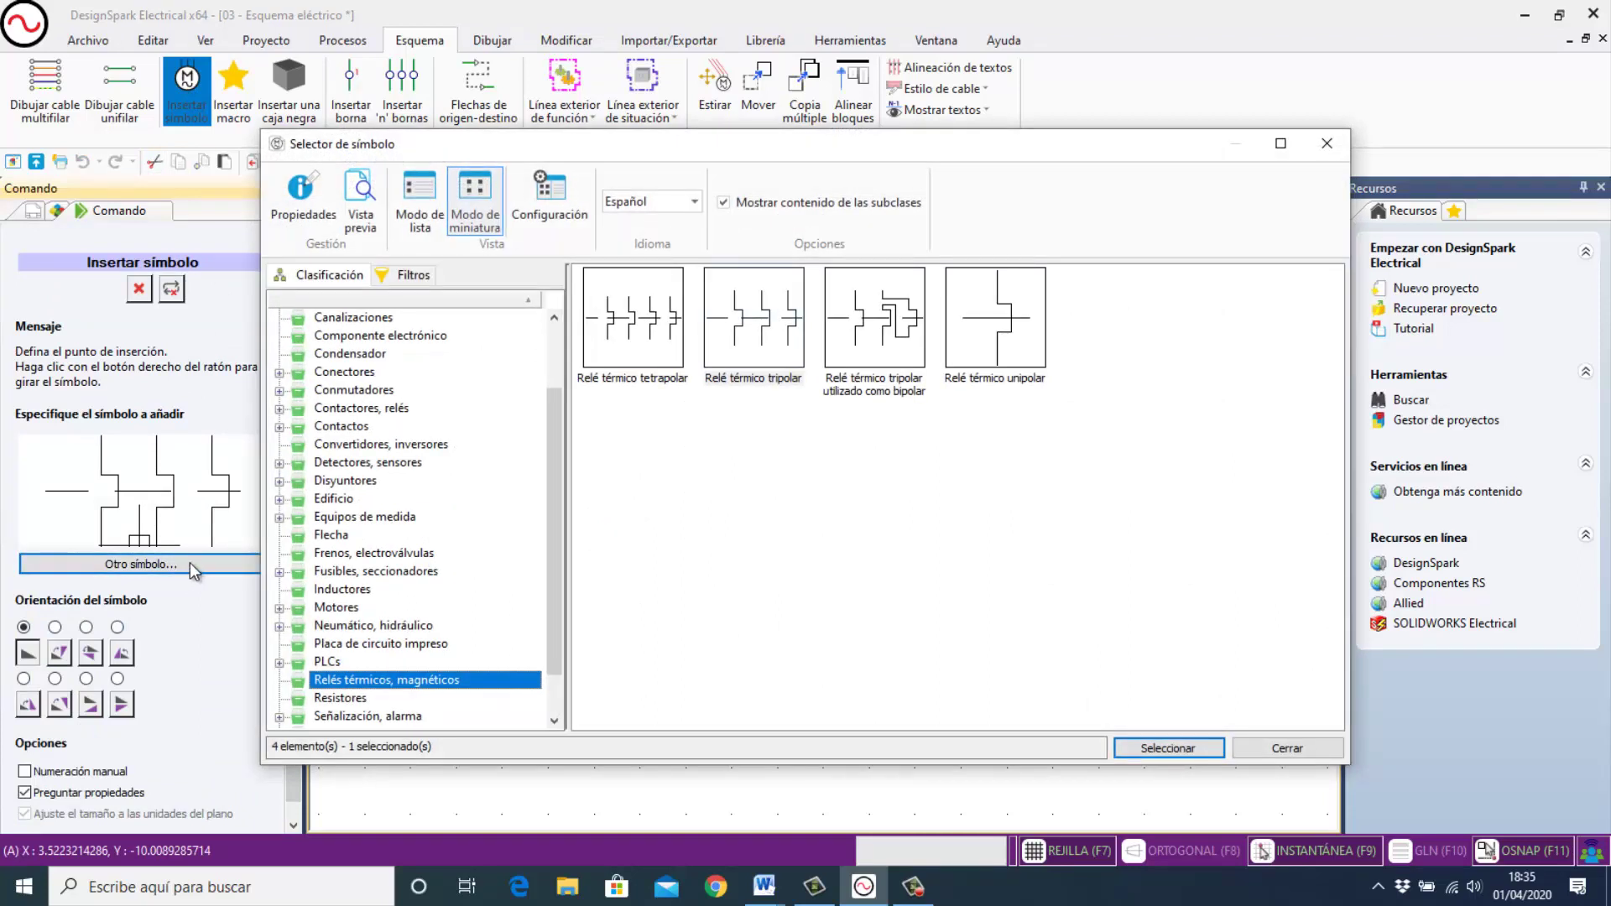
left_click(361, 409)
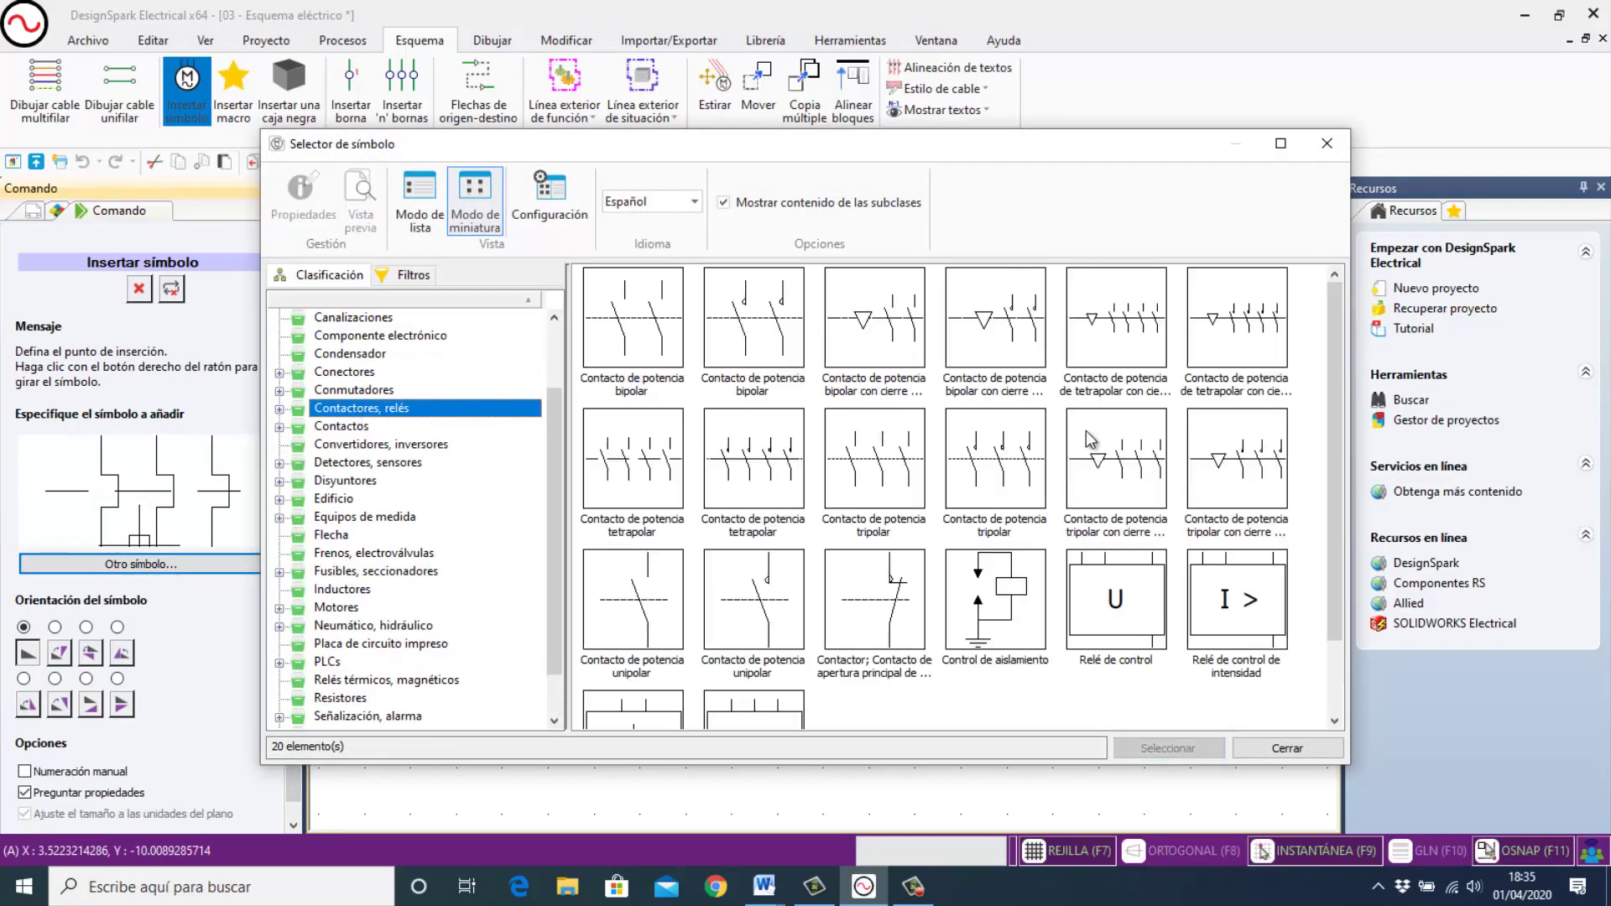
left_click(1013, 474)
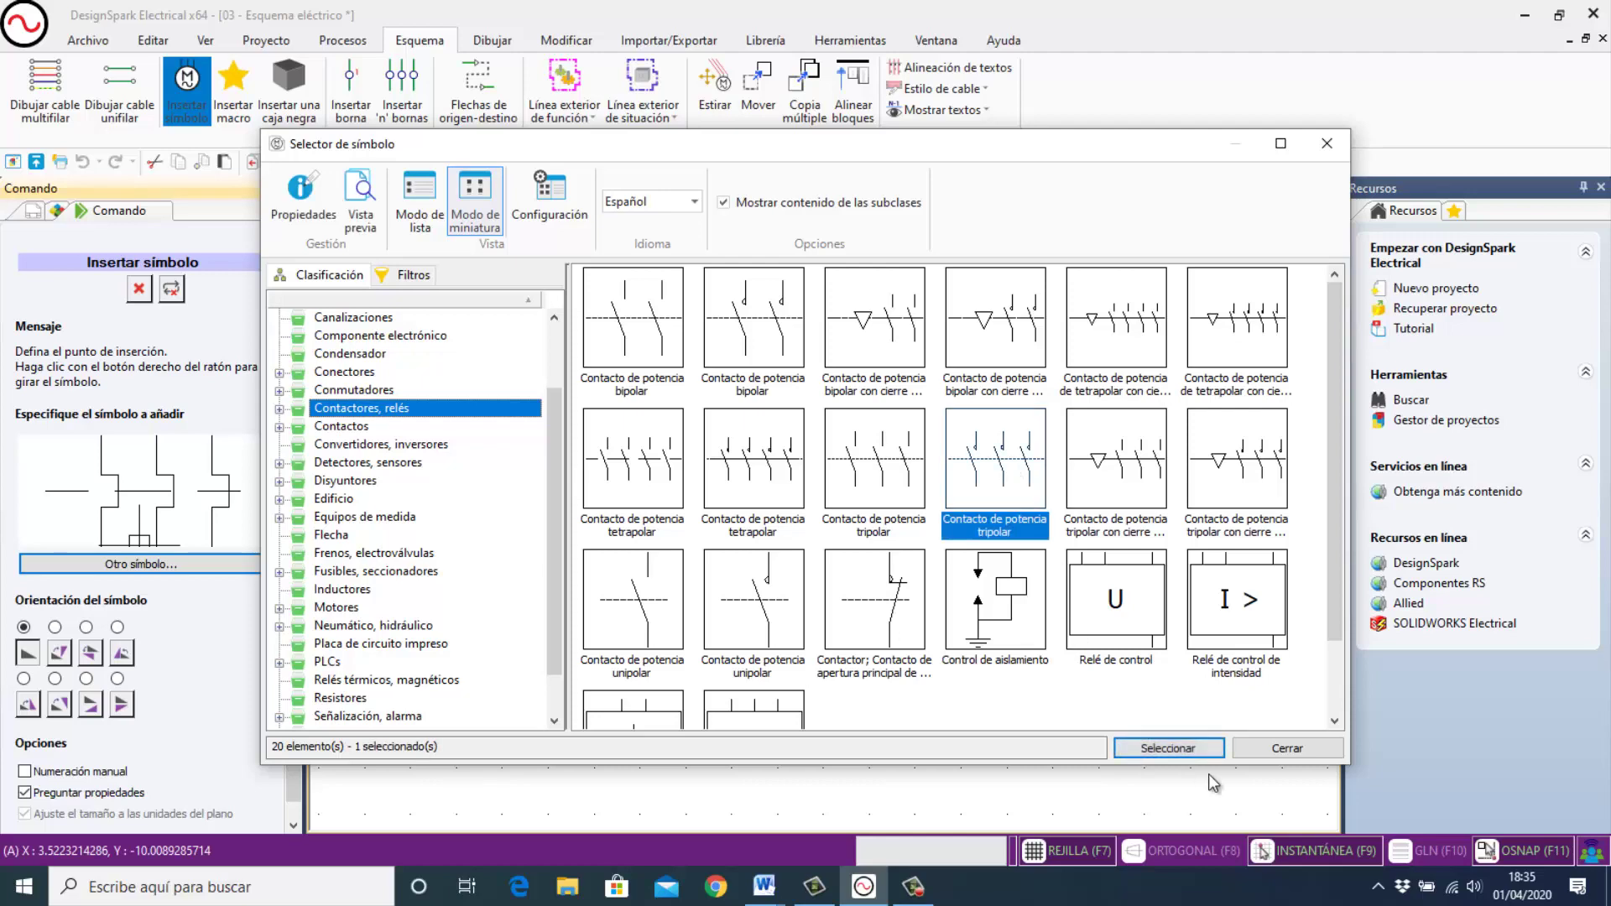
left_click(1192, 749)
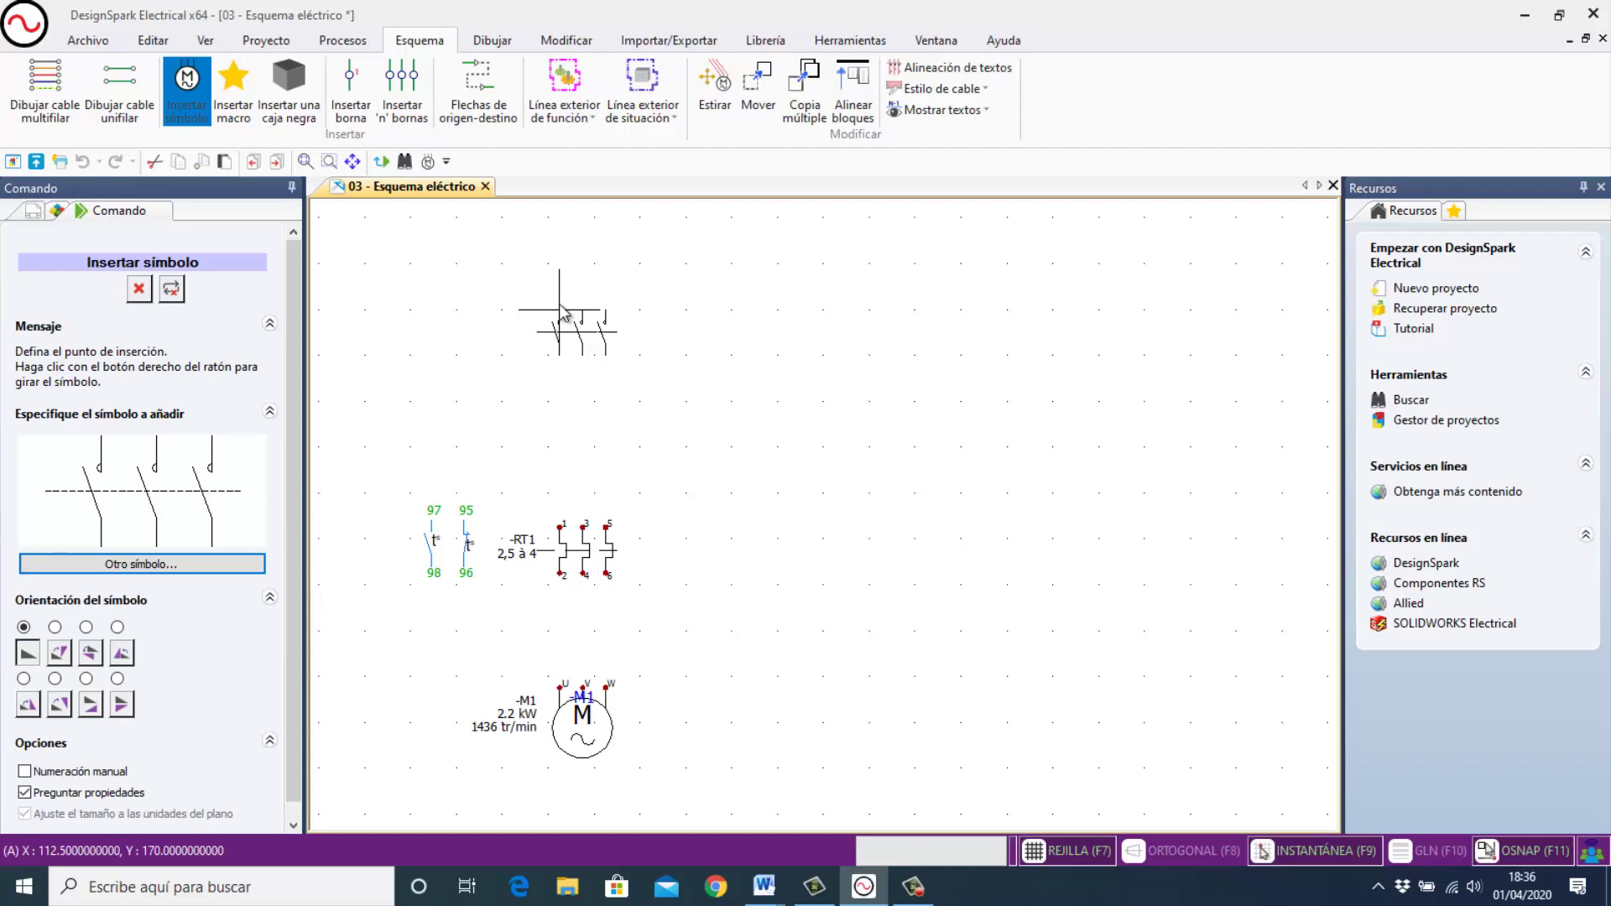
left_click(560, 307)
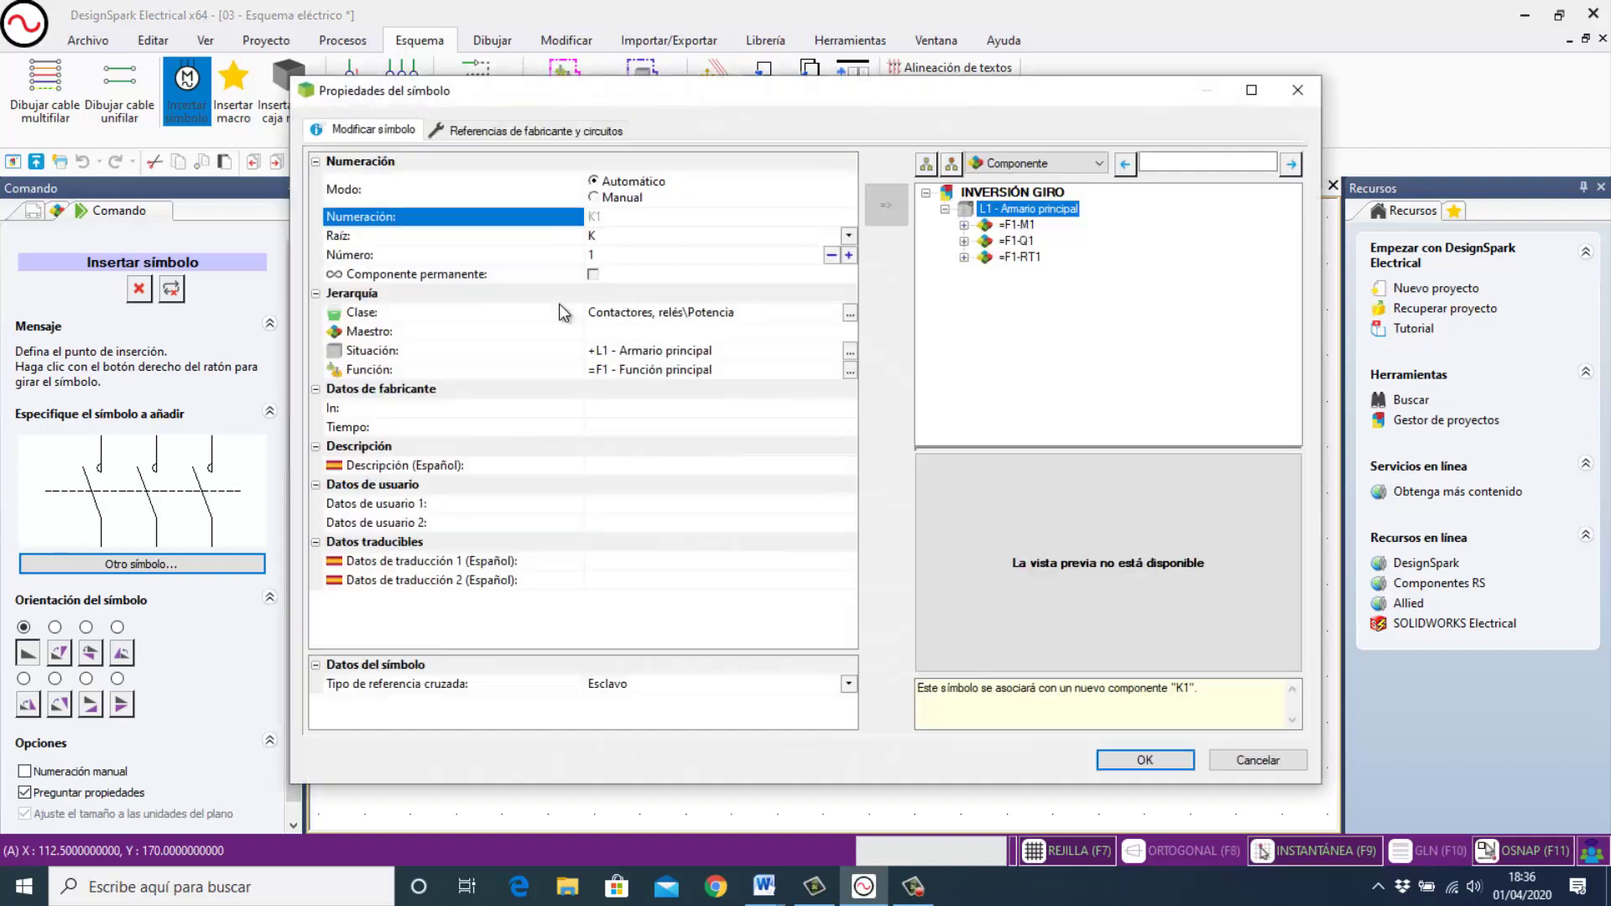
Search the manufacturer references for the new contactor and filter them by a control voltage (Control, Tensión) of 230.
left_click(483, 134)
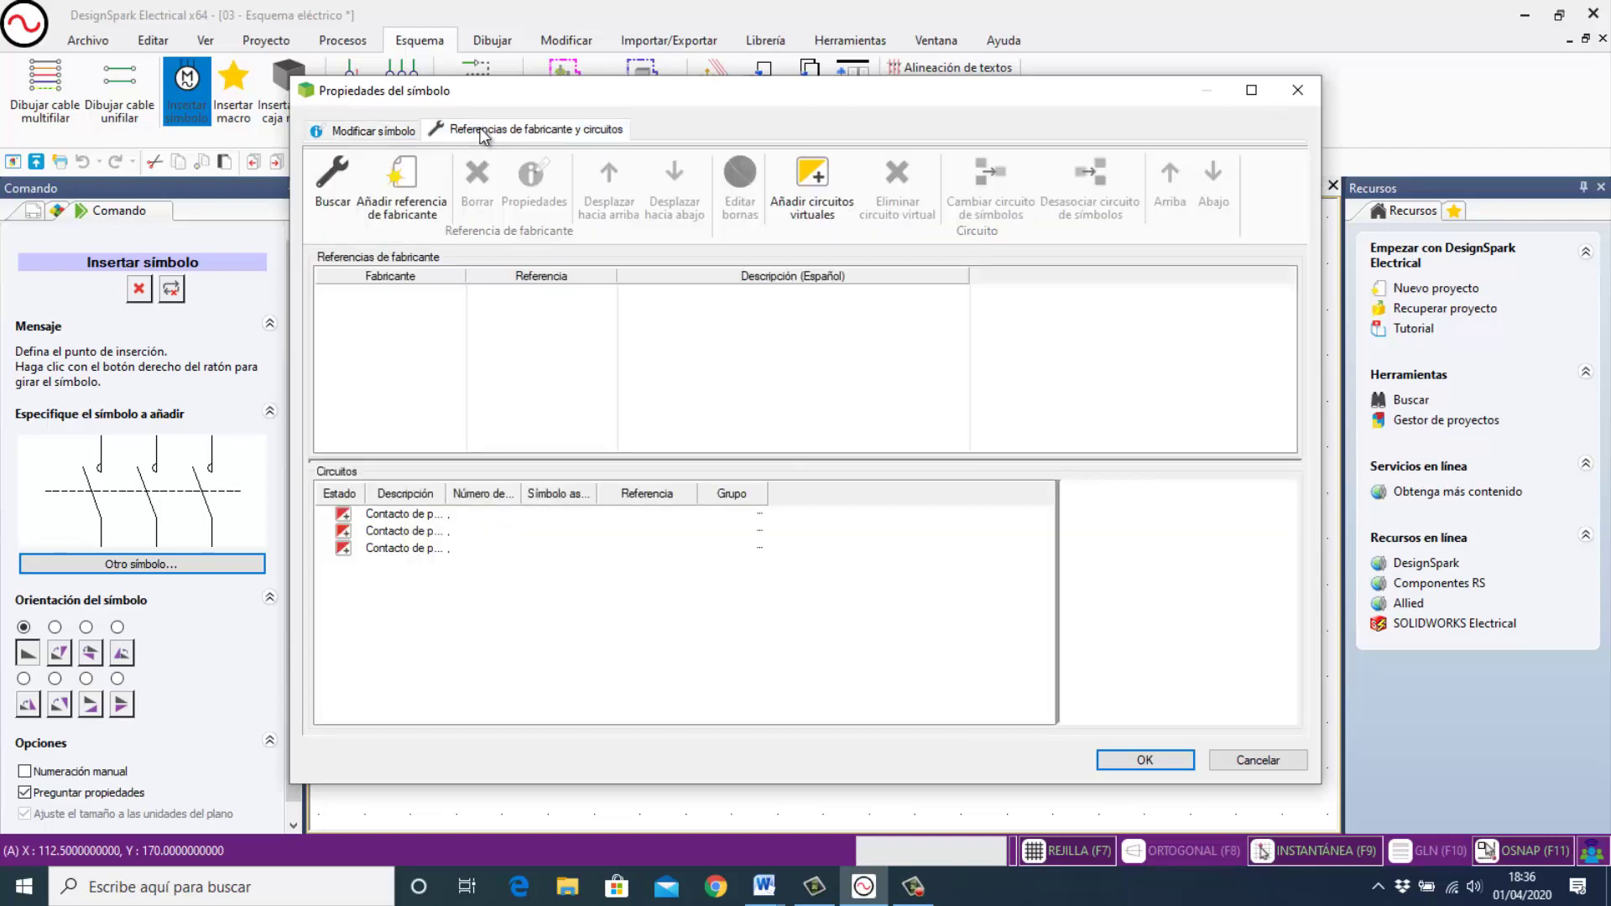
left_click(333, 181)
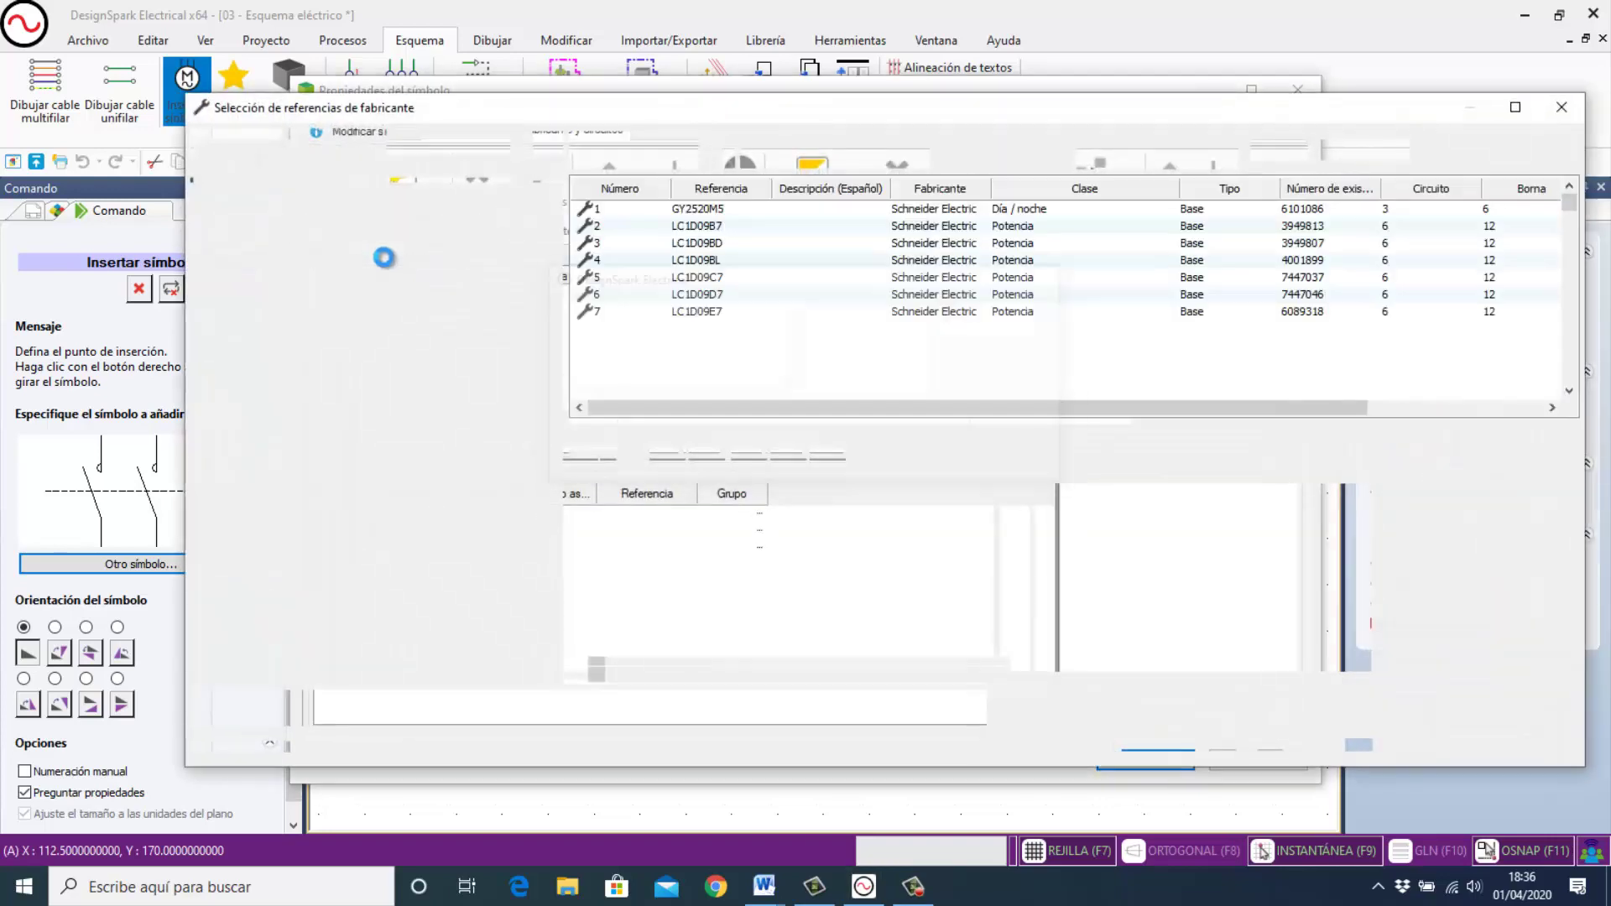
left_click_drag(545, 350, 567, 509)
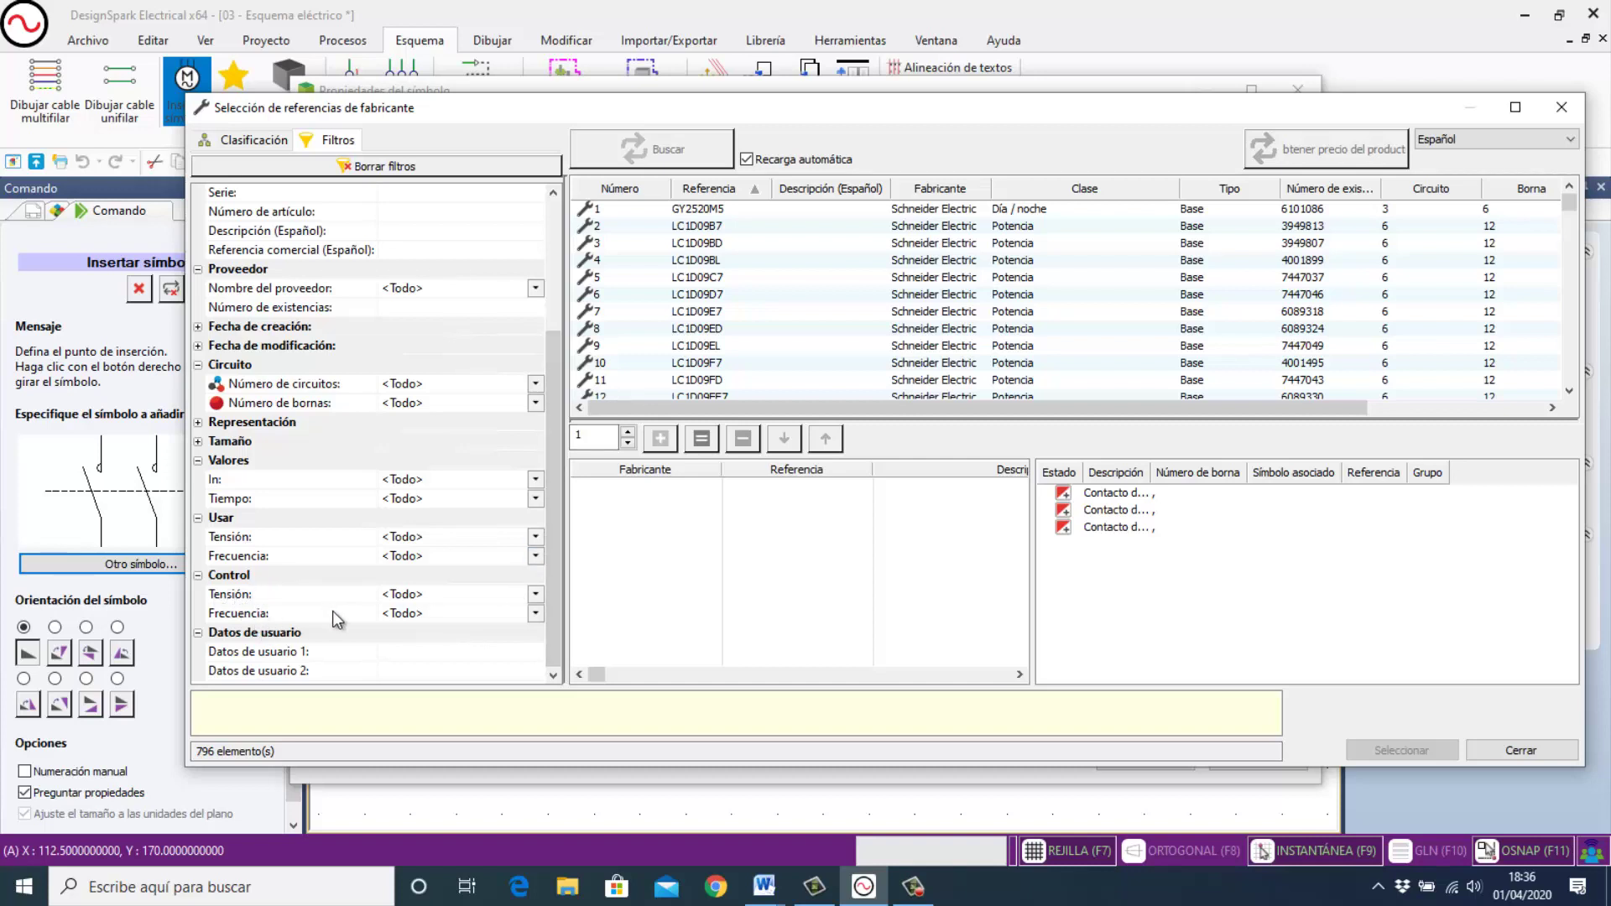
left_click(535, 596)
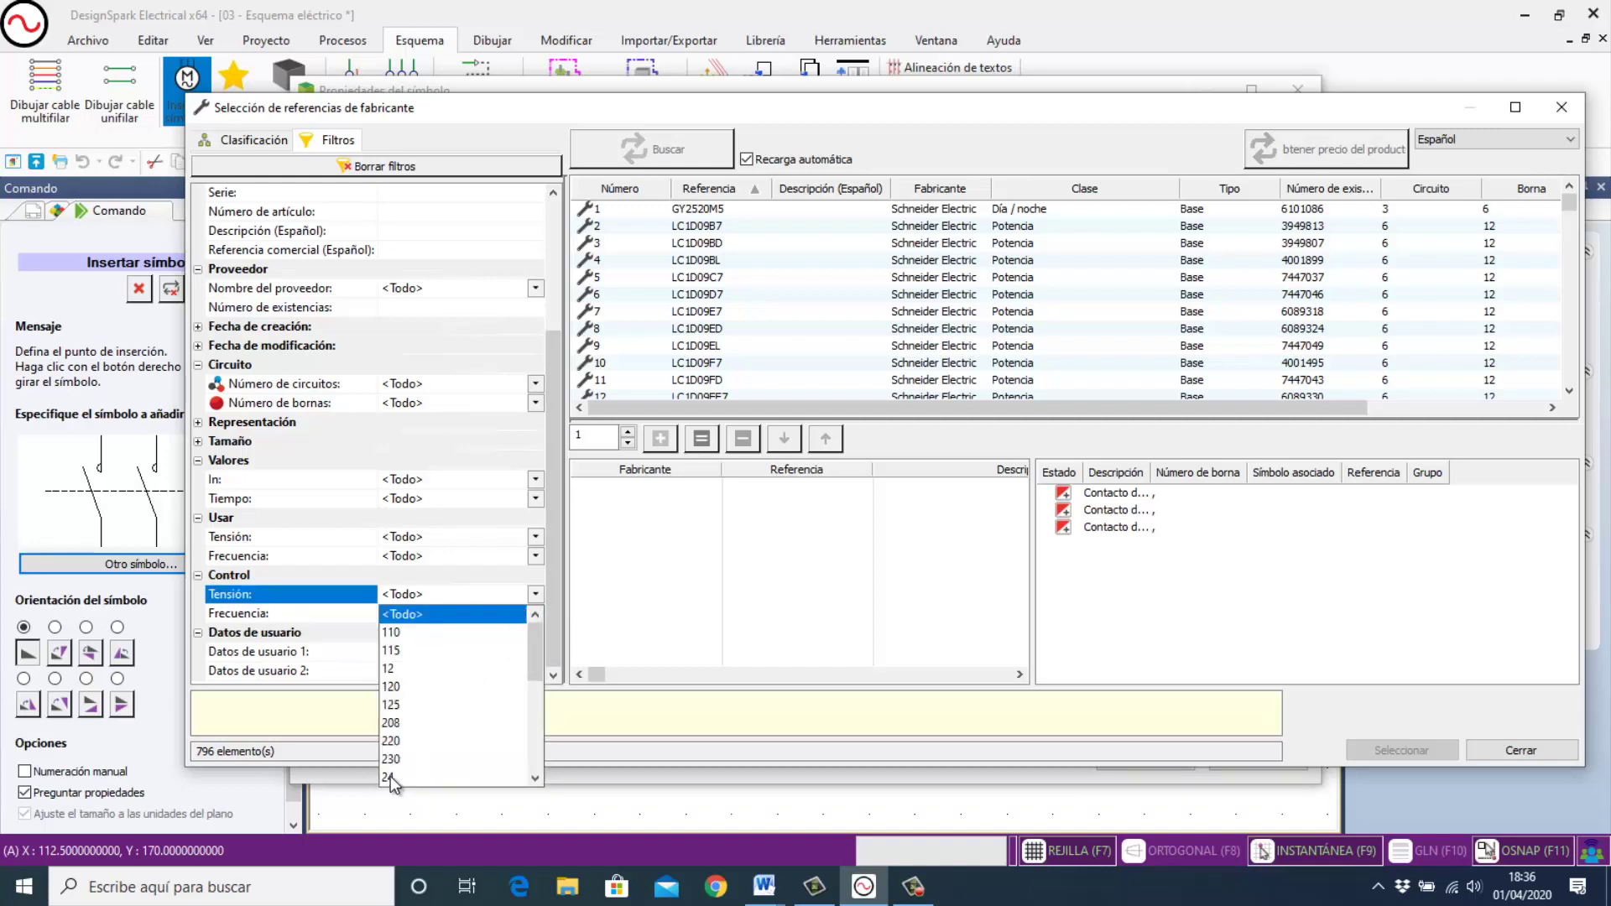
left_click(392, 761)
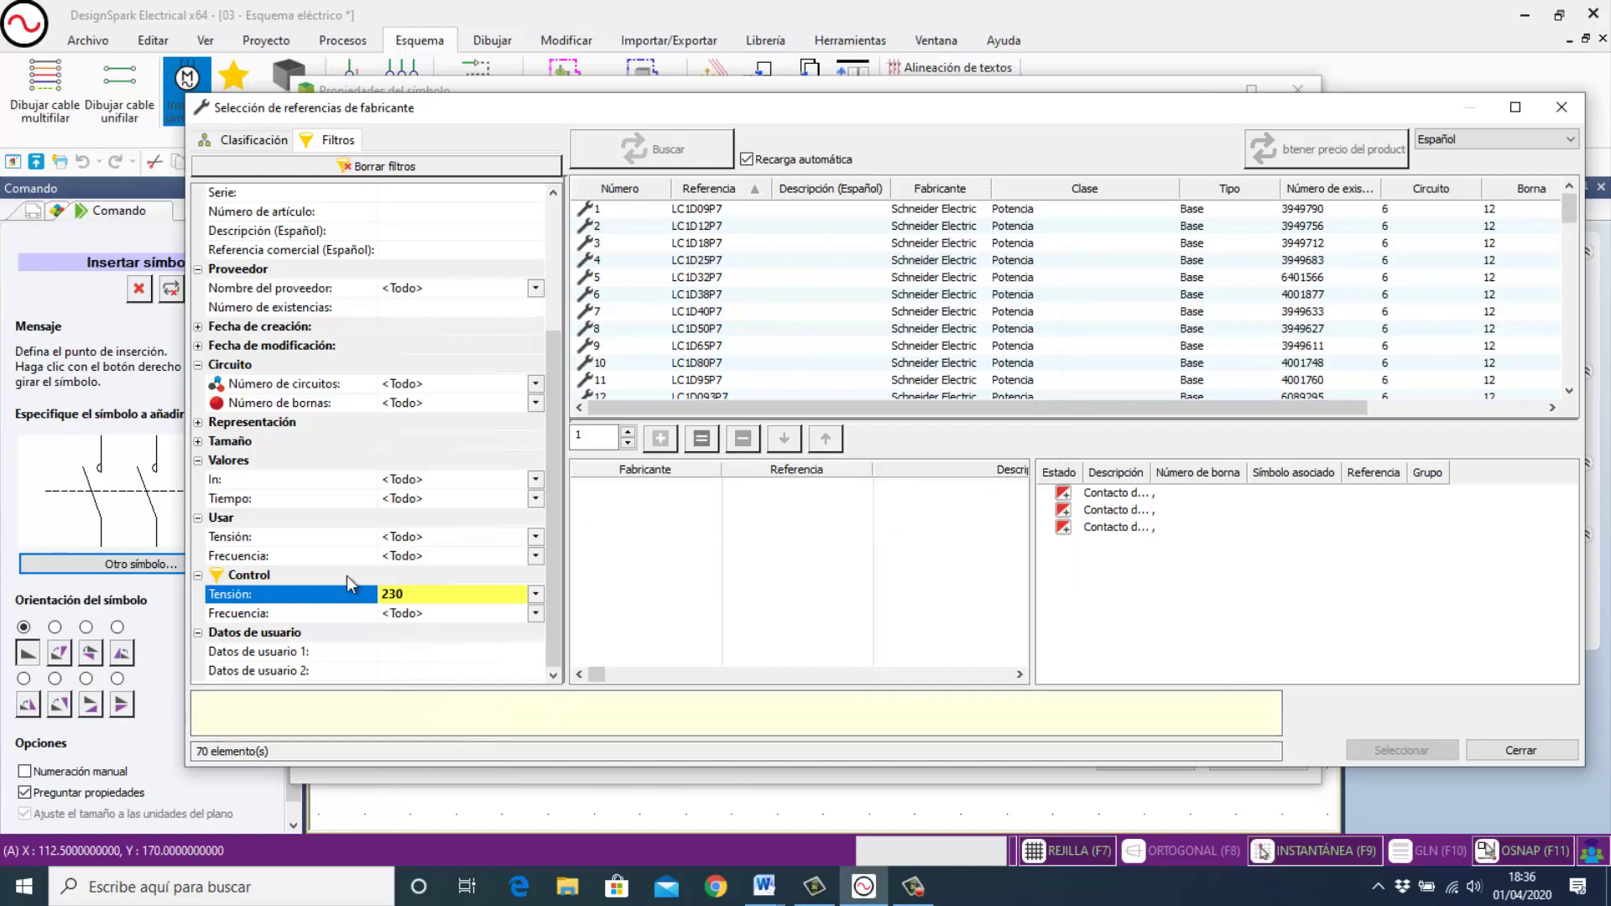
Filter the contactor references by a rated current (In) of 12A.
left_click(535, 479)
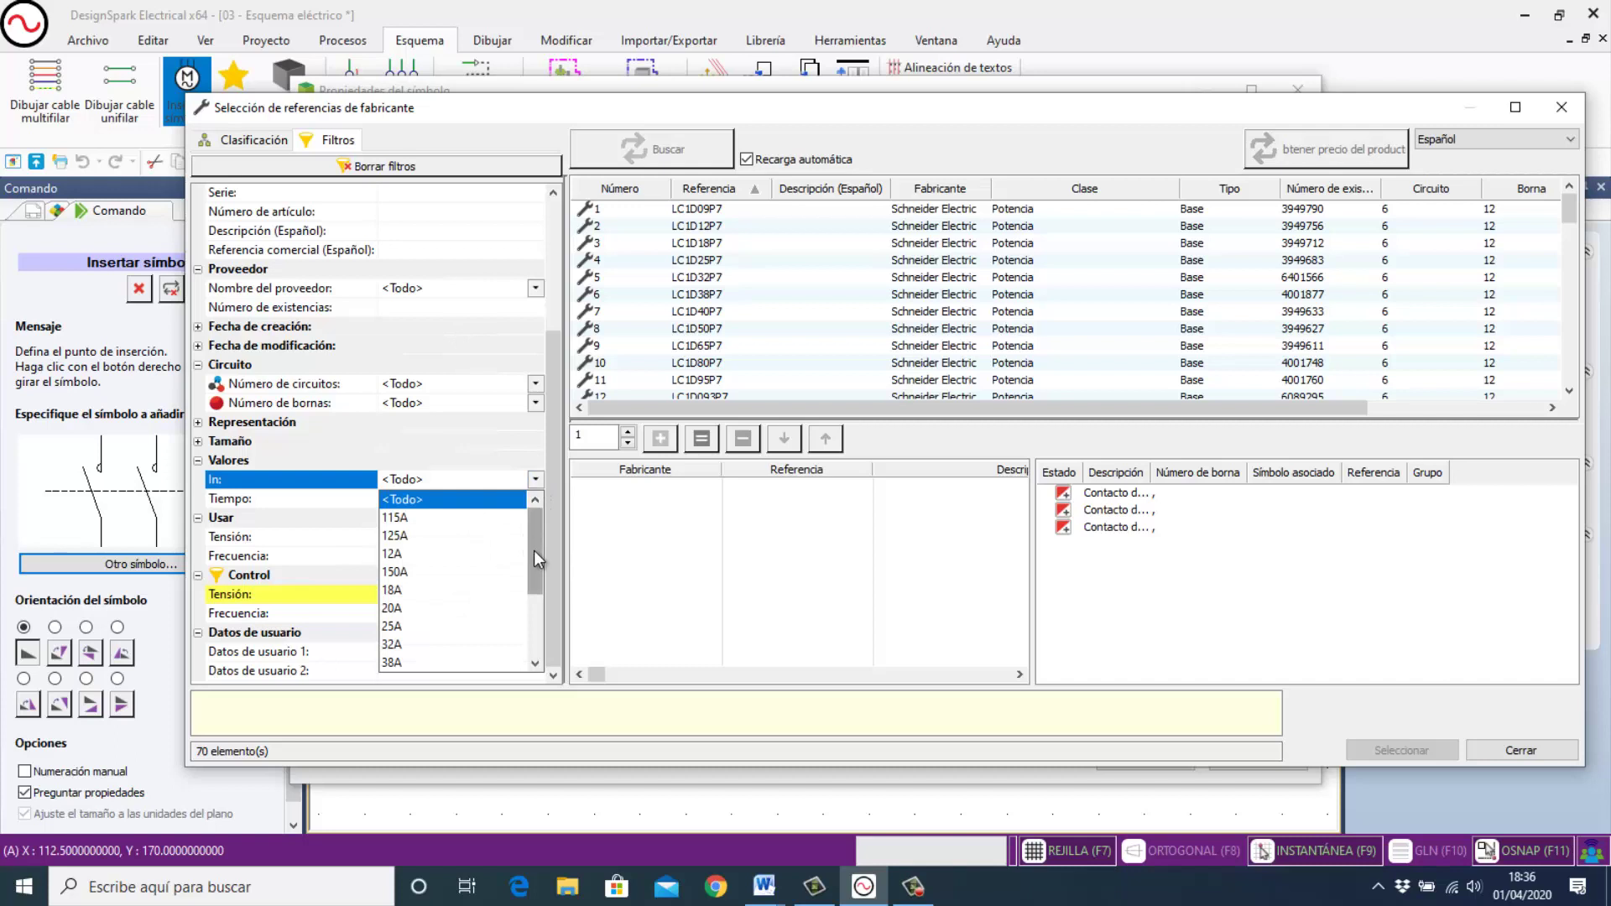
left_click_drag(534, 551, 532, 581)
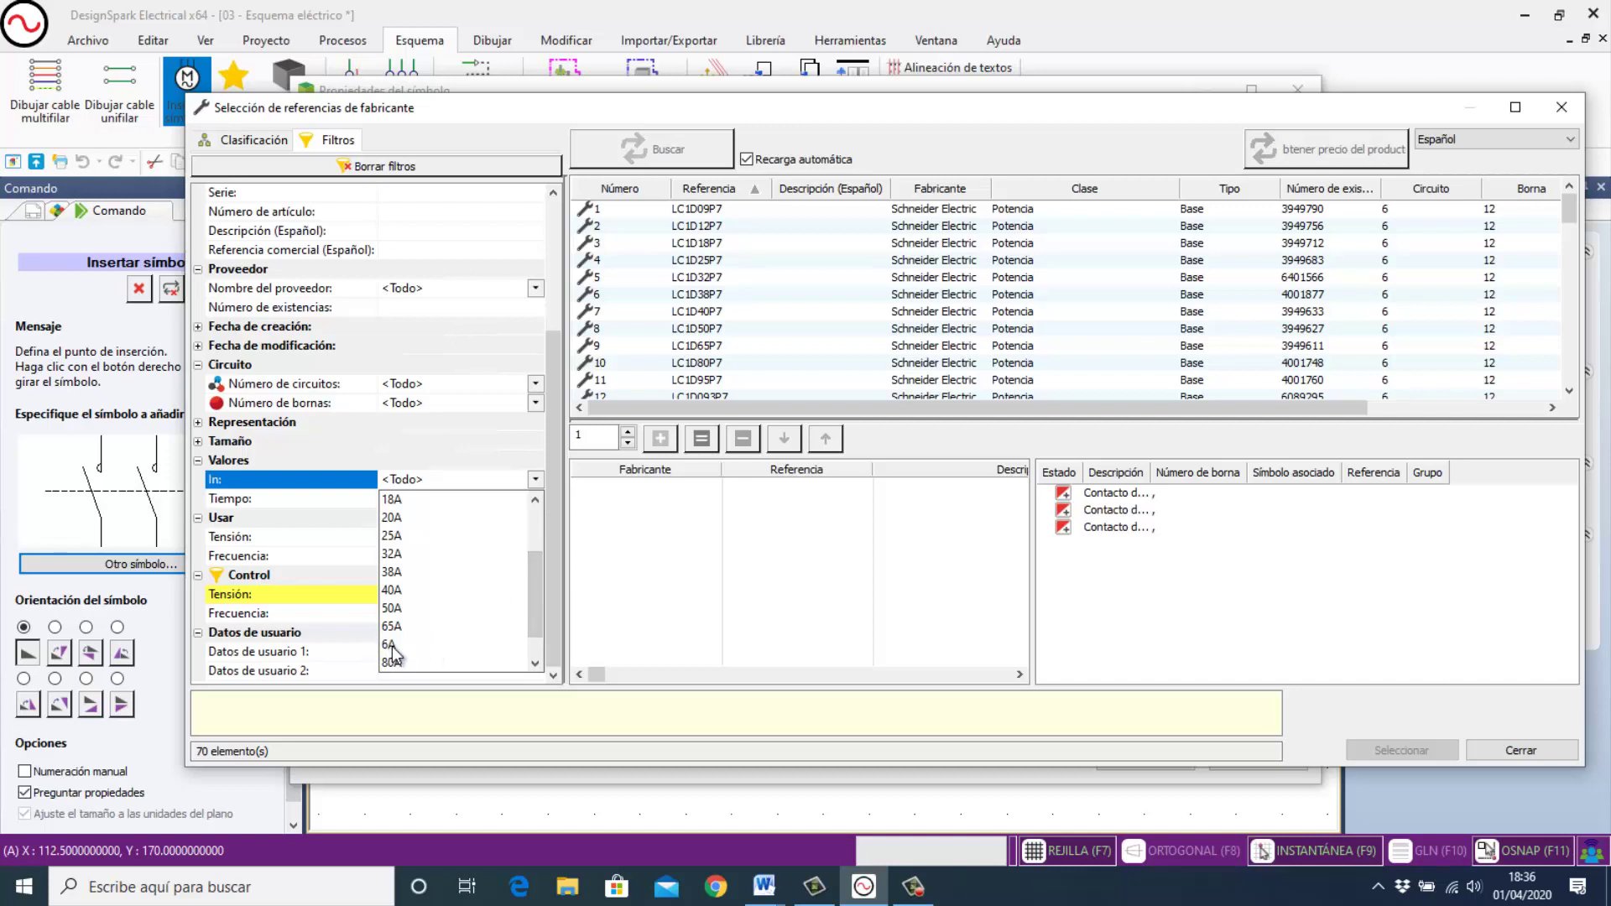
left_click_drag(534, 593, 531, 574)
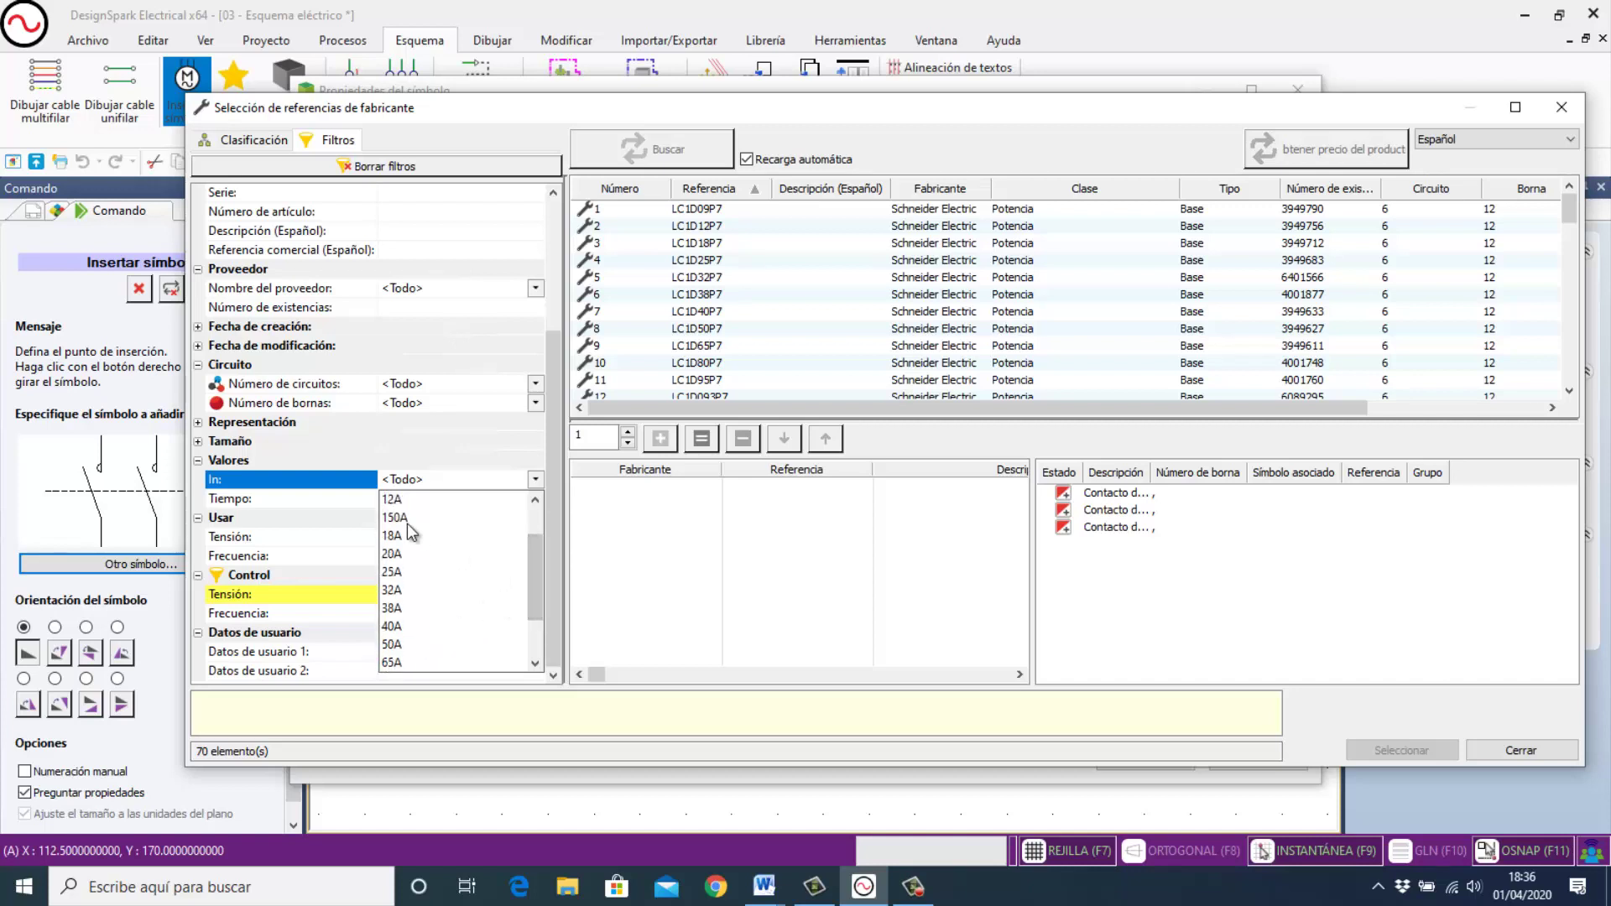
left_click(393, 500)
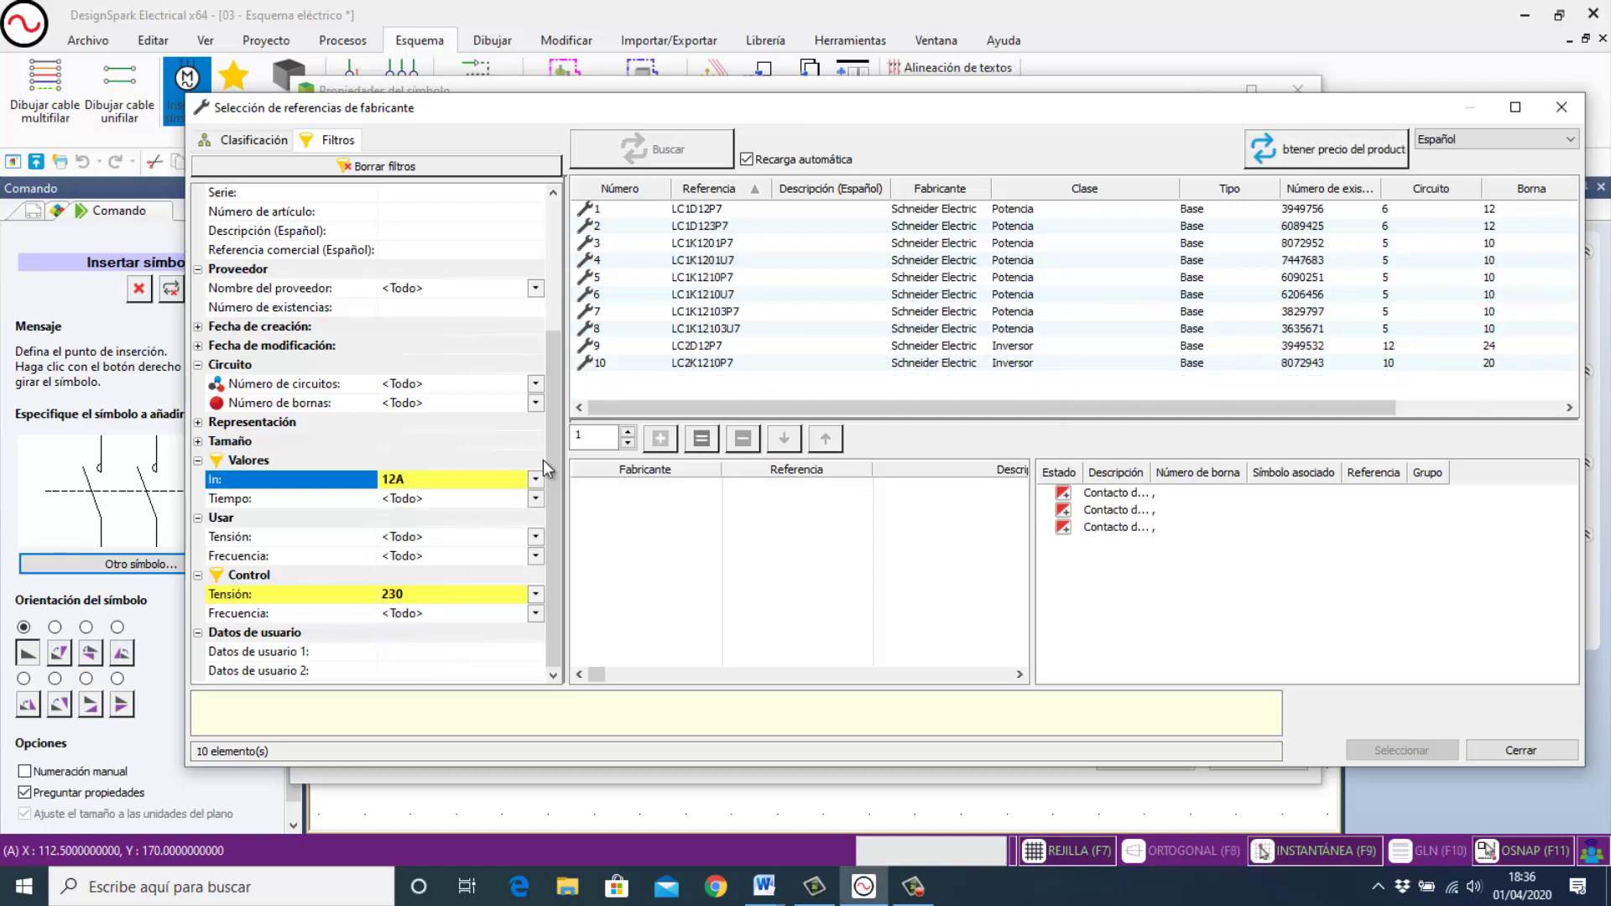
Assign Schneider Electric reference LC1D12P7 to the contactor and accept the symbol properties.
left_click(696, 216)
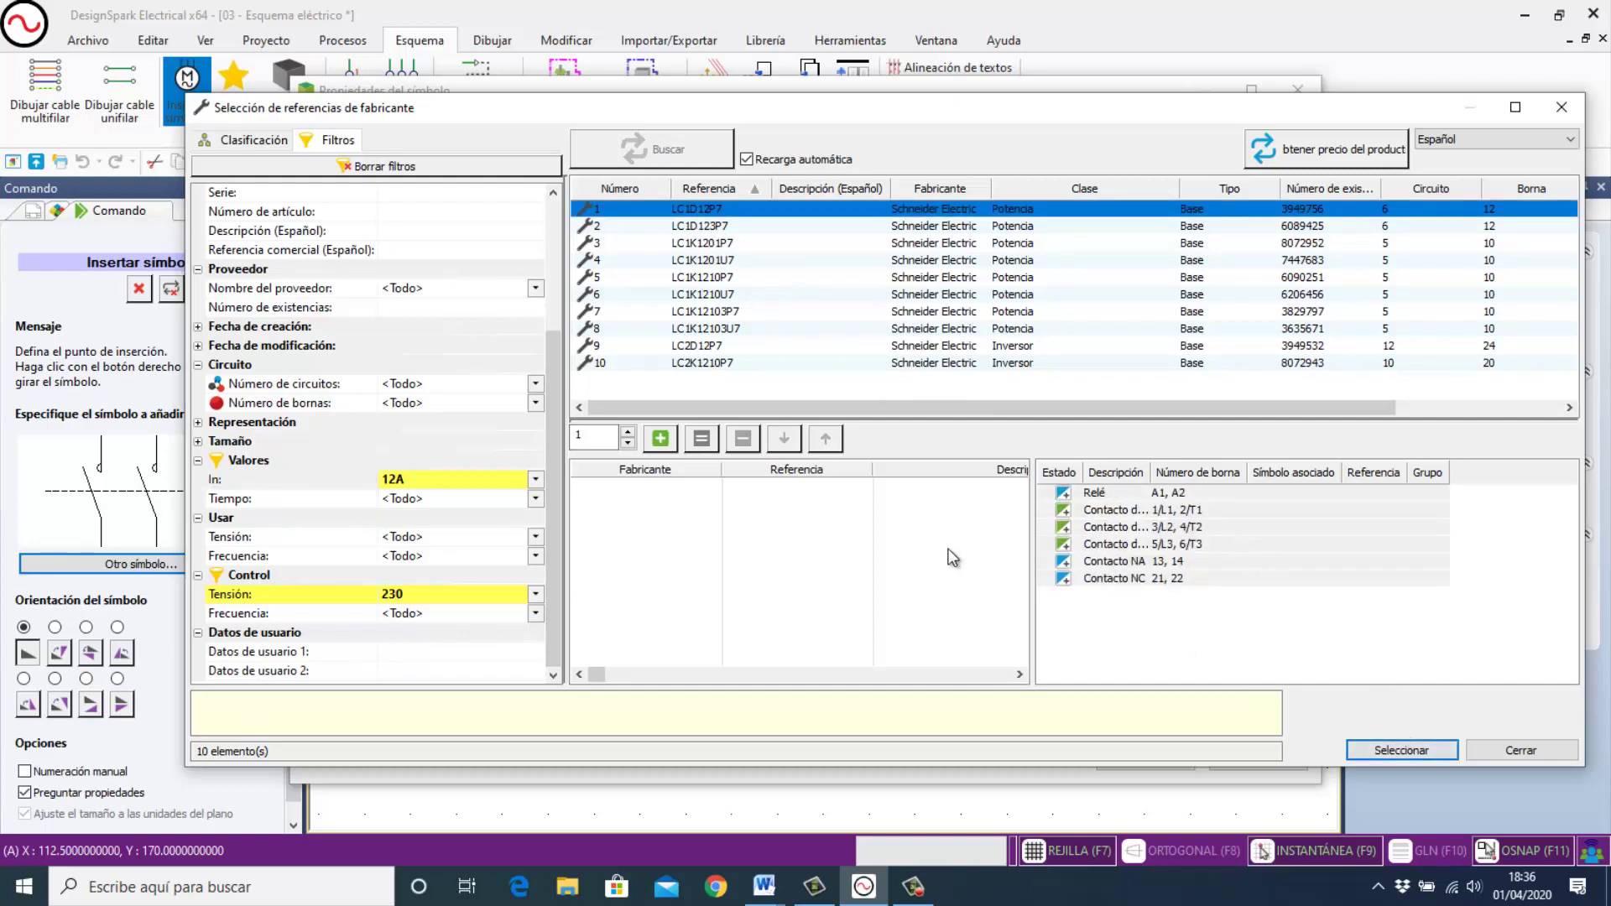
left_click(674, 449)
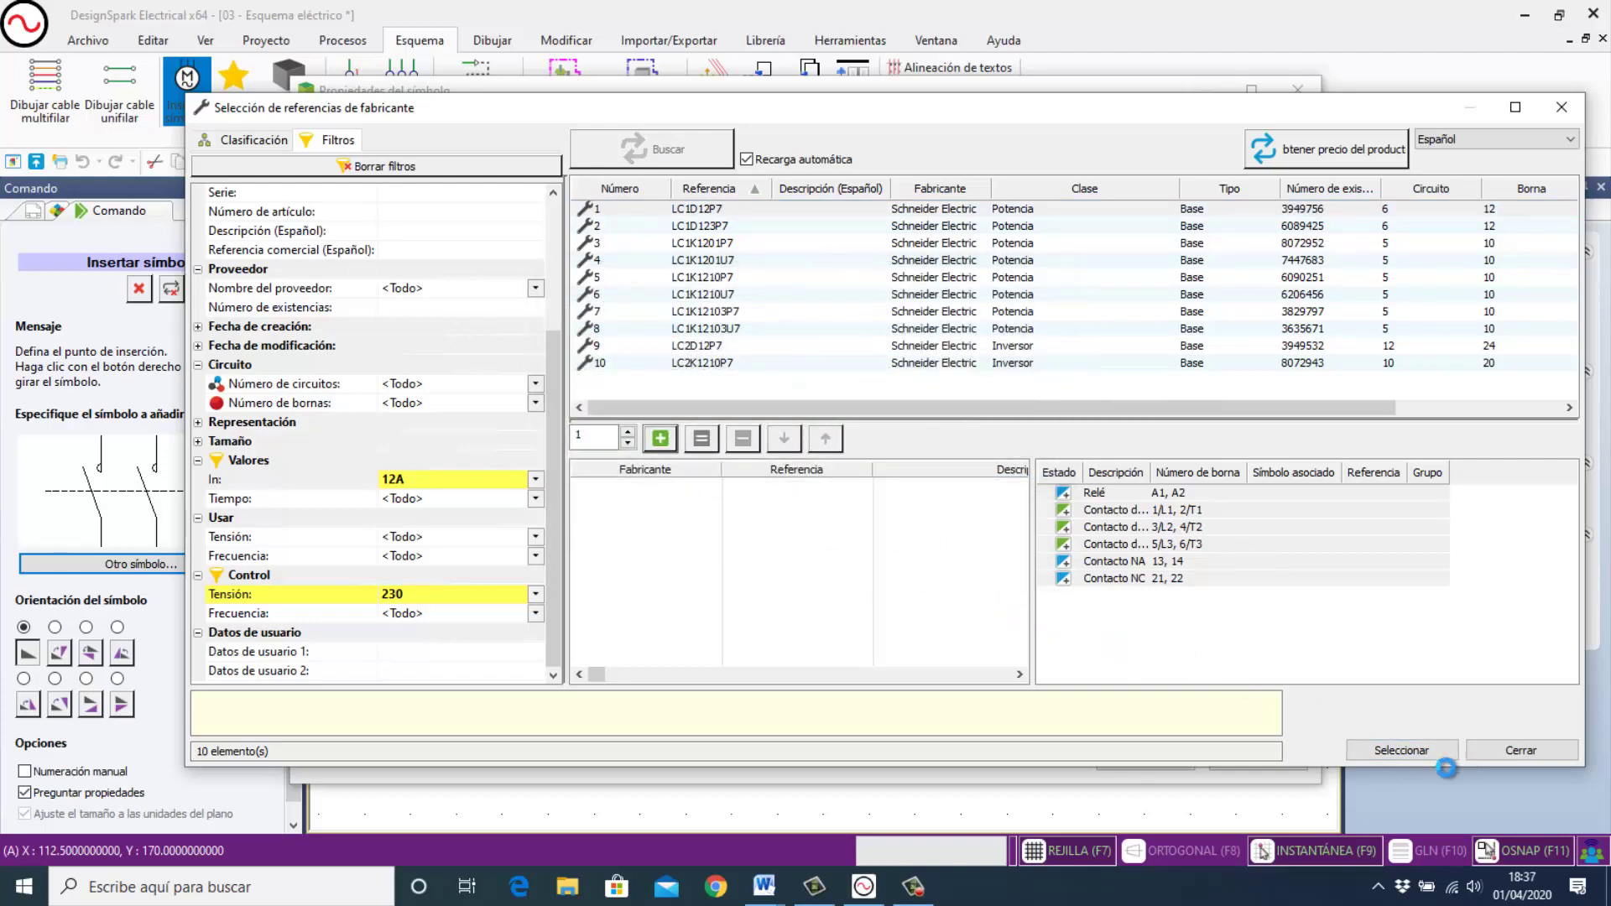
left_click(1410, 750)
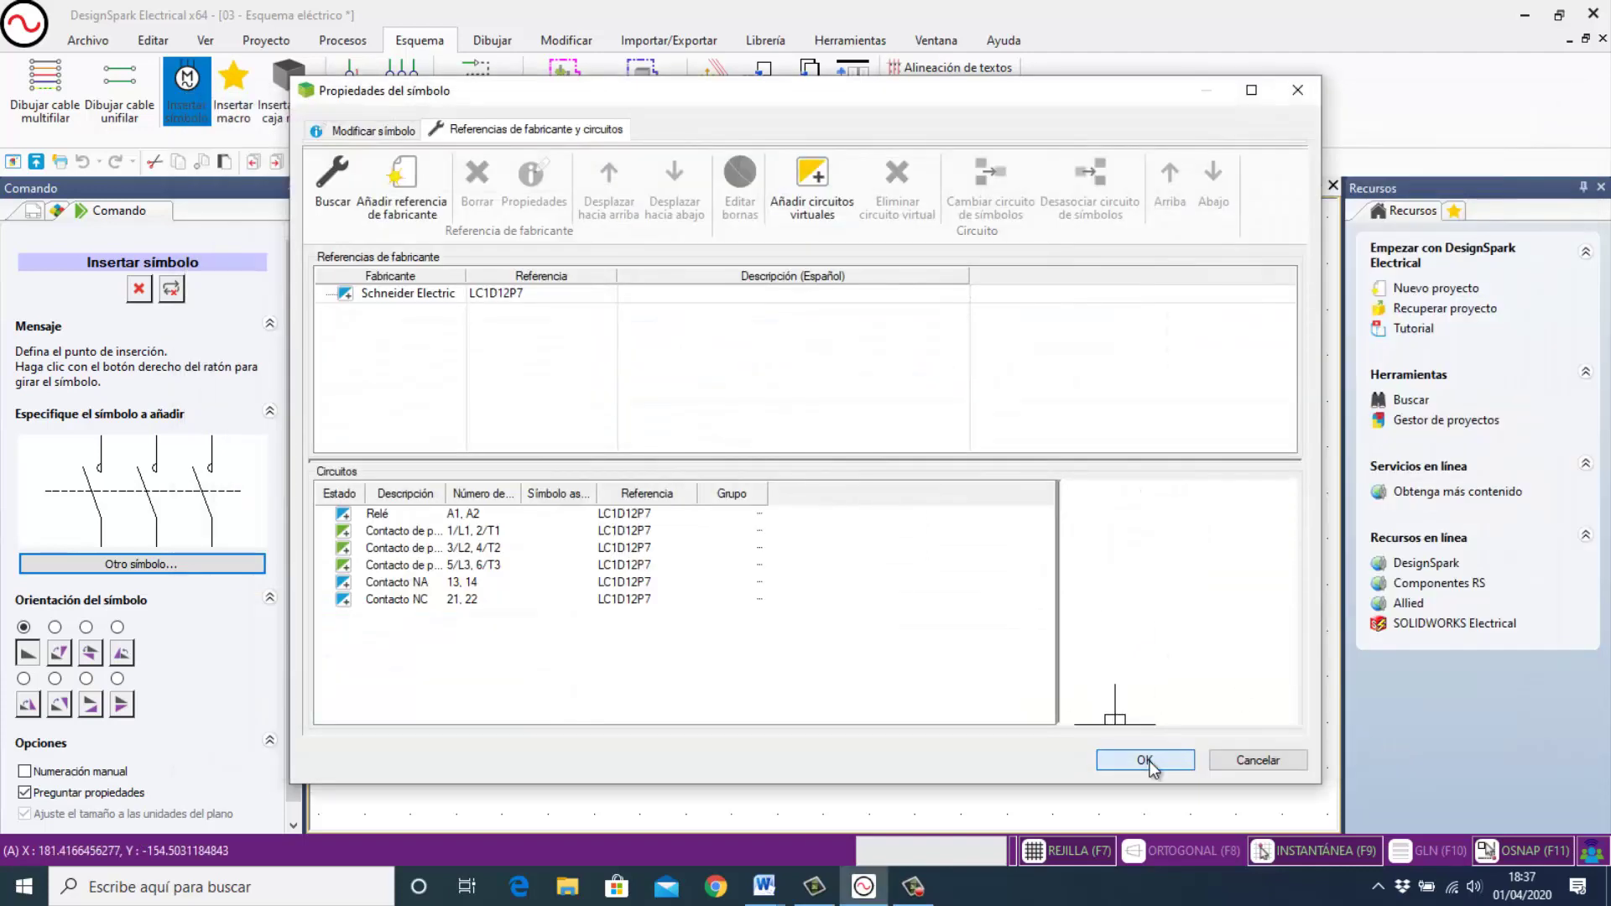
left_click(1144, 760)
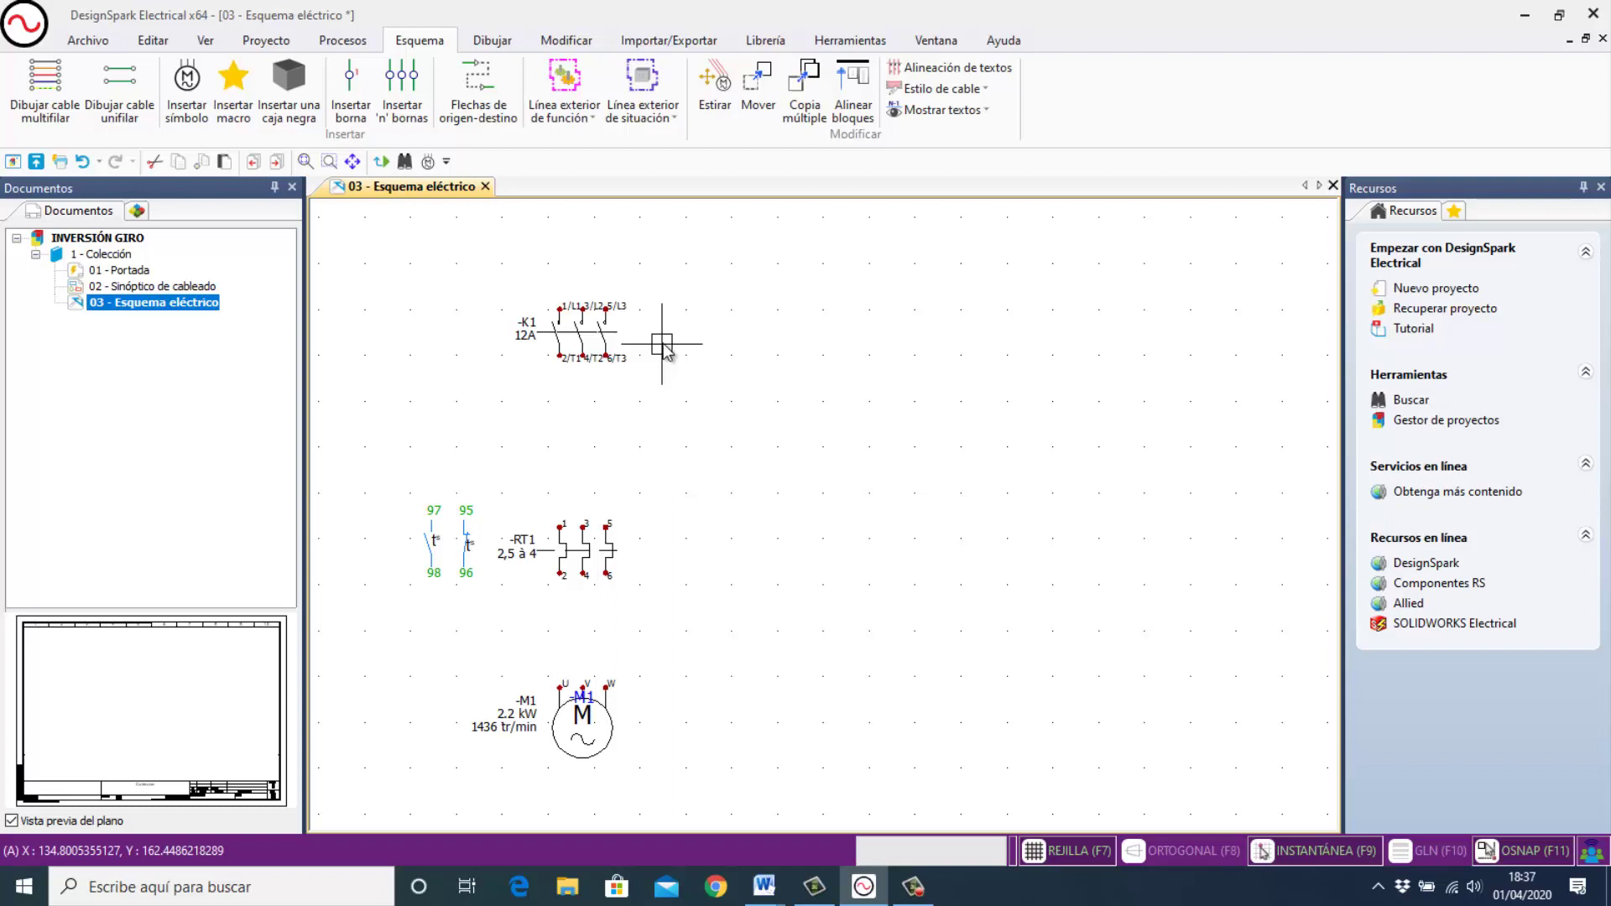
Copy the K1 contactor's power contacts and paste the duplicate beside the original at the same height.
left_click_drag(490, 284, 705, 404)
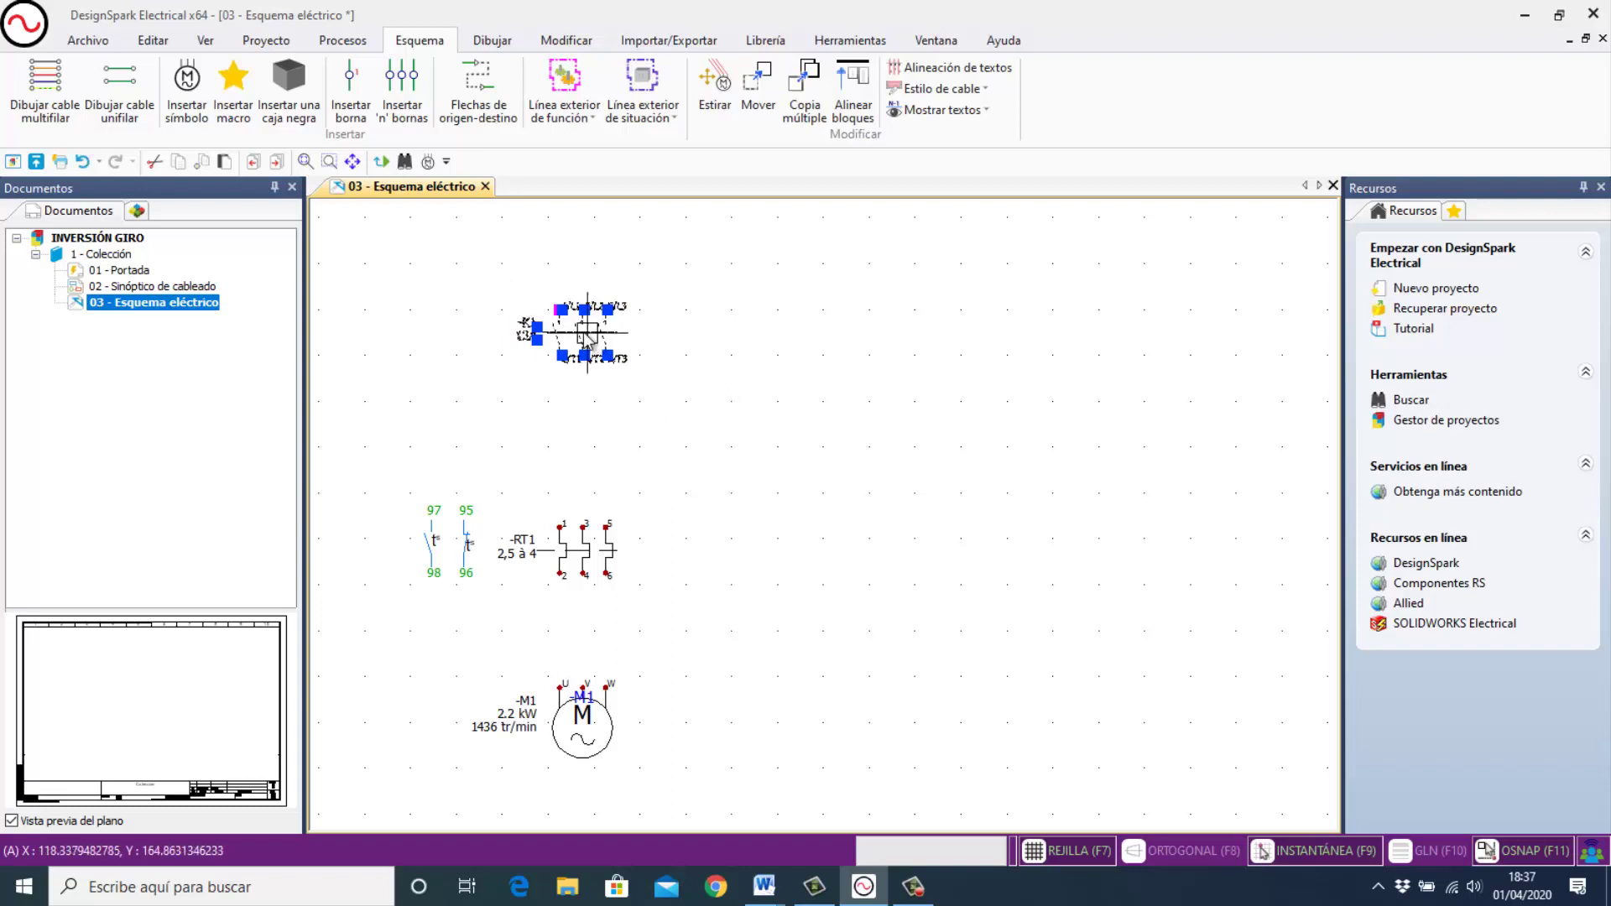
right_click(586, 334)
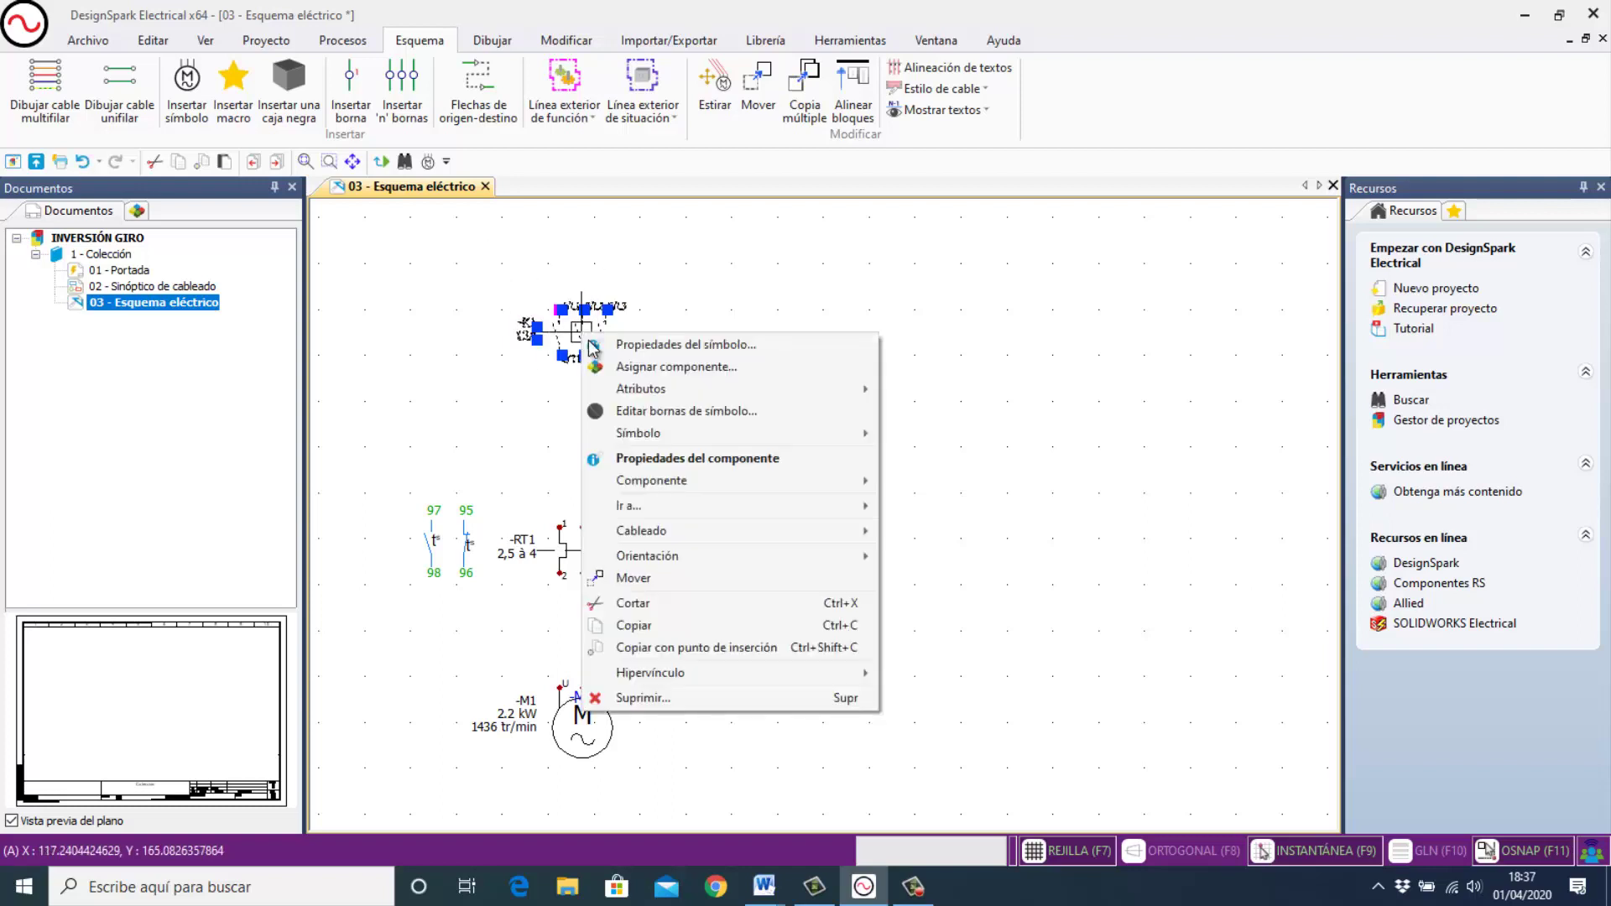
left_click(644, 628)
right_click(760, 382)
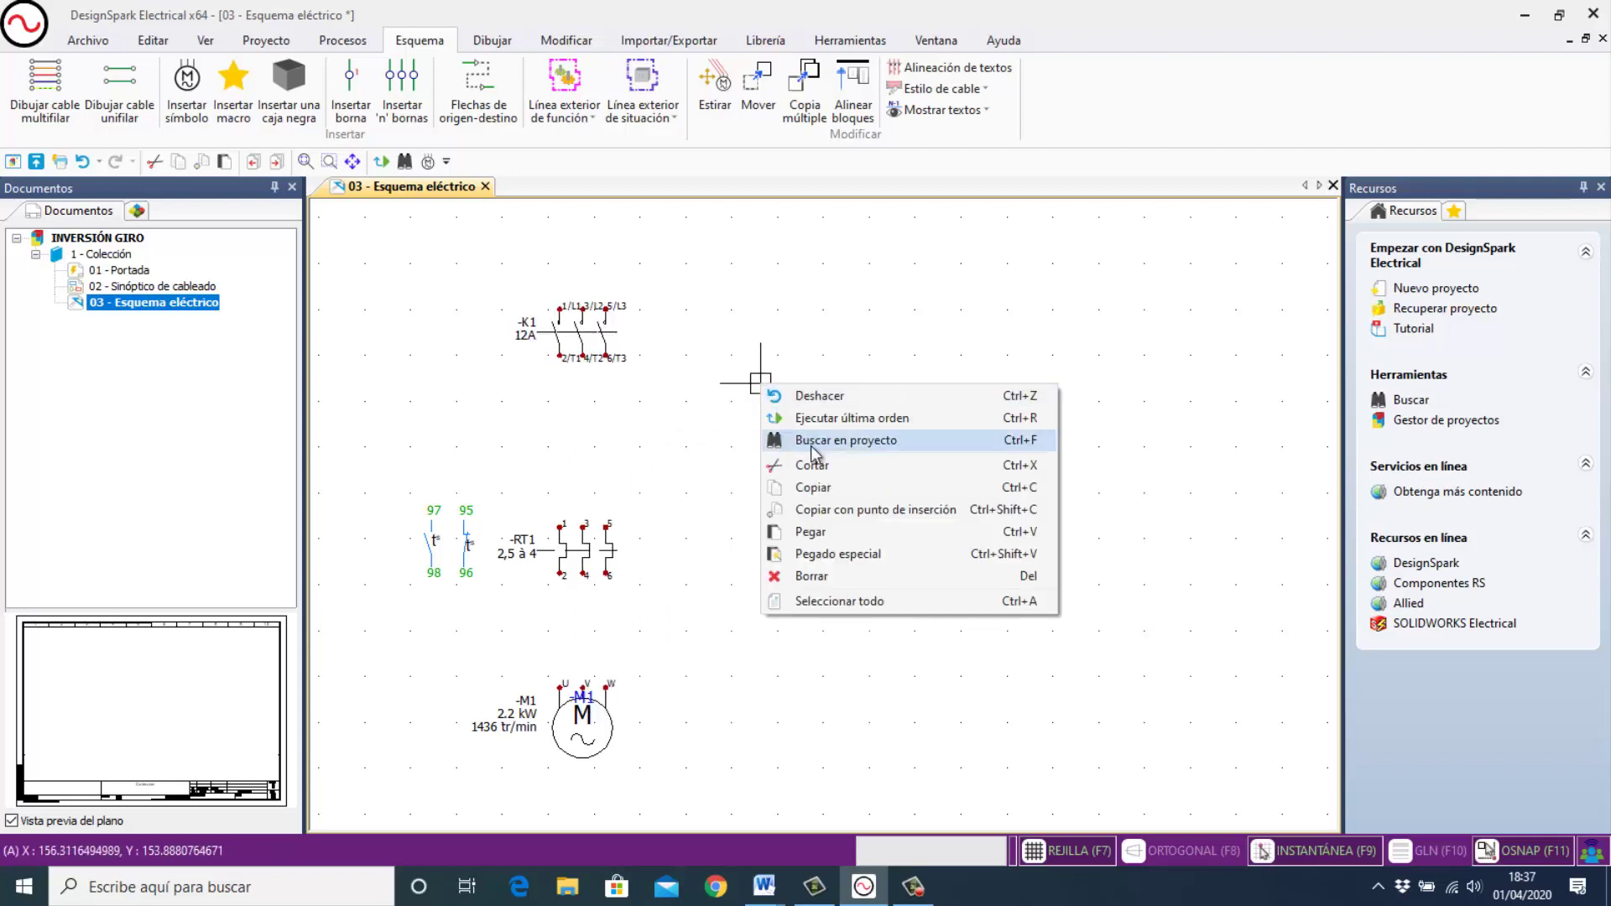
left_click(810, 534)
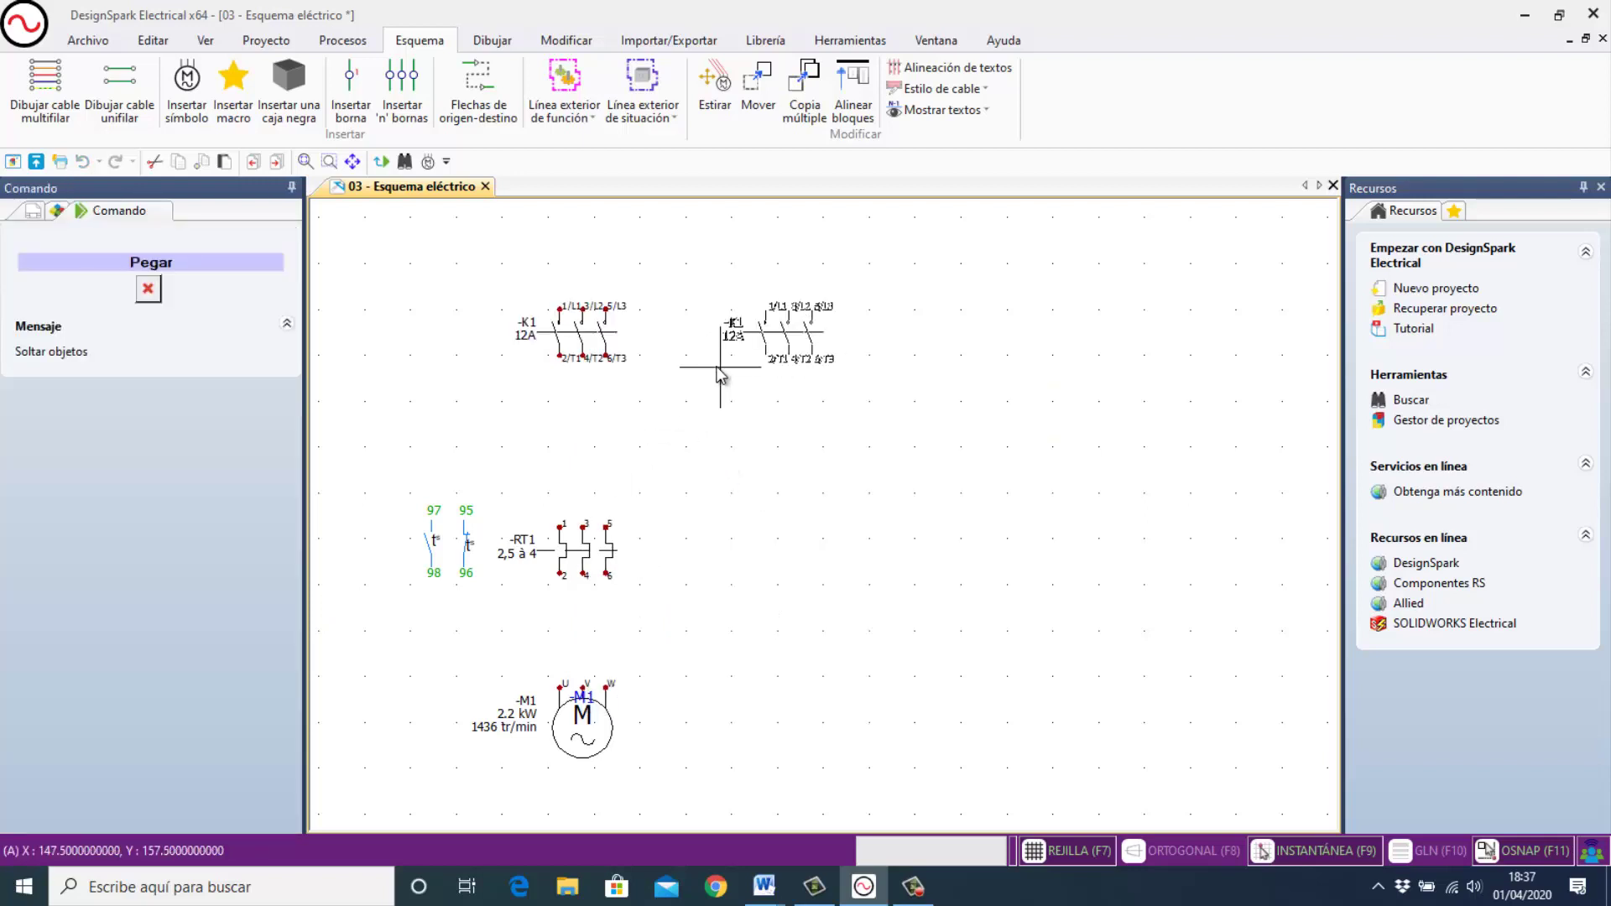
left_click(720, 375)
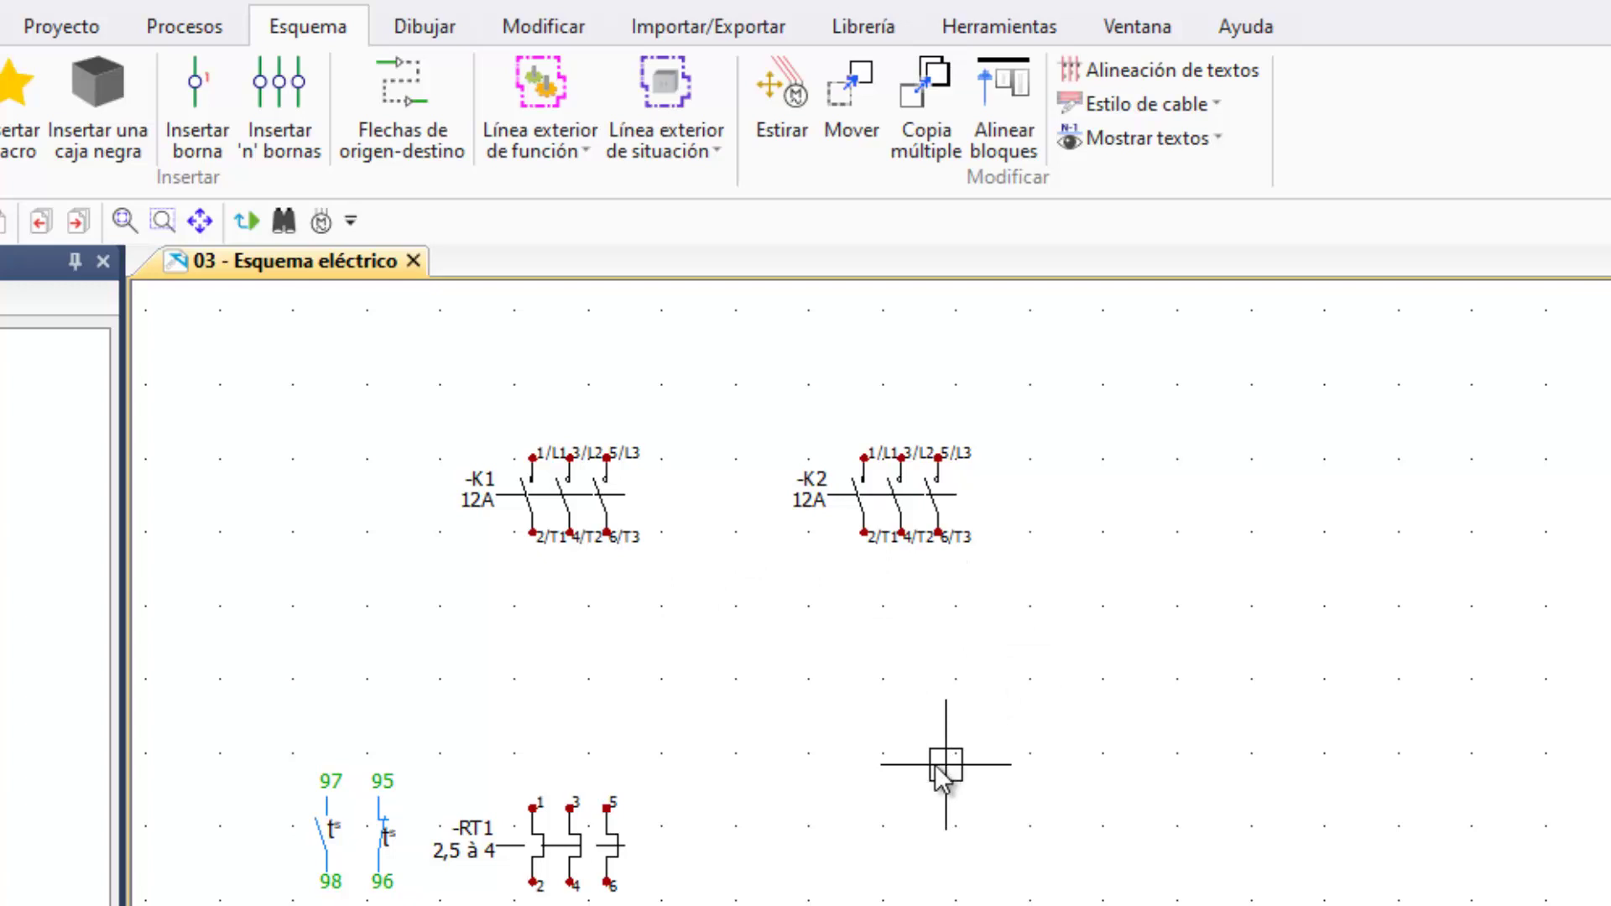
scroll(940, 763, "down", 1)
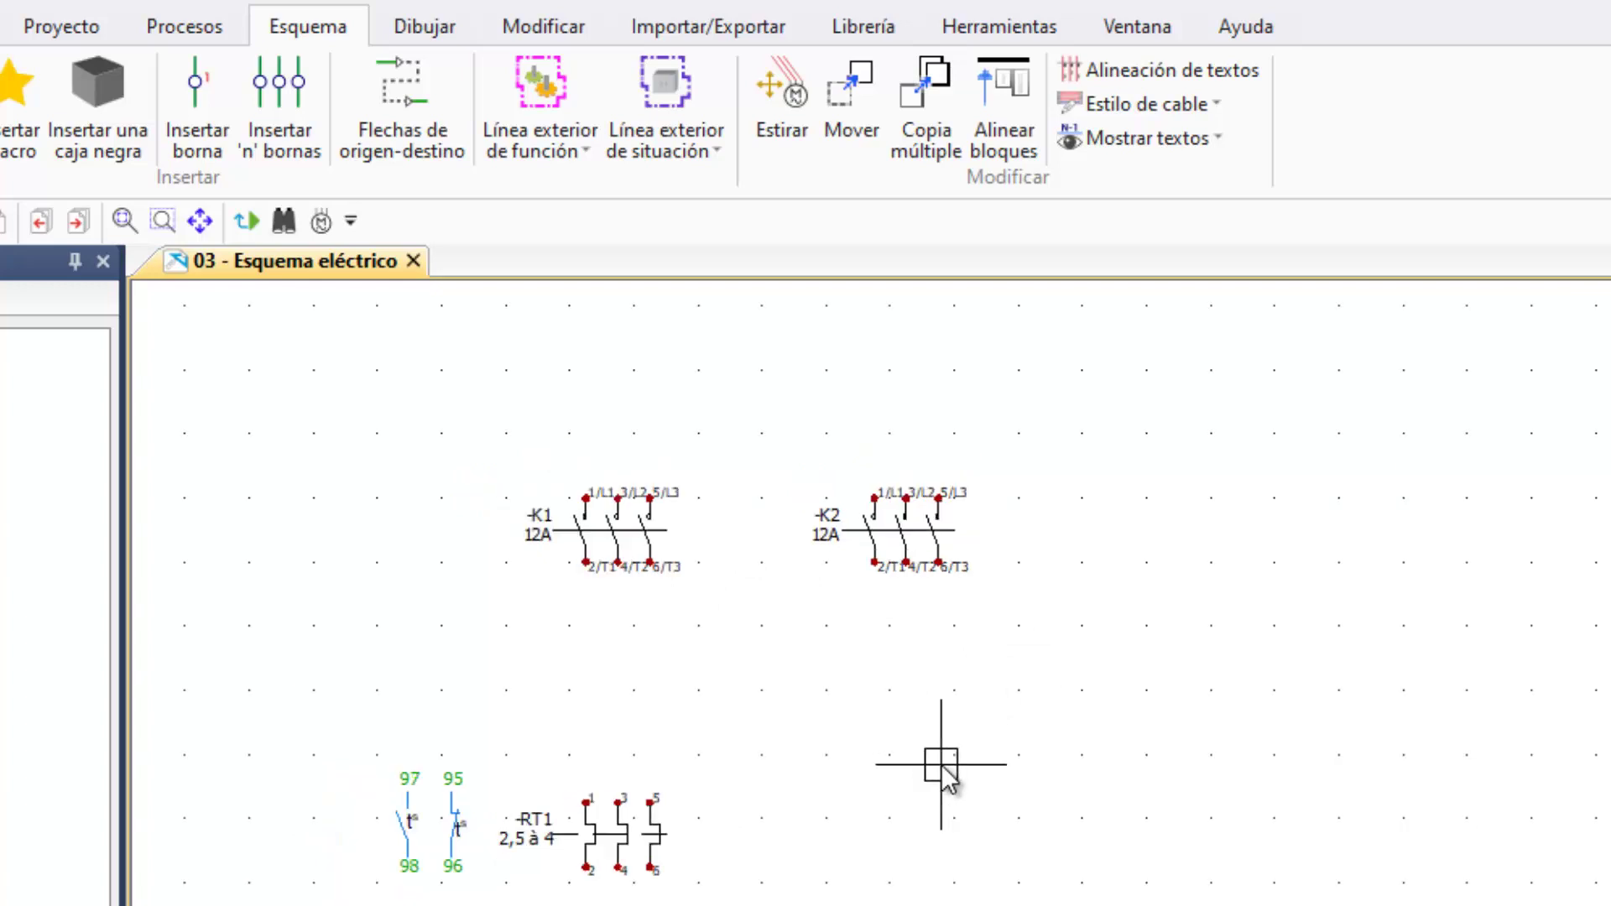
scroll(942, 765, "down", 1)
scroll(940, 764, "down", 1)
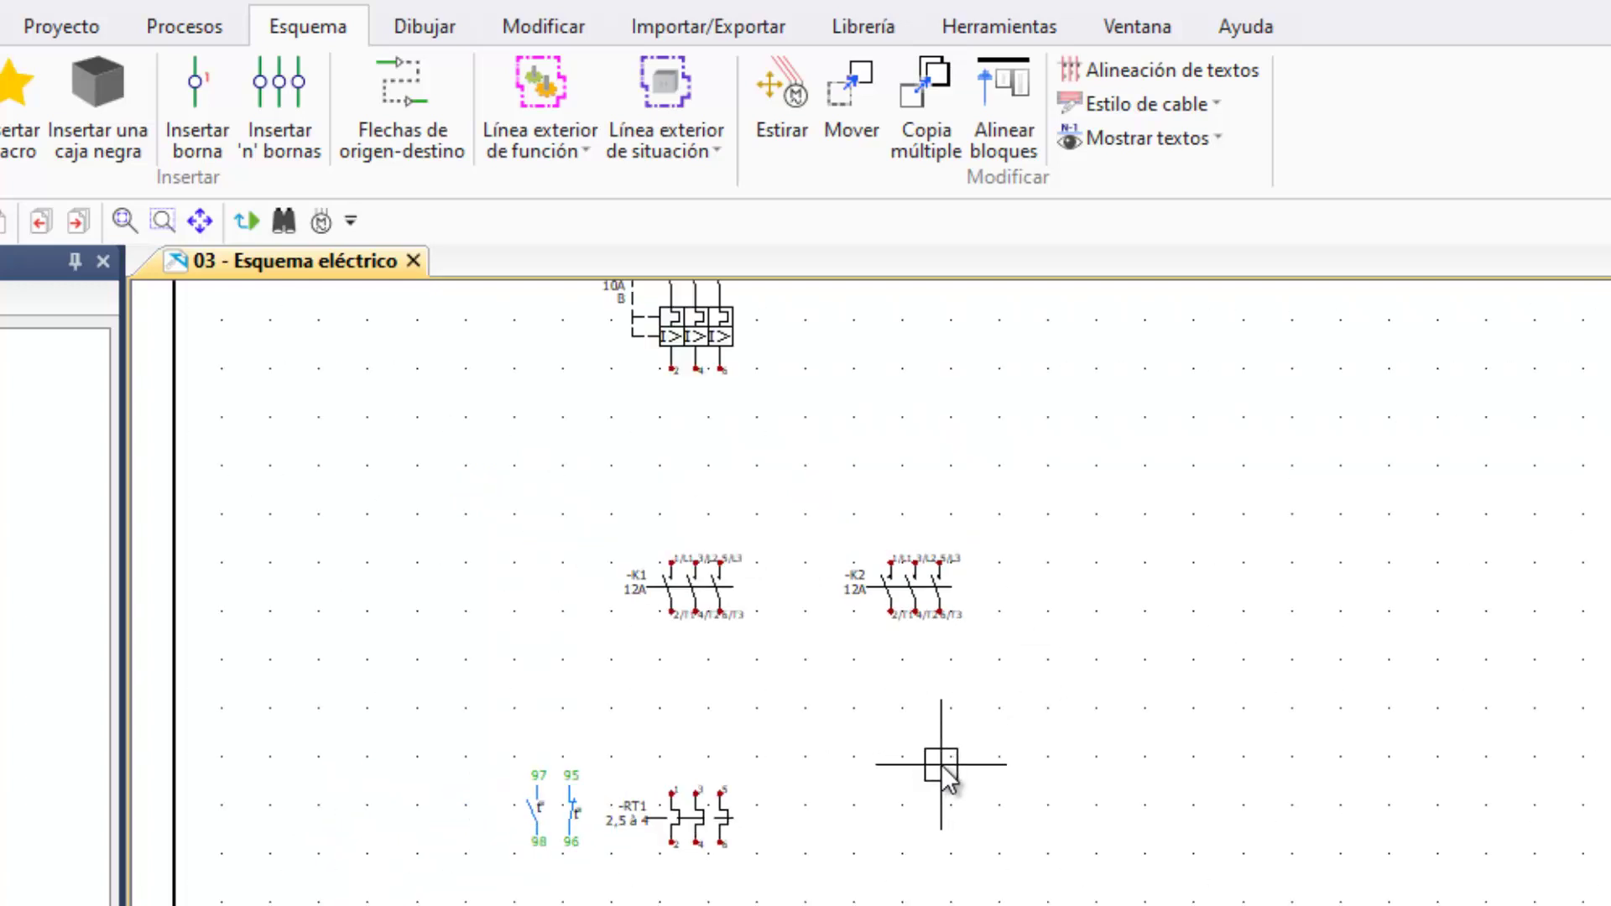
scroll(941, 764, "down", 1)
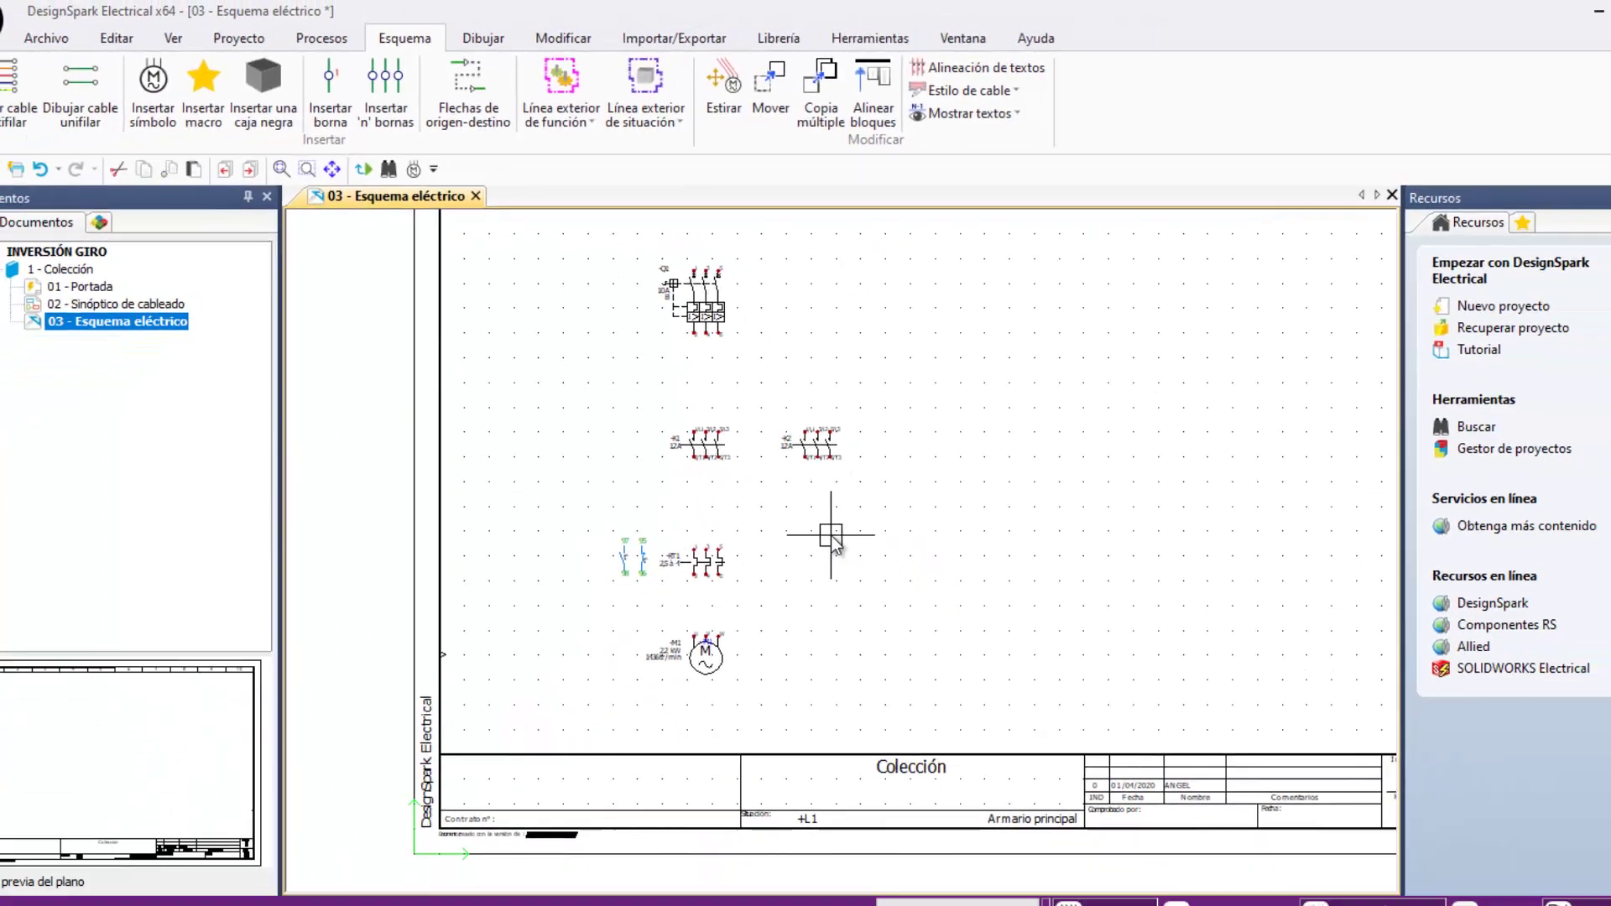